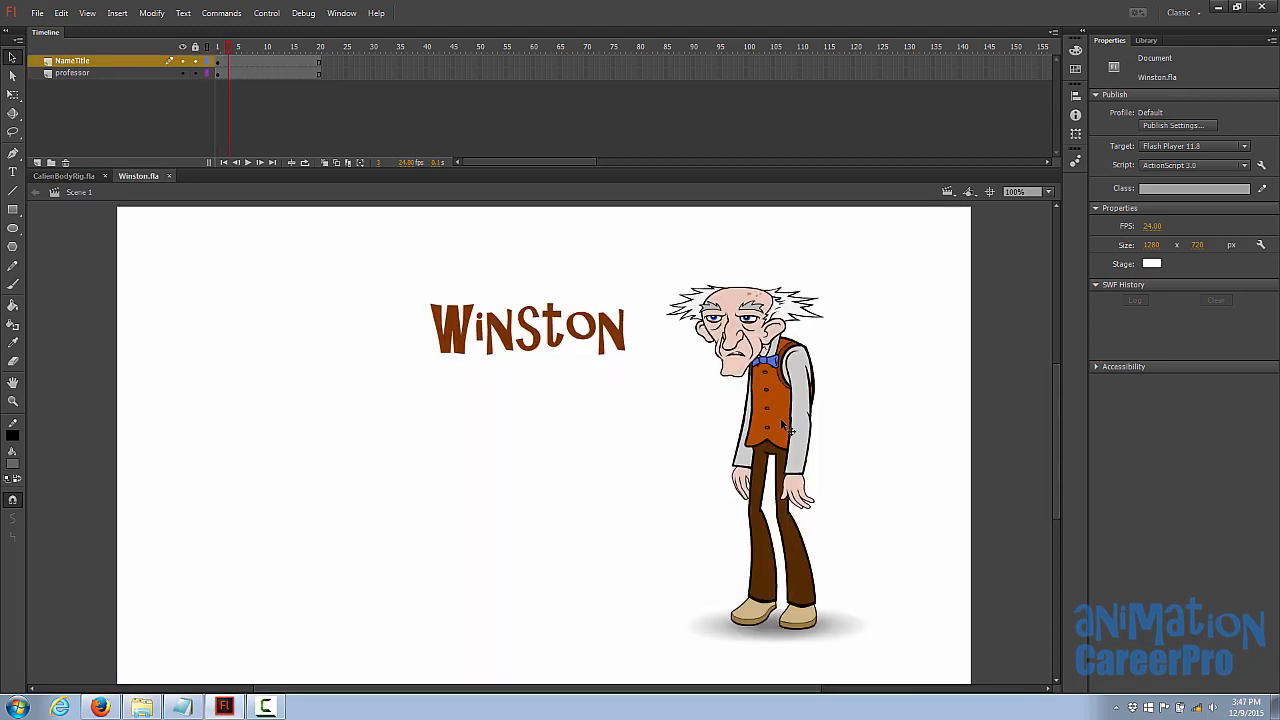
Step: Open Winston's master symbol for editing and toggle its Shadow layer off and on to examine the shadow under the feet
click(824, 632)
double_click(826, 630)
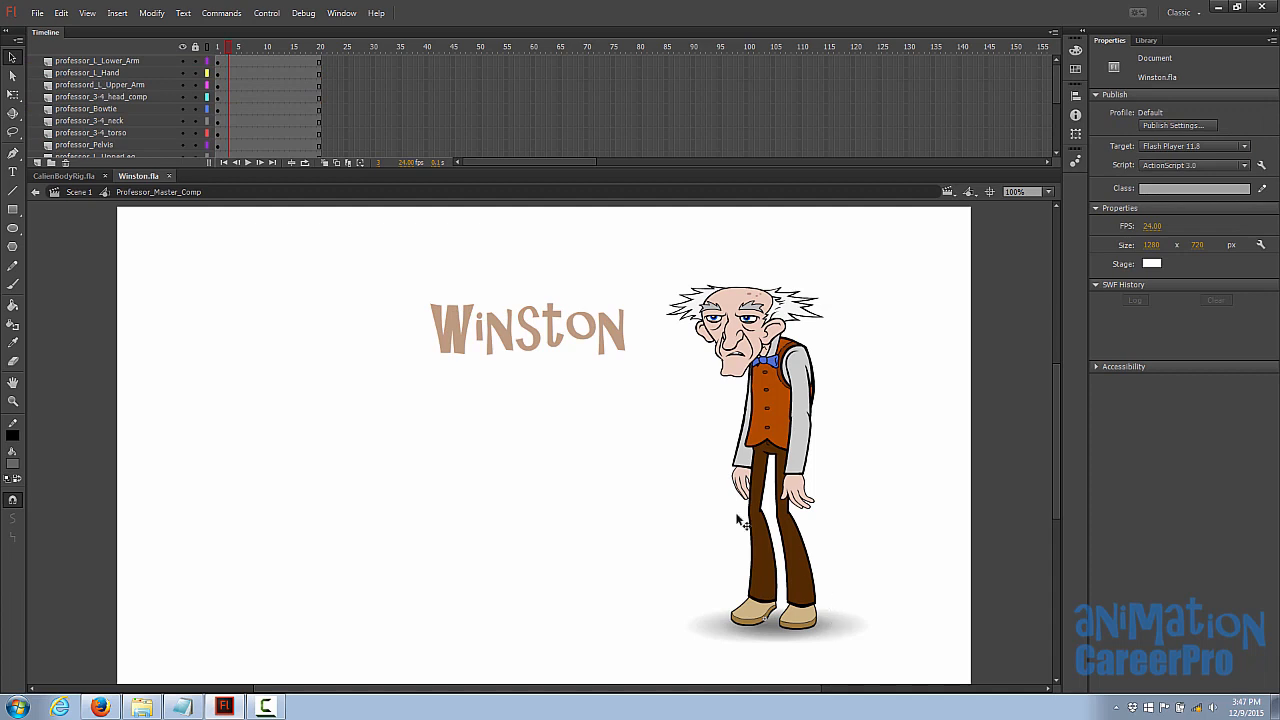
scroll(142, 130, down, 5)
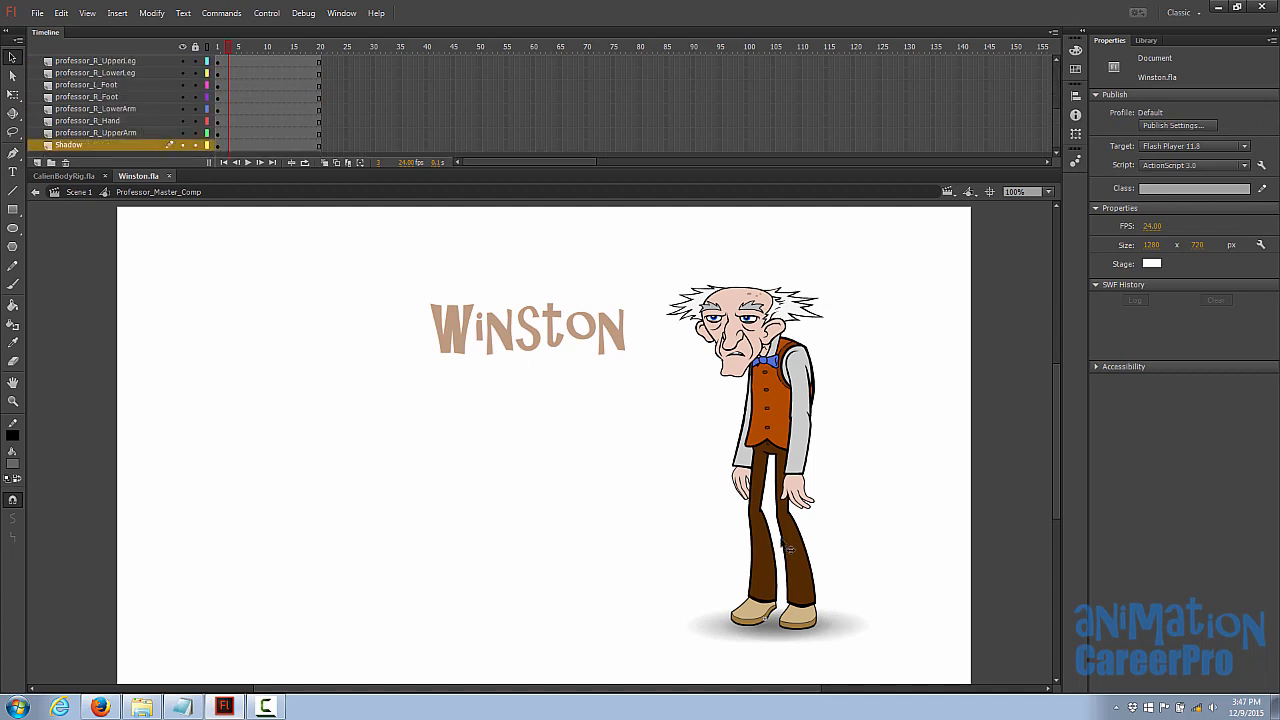
click(182, 145)
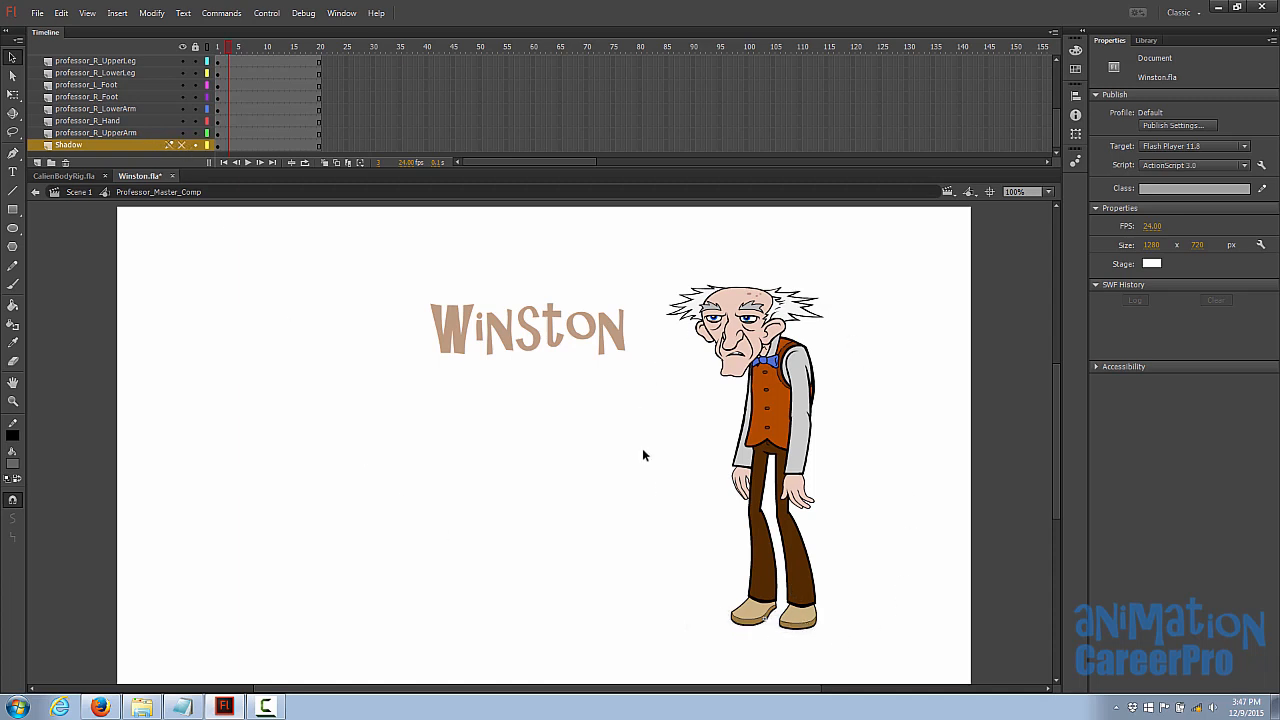
click(182, 145)
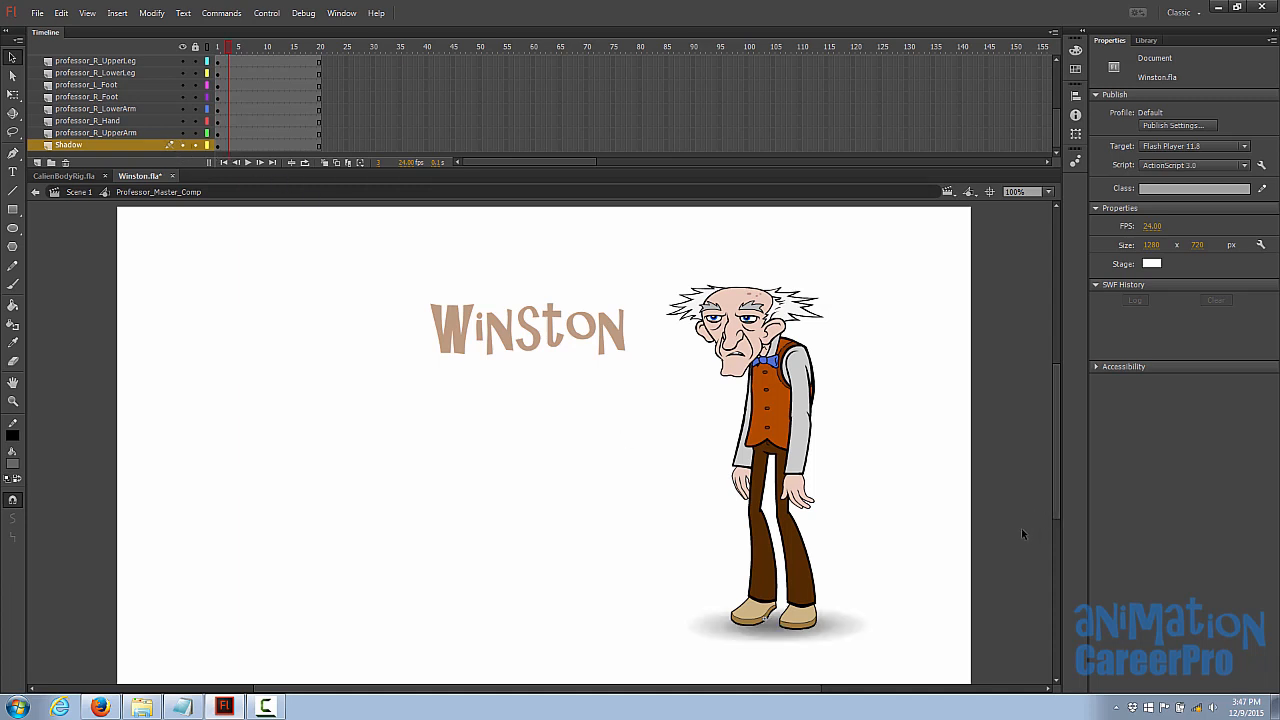
Step: Close Winston.fla without saving the changes
key(ctrl+w)
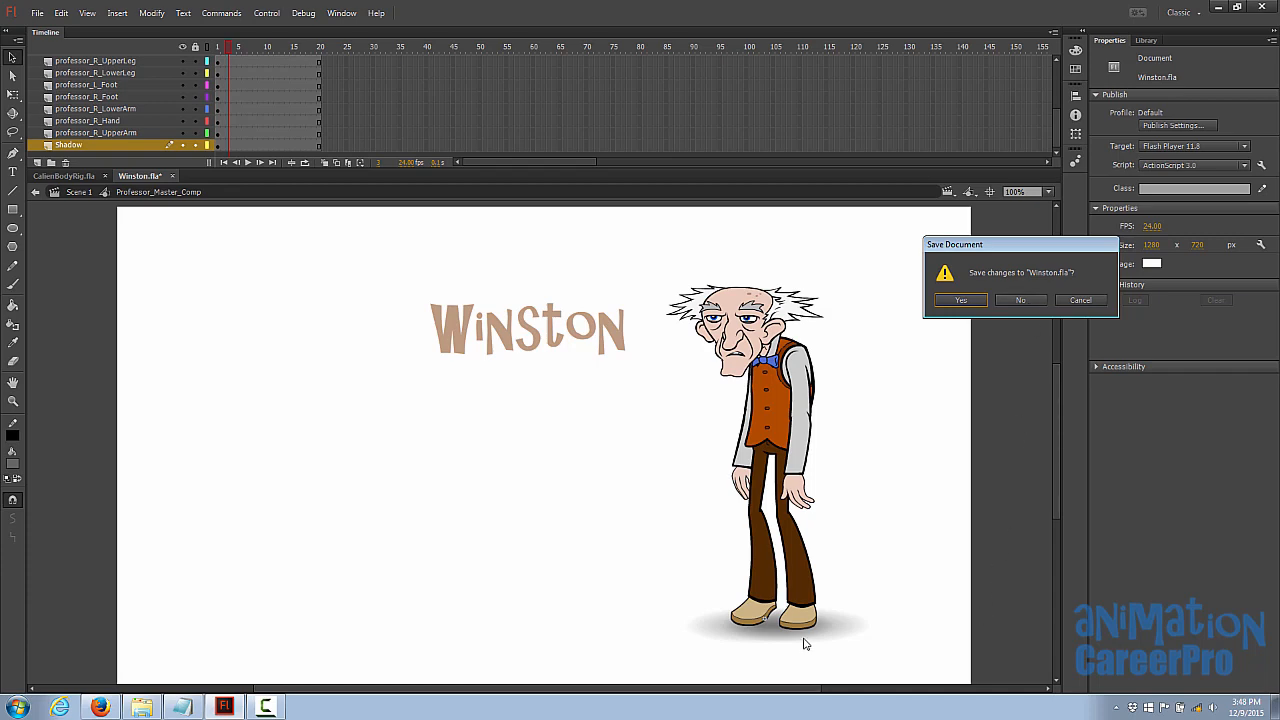
click(1020, 300)
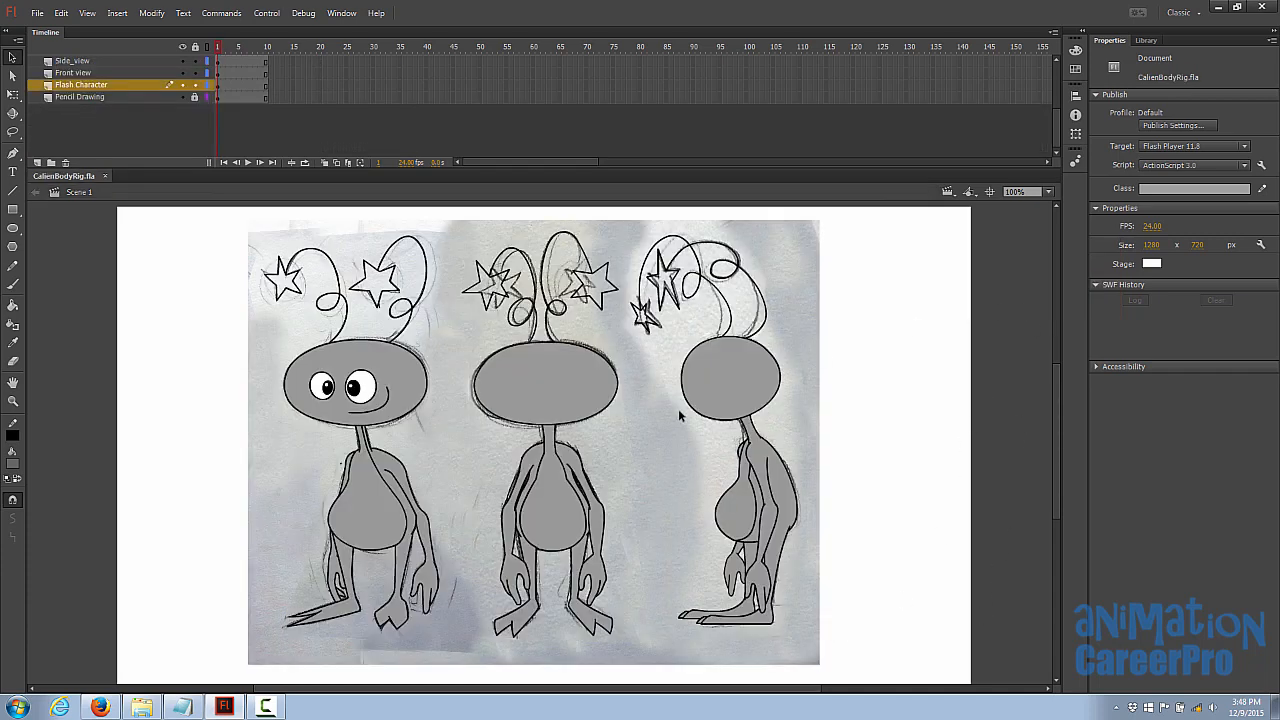
Step: Hide the Pencil Drawing layer in CalienBodyRig.fla and open the three-quarter-view character symbol for editing
click(184, 97)
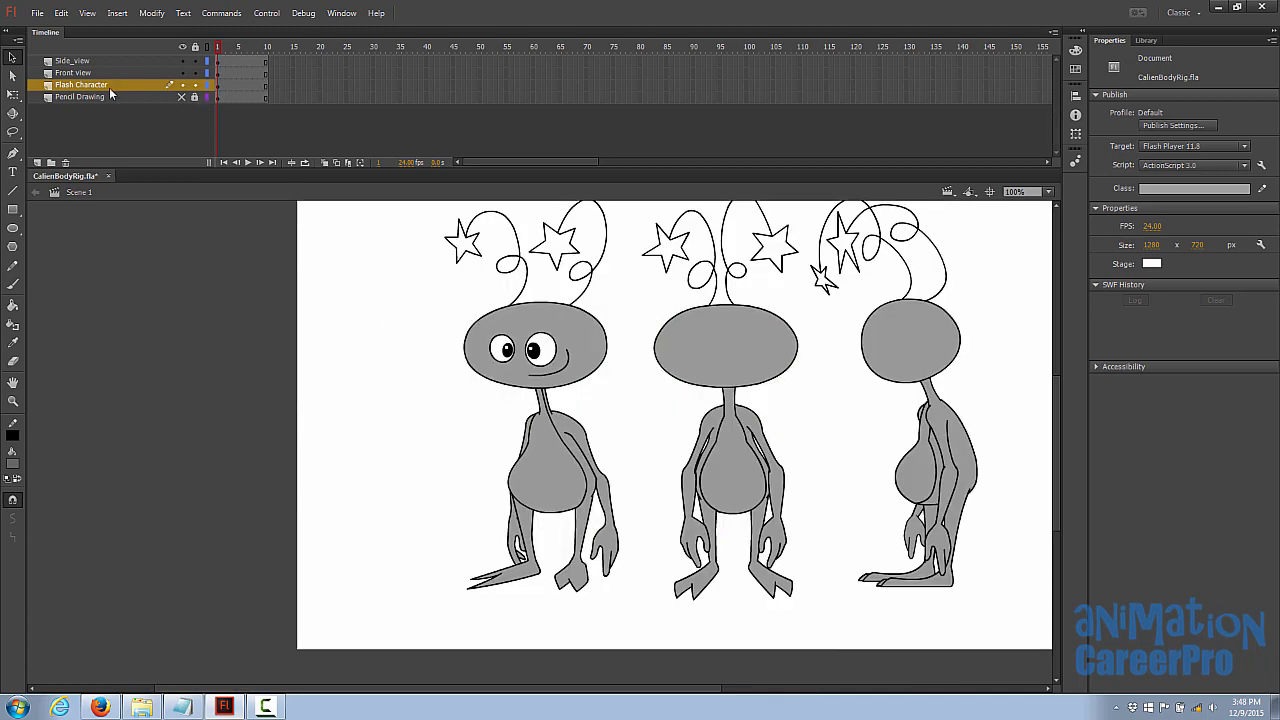
click(524, 364)
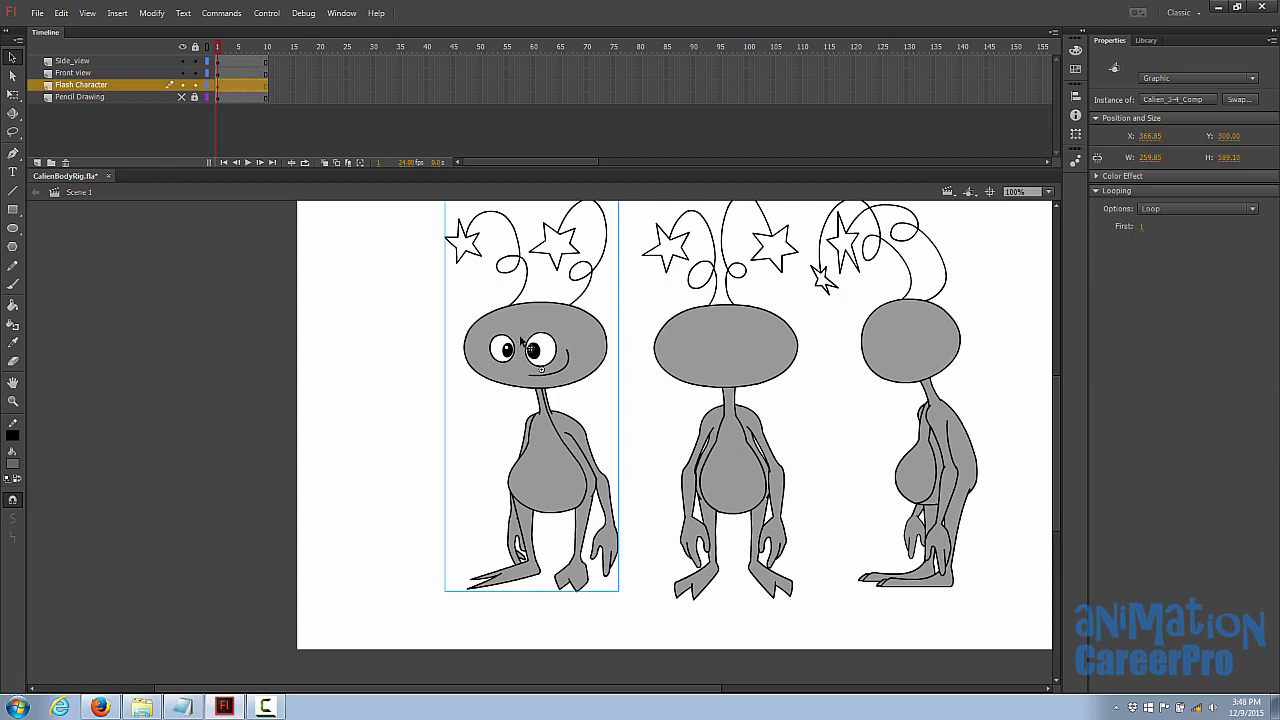
double_click(522, 343)
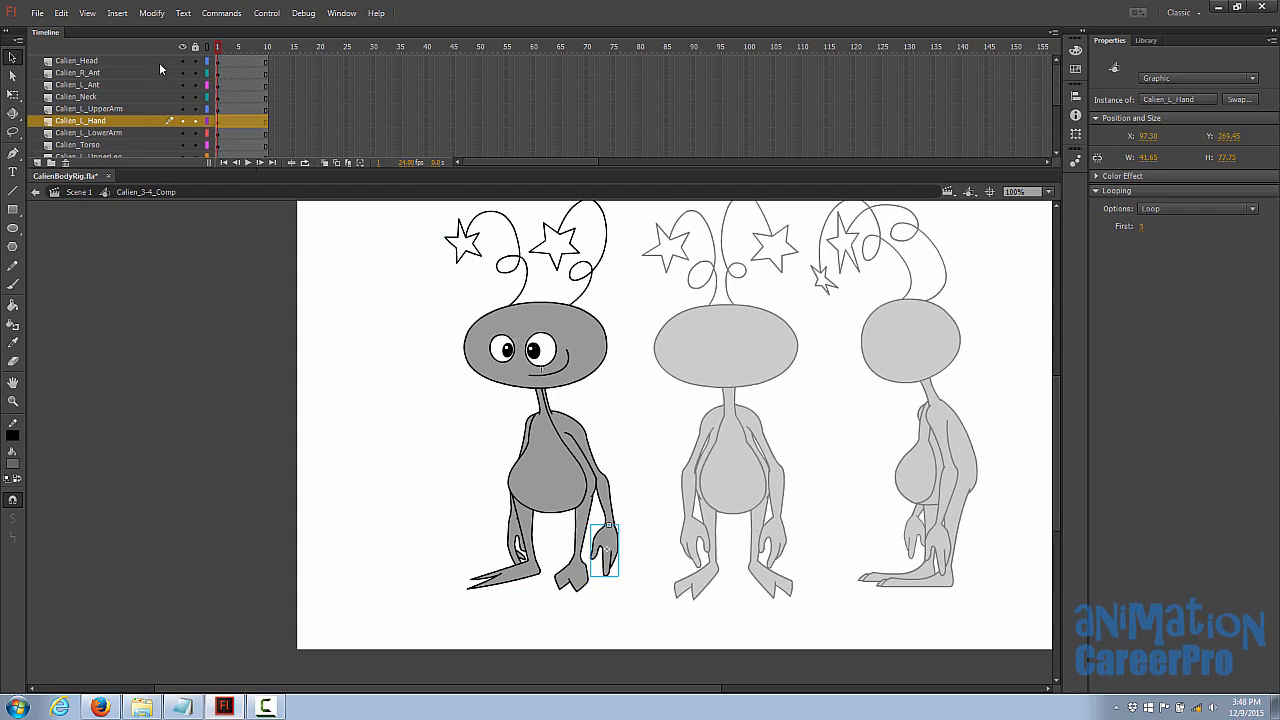
Step: Add a layer named shadow beneath Calien_R_Hand, as the lowest layer of the character symbol
scroll(150, 106, down, 3)
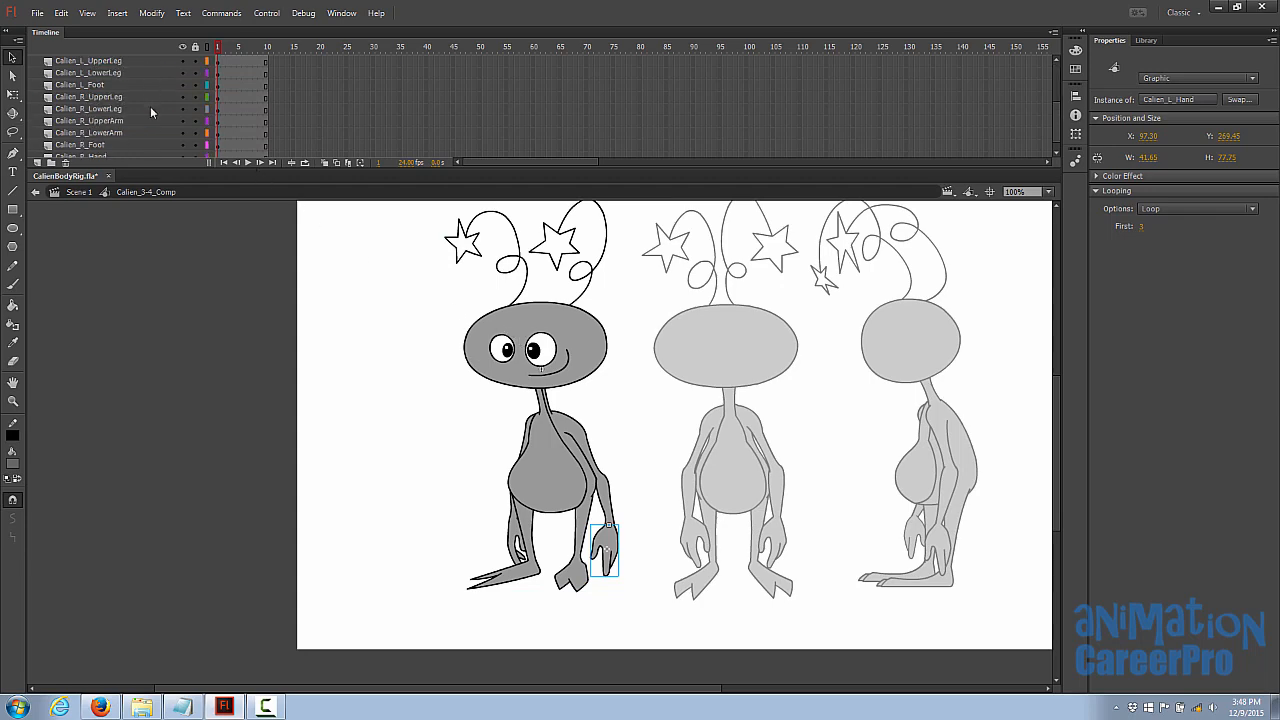
click(143, 145)
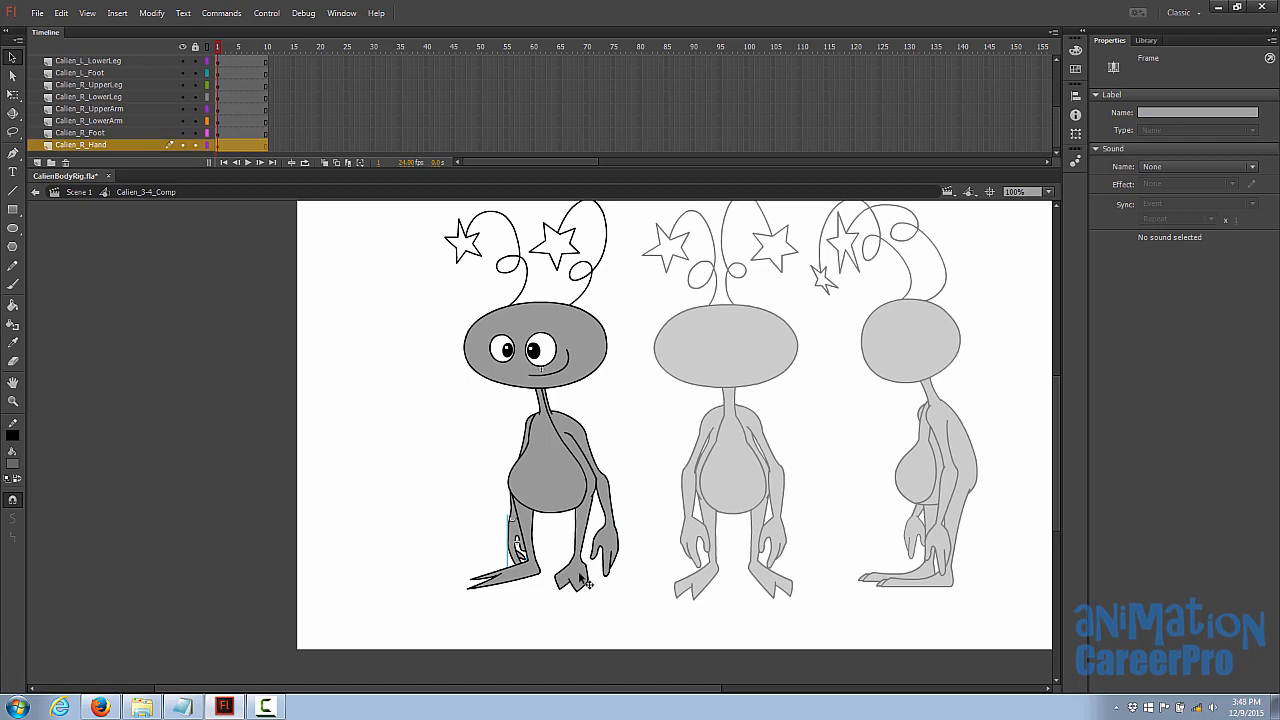
click(37, 162)
click(80, 150)
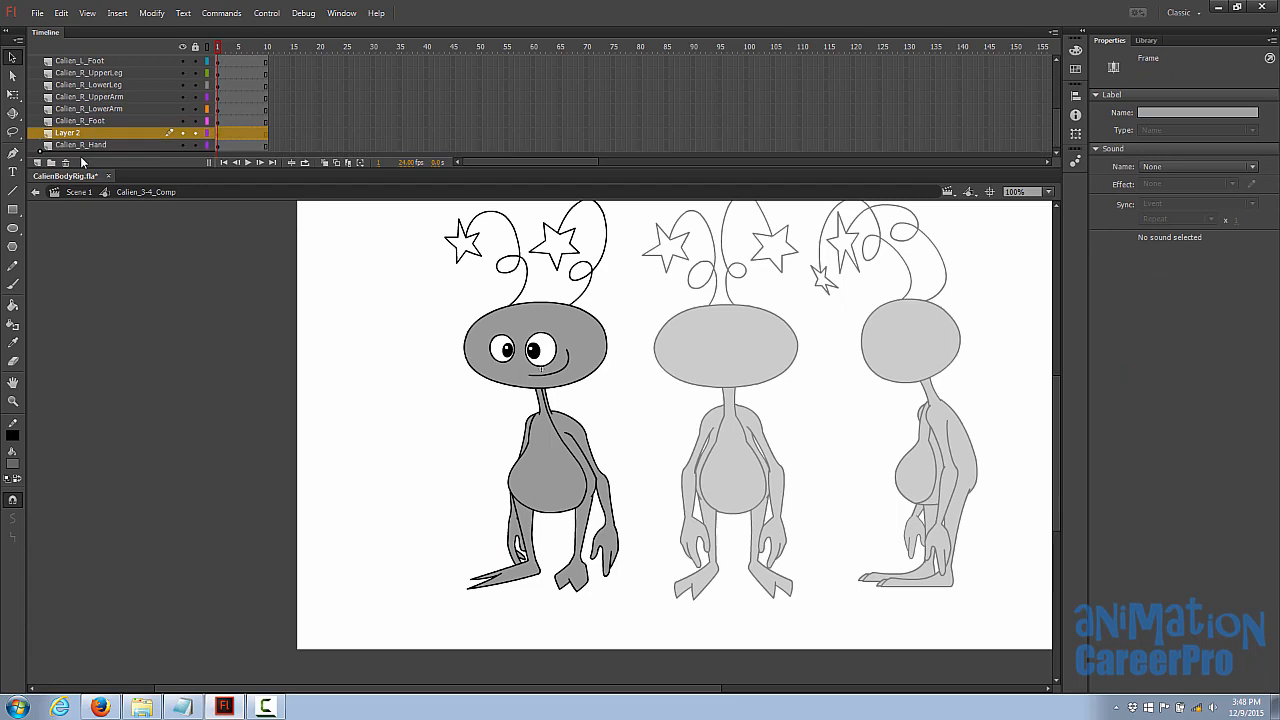
double_click(68, 145)
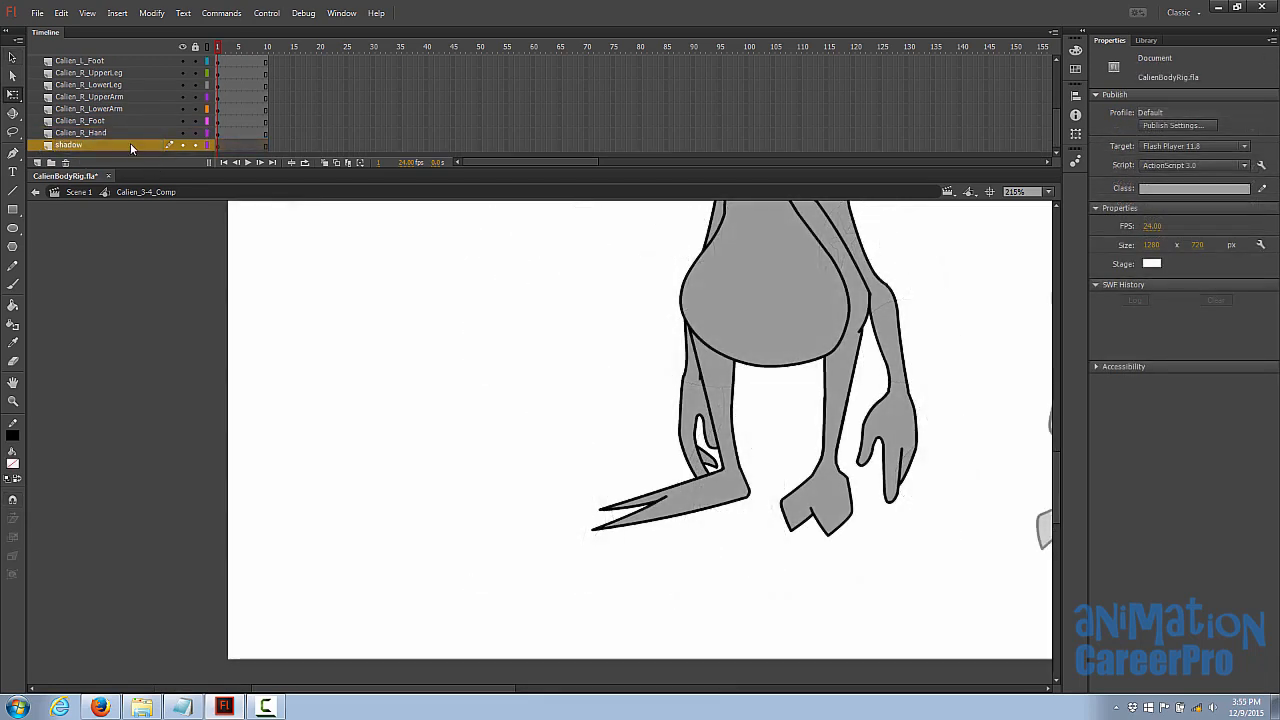
Step: Draw a grey-filled circle about 166 px wide on the shadow layer, beside the character's legs, and delete its outline
click(16, 232)
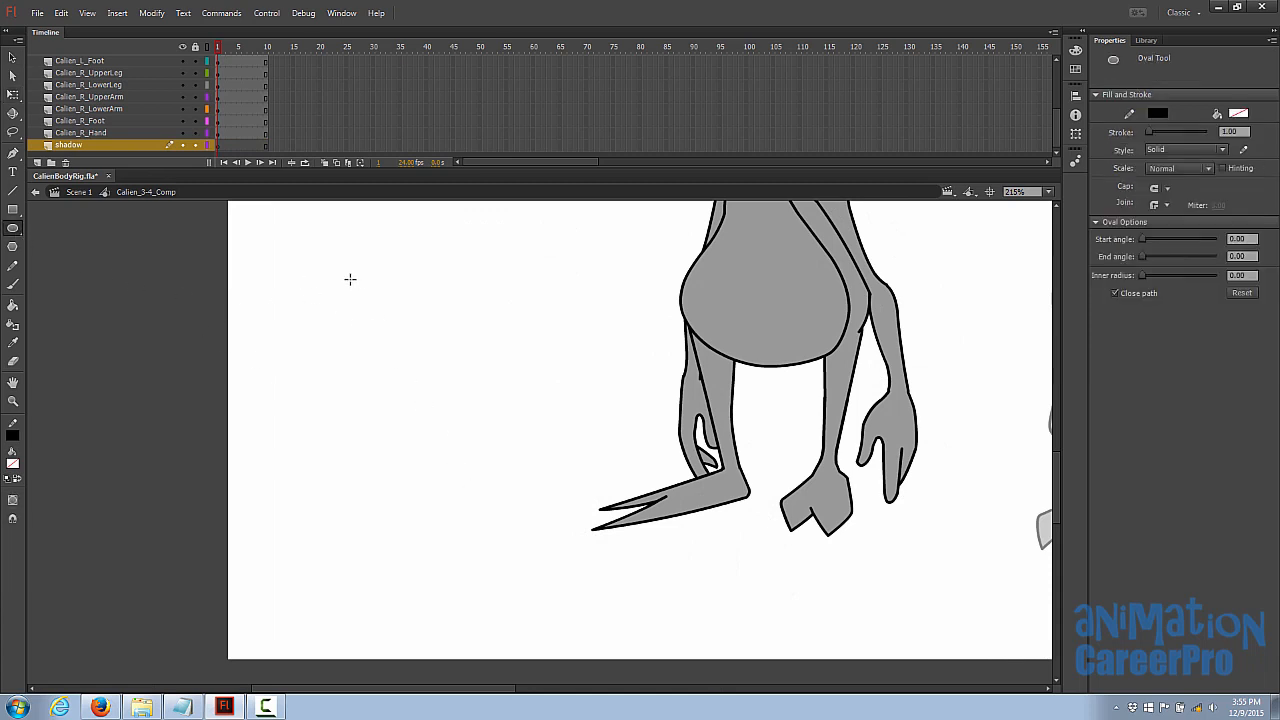
drag(314, 264, 535, 497)
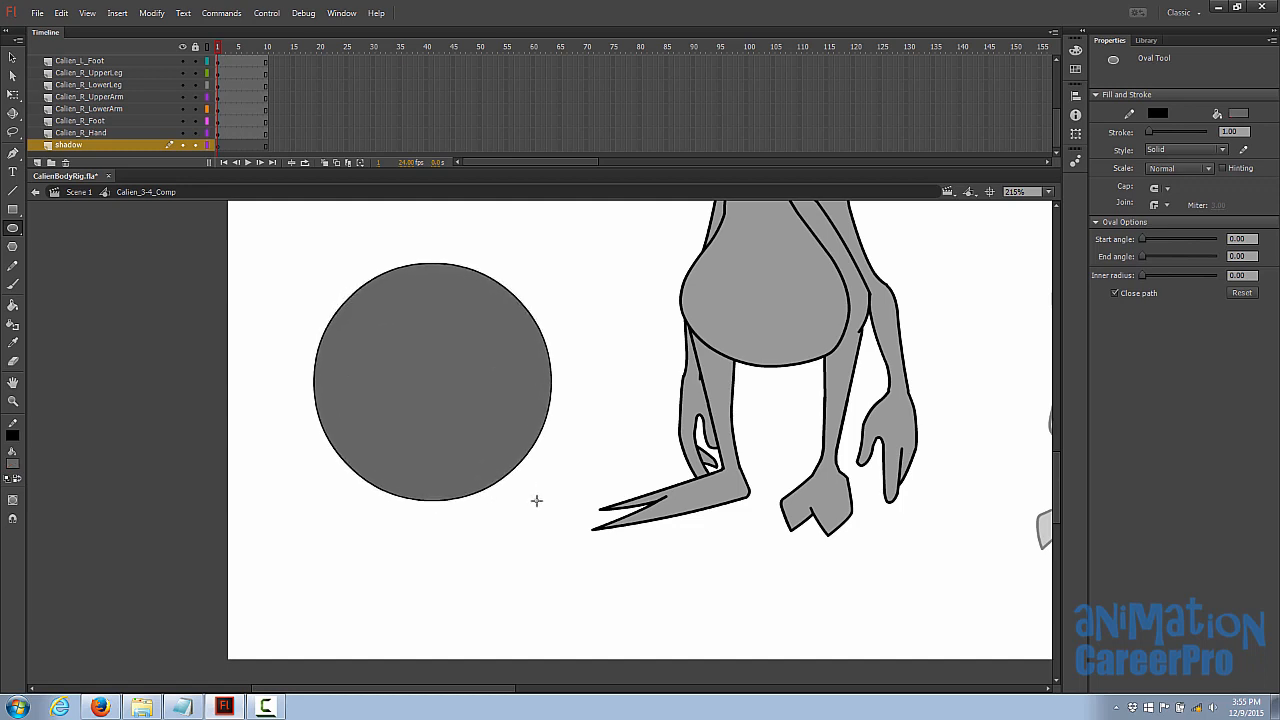
key(v)
click(428, 364)
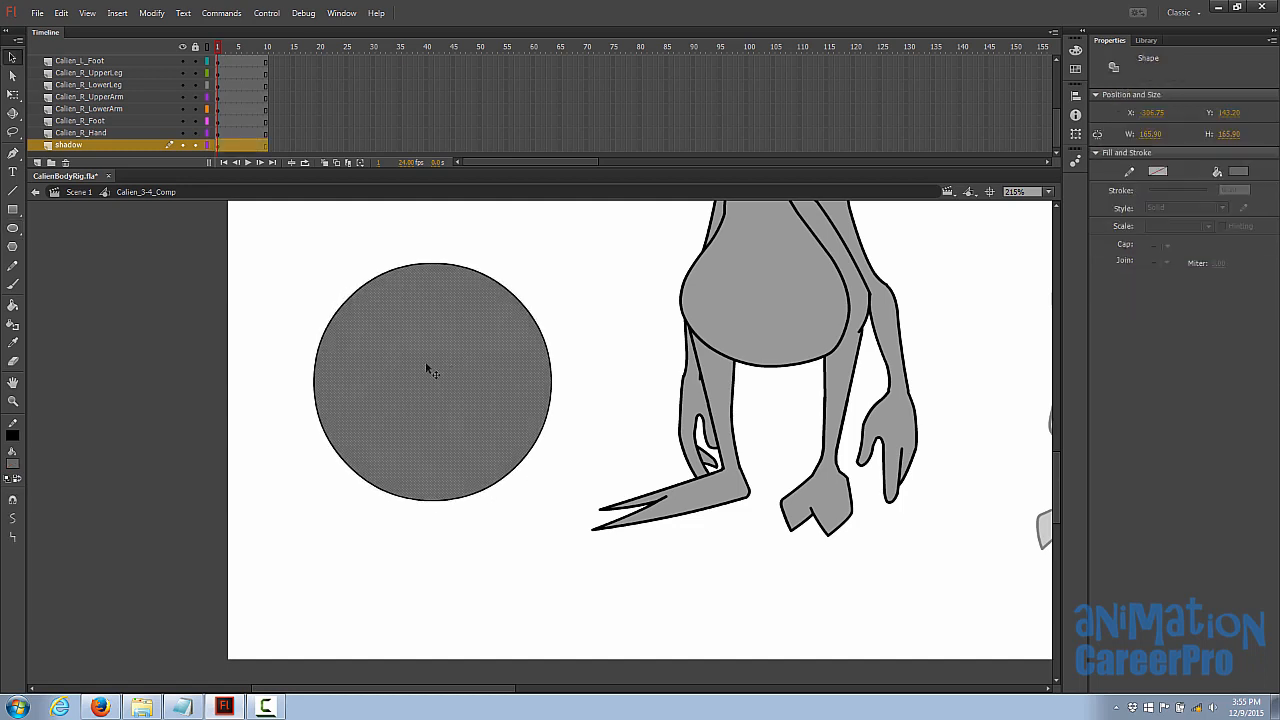
click(551, 411)
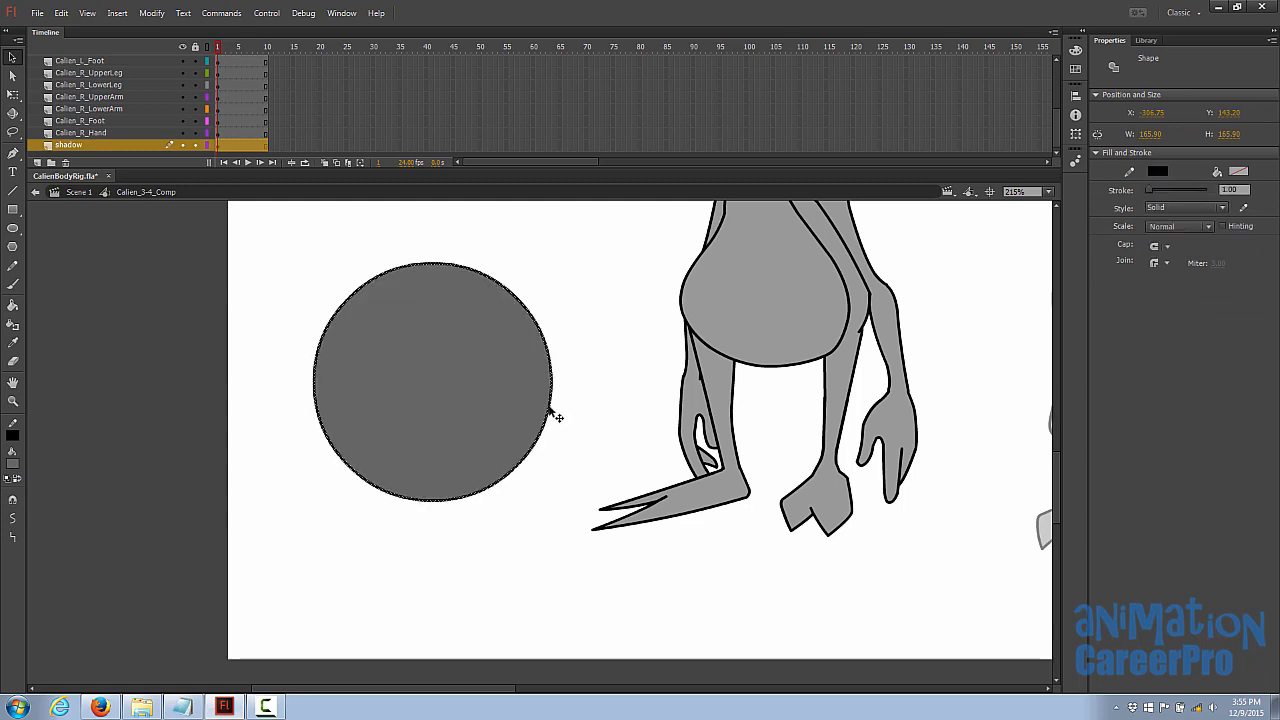
key(Delete)
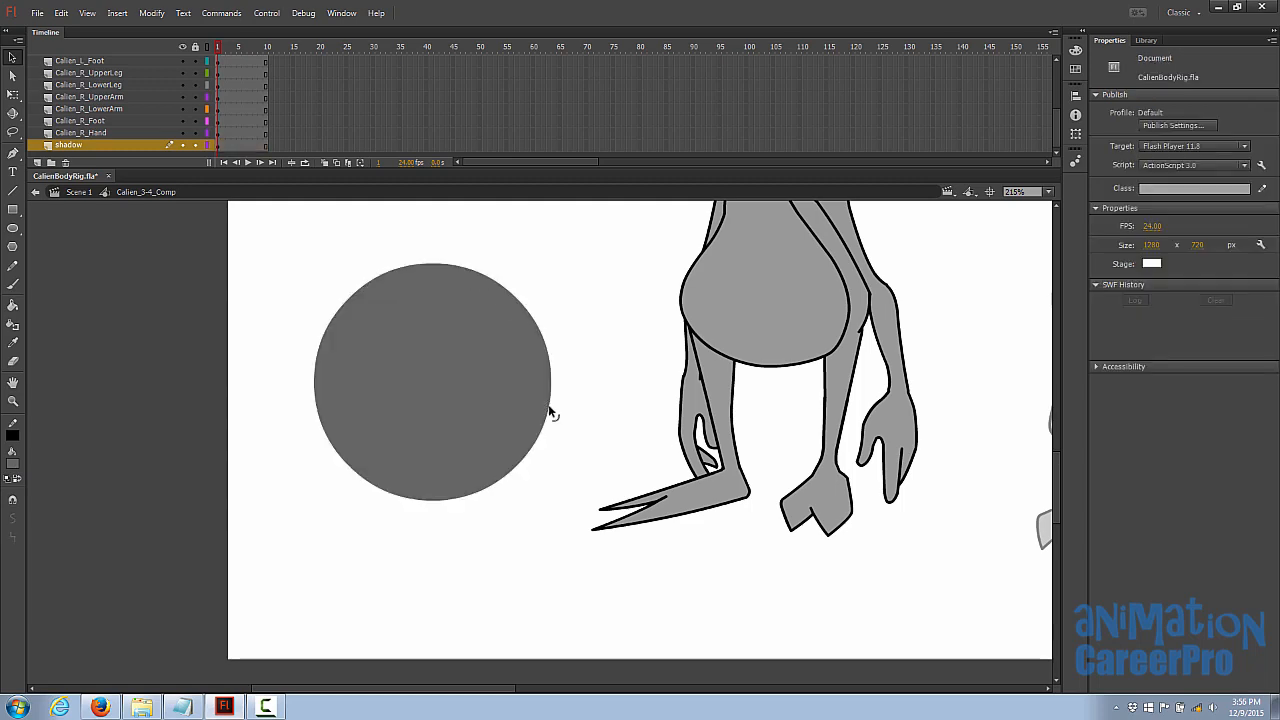
Step: Set the circle's fill to black (#000000) and change its fill type to a radial gradient
click(441, 365)
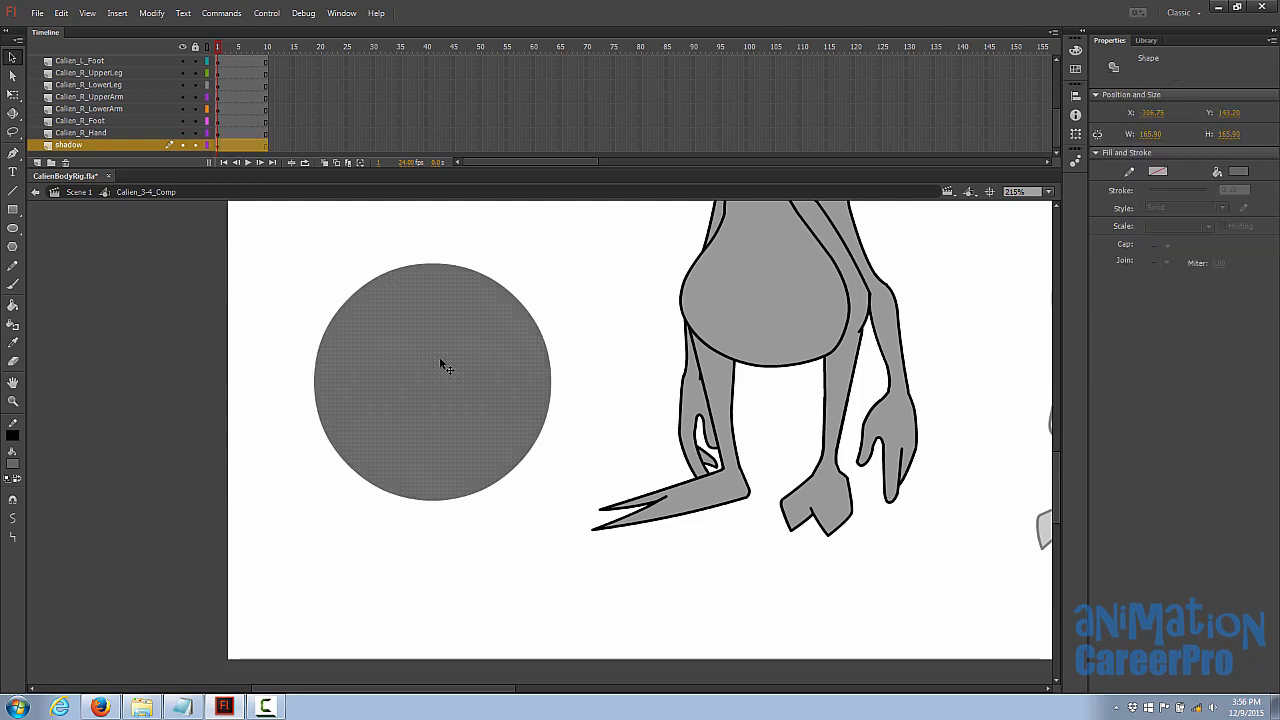
click(1075, 51)
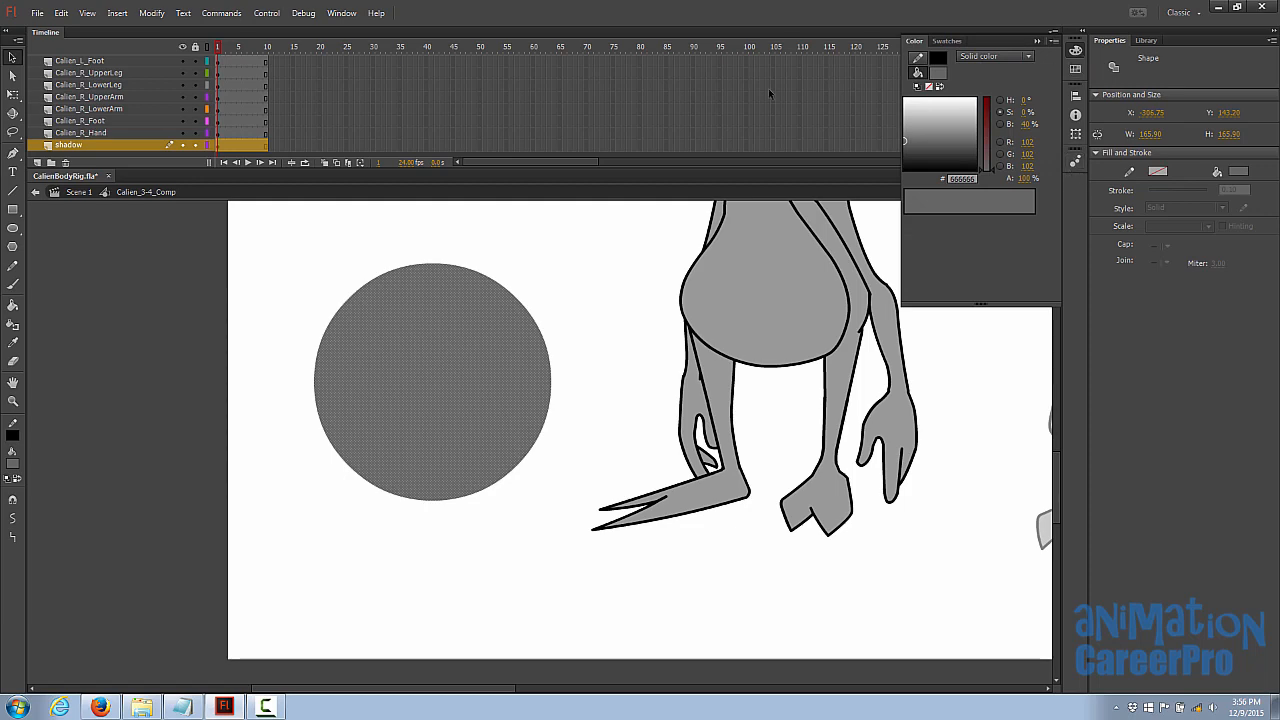
click(343, 15)
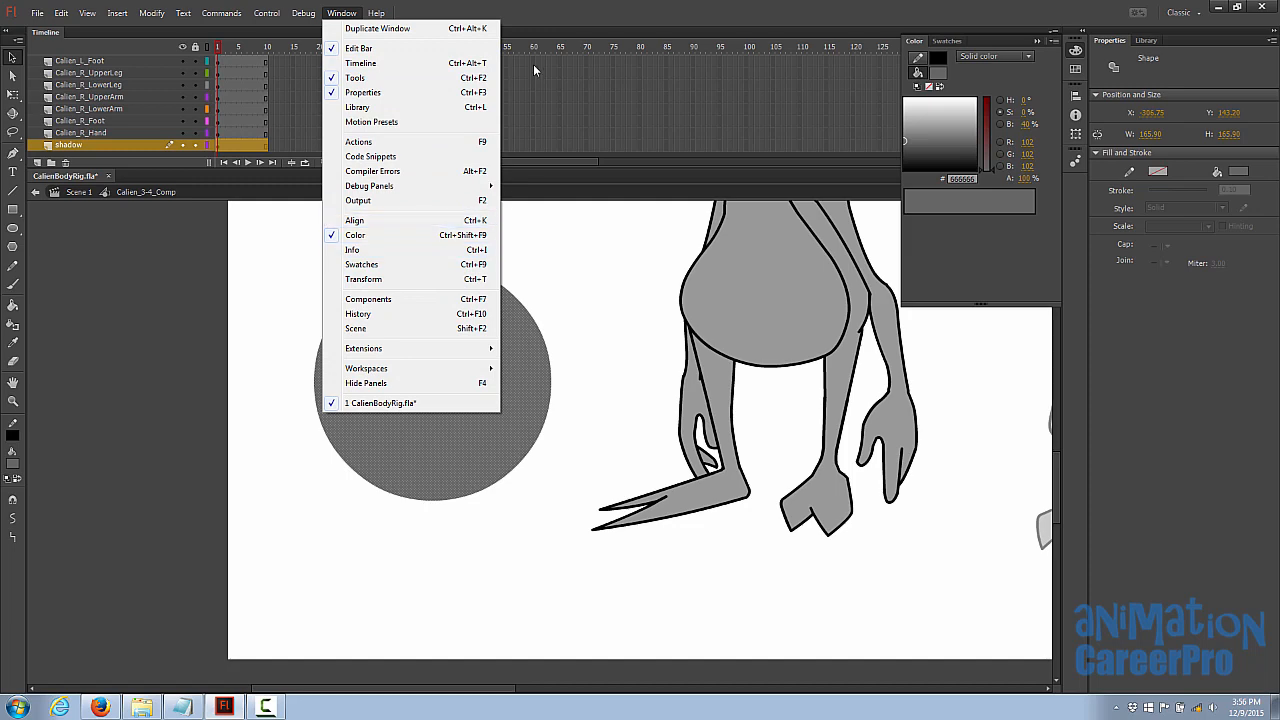
click(973, 41)
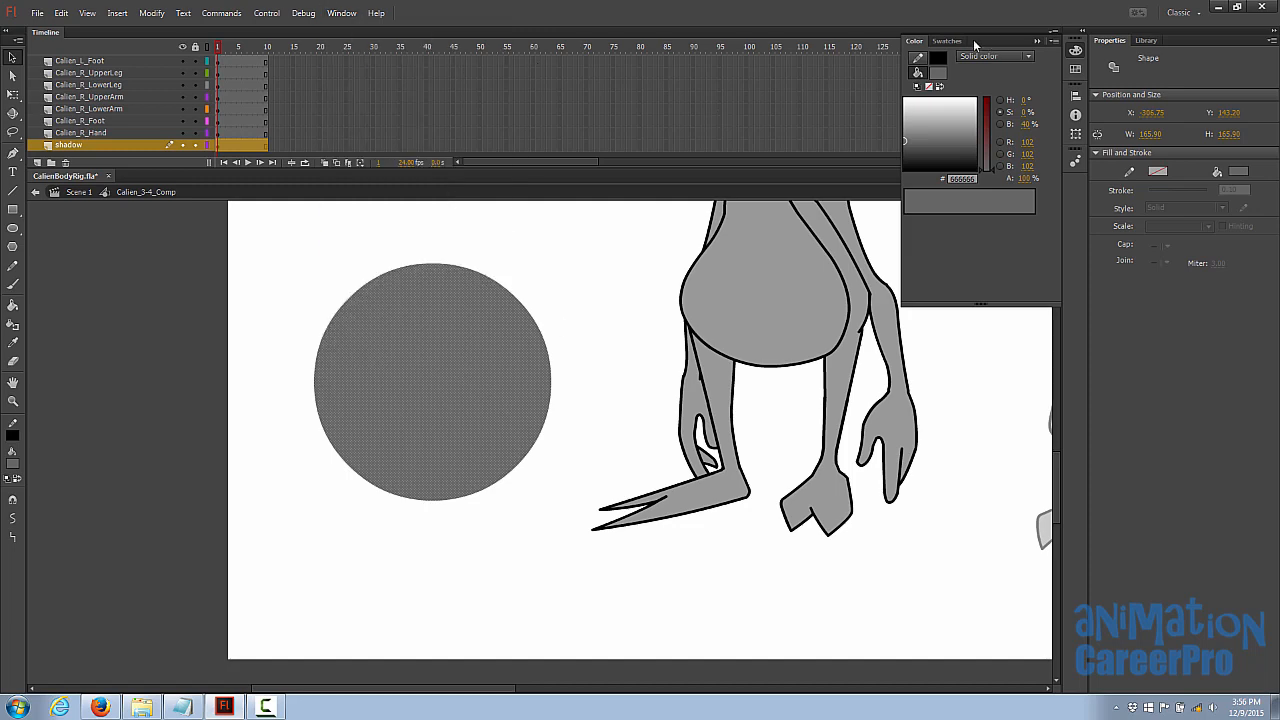
click(944, 214)
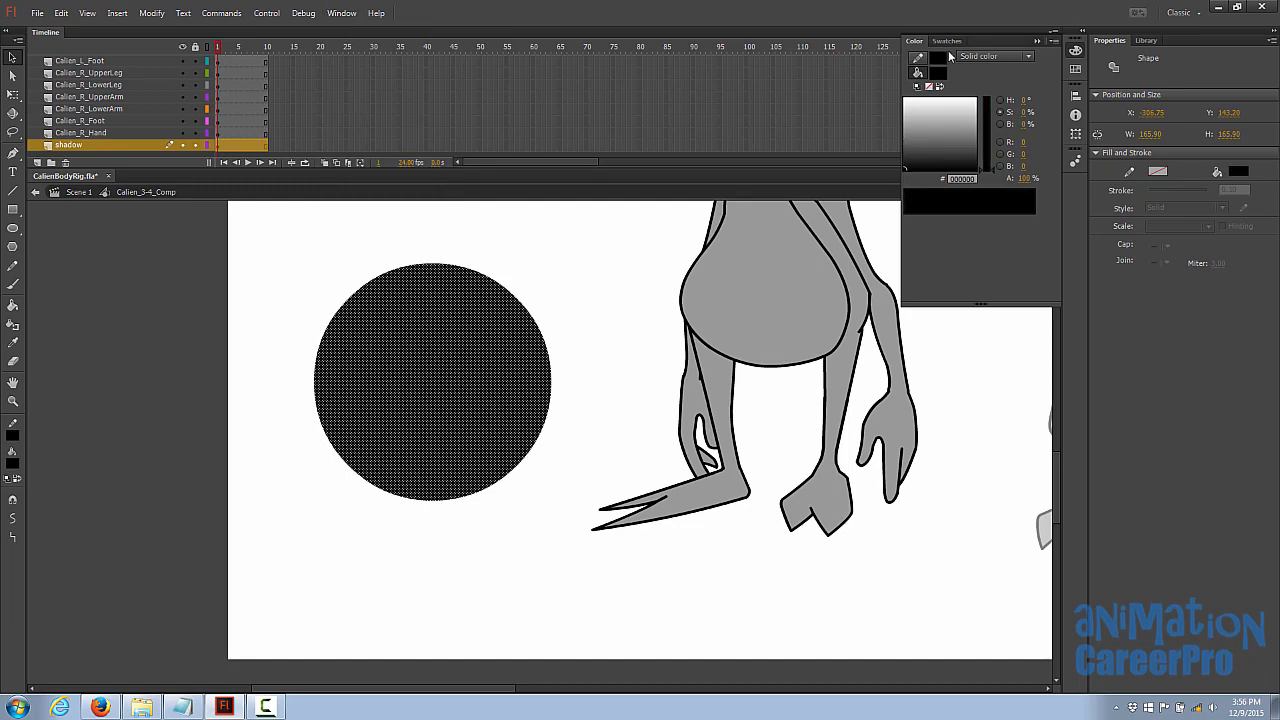
click(1028, 58)
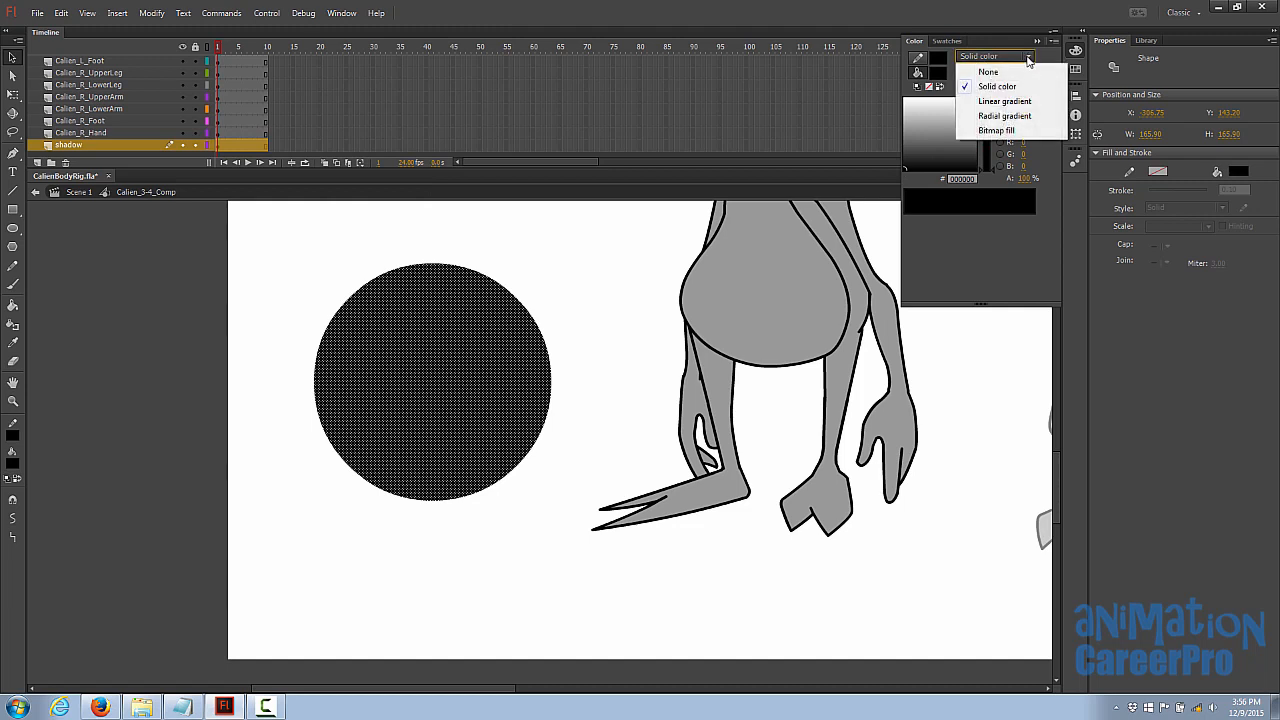
click(1004, 116)
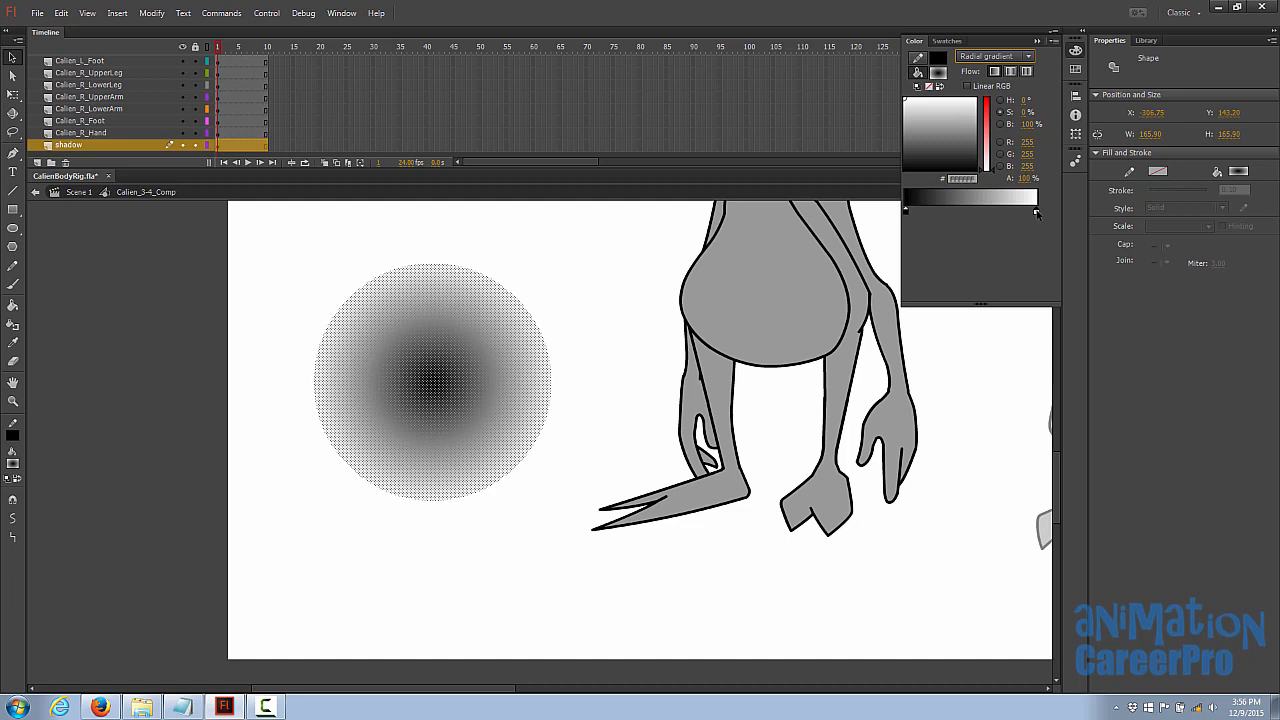
Step: Set the stage background color to light blue (#66CCFF)
click(588, 339)
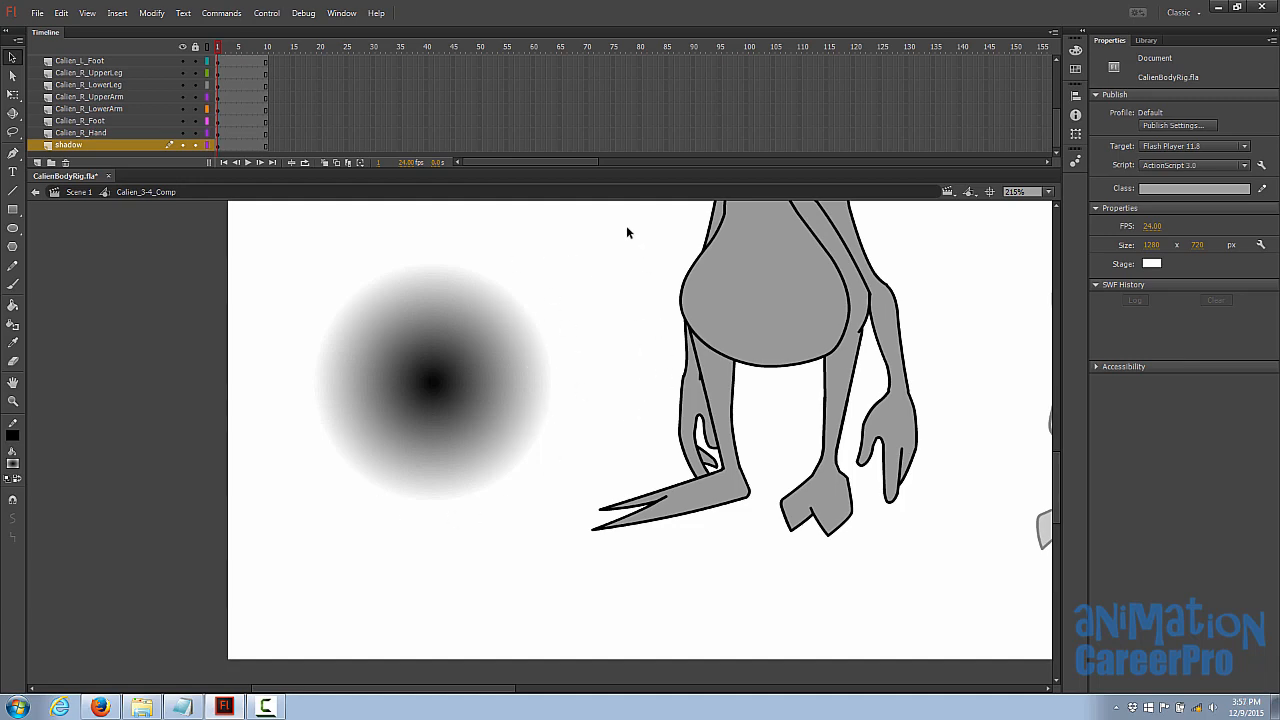
click(1151, 264)
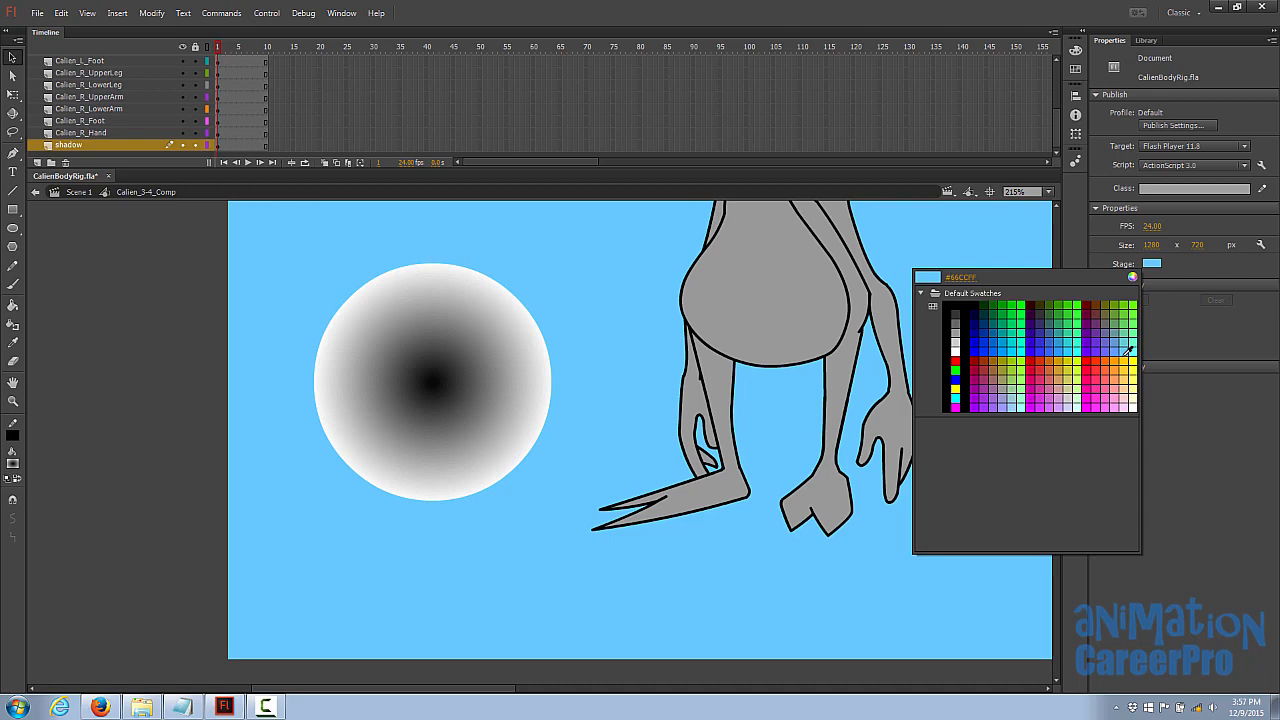
click(1126, 352)
Step: Set the alpha of the white outer stop in the circle's radial gradient to 0%
click(514, 380)
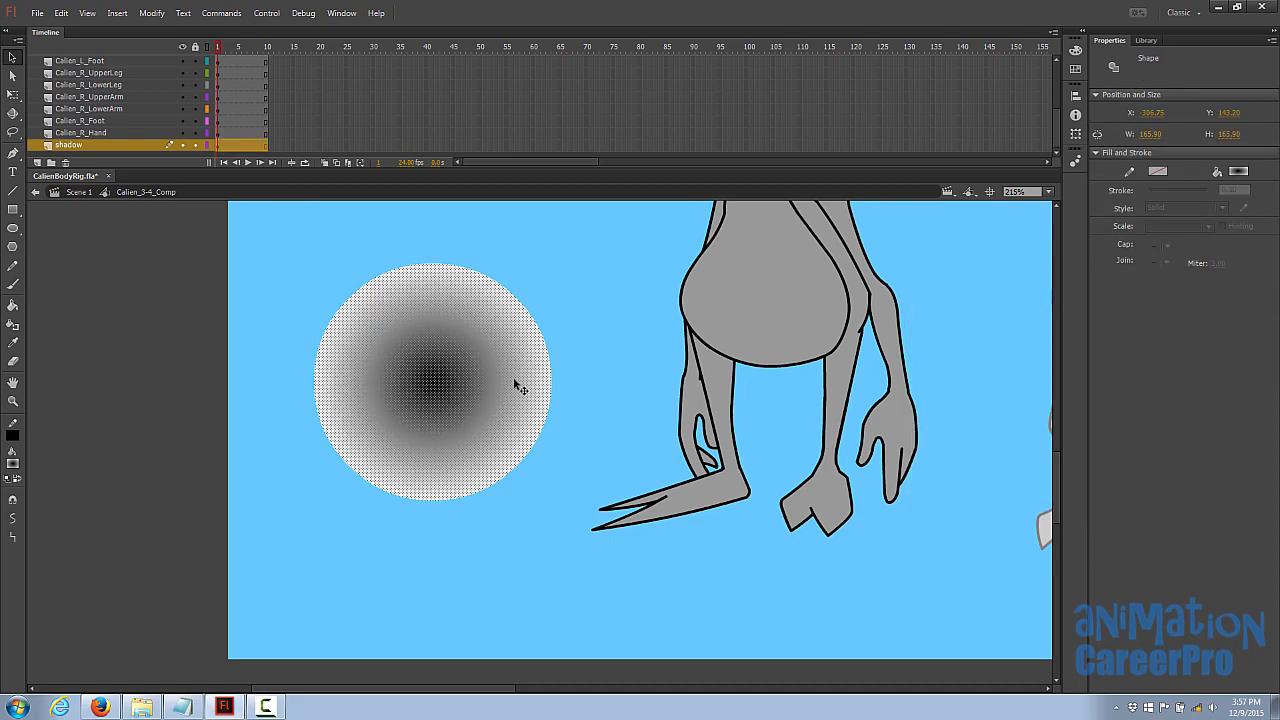
click(1076, 52)
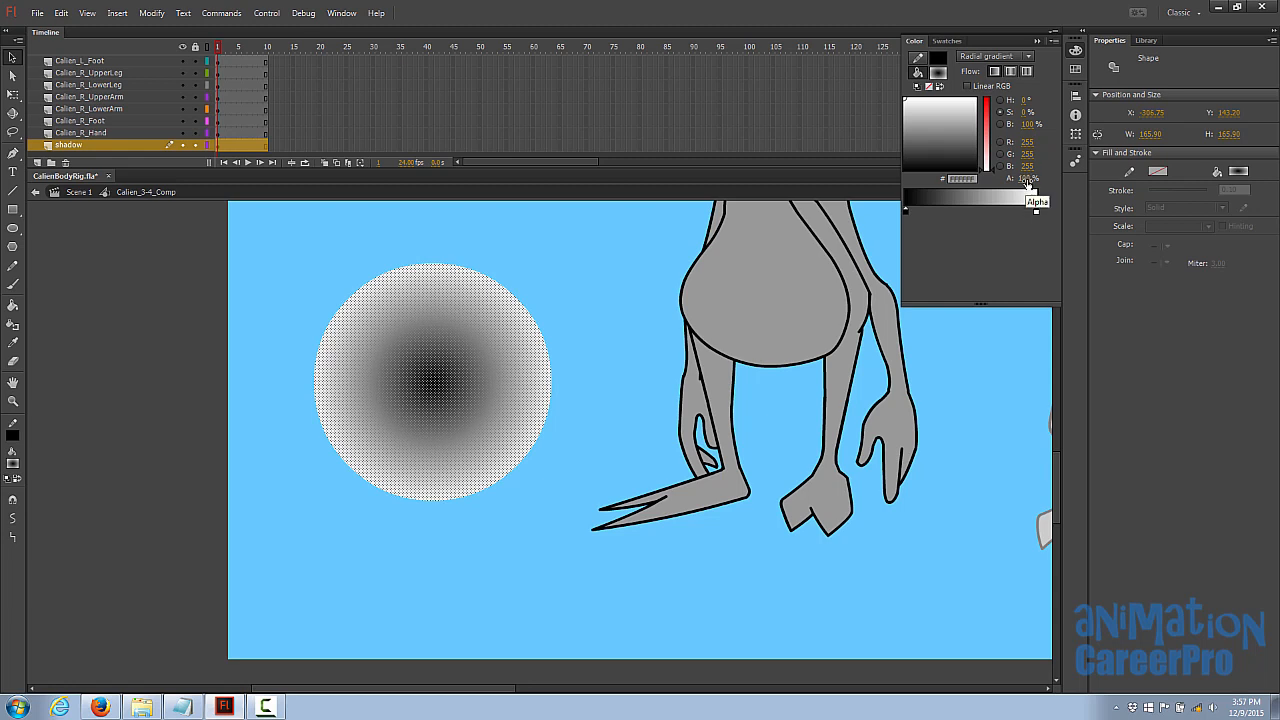
click(1025, 181)
text(0)
key(Return)
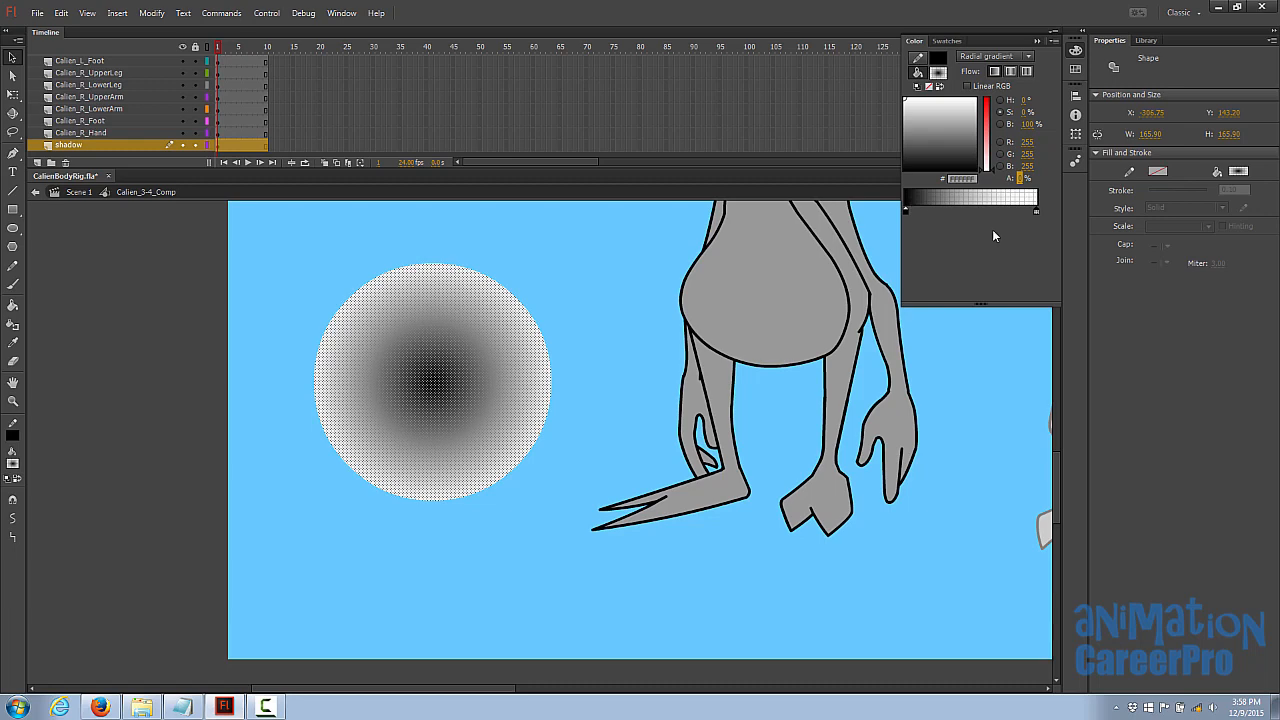
key(Return)
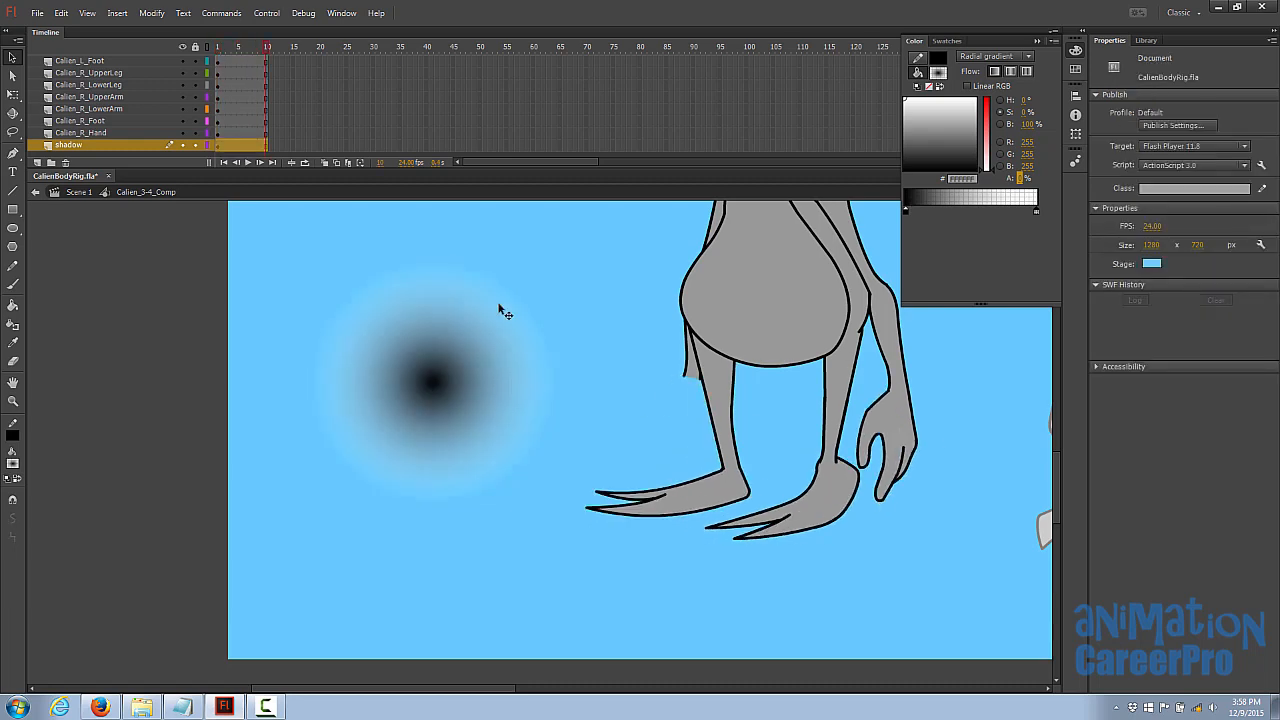
Step: Flatten and widen the gradient circle with Free Transform into an ellipse about 216 px wide and 44 px high
click(460, 297)
key(q)
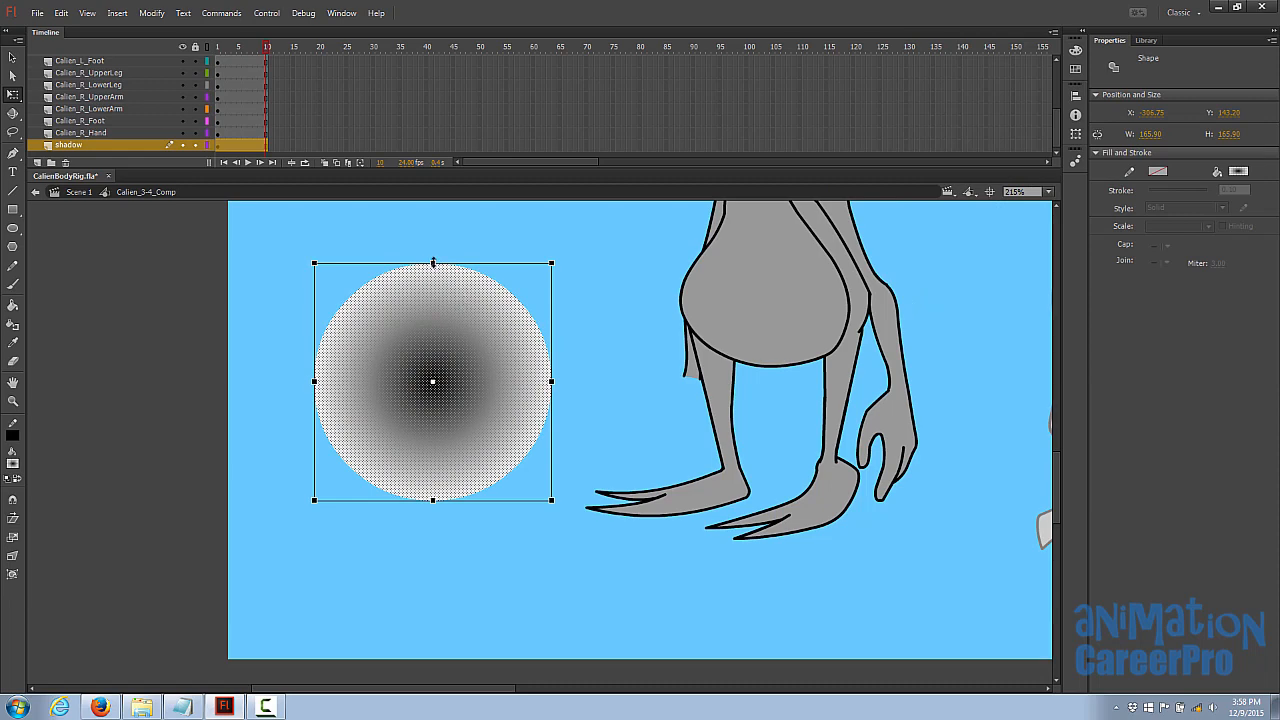
drag(433, 263, 440, 358)
drag(552, 404, 586, 428)
click(619, 420)
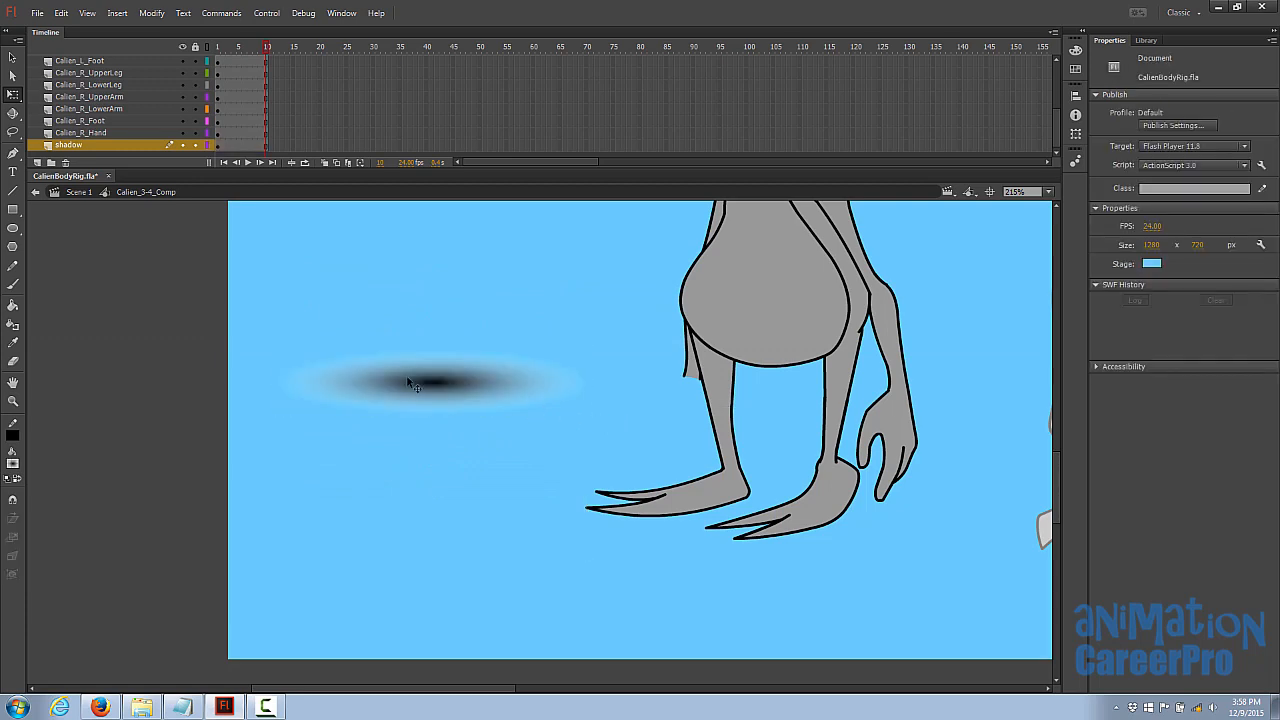
Step: Convert the flattened gradient ellipse into a graphic symbol named "shadow"
click(476, 381)
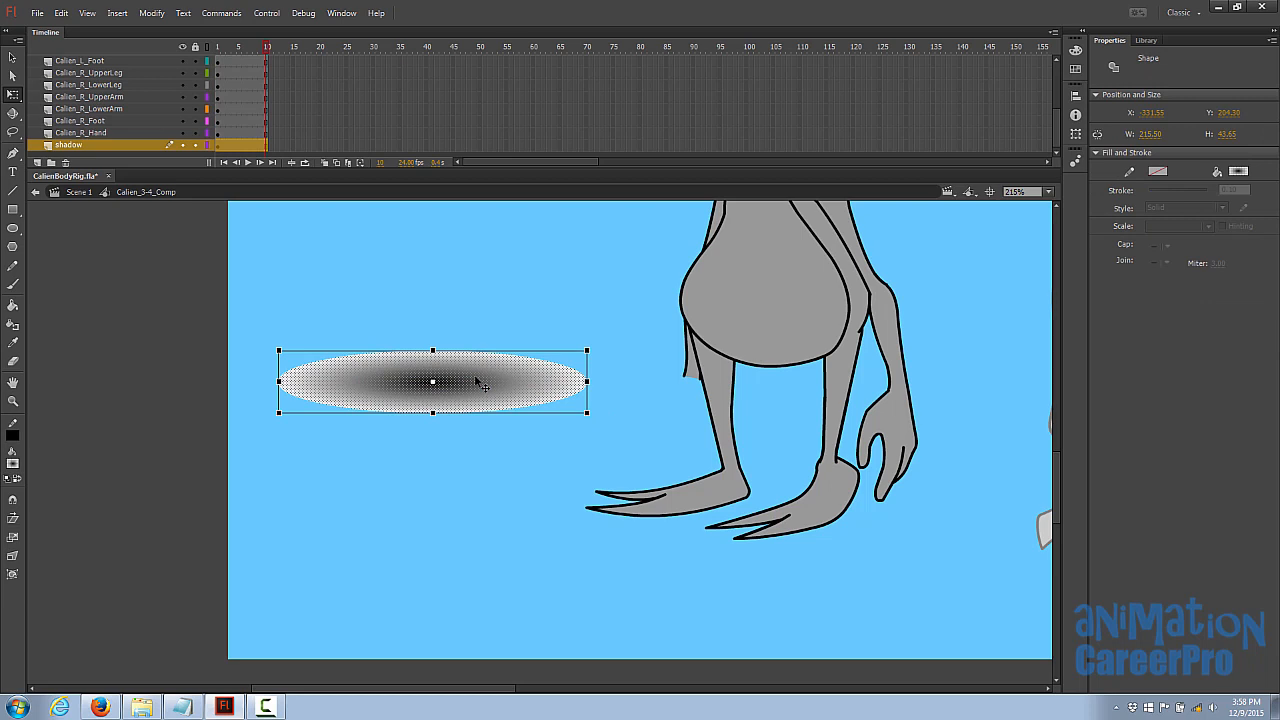
key(F8)
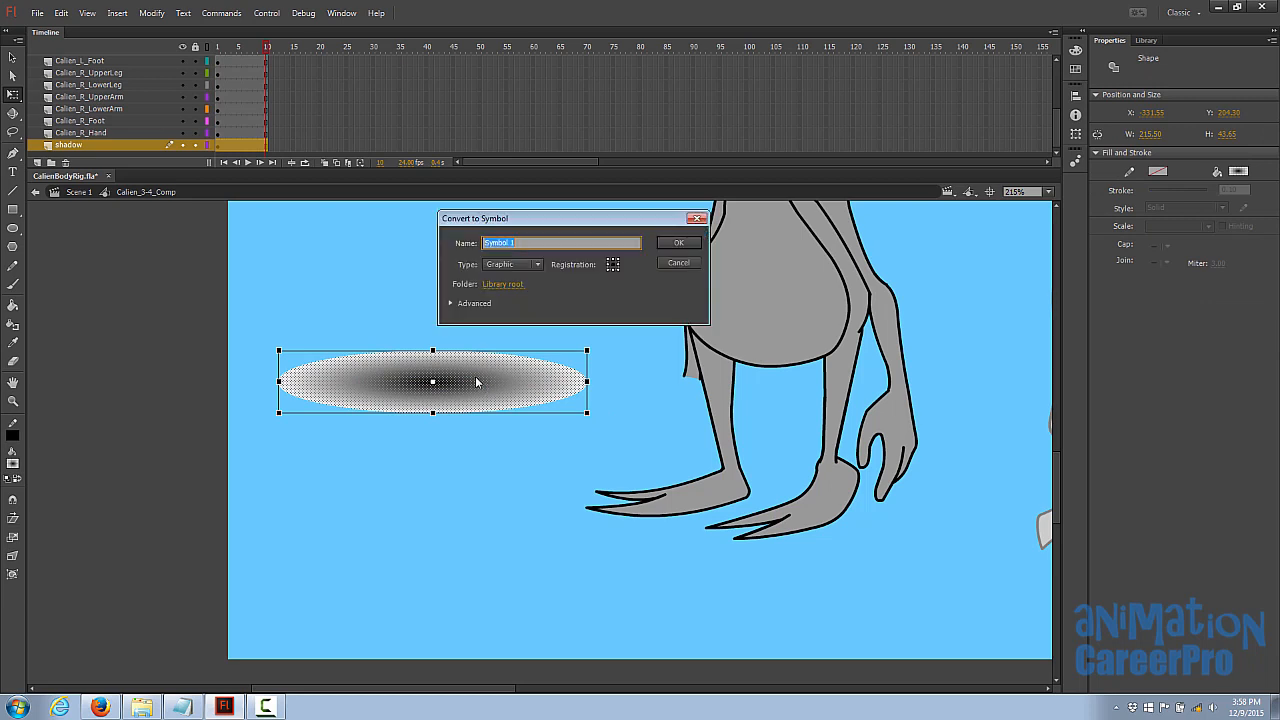
text(shadow)
key(Return)
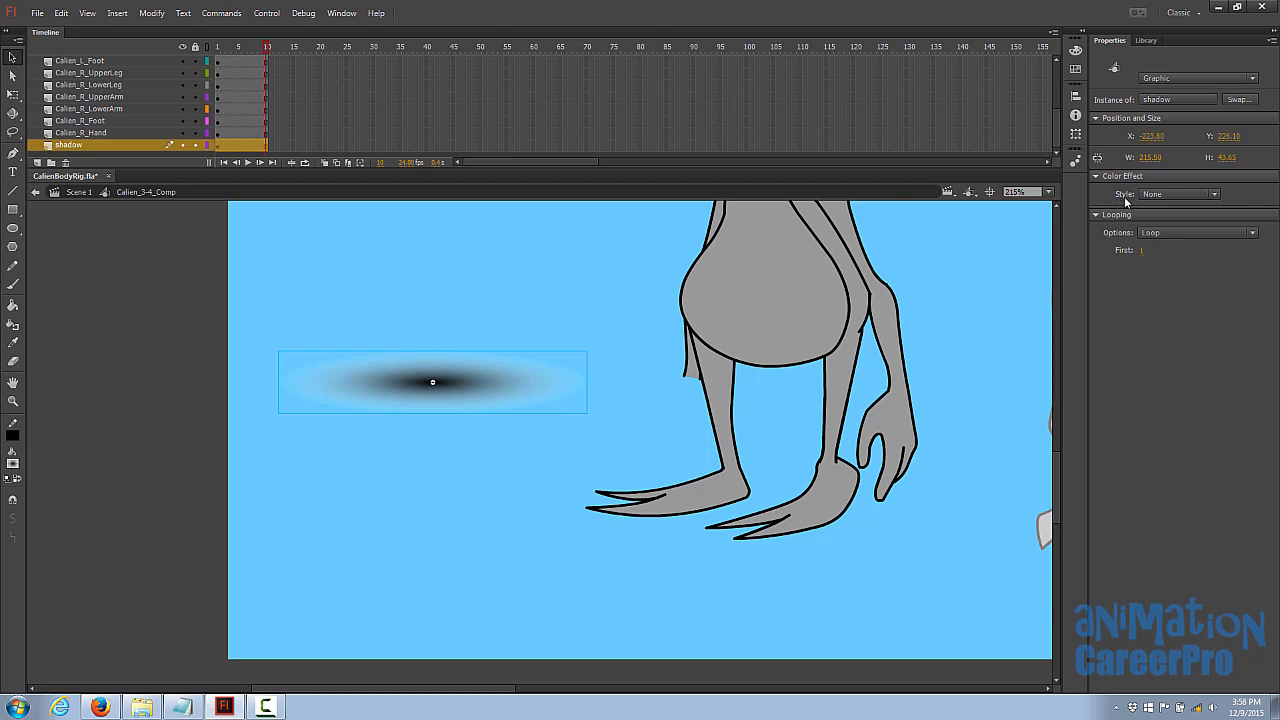
Step: Apply an Alpha color effect to the shadow instance and lower it to 71%
click(1216, 194)
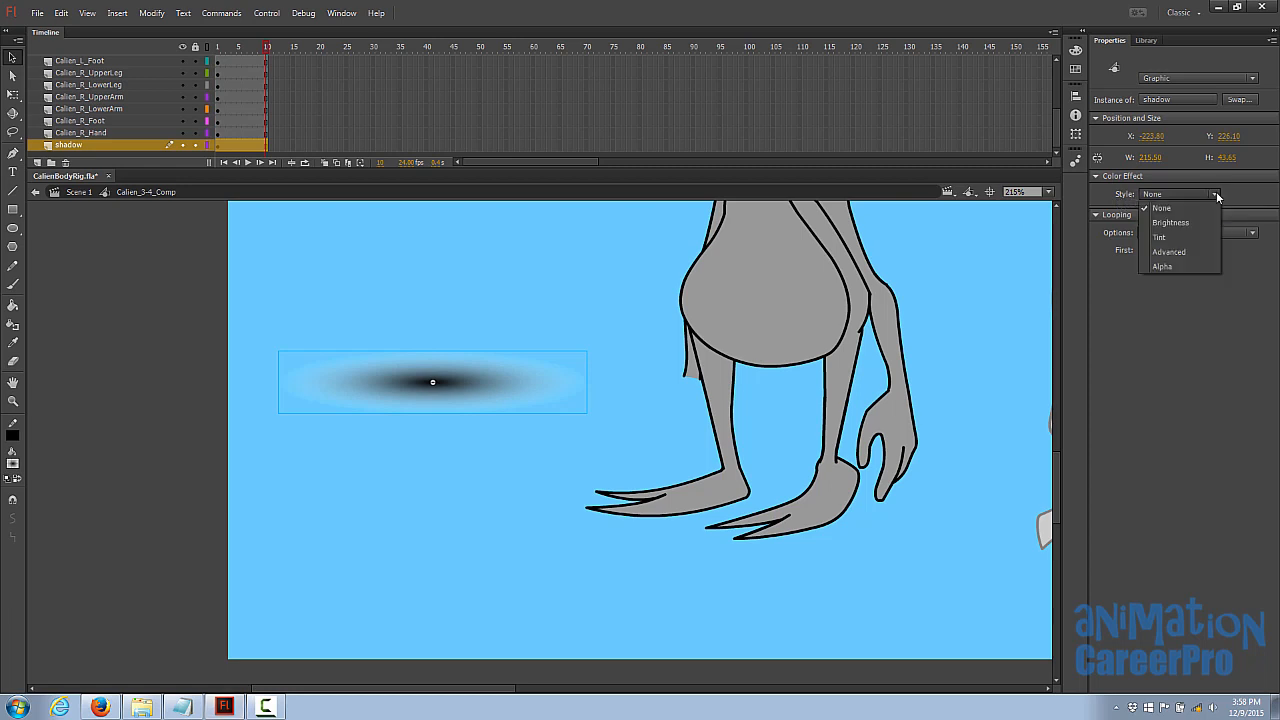
click(1194, 266)
mouse_move(1215, 215)
mouse_down()
mouse_move(1174, 221)
mouse_move(1220, 216)
mouse_up()
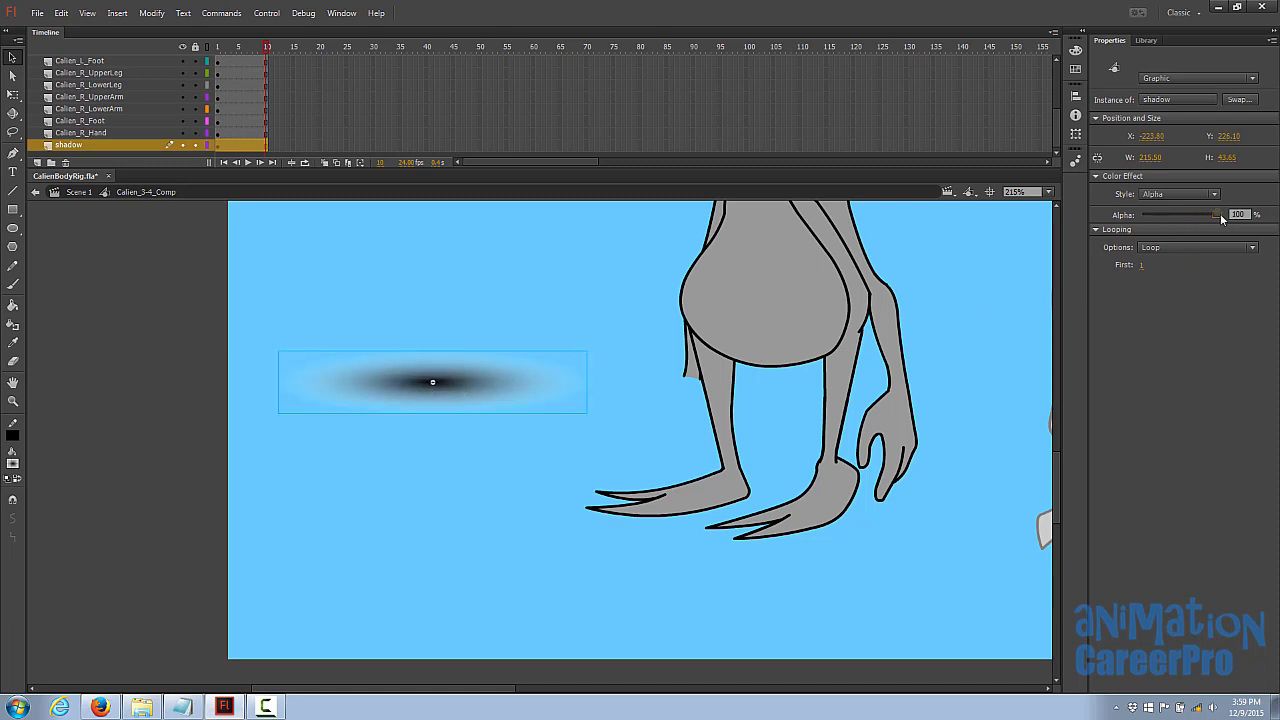
drag(1218, 213, 1201, 218)
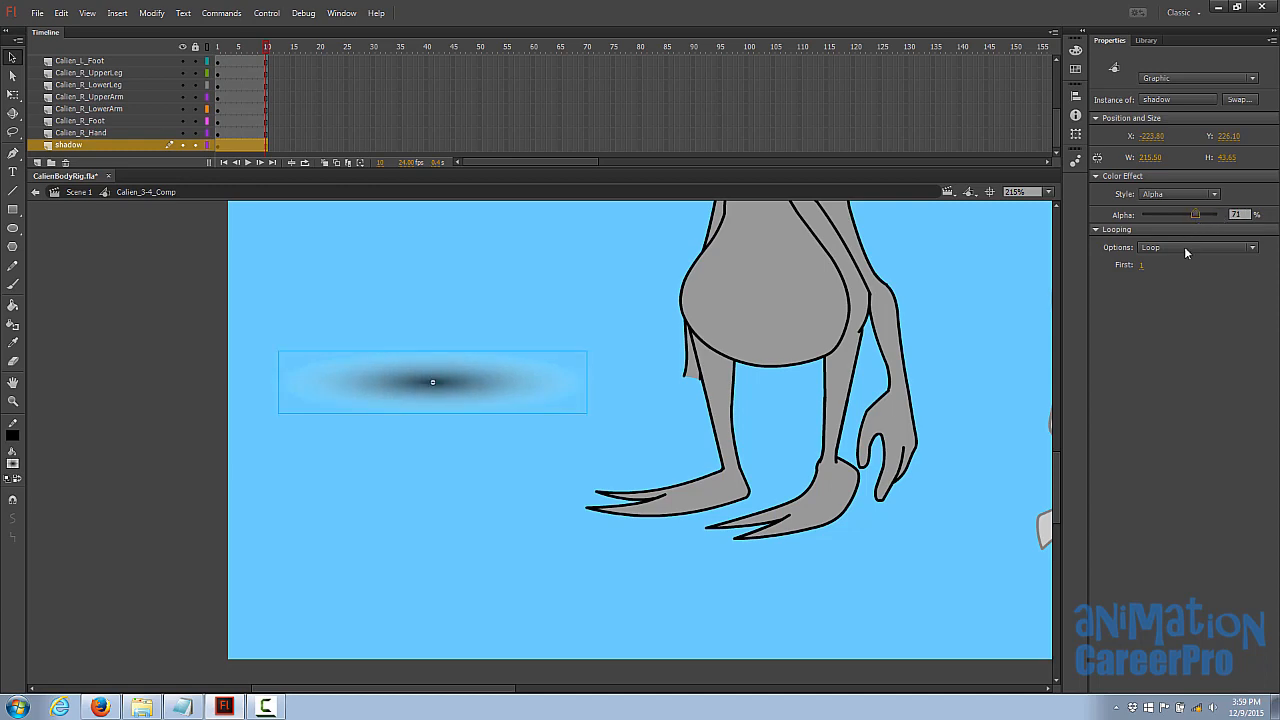
Step: Set the stage background color to white (#FFFFFF)
click(449, 277)
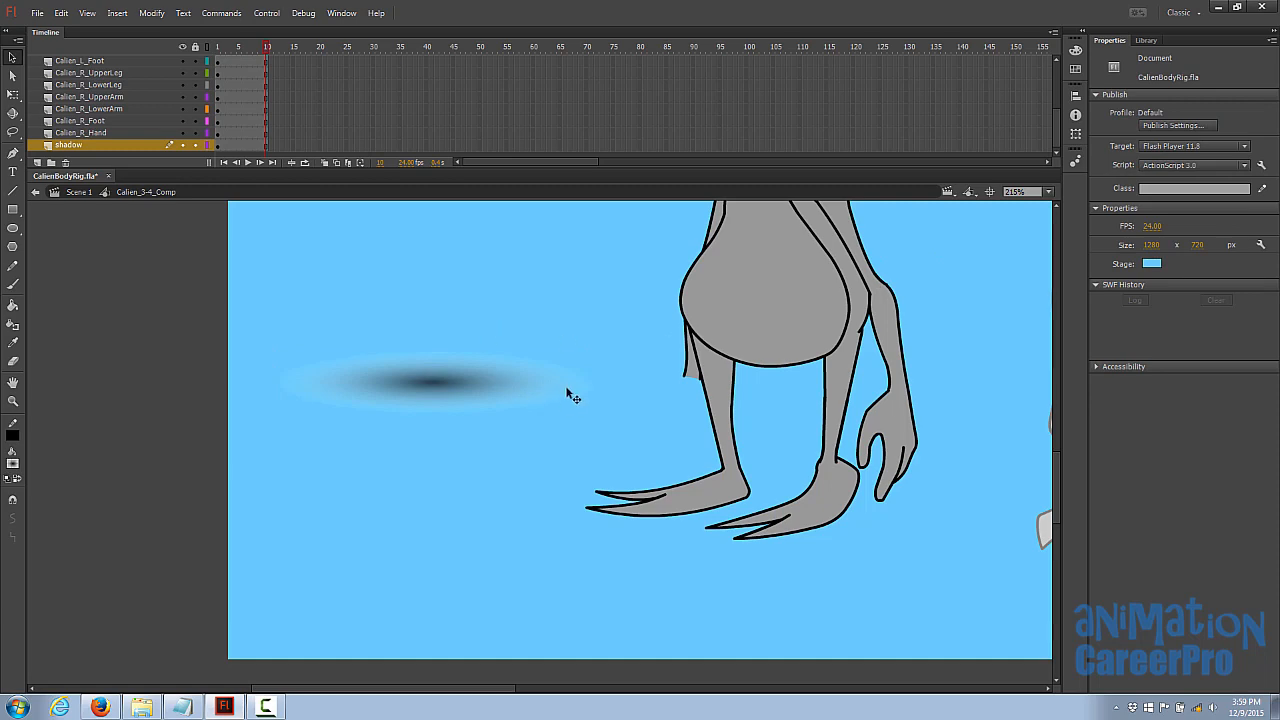
click(1152, 266)
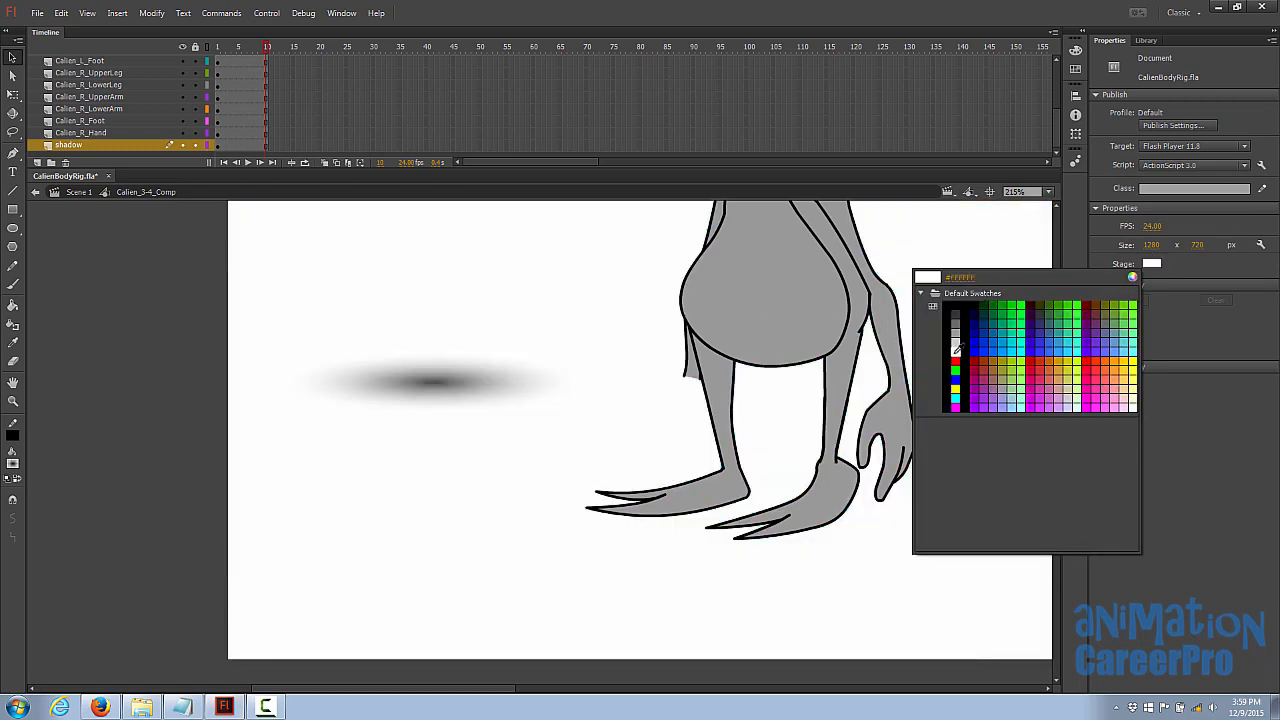
click(956, 350)
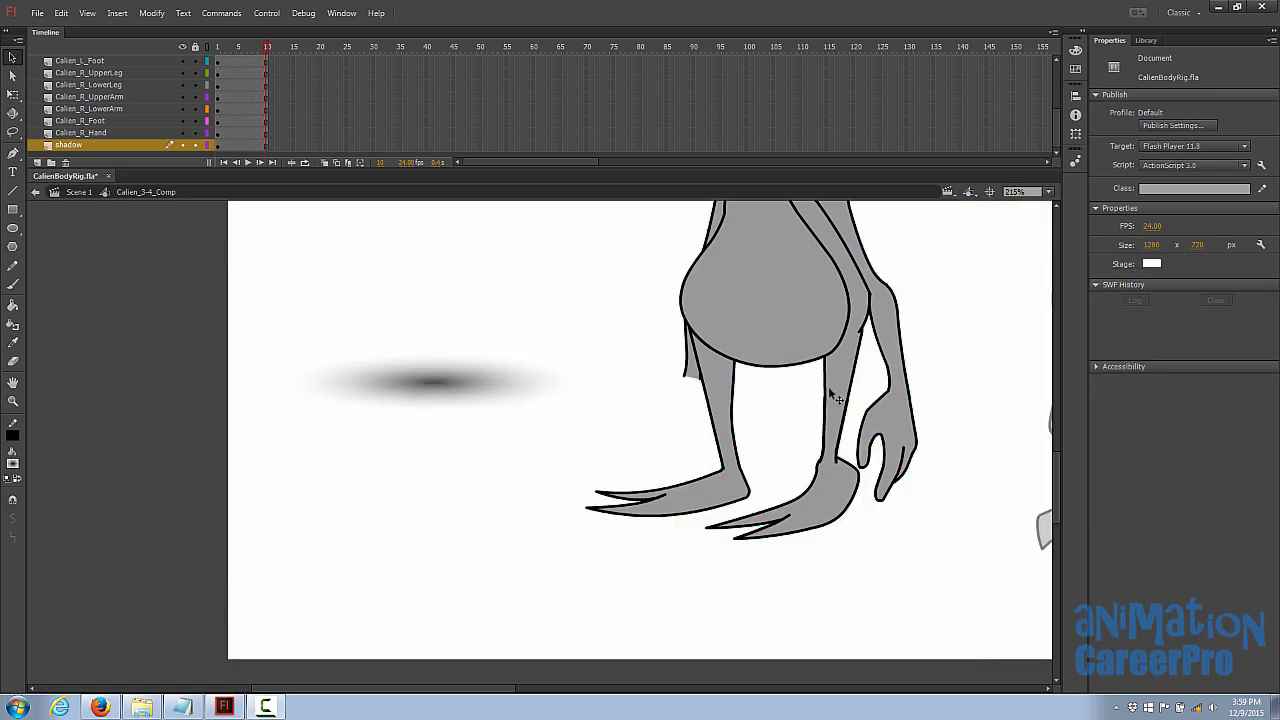
Step: Lower the shadow instance's alpha to 64% and move it beneath the three-quarter-view character's feet
click(478, 382)
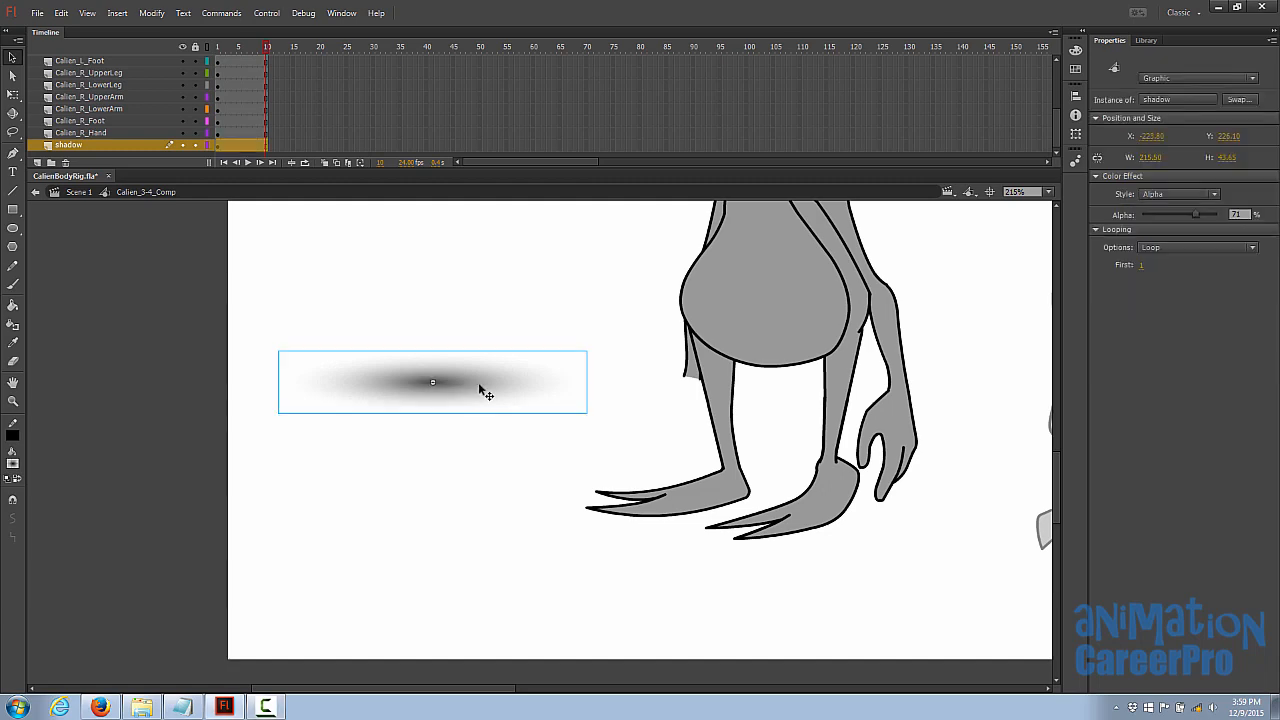
mouse_move(1214, 215)
mouse_down()
mouse_move(1194, 215)
mouse_move(1218, 214)
mouse_up()
drag(477, 373, 790, 493)
Step: Enlarge the shadow with Free Transform to about 372 px wide and 75 px high, centered under both feet
key(q)
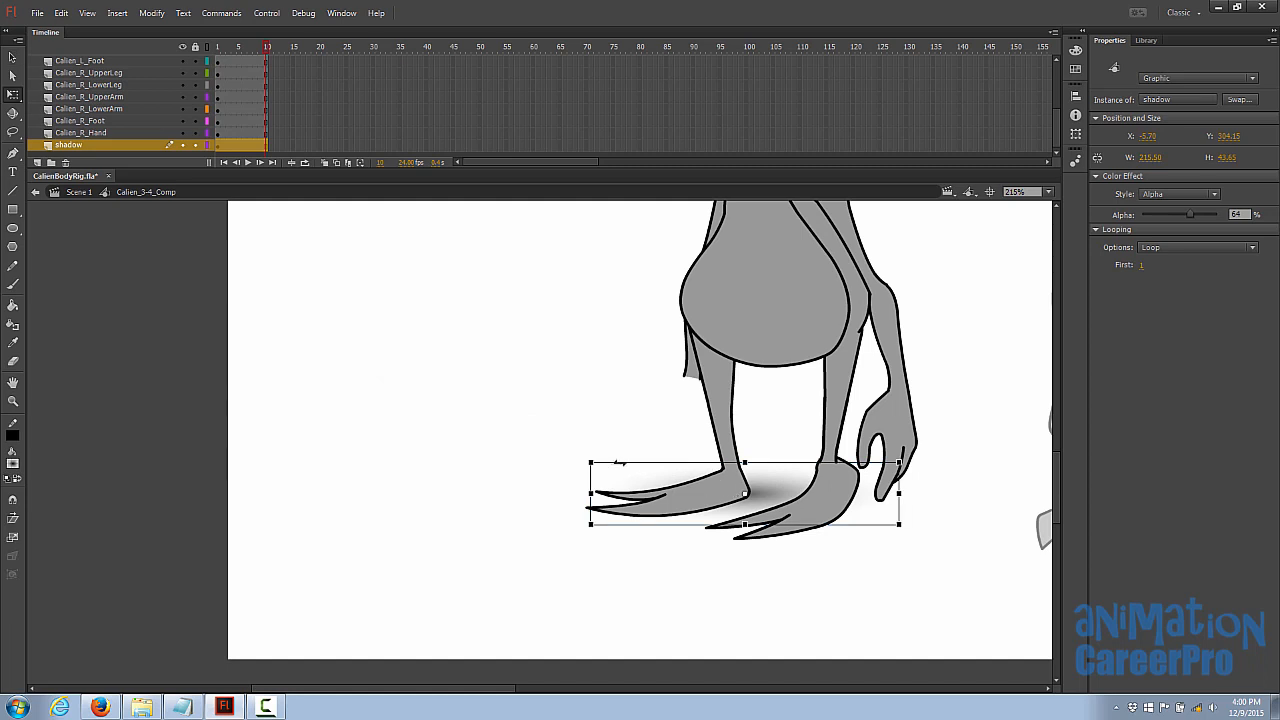
drag(590, 463, 488, 439)
drag(1001, 441, 1013, 437)
drag(908, 488, 923, 499)
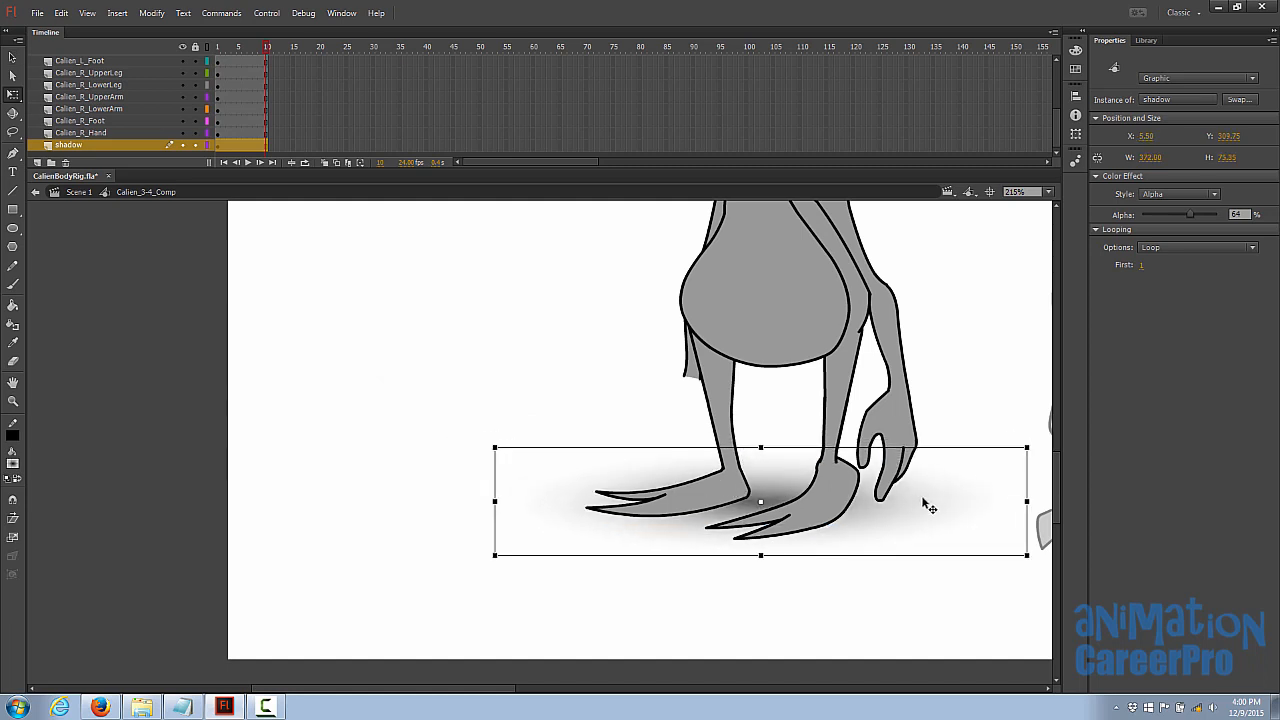
click(537, 320)
key(z)
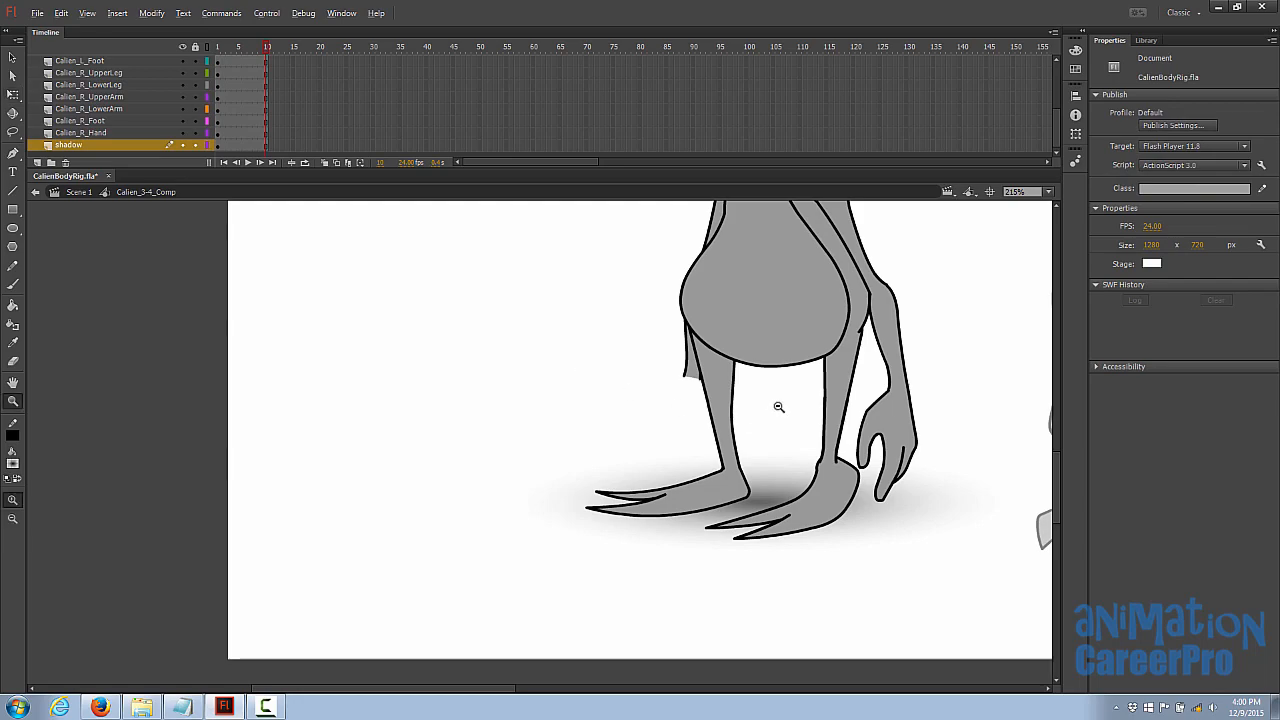
alt+click(779, 405)
key(v)
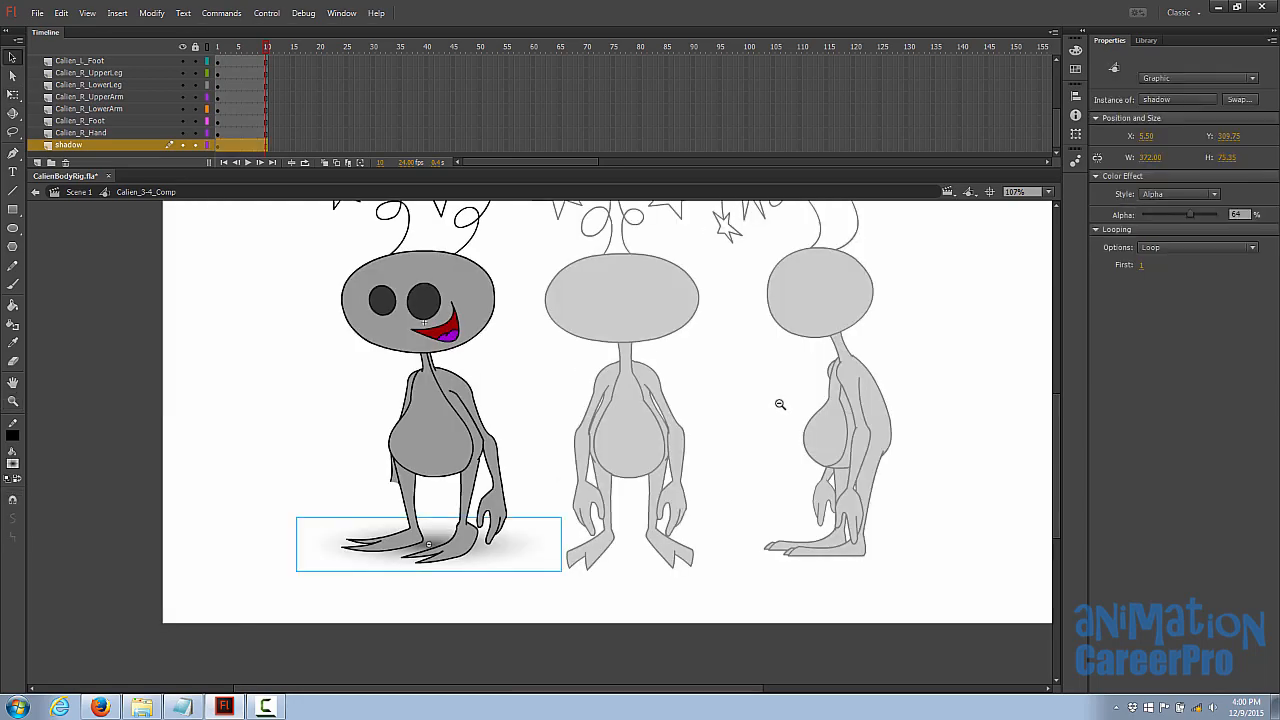
key(q)
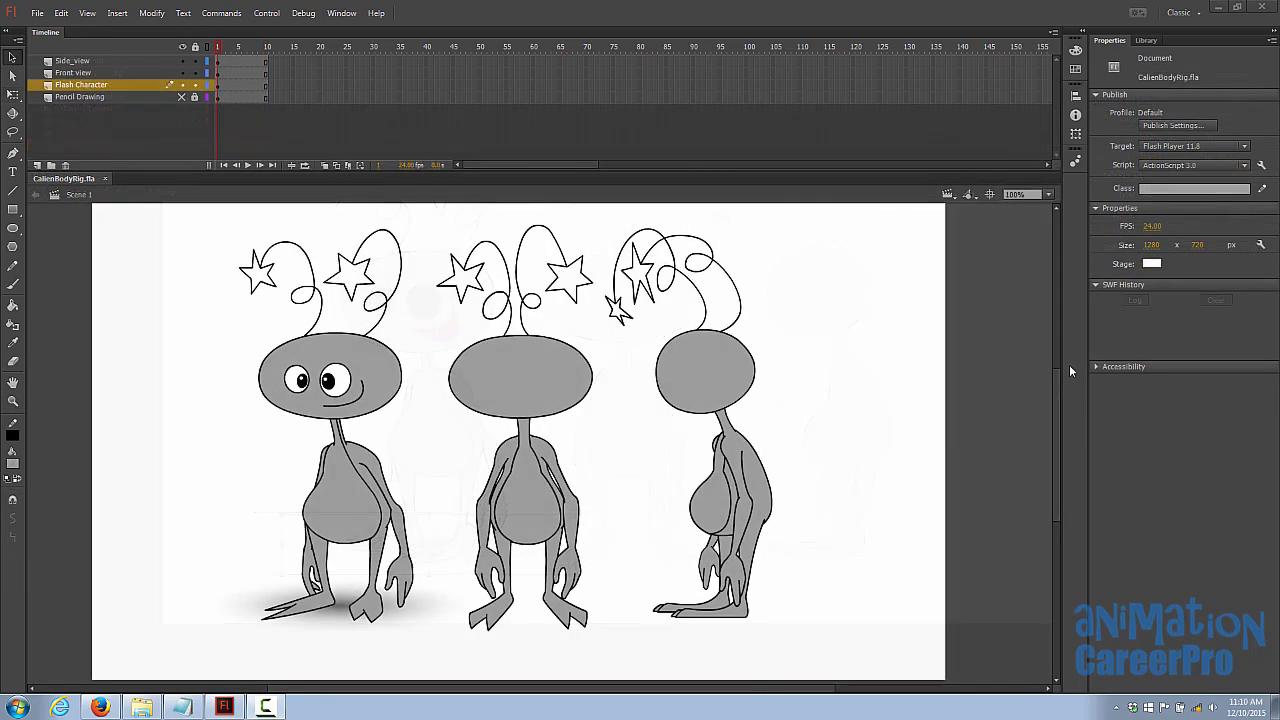
Step: Add a layer named "drop shadow" between the Flash Character and Pencil Drawing layers of the main scene
double_click(330, 461)
double_click(147, 316)
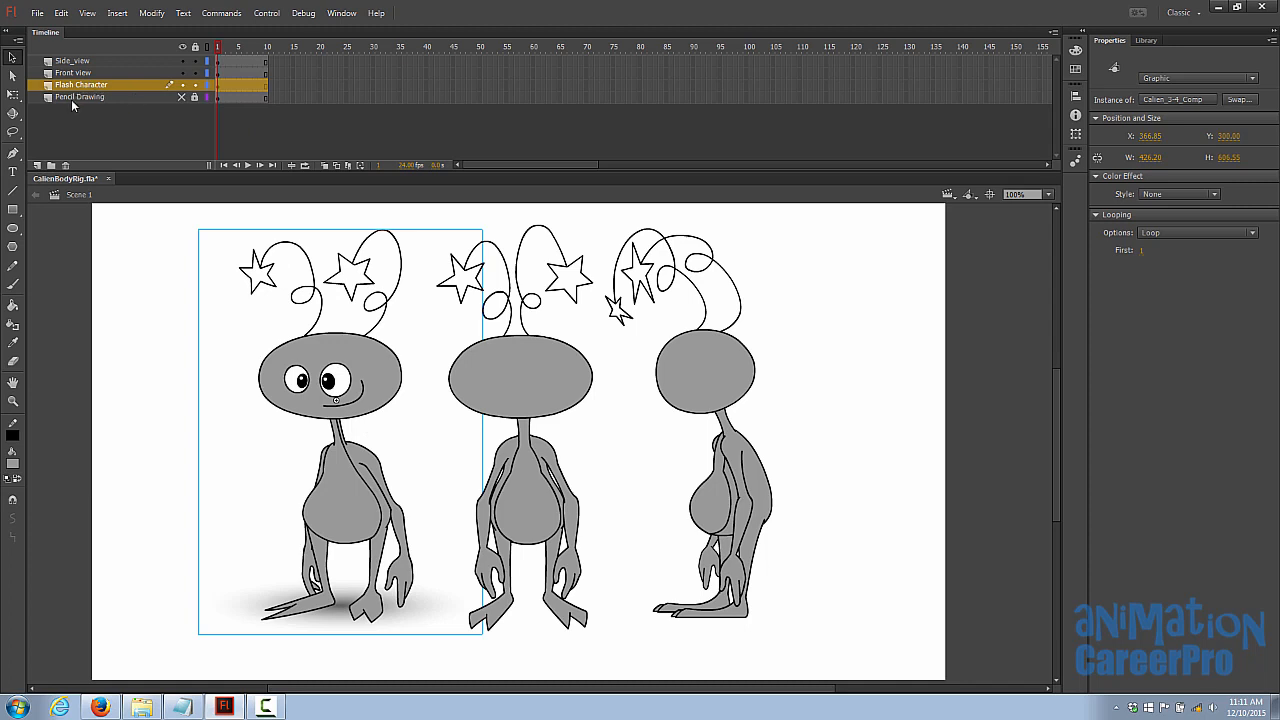
click(38, 166)
drag(66, 85, 72, 106)
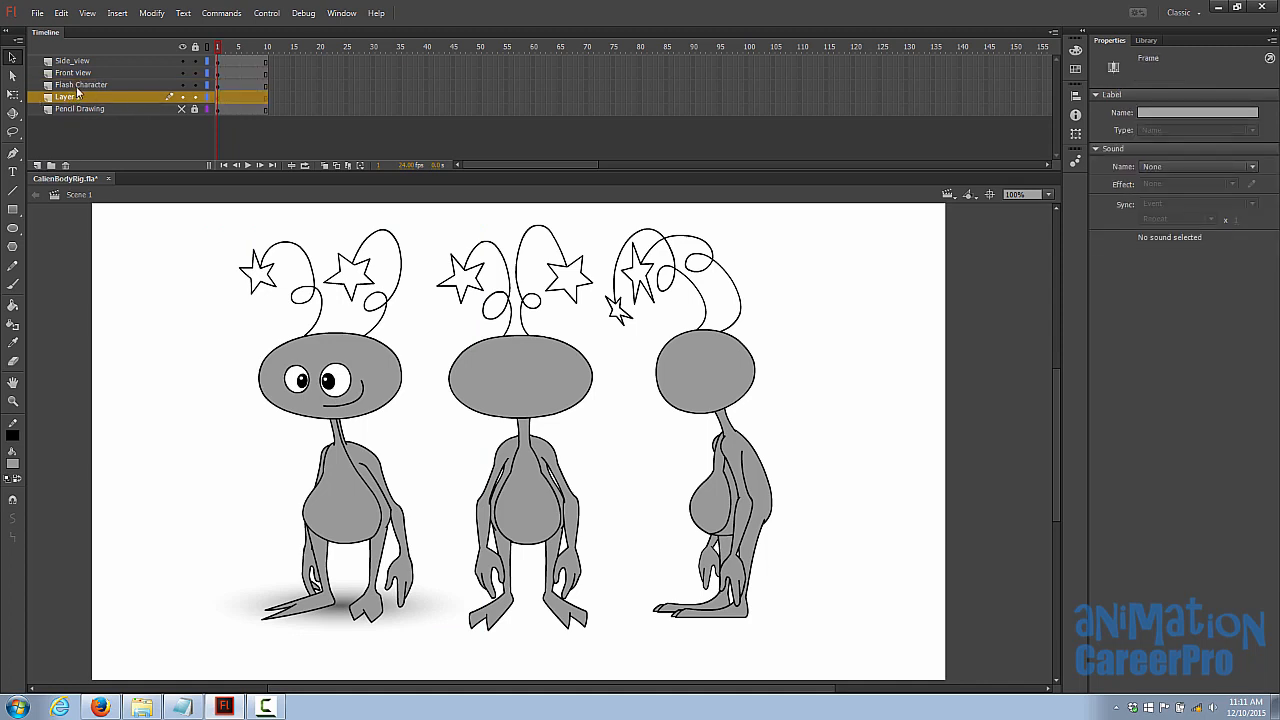
double_click(71, 97)
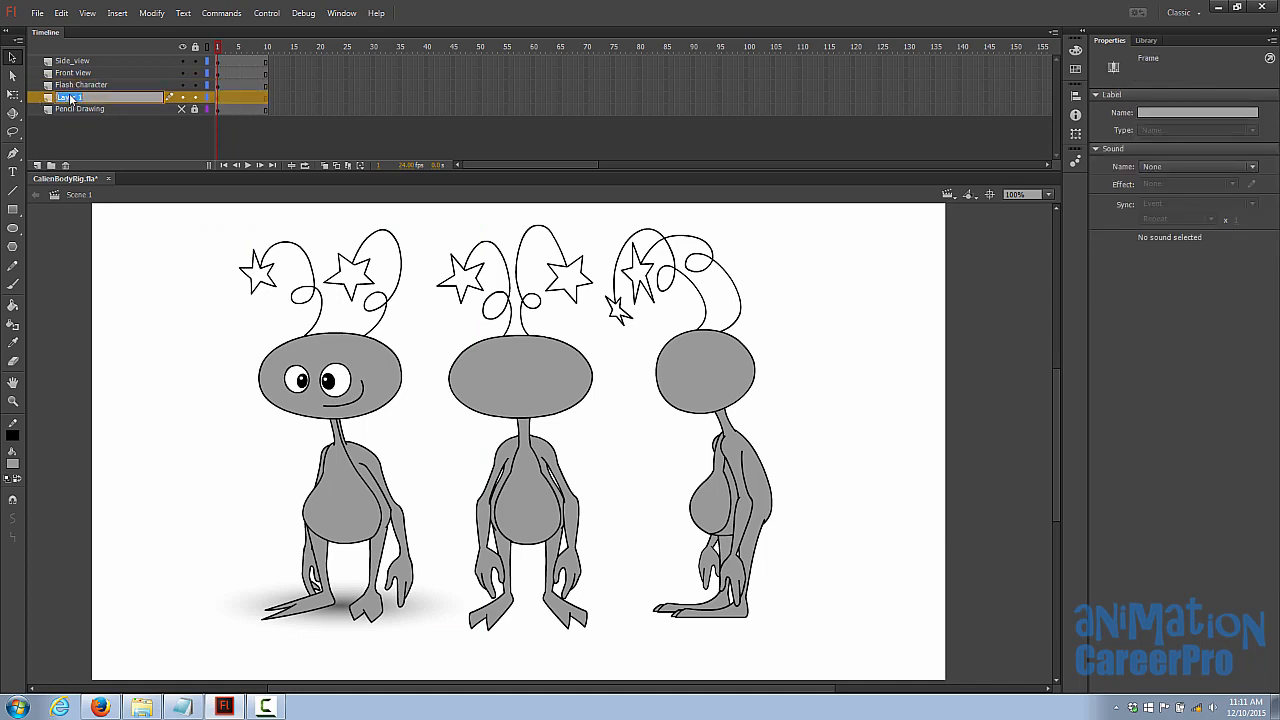
text(drop shadow)
key(Return)
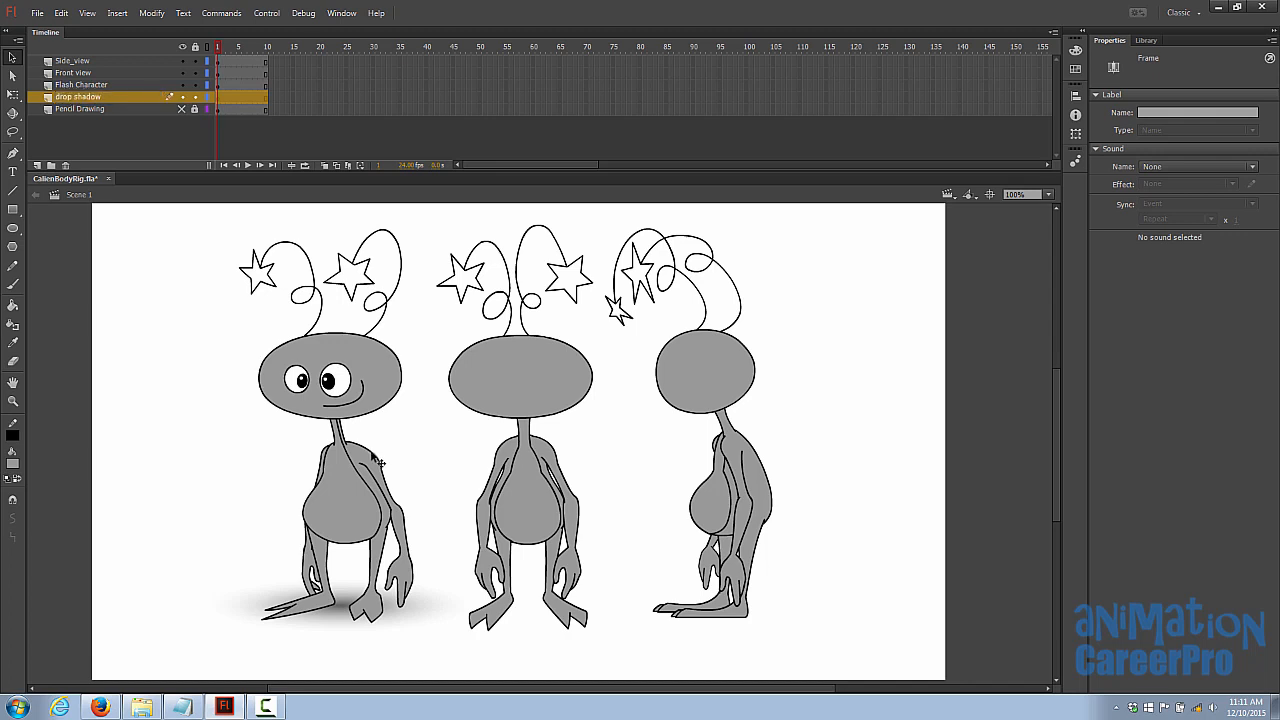
Step: Copy the three-quarter-view character instance and paste it in place on the drop shadow layer
click(340, 403)
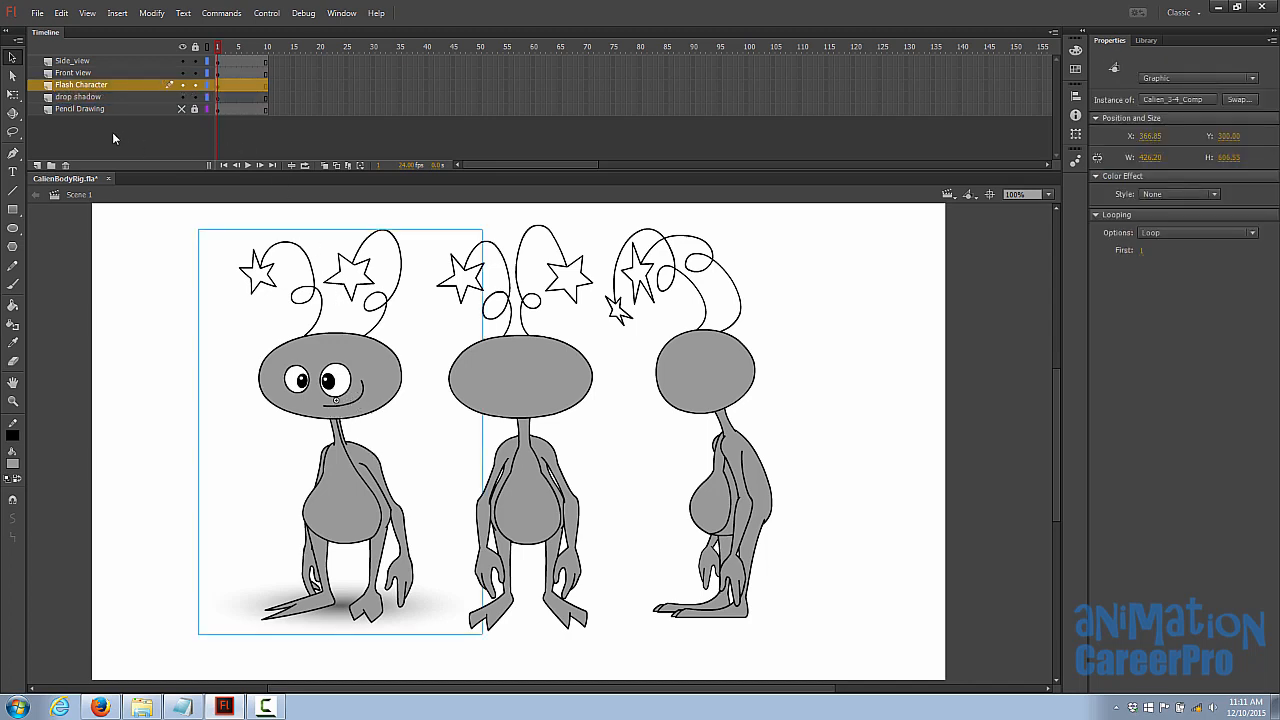
right_click(350, 390)
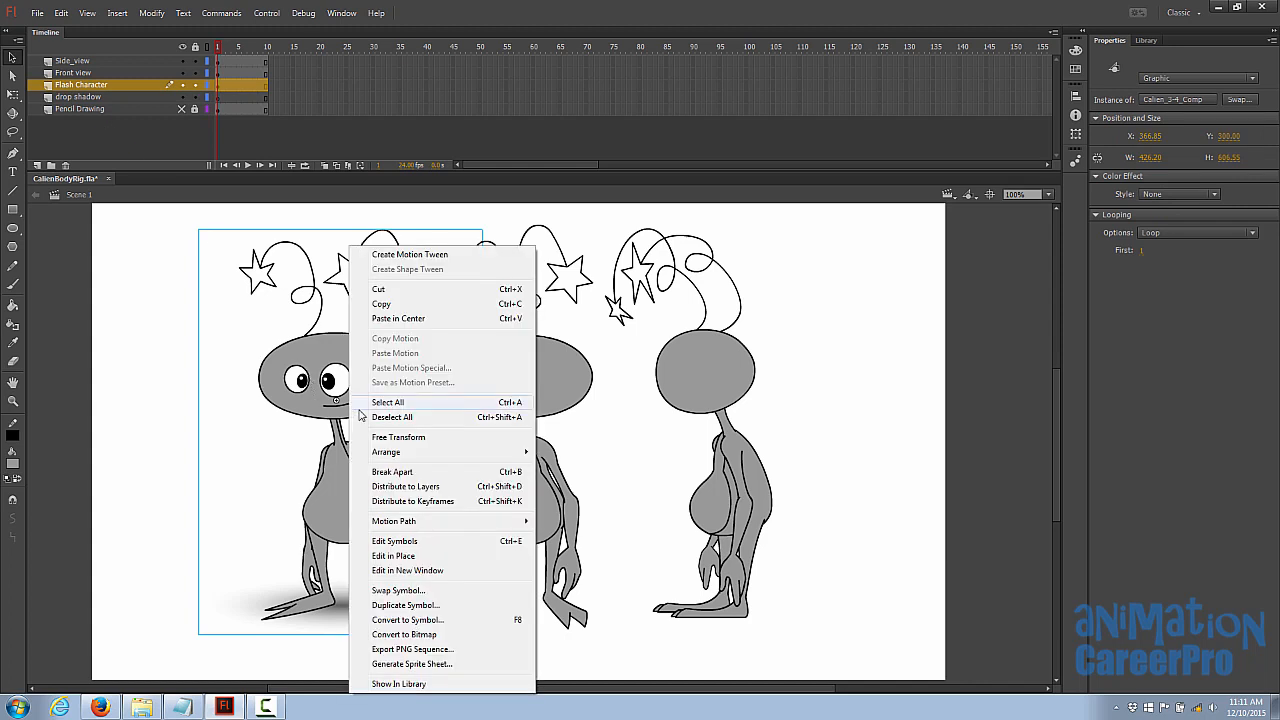
click(410, 305)
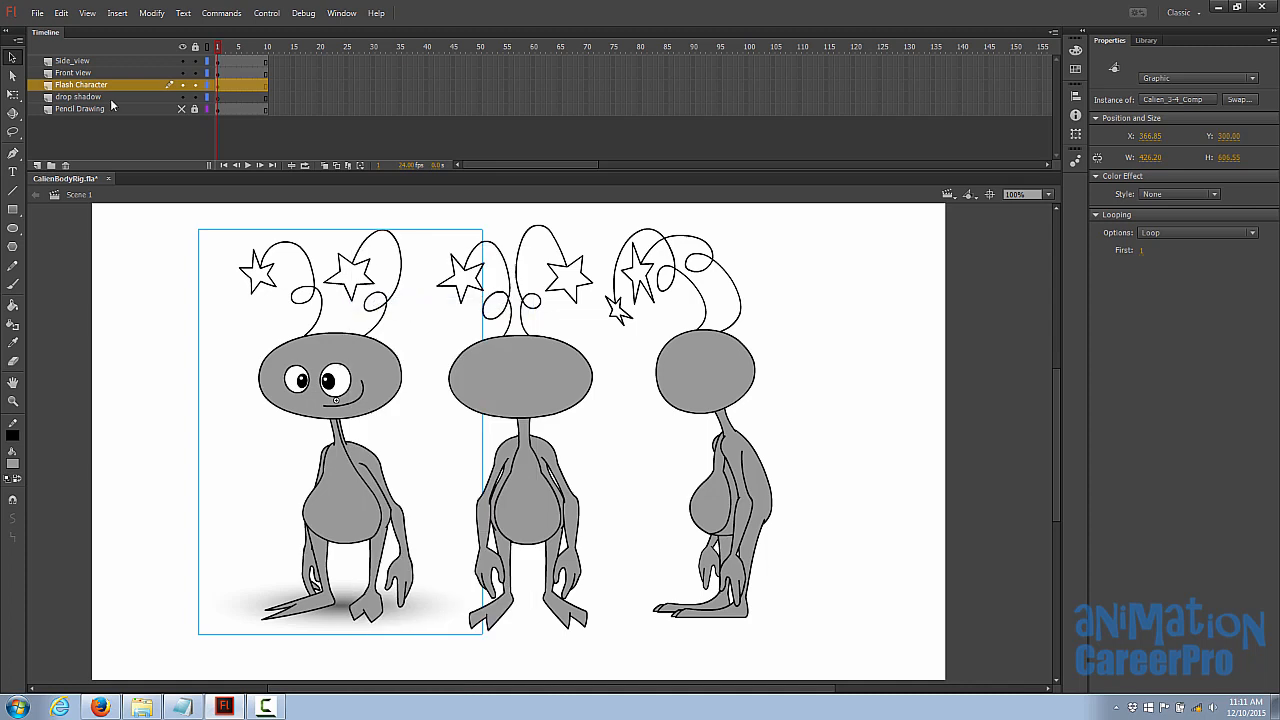
click(110, 96)
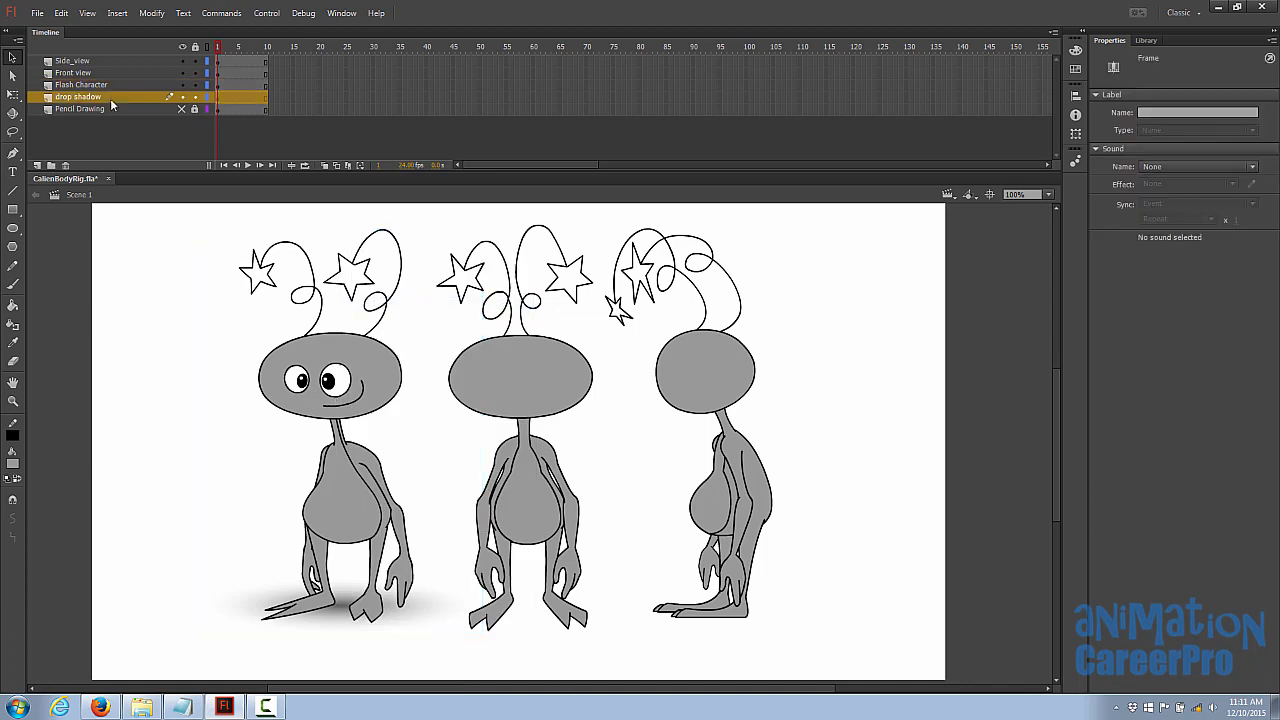
right_click(223, 361)
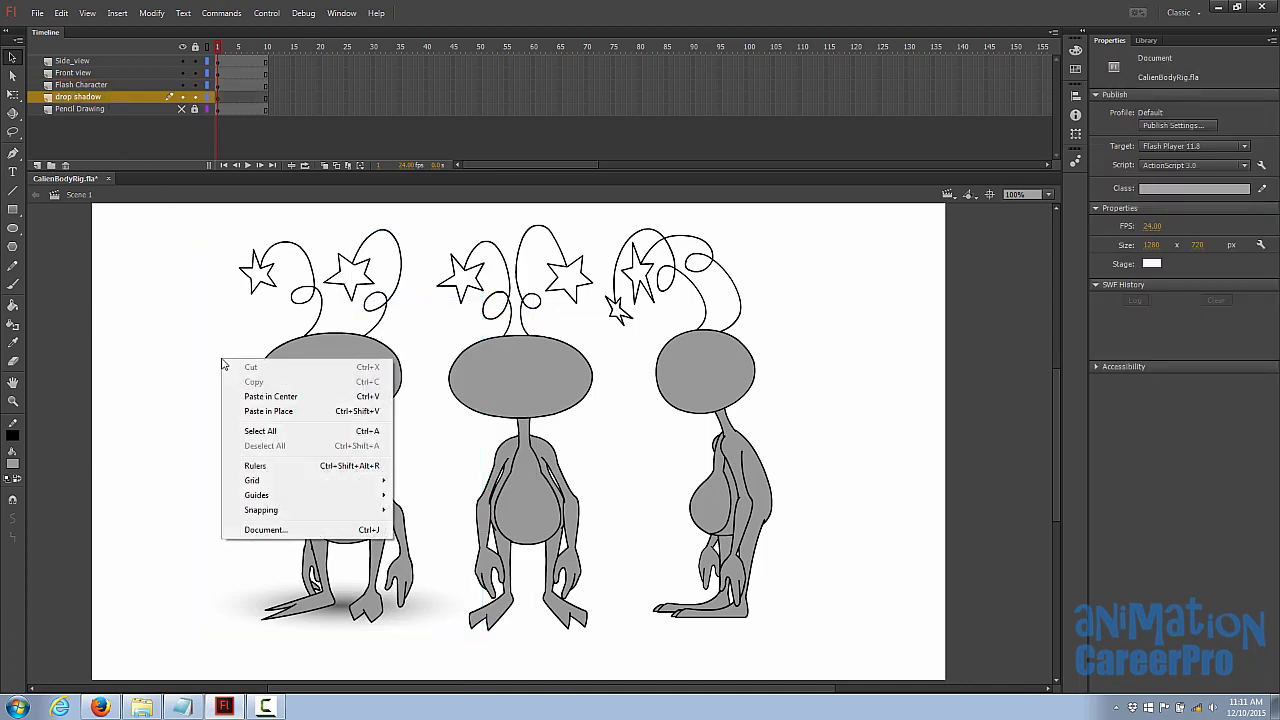
click(268, 411)
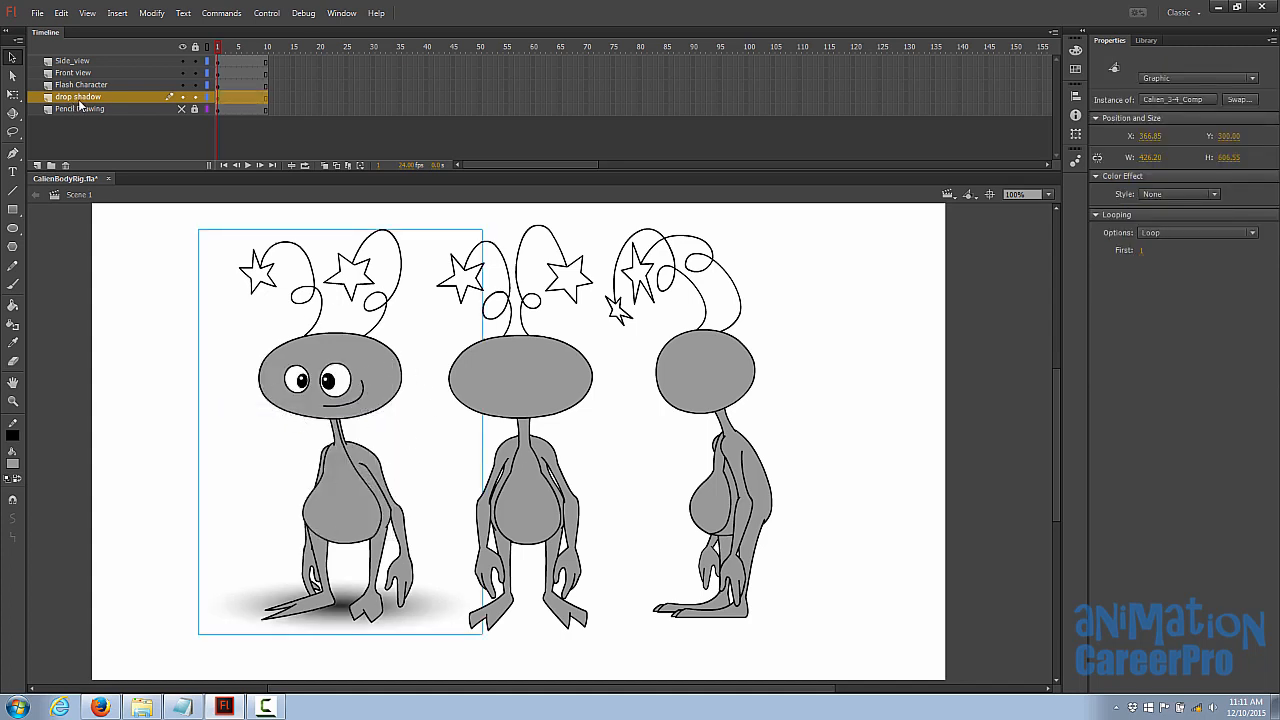
Step: Squash and skew the pasted copy to the left with Free Transform, to about 669 px wide and 186 px high
key(q)
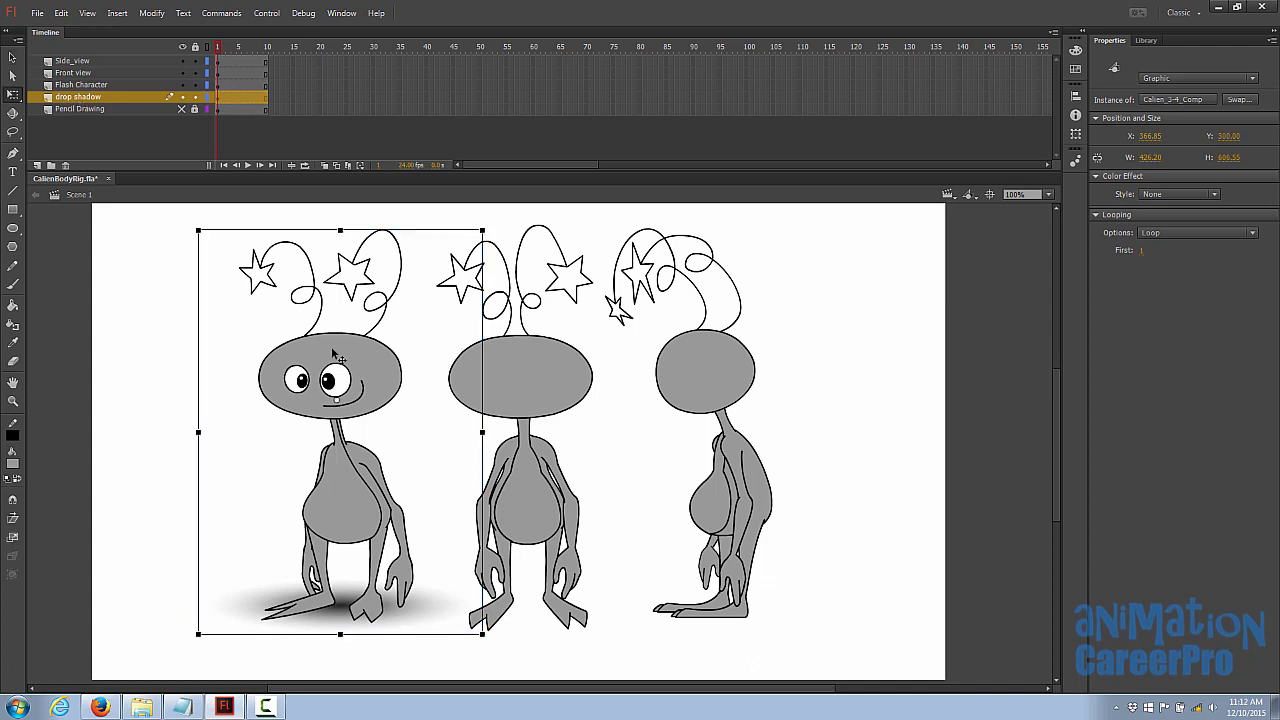
drag(339, 236, 326, 305)
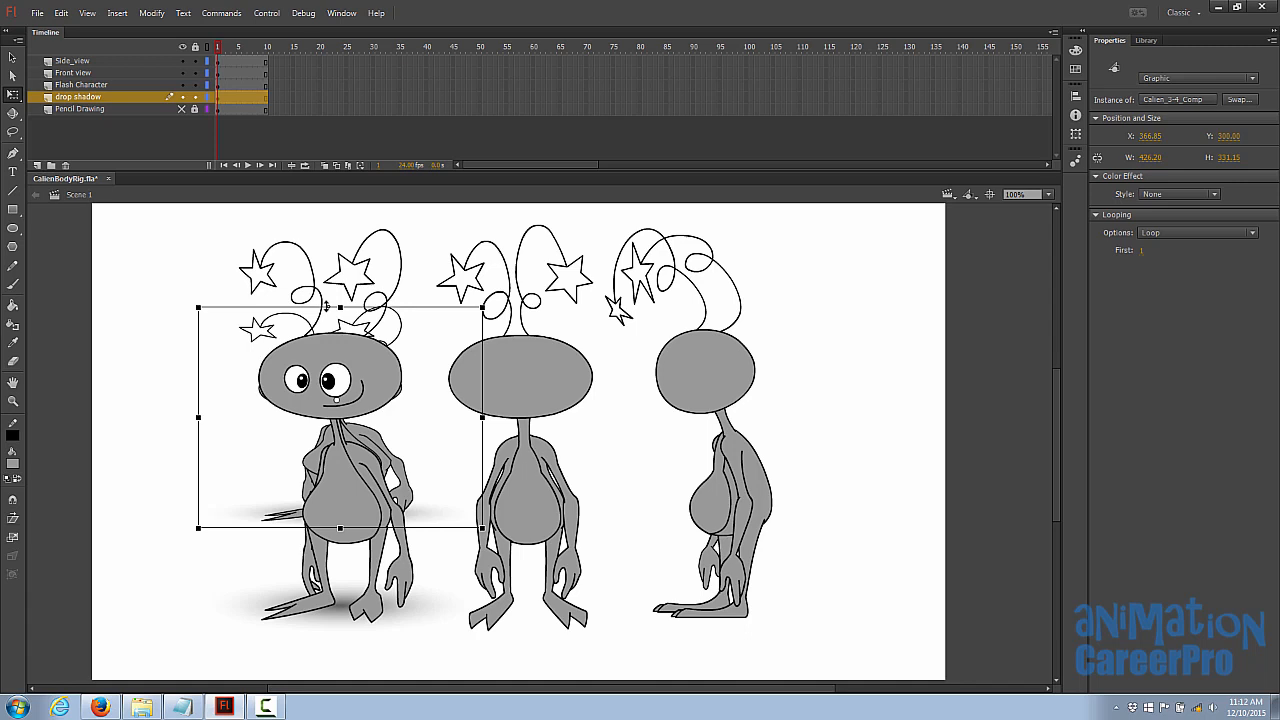
key(ctrl+z)
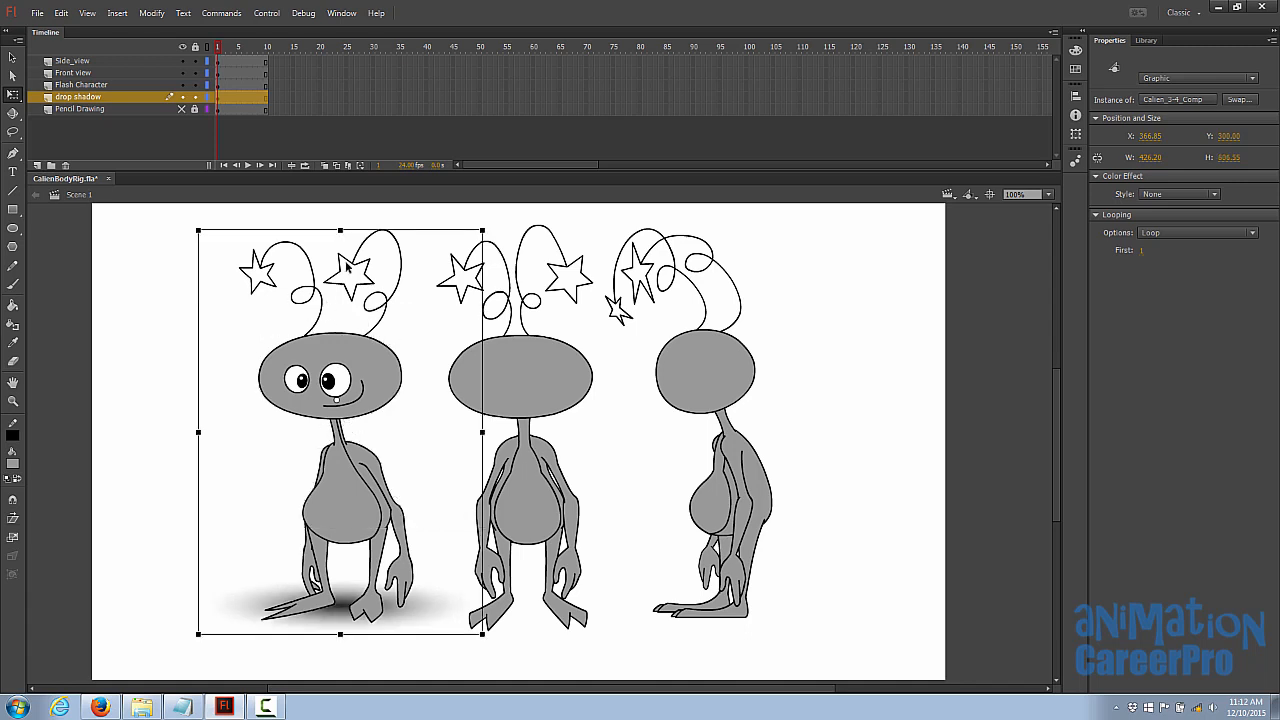
drag(340, 230, 329, 343)
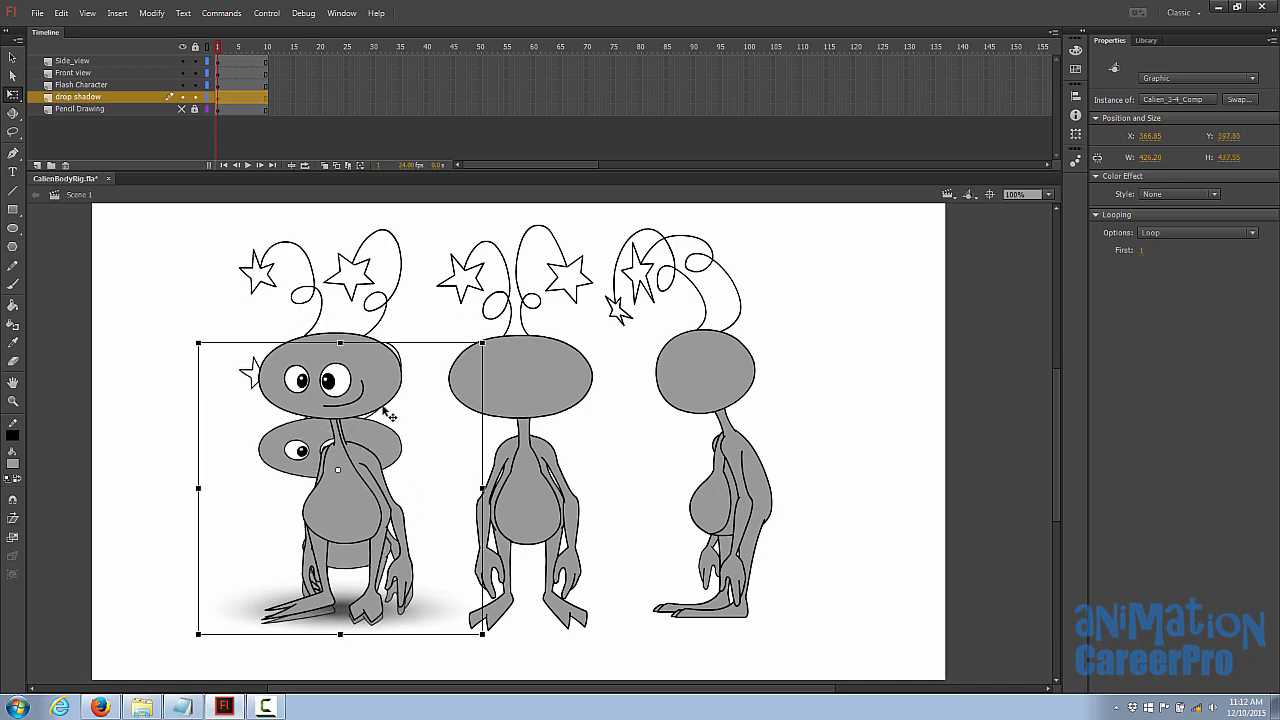
drag(340, 343, 218, 434)
key(ctrl+z)
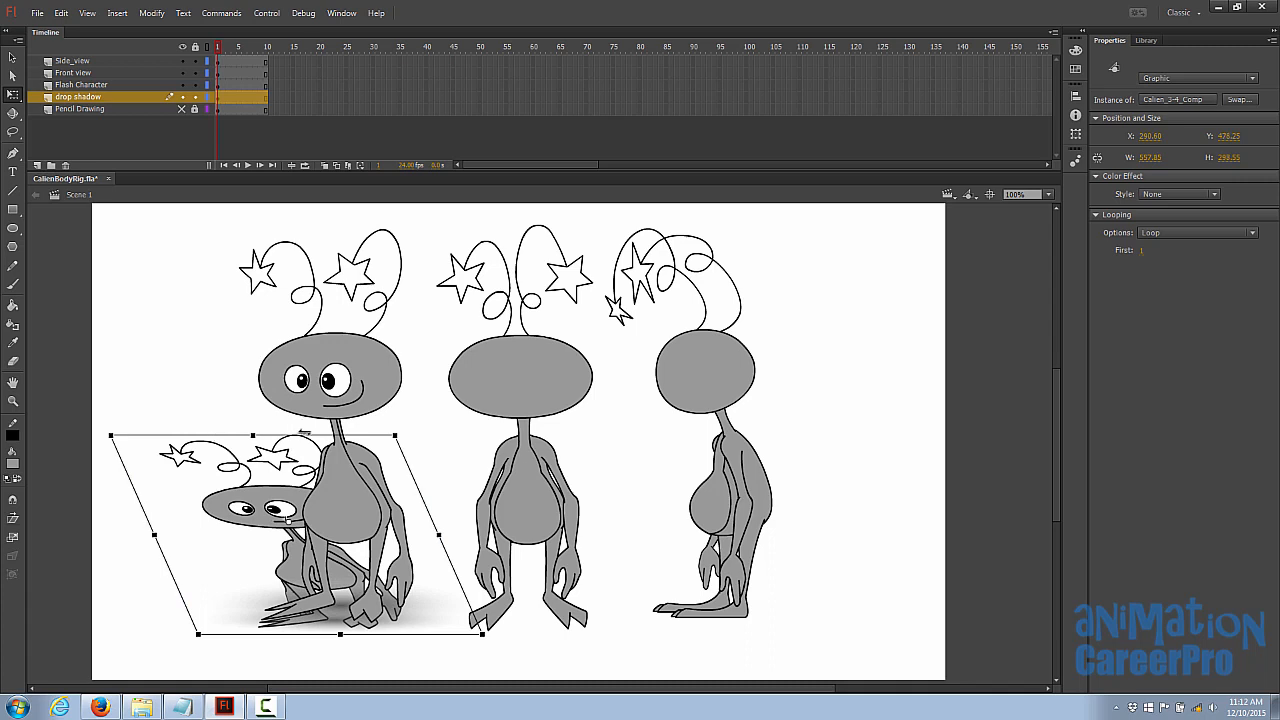
drag(299, 435, 225, 510)
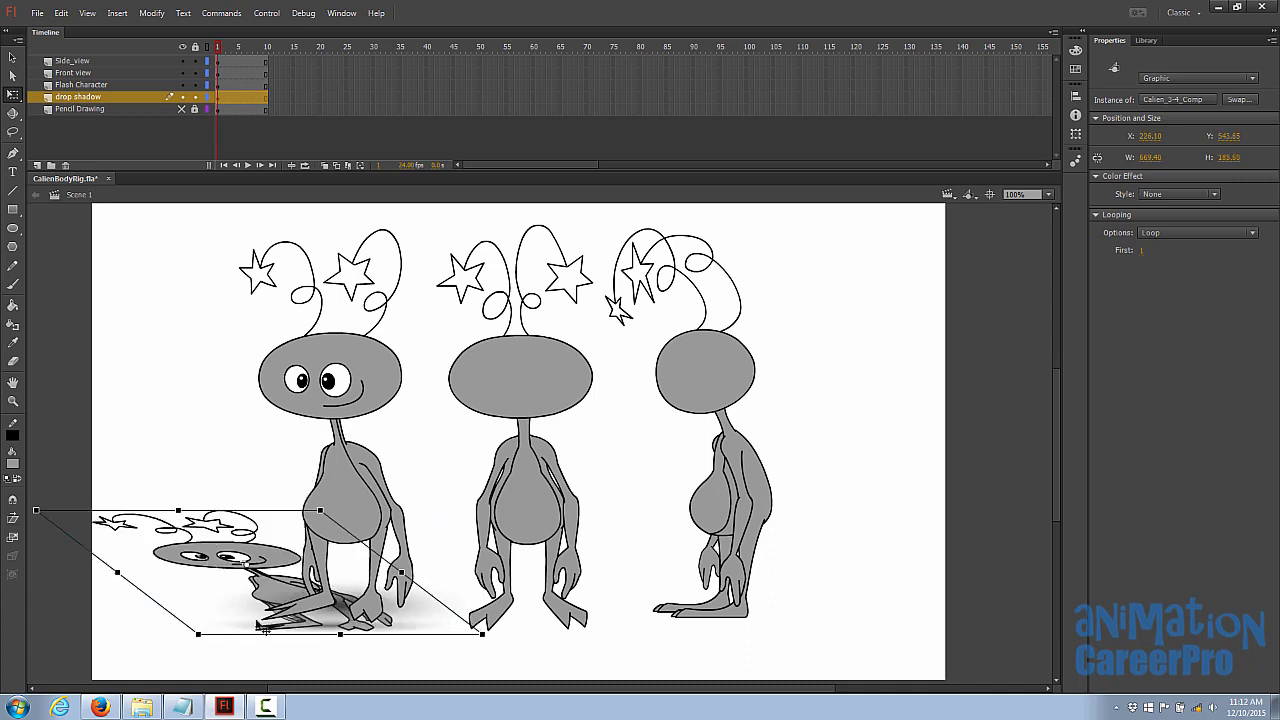
Step: Nudge the skewed copy upward to Y 525.65 so its feet line up with the standing character's feet
key(Up)
key(Up)
key(Up)
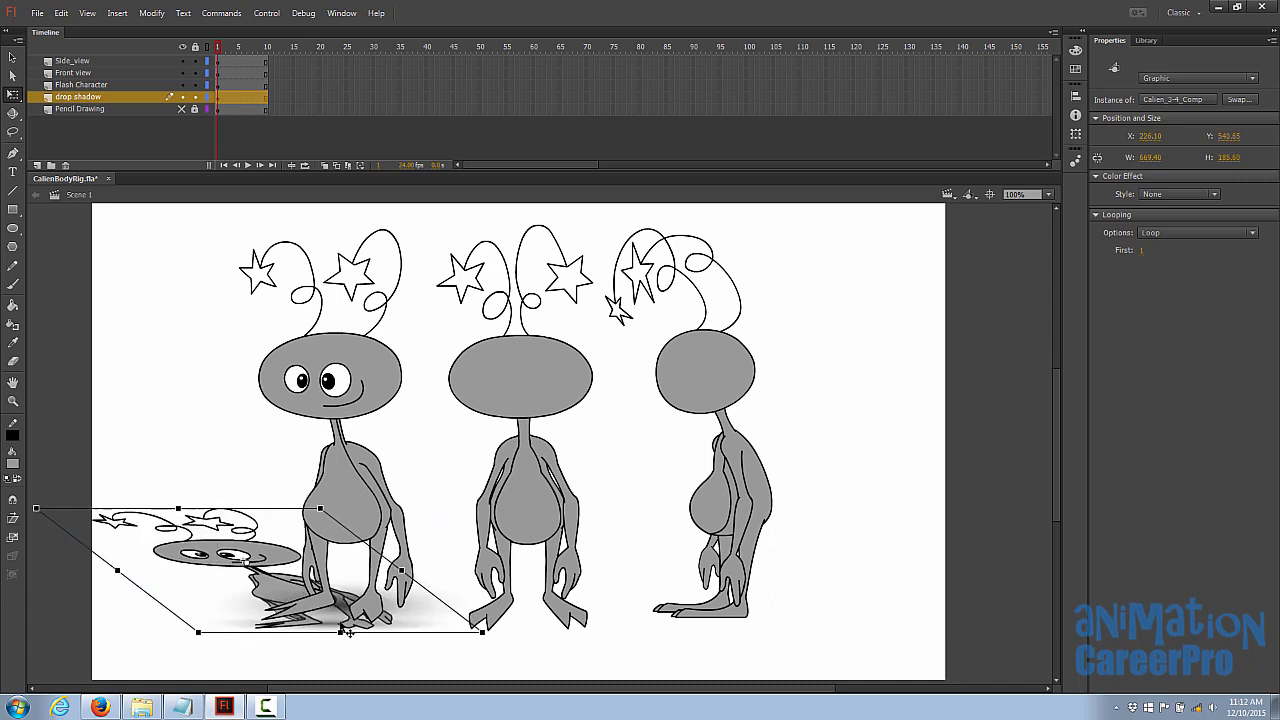
key(Up)
key(Up)
key(Up)
key(Up)
key(Up)
key(Up)
key(Up)
key(Up)
key(Up)
key(Up)
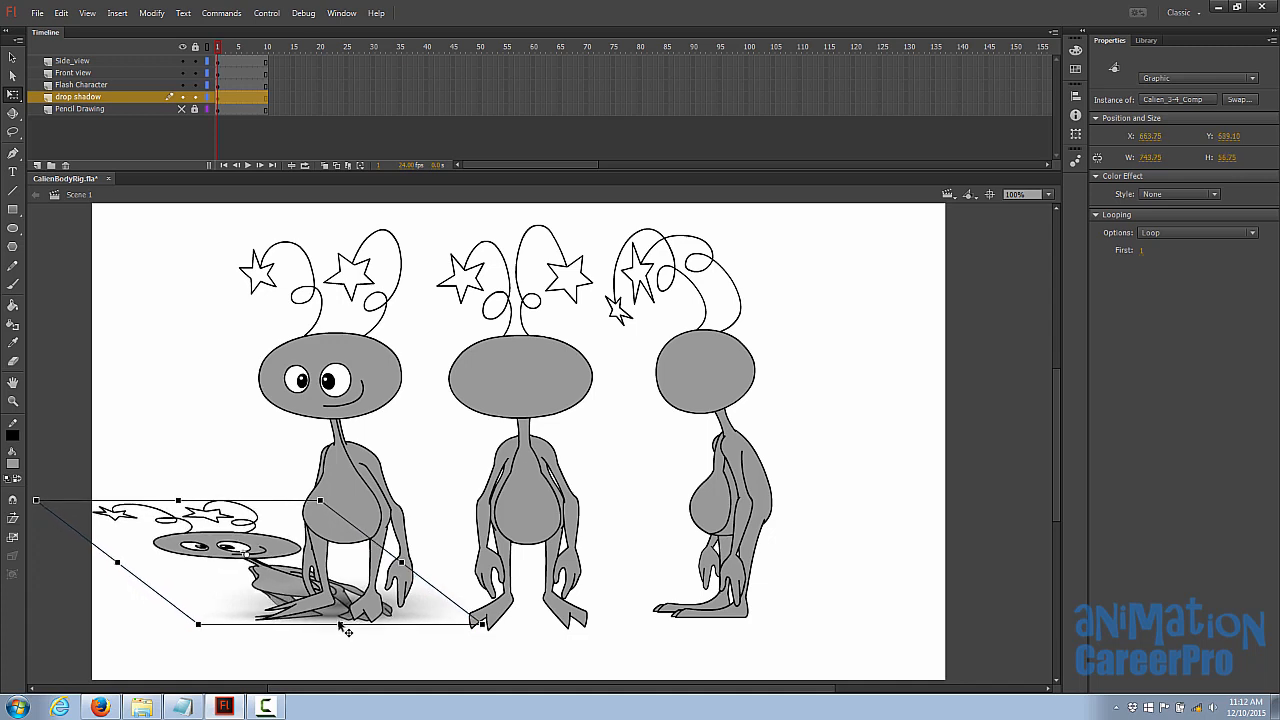
key(Up)
Step: Change the skewed copy's instance type to Movie Clip and add a Drop Shadow filter with Hide object enabled
key(v)
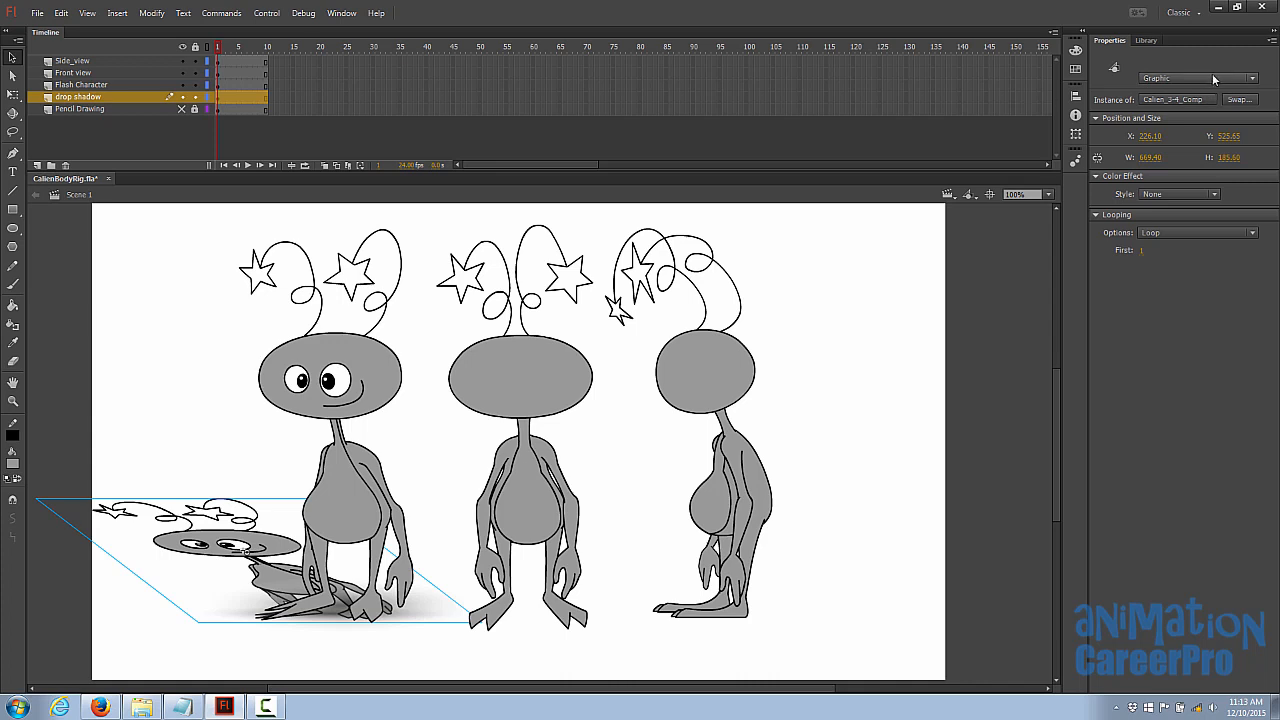
click(1245, 79)
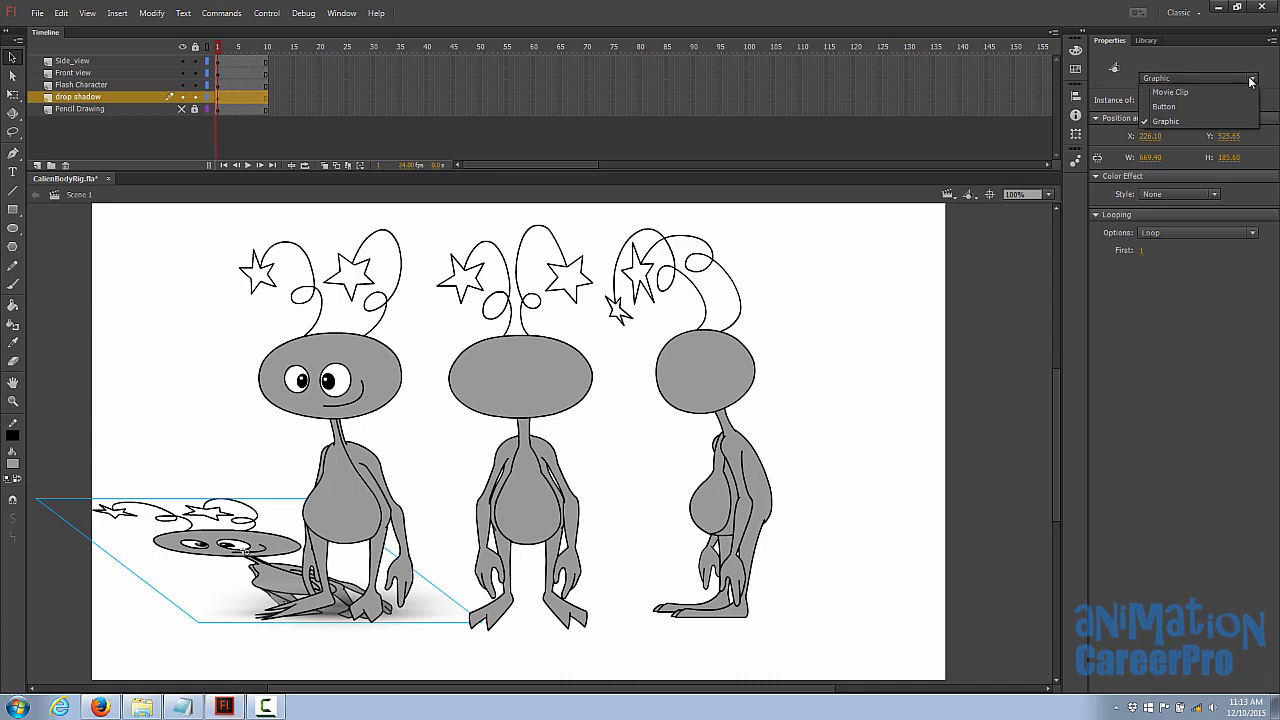
click(1174, 92)
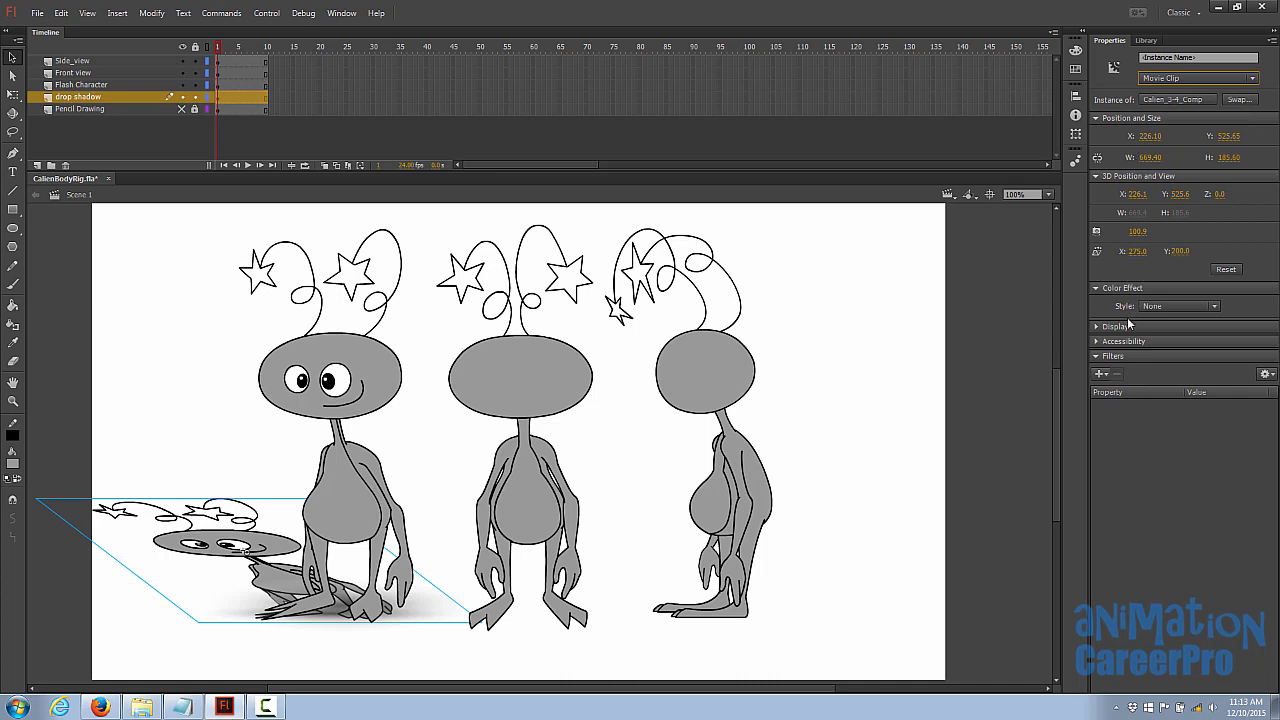
click(1105, 376)
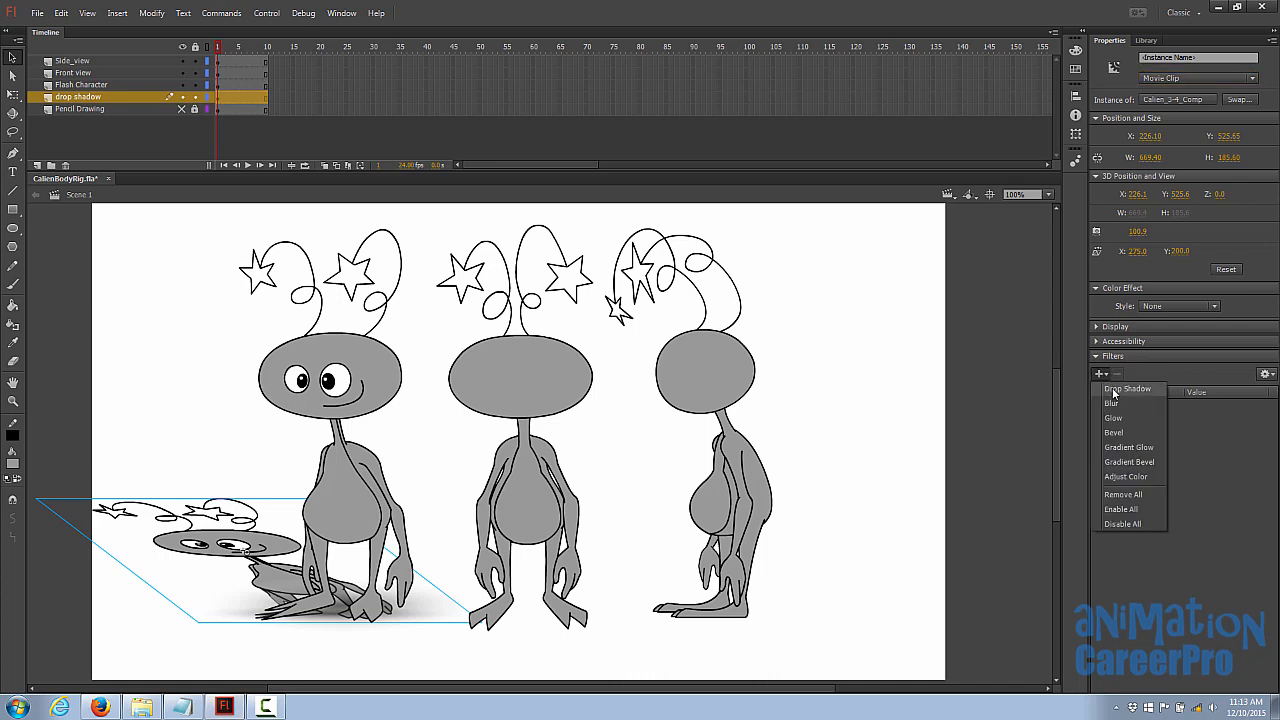
click(1113, 390)
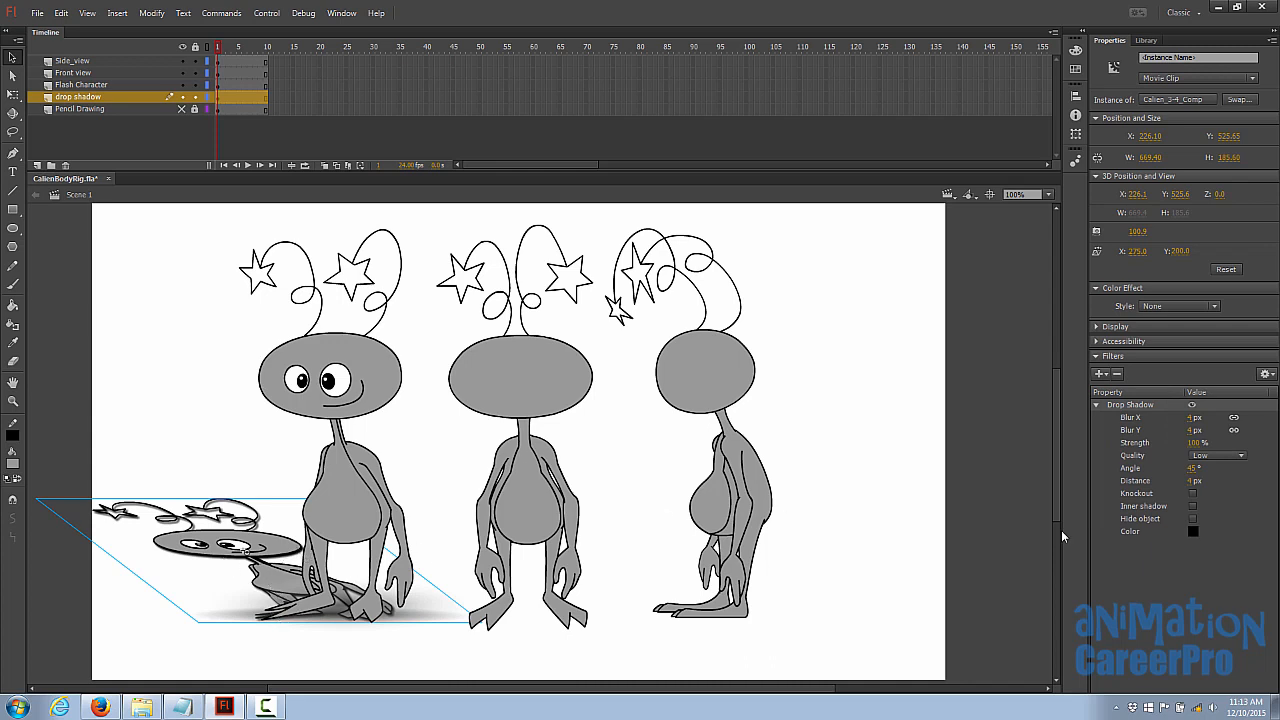
click(1192, 518)
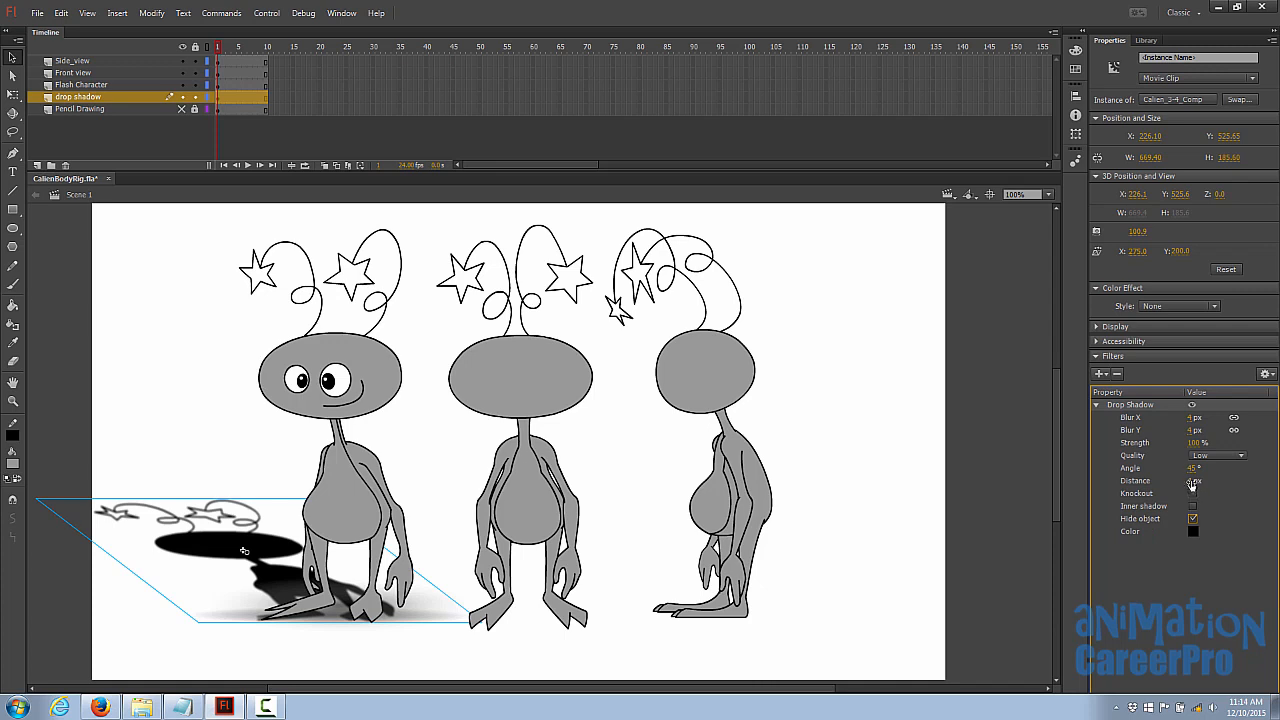
Step: Set the Drop Shadow filter's distance to -14 px, strength to 54% and blur to 6 px
mouse_move(1191, 483)
mouse_down()
mouse_move(1166, 481)
mouse_move(1182, 481)
mouse_up()
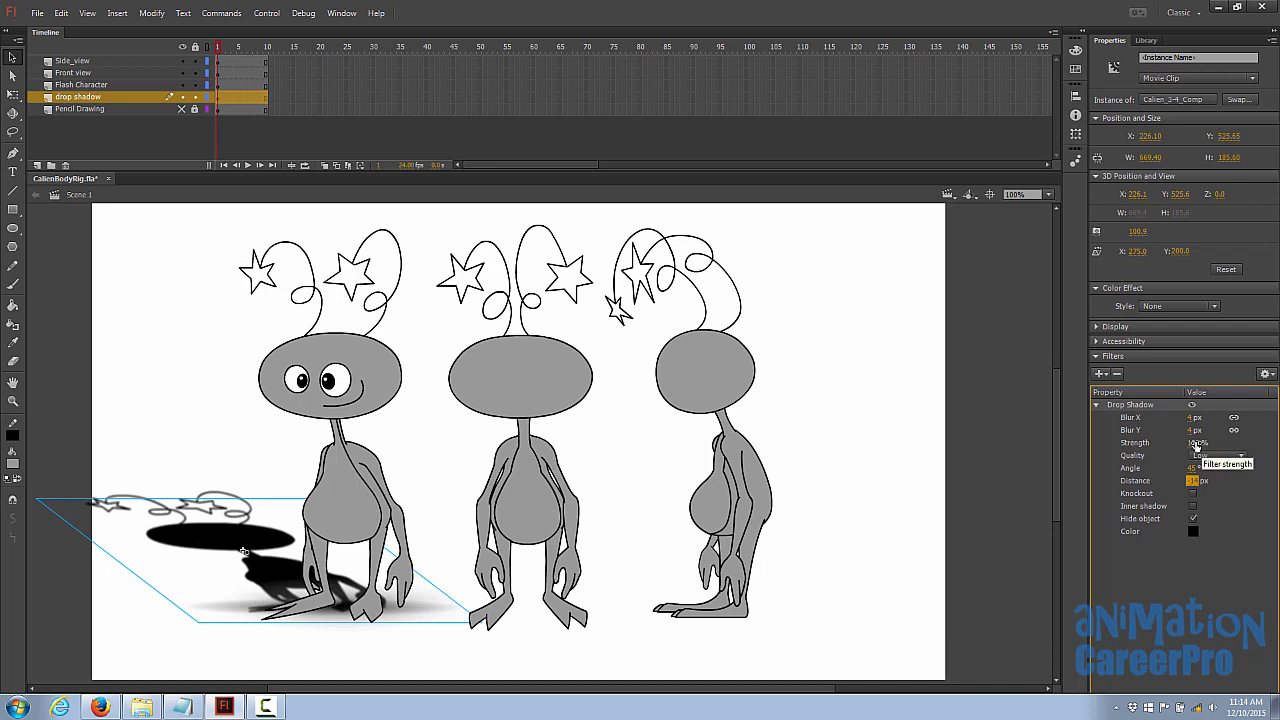
drag(1196, 445, 1166, 443)
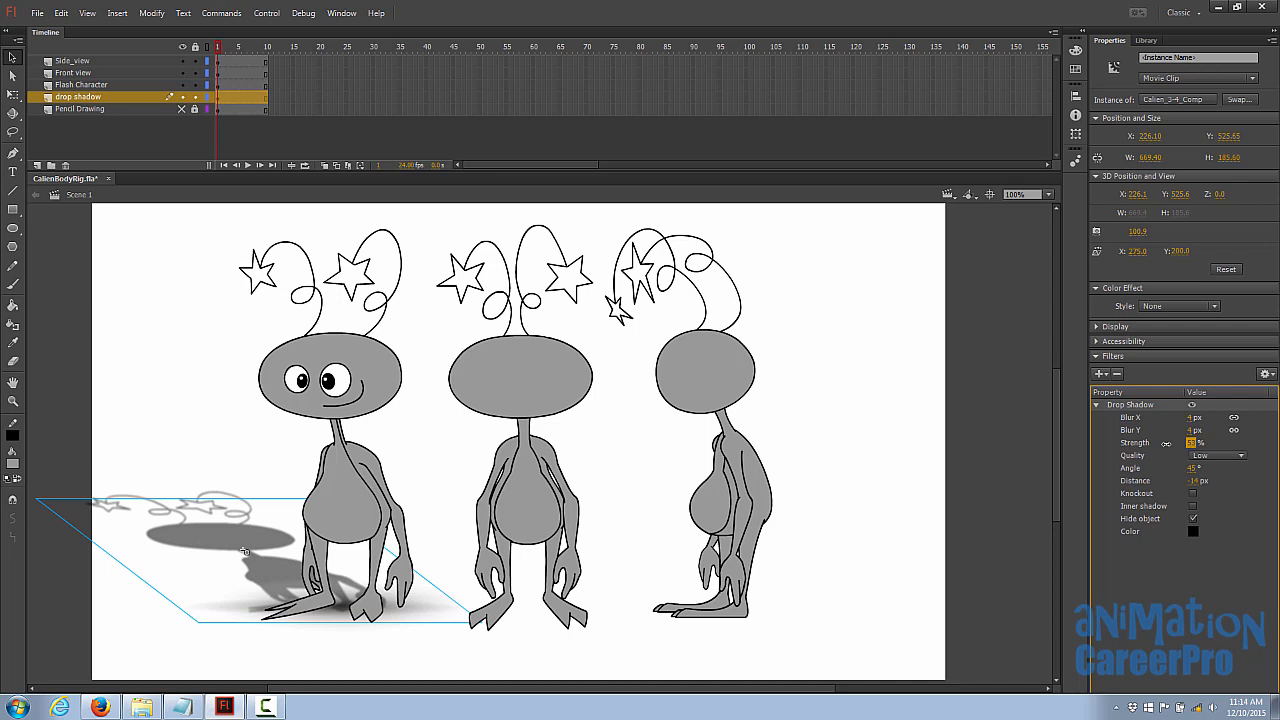
drag(1166, 443, 1205, 419)
text(6)
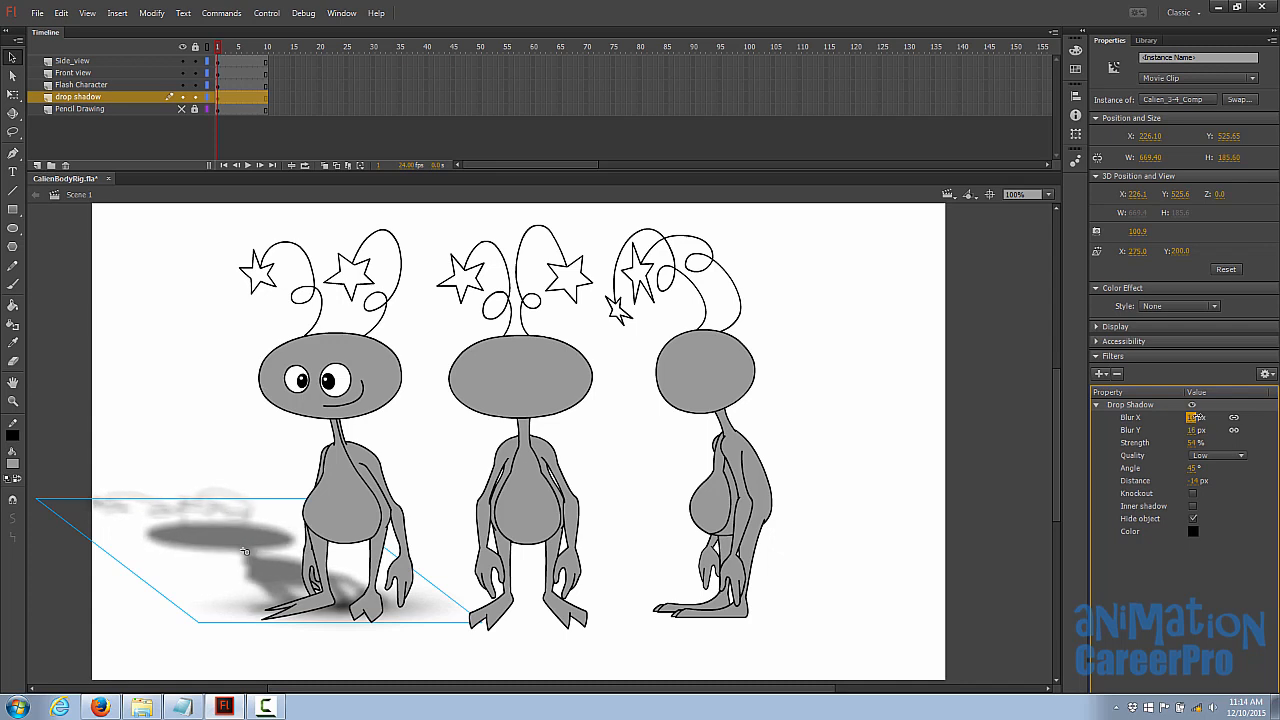
key(Return)
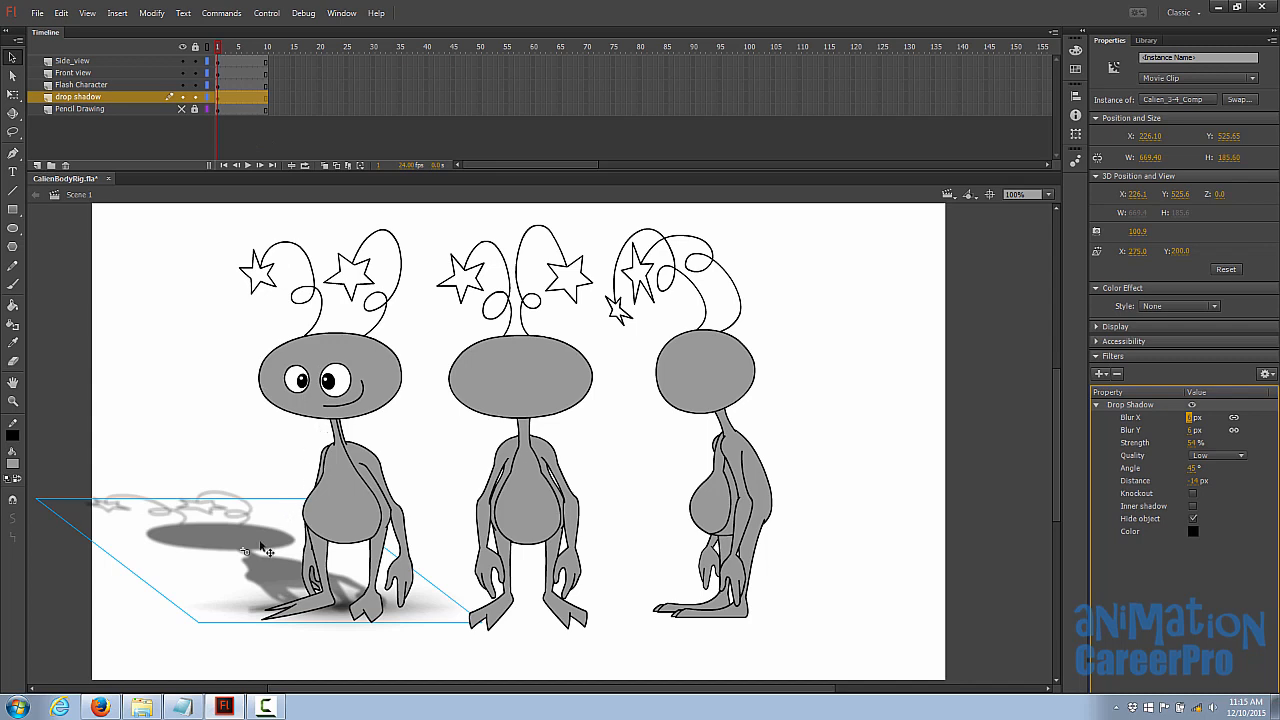
Step: Try rotating the left arm, lower arm and hand together inside the three-quarter-view symbol, and return to the main scene
click(410, 556)
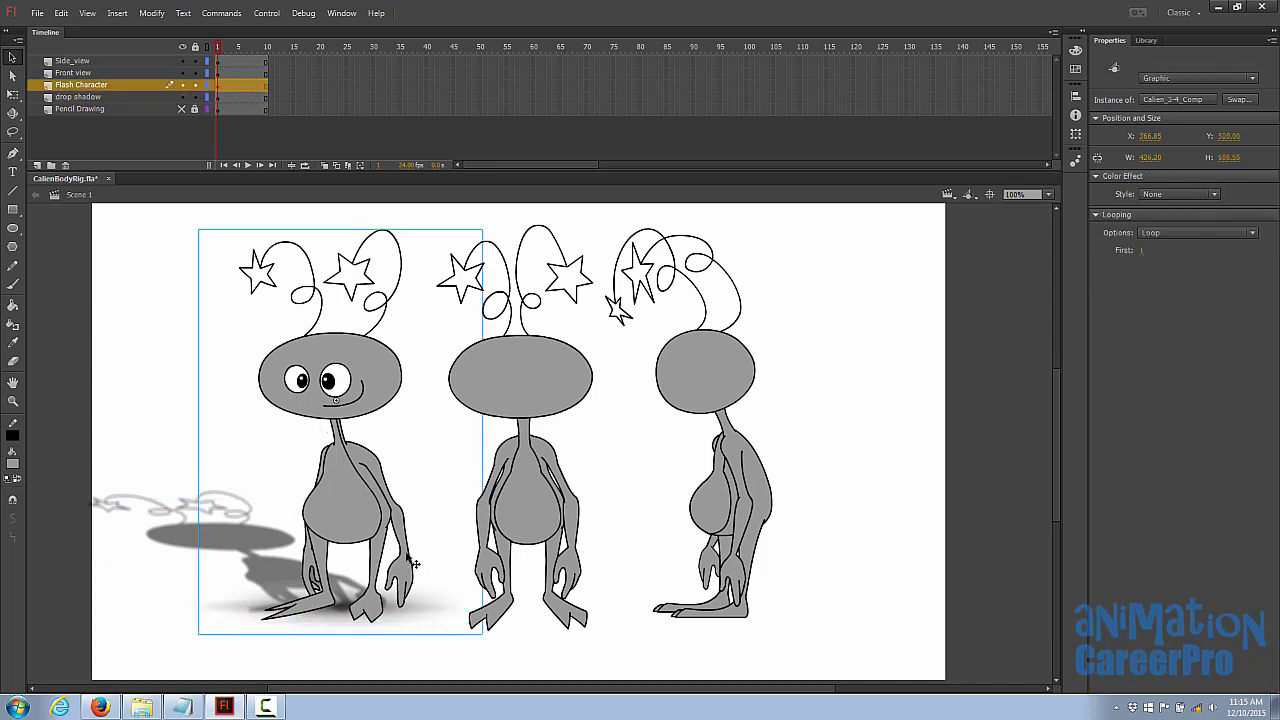
double_click(414, 550)
click(406, 584)
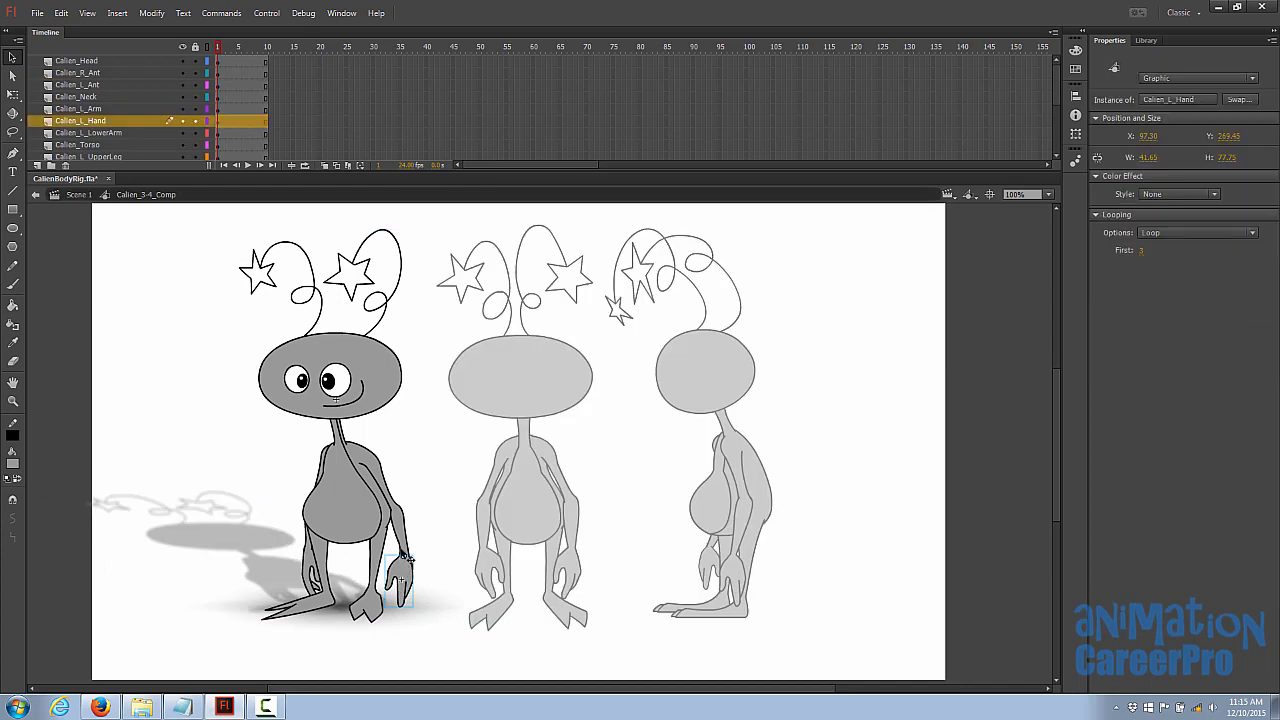
click(395, 505)
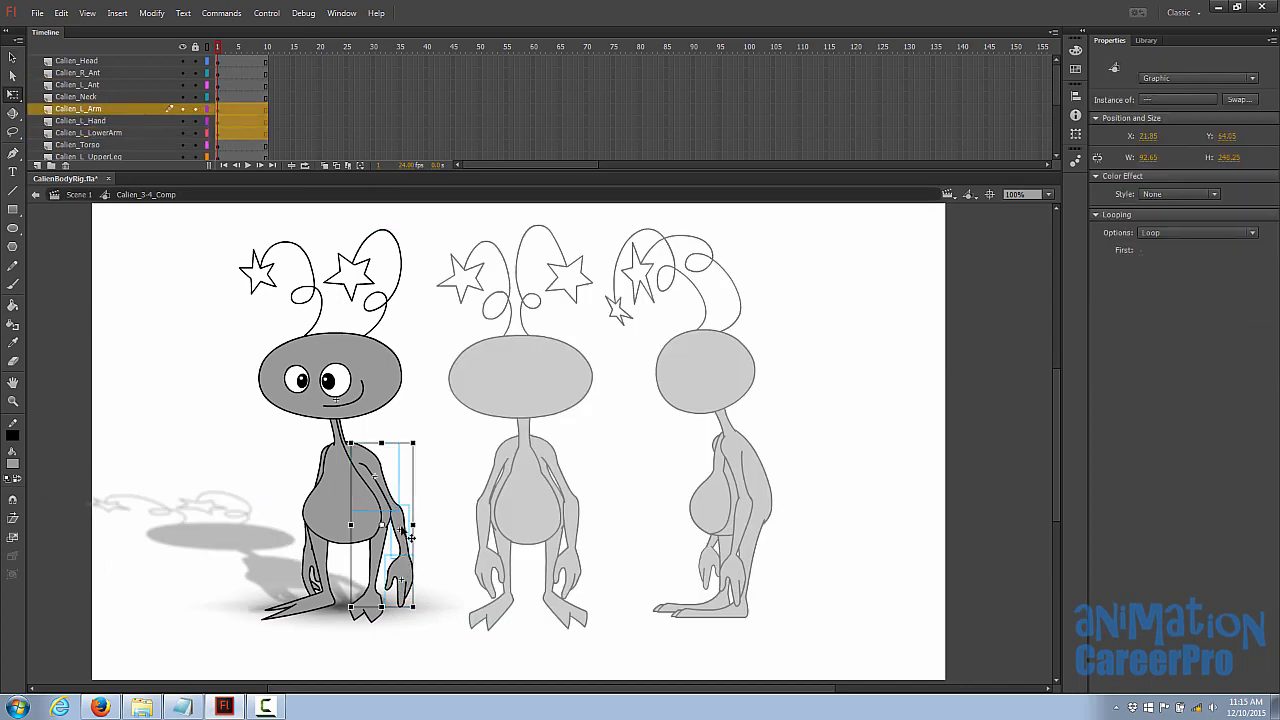
key(q)
mouse_move(383, 528)
mouse_down()
mouse_move(370, 451)
mouse_move(400, 536)
mouse_up()
drag(429, 606, 400, 582)
double_click(566, 372)
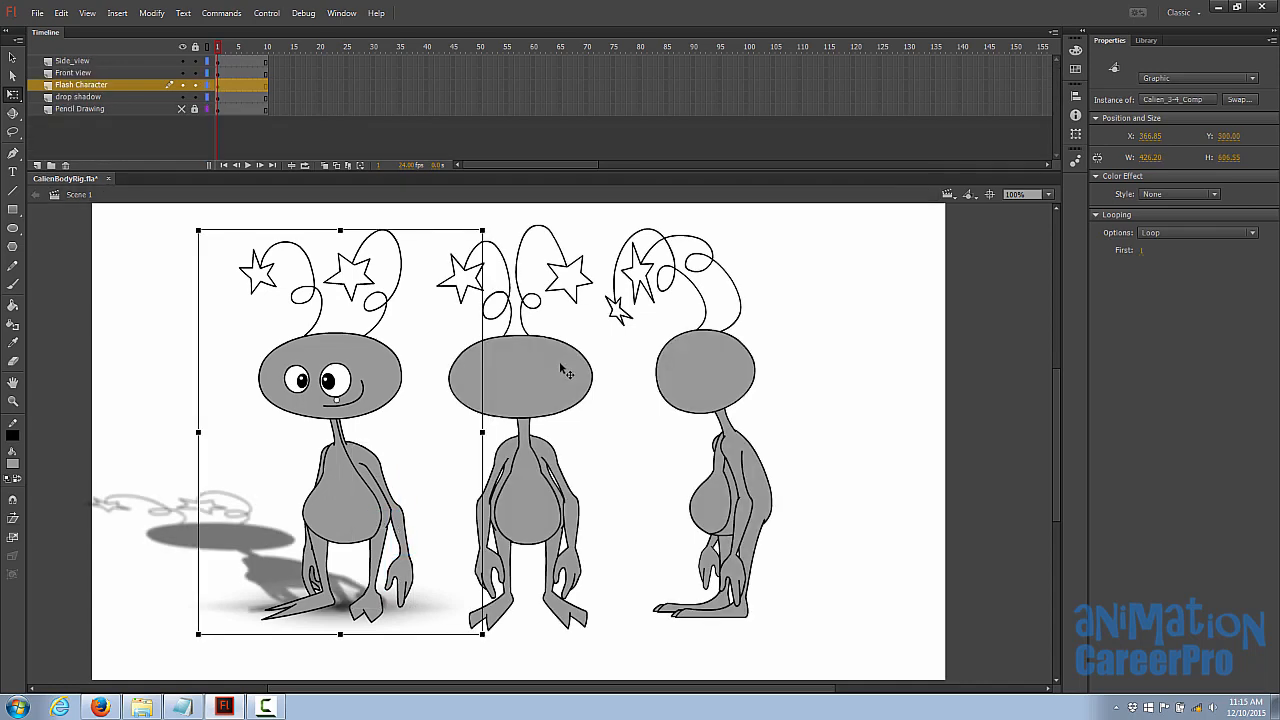
Step: Hide the Side_view and Front view layers in the main scene
click(566, 372)
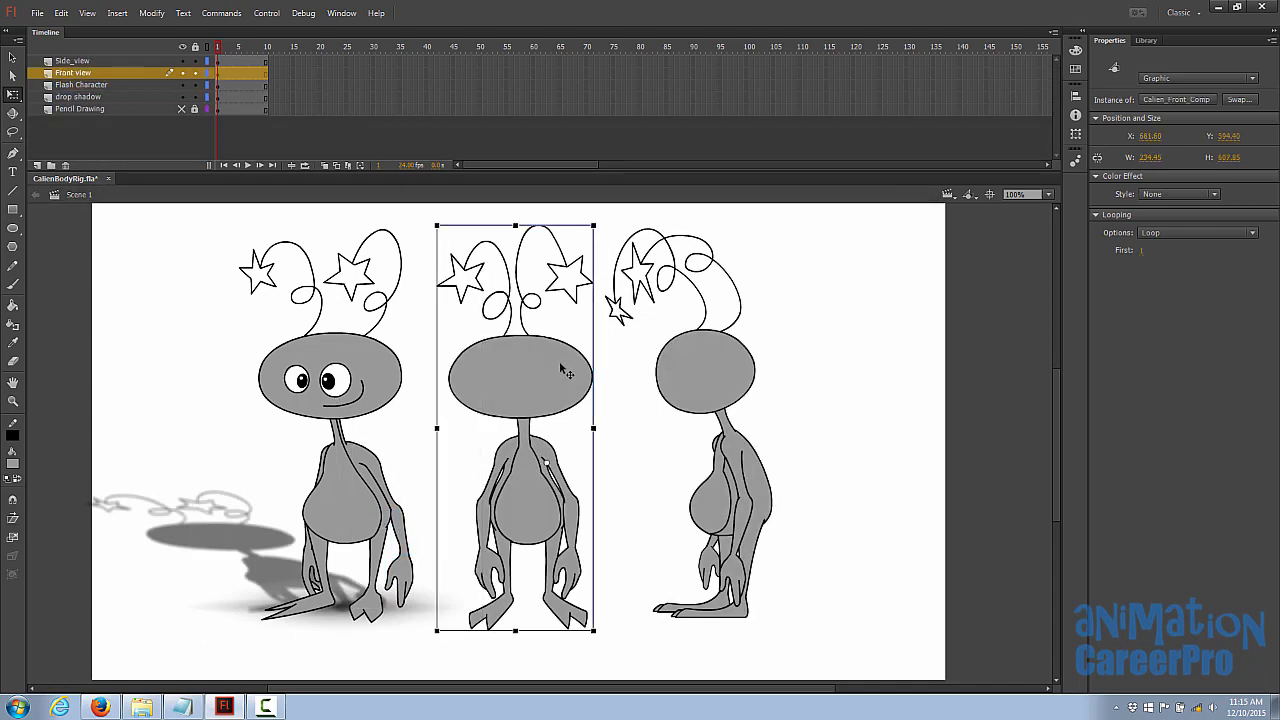
click(690, 362)
click(183, 61)
click(183, 73)
Step: Open the three-quarter-view character symbol and extend all its layers to frame 30
double_click(342, 390)
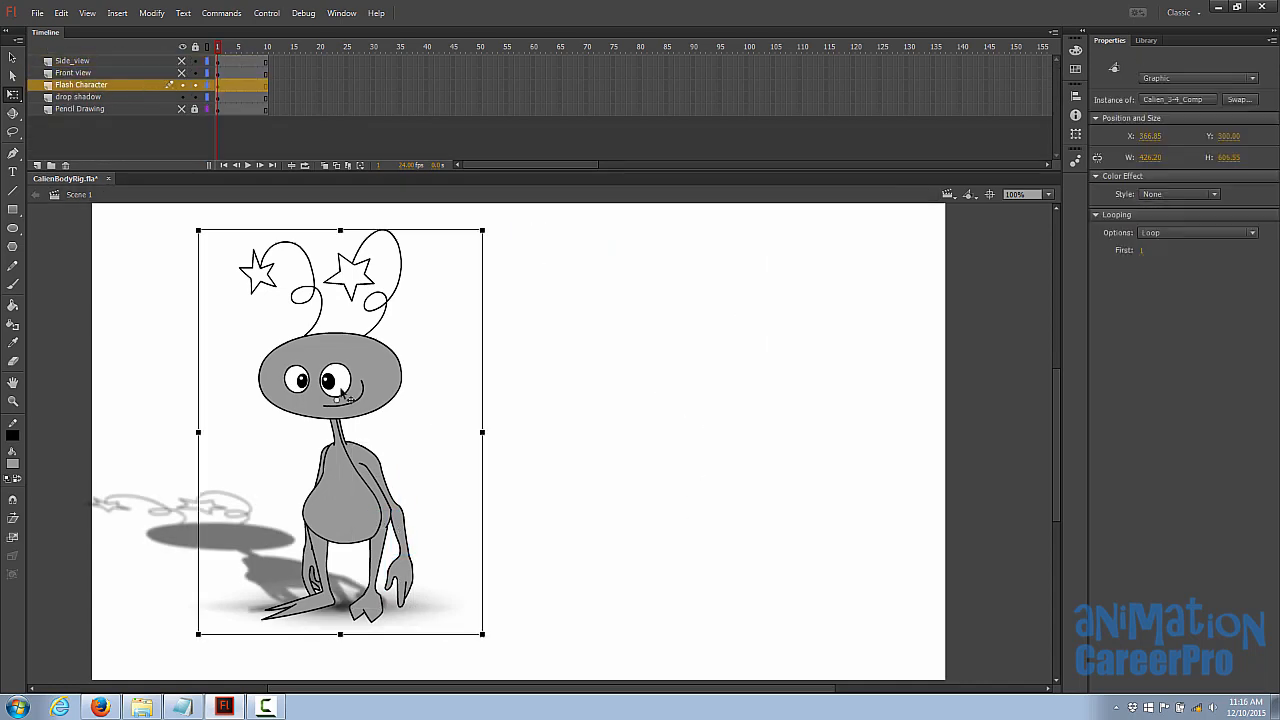
click(374, 62)
scroll(374, 110, down, 5)
shift+click(374, 146)
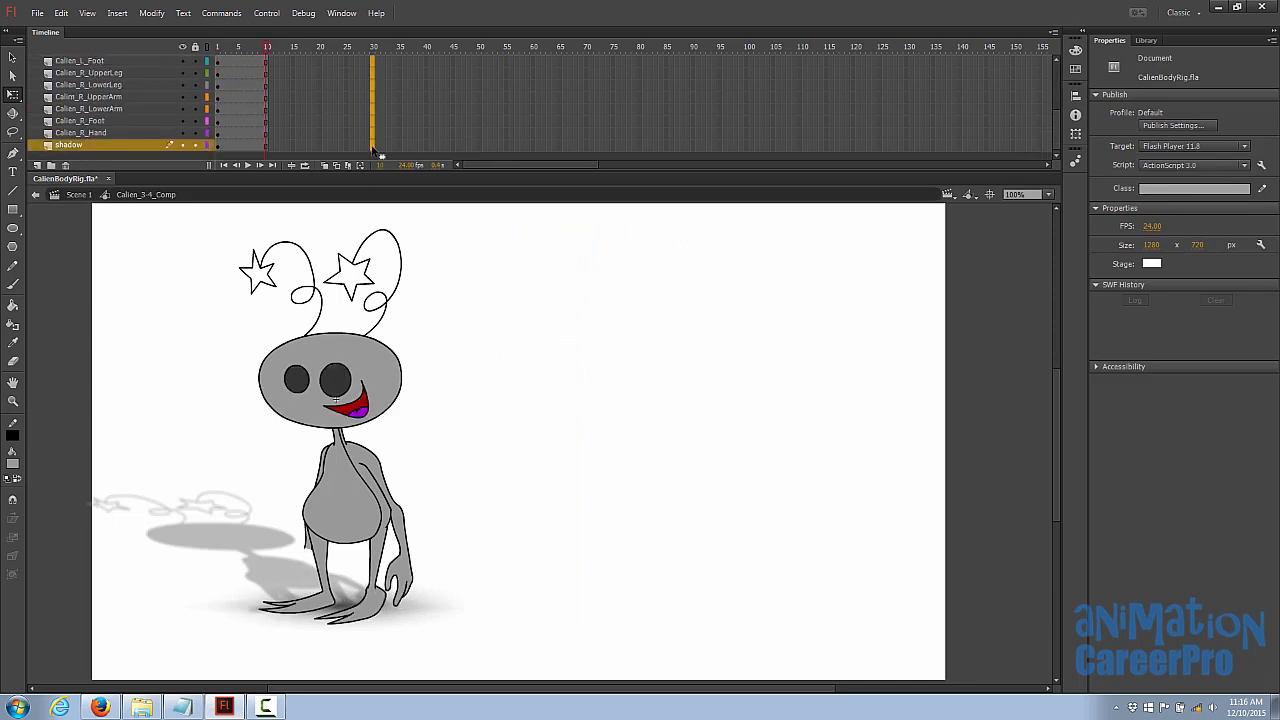
right_click(376, 148)
click(403, 221)
Step: Insert keyframes on all layers of the character symbol at frames 7 and 12
scroll(260, 90, up, 5)
click(249, 62)
scroll(247, 94, down, 5)
shift+click(249, 146)
key(F6)
click(277, 146)
scroll(277, 146, up, 5)
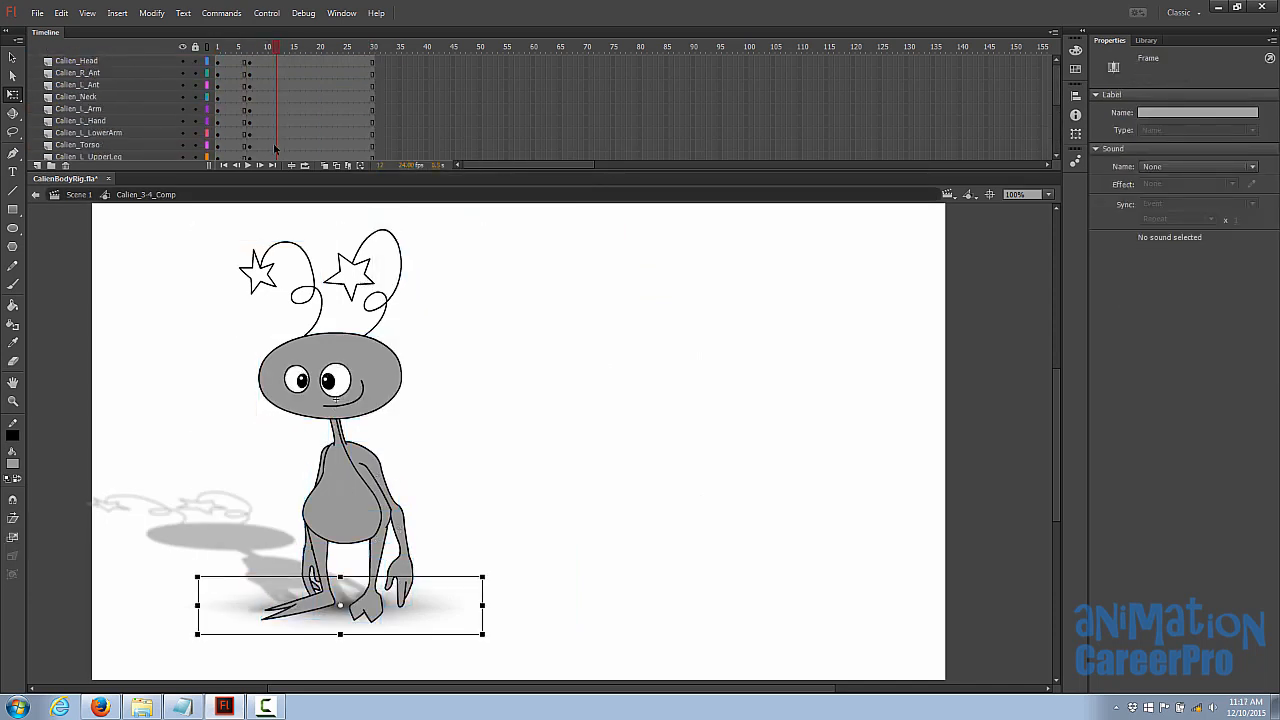
shift+click(277, 65)
key(F5)
key(F6)
Step: Insert keyframes on all layers of the character symbol at frames 21 and 26
click(324, 64)
scroll(325, 91, down, 5)
shift+click(325, 147)
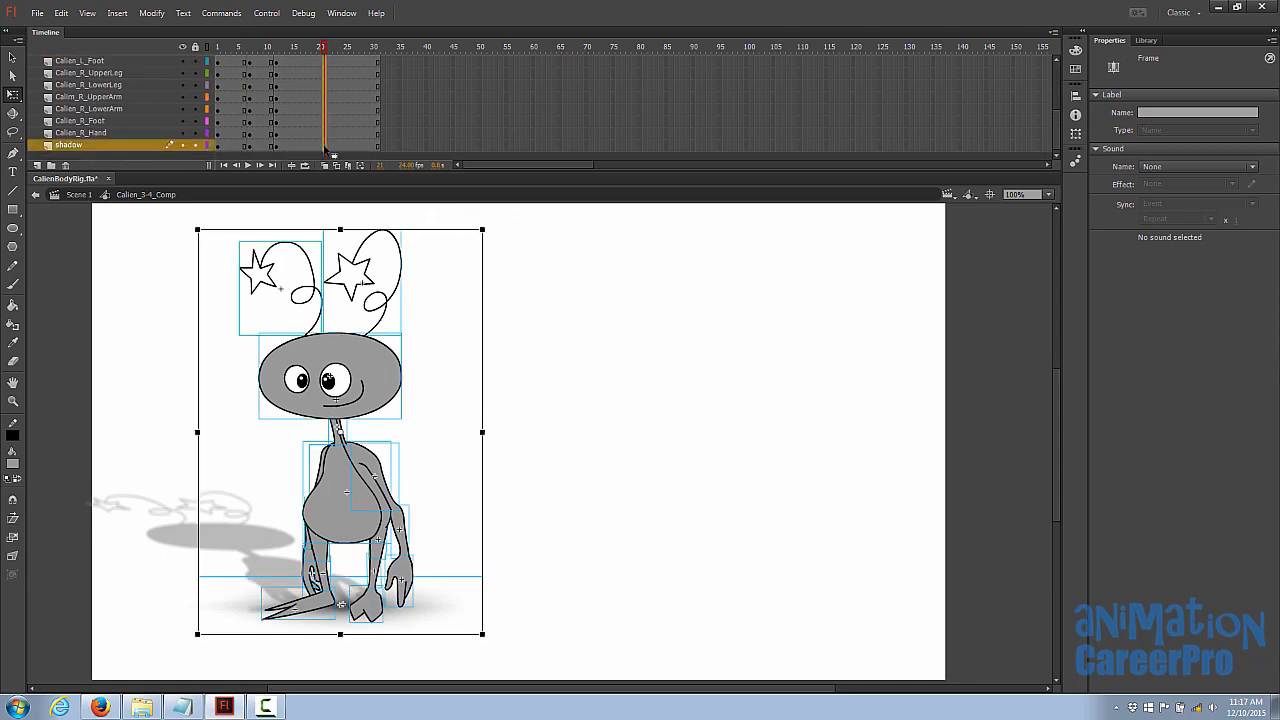
key(F6)
click(351, 147)
scroll(351, 130, up, 5)
shift+click(351, 65)
key(F6)
Step: At frame 12, rotate the left arm, lower arm and hand together outward away from the body
click(277, 48)
click(402, 577)
shift+click(402, 535)
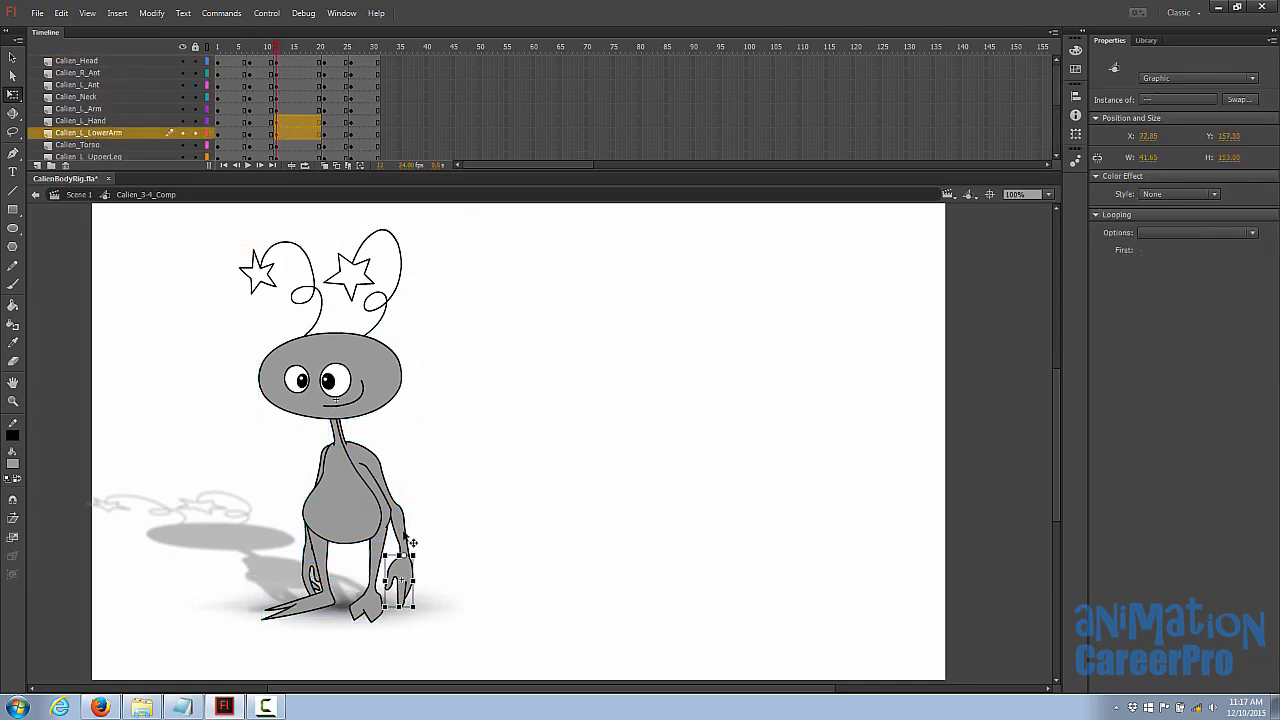
shift+click(383, 500)
drag(437, 603, 486, 524)
click(466, 526)
click(518, 490)
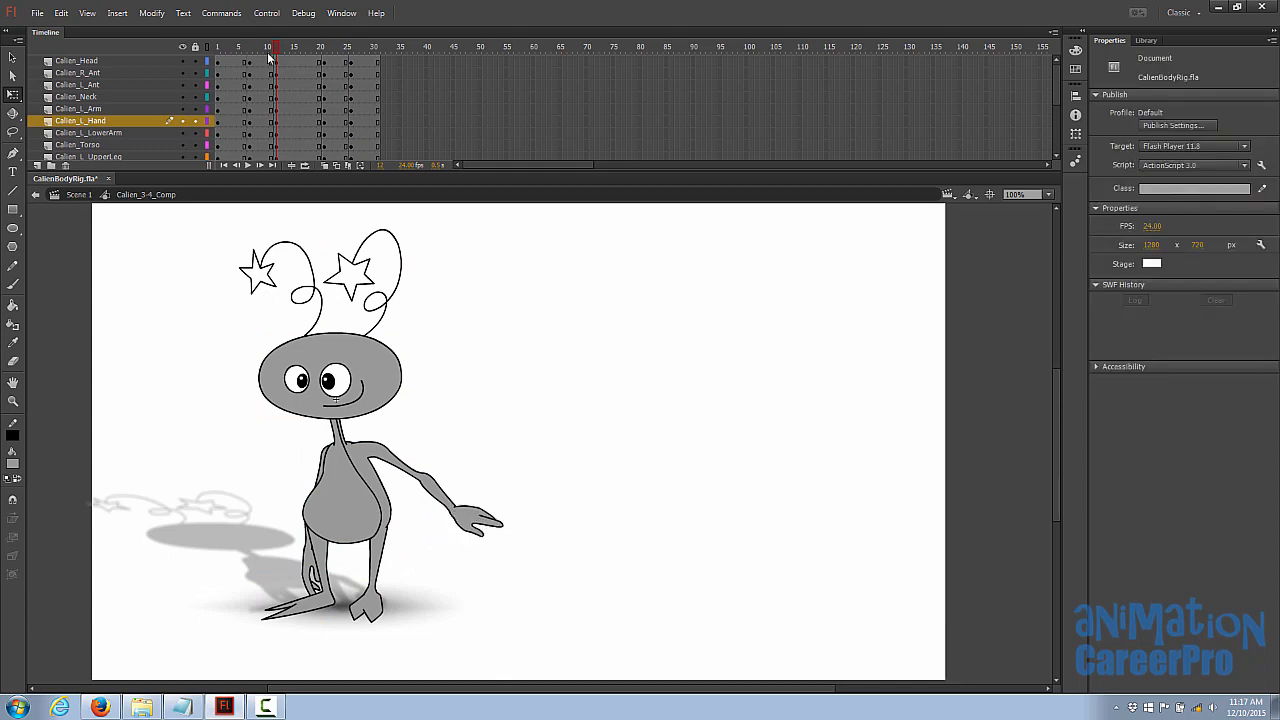
Step: Insert keyframes on all layers of the character symbol at frame 9
click(262, 62)
scroll(262, 80, down, 5)
shift+click(261, 148)
key(F6)
click(503, 477)
Step: At frame 9, pose the left arm partly raised with a bent elbow and the hand hanging down
click(397, 593)
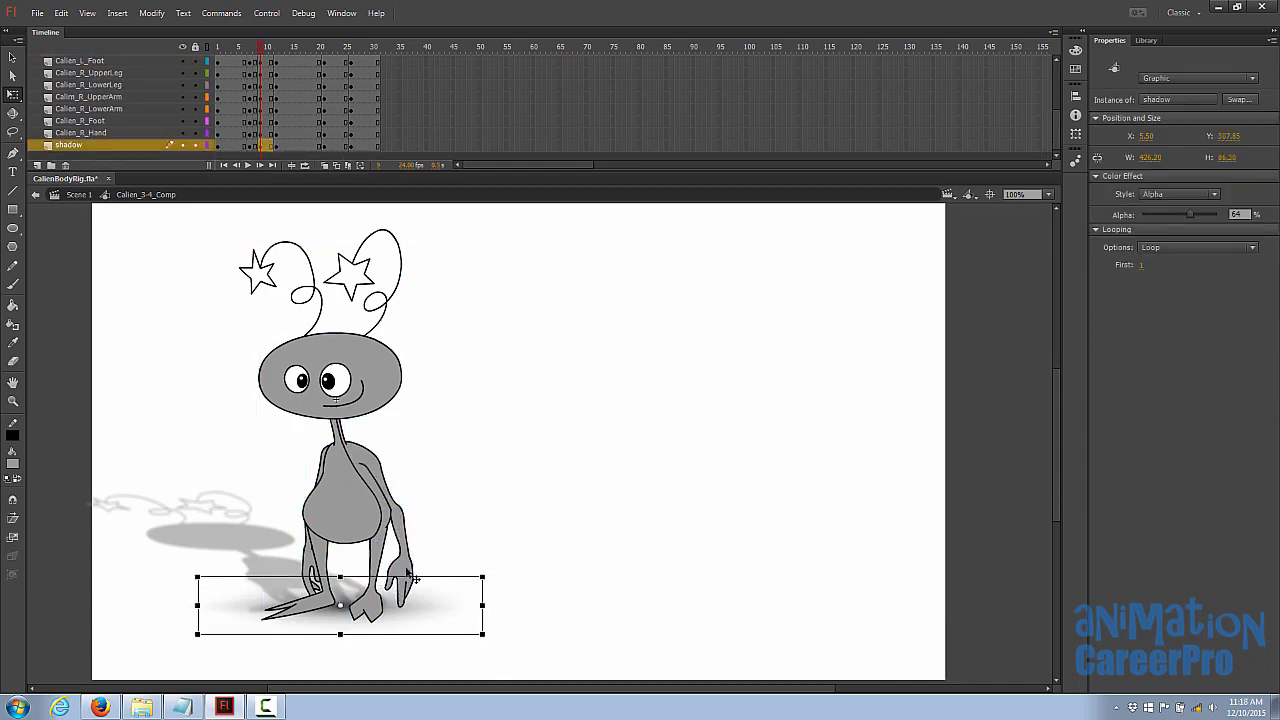
click(404, 573)
shift+click(402, 525)
shift+click(386, 498)
drag(382, 526, 360, 451)
drag(418, 613, 488, 597)
shift+click(401, 480)
drag(438, 535, 417, 493)
drag(480, 596, 432, 604)
shift+click(425, 516)
click(434, 608)
Step: Turn on onion skinning and paste the extended-arm frames on all layers at frame 21
click(326, 165)
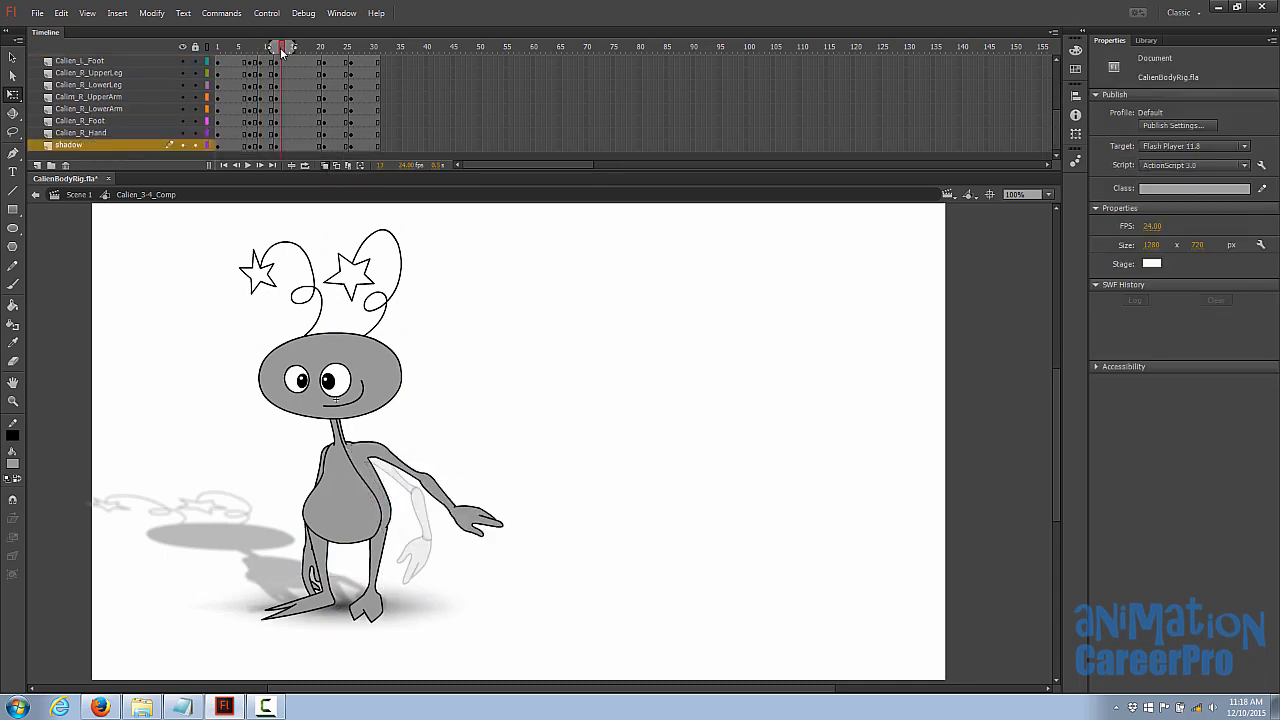
click(274, 48)
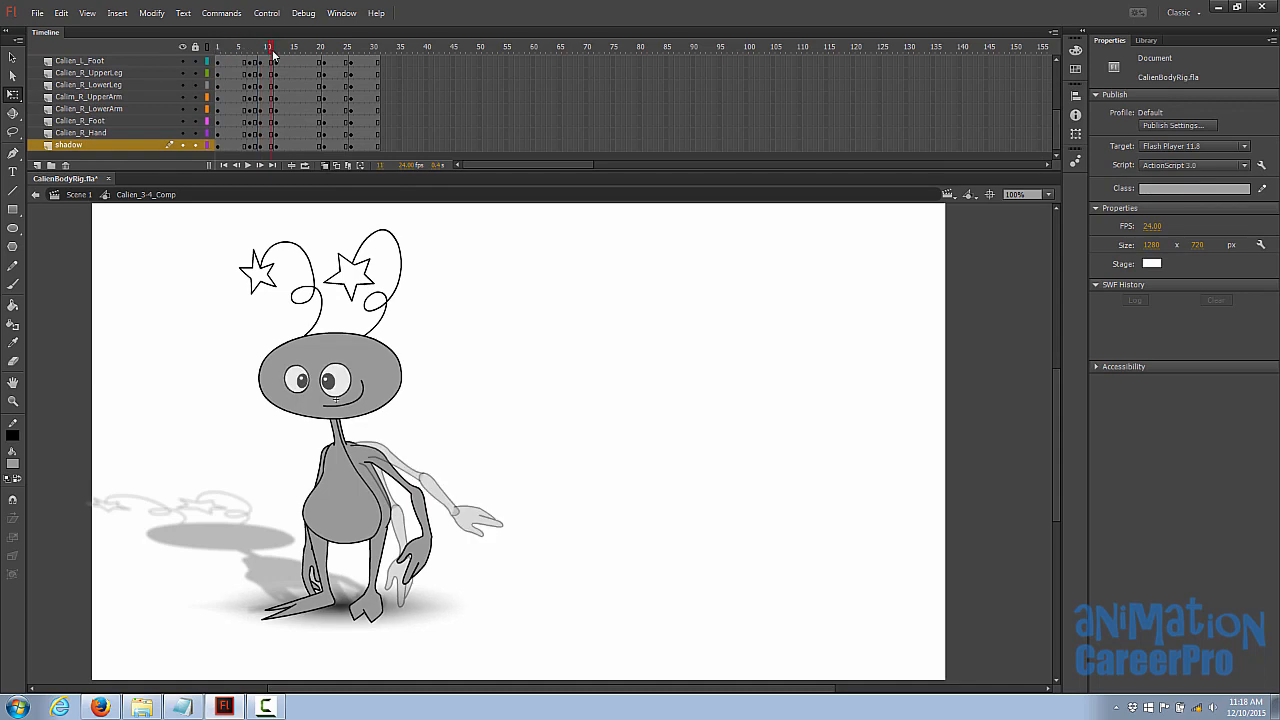
click(324, 146)
scroll(324, 140, up, 5)
shift+click(324, 62)
right_click(324, 61)
click(375, 280)
Step: Clear the extra keyframes at frame 22 on all layers and move the playhead to frame 26
scroll(330, 130, down, 5)
click(330, 146)
scroll(330, 130, up, 5)
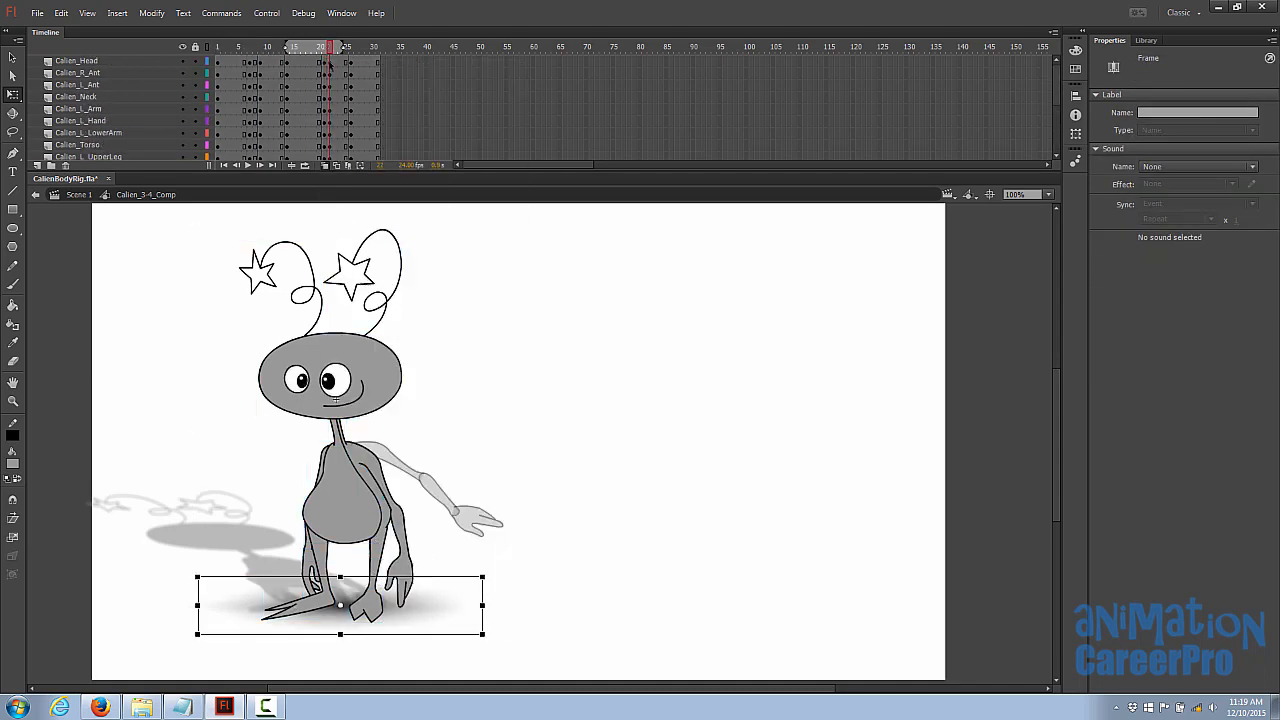
shift+click(330, 62)
right_click(330, 61)
click(354, 198)
drag(328, 48, 351, 49)
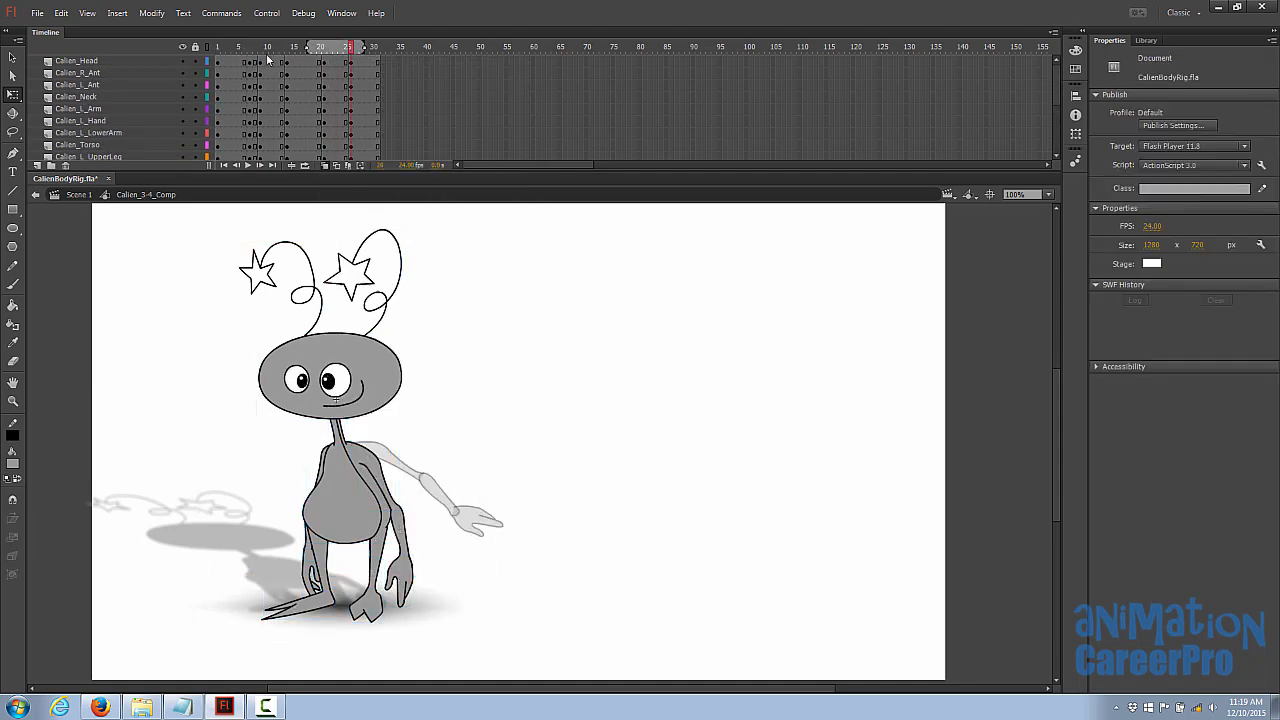
Step: Copy the bent-arm frames of all layers from frame 9 and paste them at frame 23
click(261, 62)
scroll(261, 130, down, 5)
shift+click(261, 146)
right_click(261, 147)
click(297, 349)
click(336, 147)
scroll(336, 130, up, 5)
shift+click(336, 62)
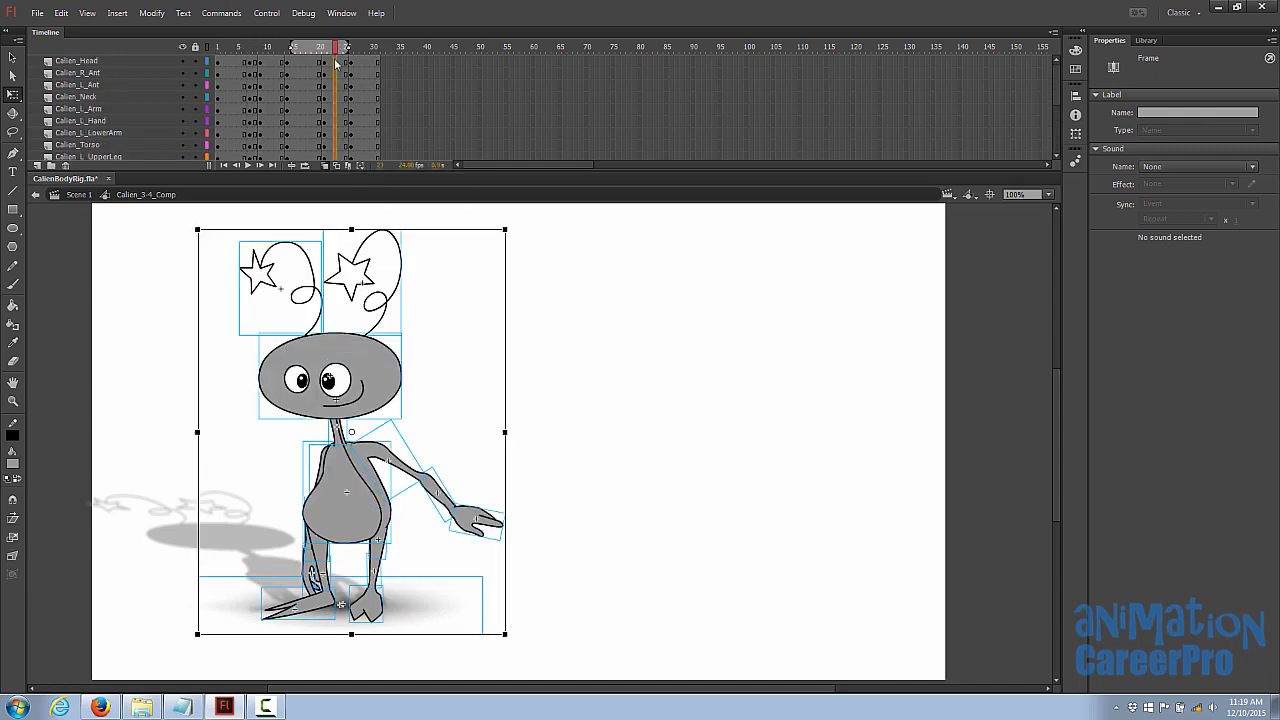
right_click(336, 61)
click(362, 276)
Step: Clear the extra keyframes at frame 24 on all layers
click(341, 62)
scroll(343, 130, down, 5)
shift+click(342, 146)
right_click(342, 146)
click(379, 286)
Step: At frame 23, rotate the left hand and lower arm outward so they trail just below the extended pose
click(337, 48)
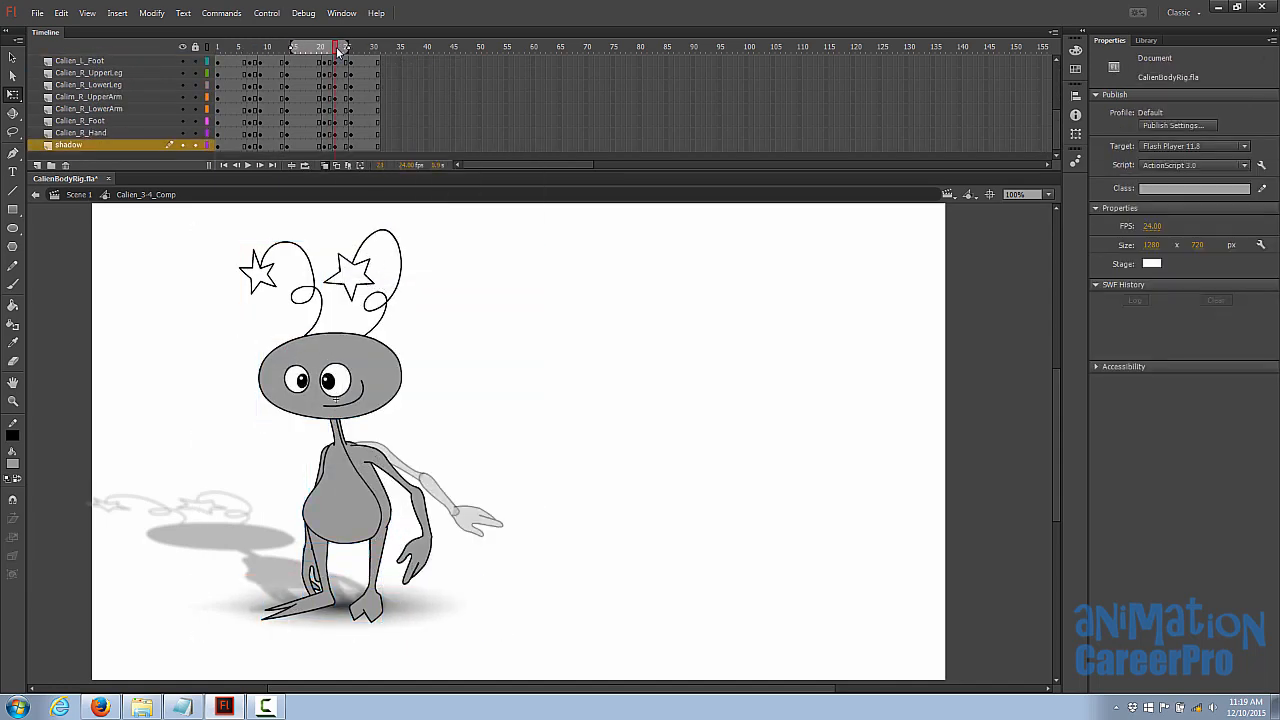
click(423, 545)
drag(424, 596, 482, 573)
shift+click(428, 518)
drag(440, 536, 417, 491)
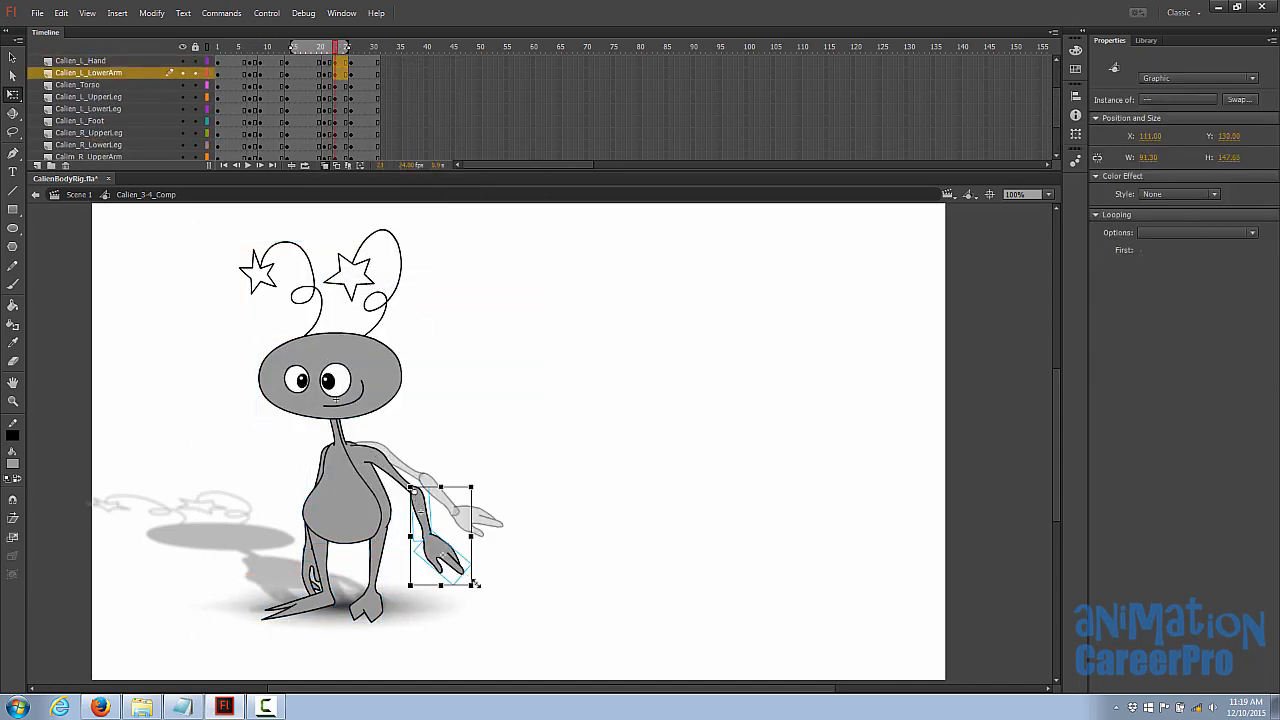
drag(478, 587, 506, 538)
click(518, 556)
click(464, 541)
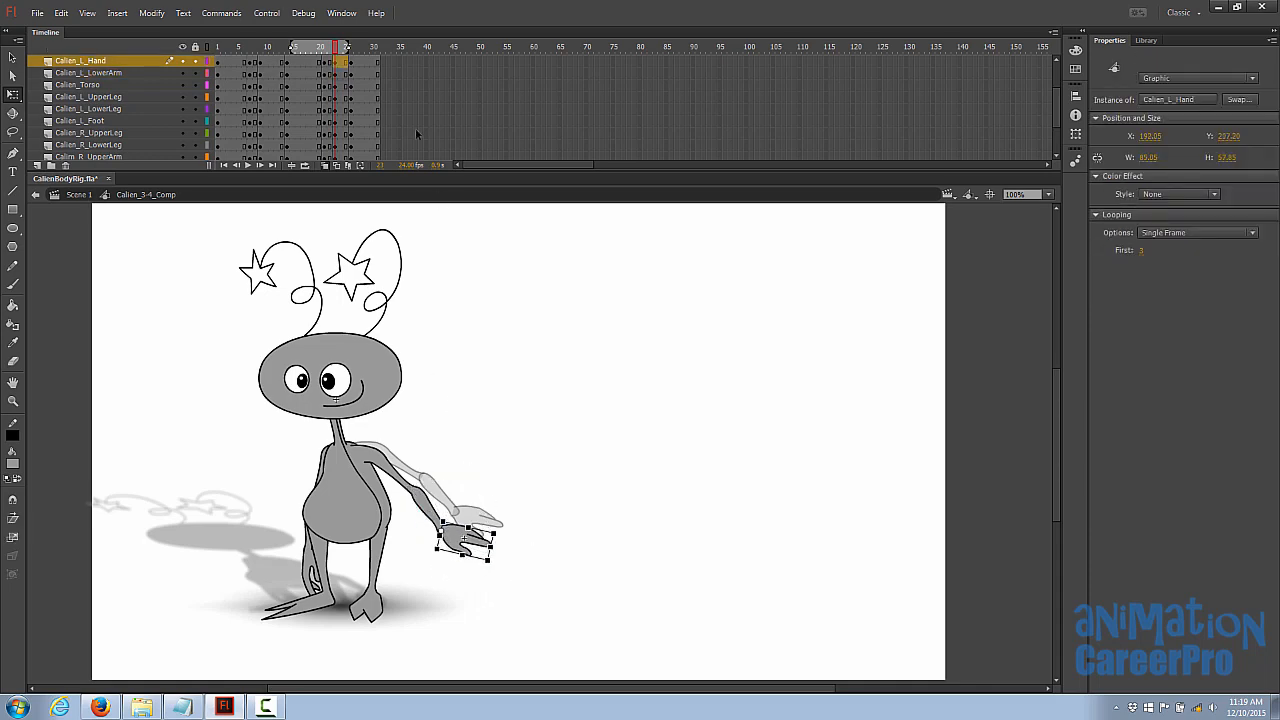
Step: Create classic tweens on all layers for the arm raise, from frame 7 to the extended pose at frame 14
click(358, 48)
click(254, 62)
scroll(266, 130, up, 3)
click(255, 62)
scroll(262, 115, down, 5)
shift+click(276, 146)
right_click(275, 146)
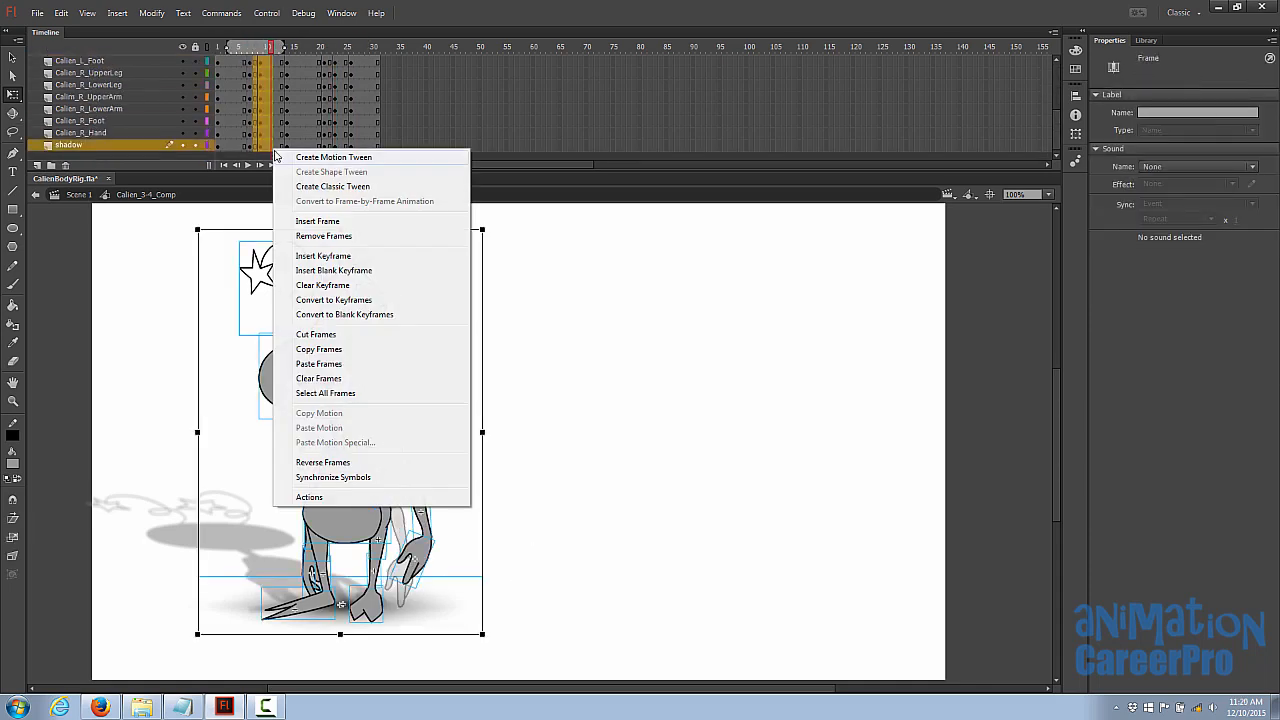
click(306, 187)
Step: Create classic tweens on all layers for the arm's return, from frame 21 to frame 26
click(330, 146)
scroll(338, 115, up, 5)
shift+click(346, 62)
right_click(346, 62)
click(375, 100)
scroll(372, 110, down, 5)
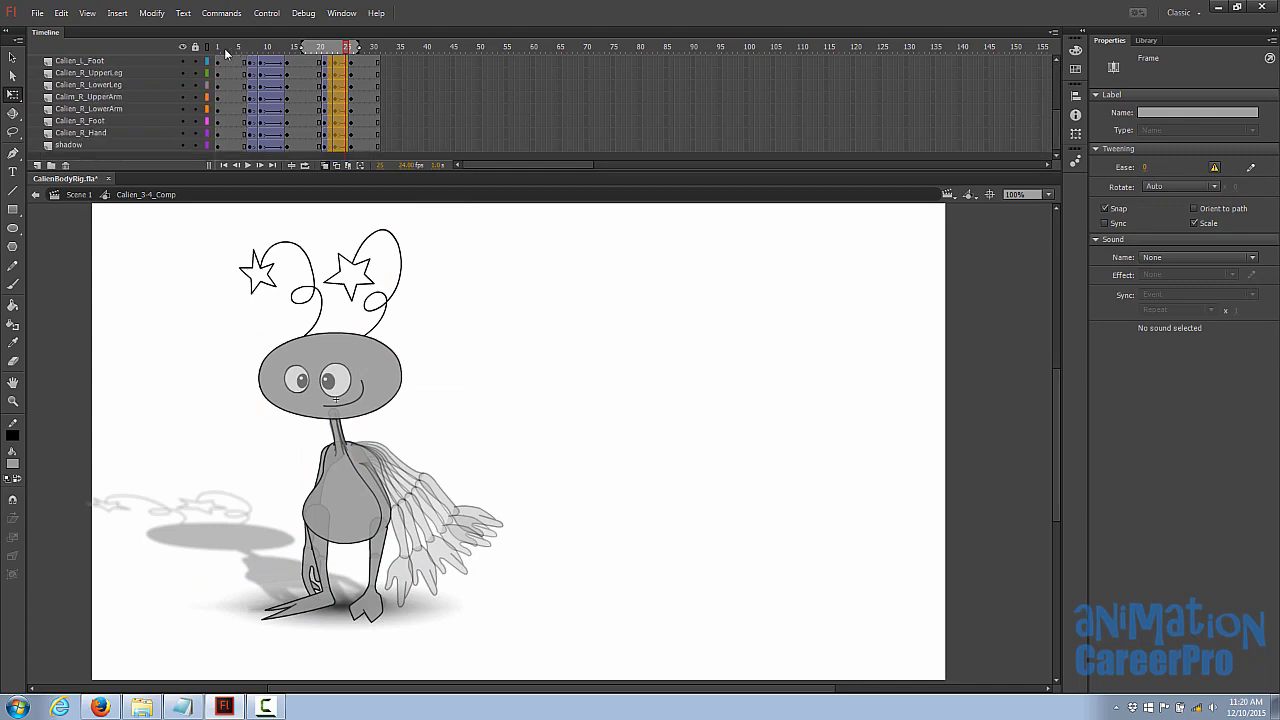
Step: Turn off onion skinning and play the arm animation from frame 1
click(219, 48)
click(325, 166)
key(Return)
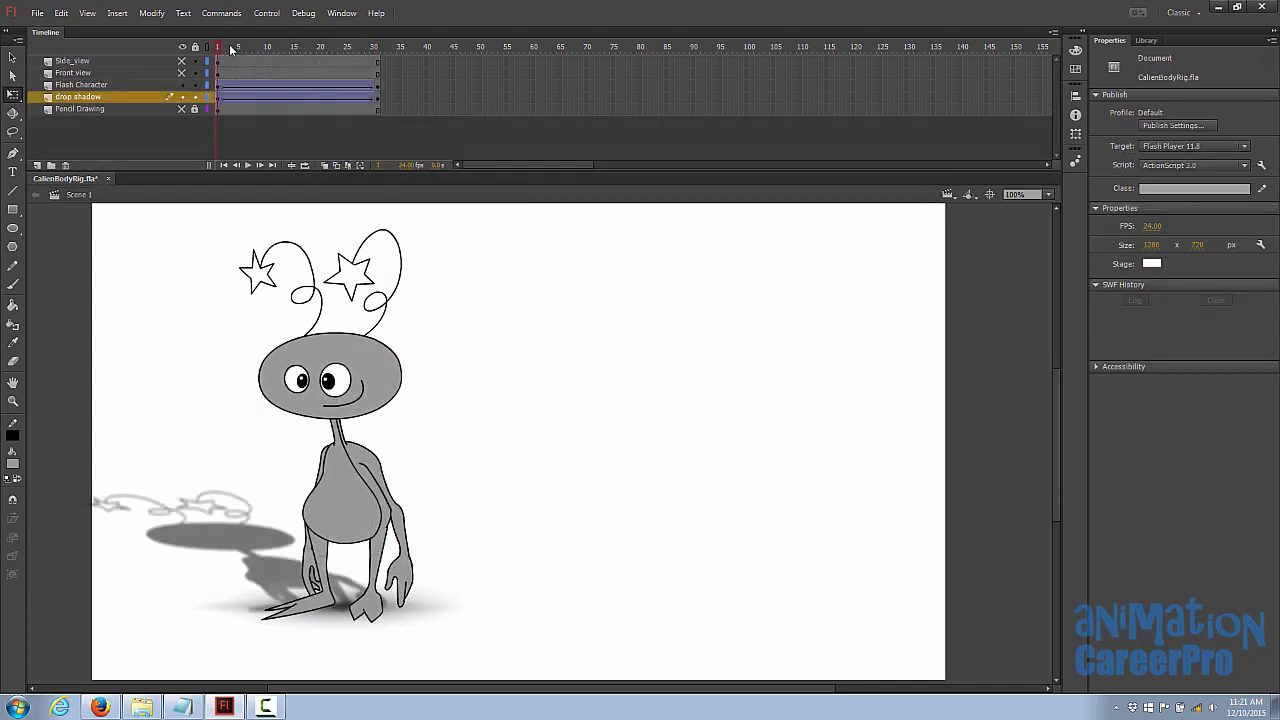
Step: Check the start of the main scene's timeline, reopen the three-quarter-view character symbol and scrub its first frames
mouse_move(222, 49)
mouse_down()
mouse_move(368, 74)
mouse_move(218, 60)
mouse_up()
click(340, 390)
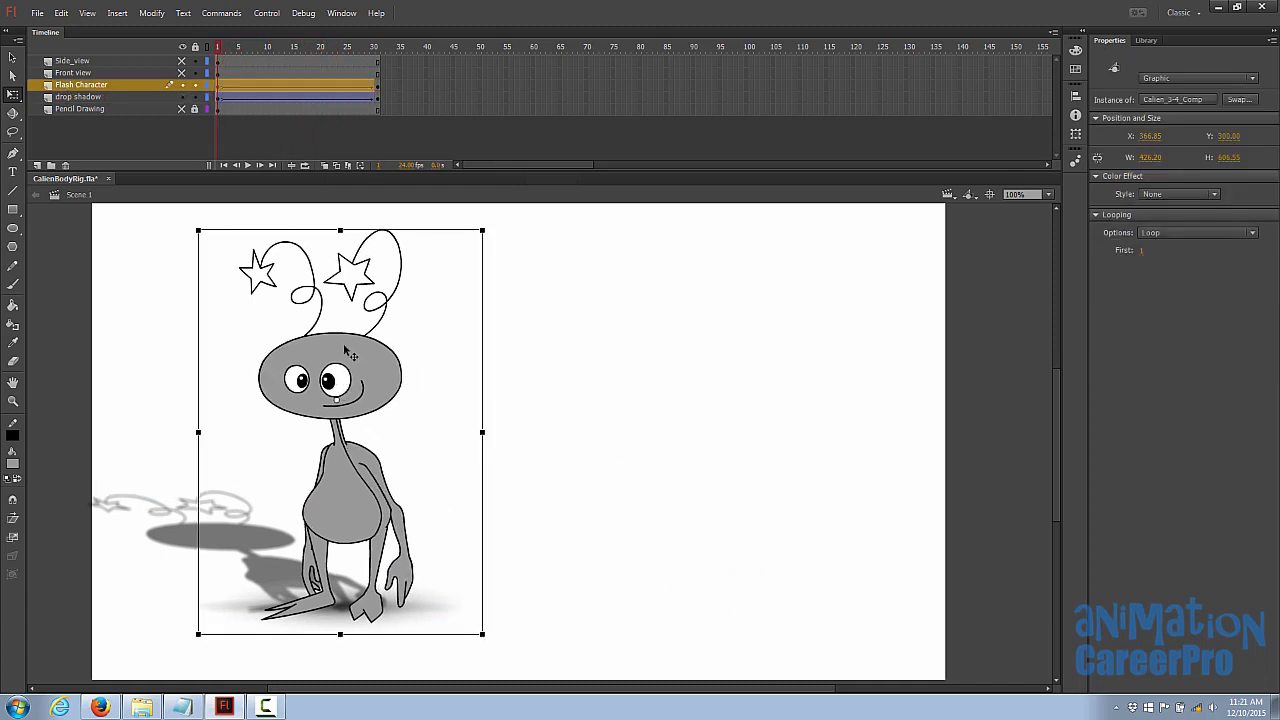
double_click(348, 352)
mouse_move(228, 50)
mouse_down()
mouse_move(356, 64)
mouse_move(226, 60)
mouse_up()
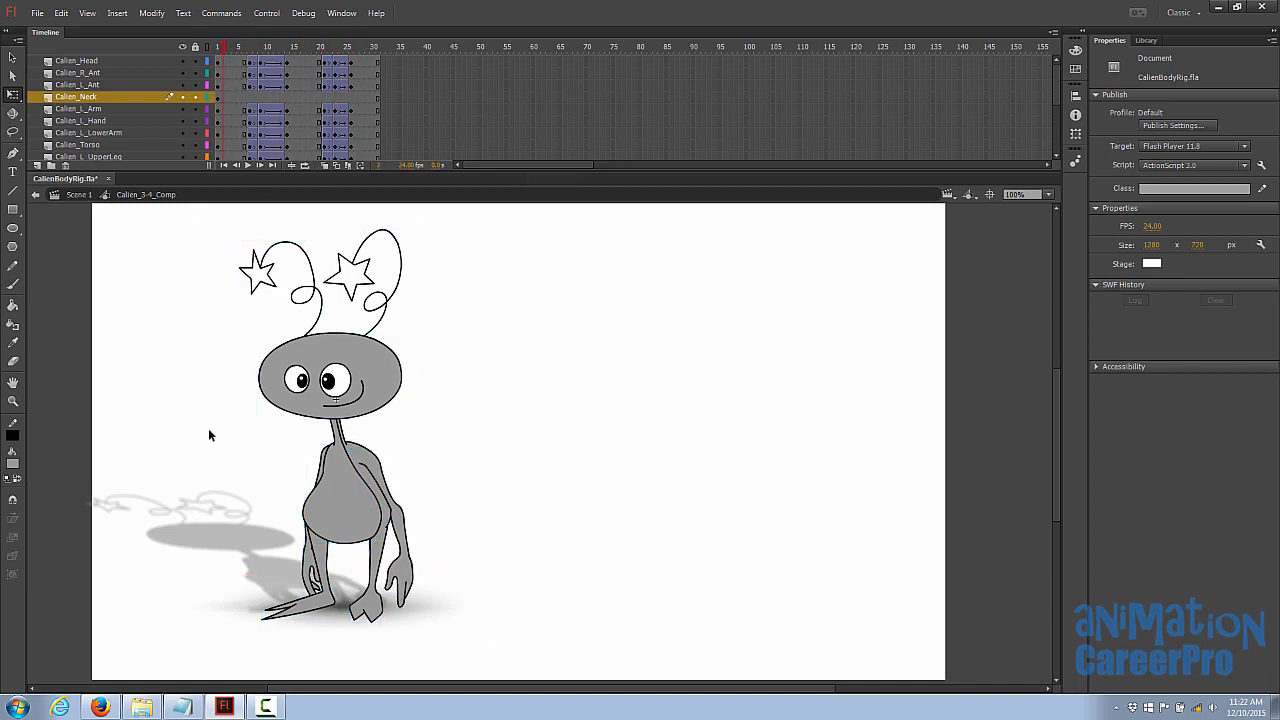
Step: Leave the character symbol for the main scene and test the movie to check the shadow with the arm animation
double_click(210, 251)
key(ctrl+Return)
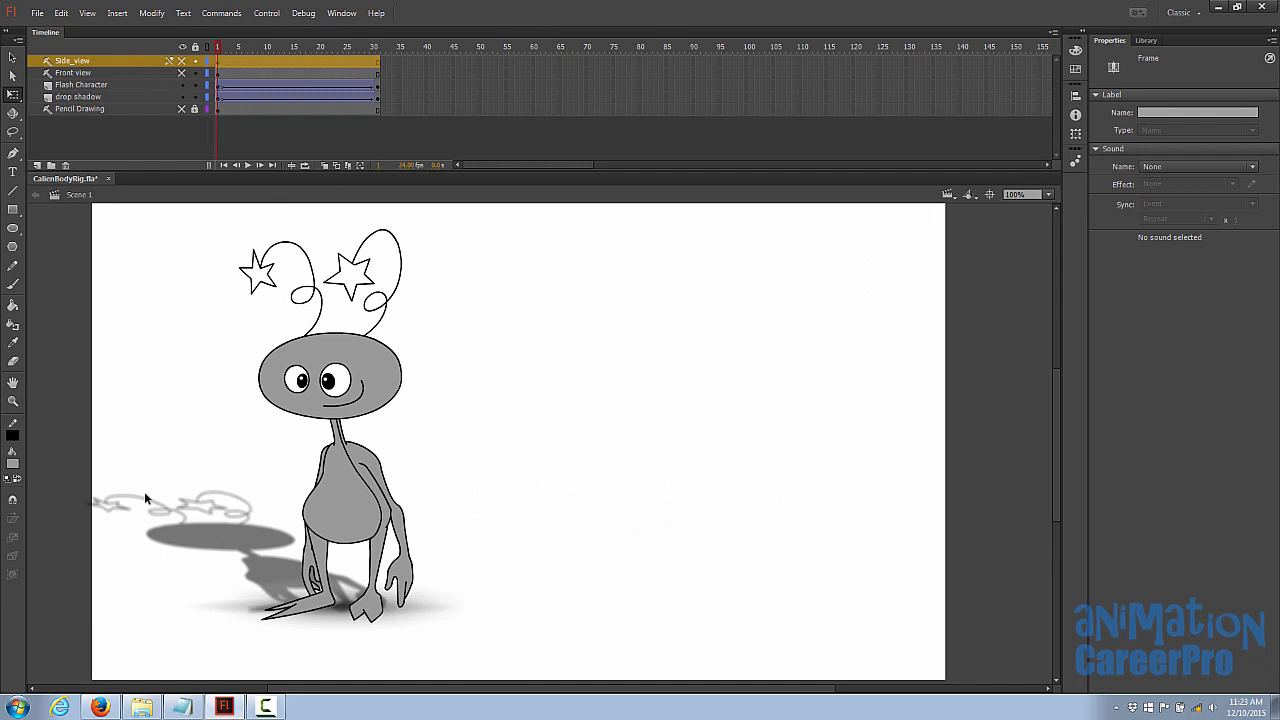
right_click(141, 58)
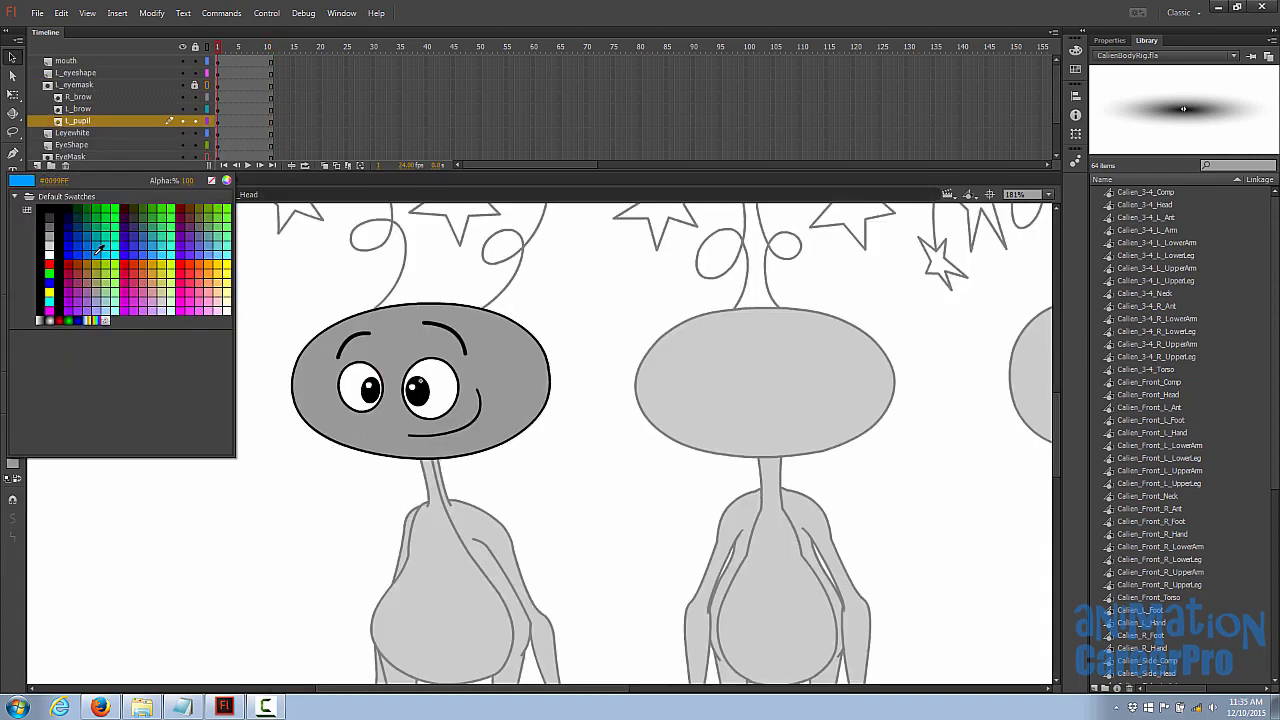
Step: Set the fill color to blue #0099FF and apply a blue fill to the narrow side strip inside the three-quarter-view torso symbol
click(99, 250)
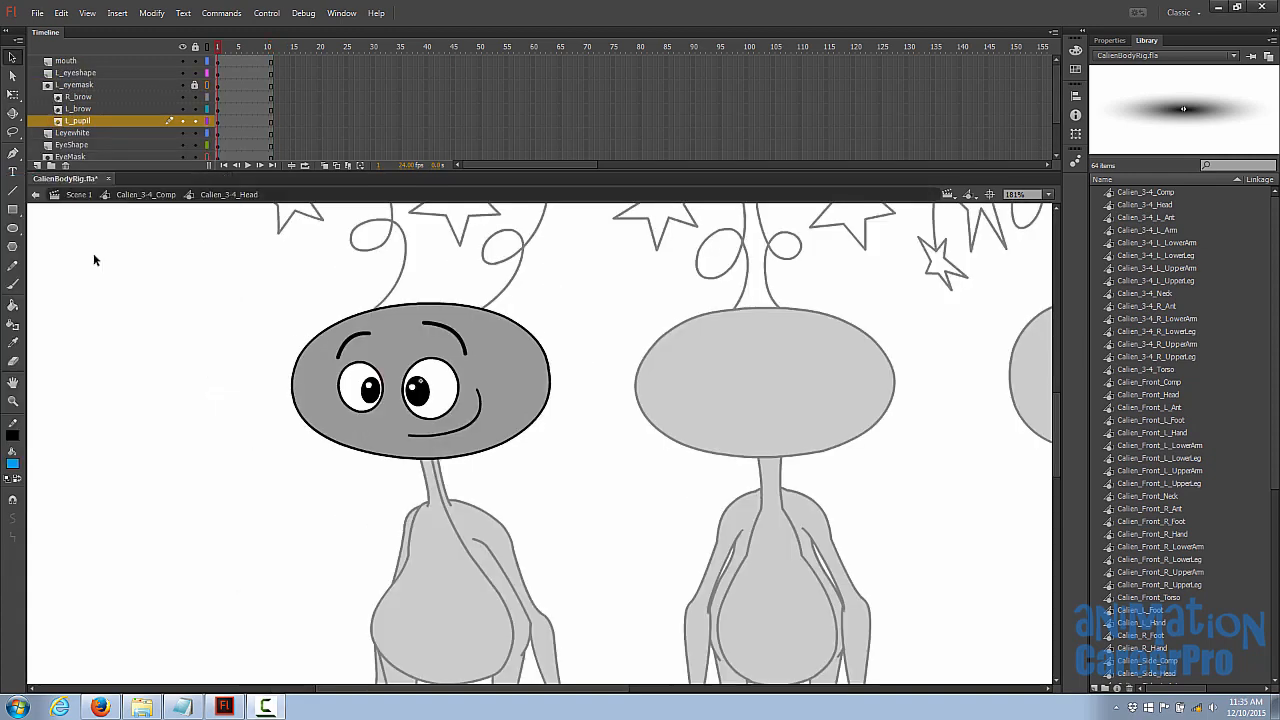
click(358, 364)
scroll(513, 421, down, 3)
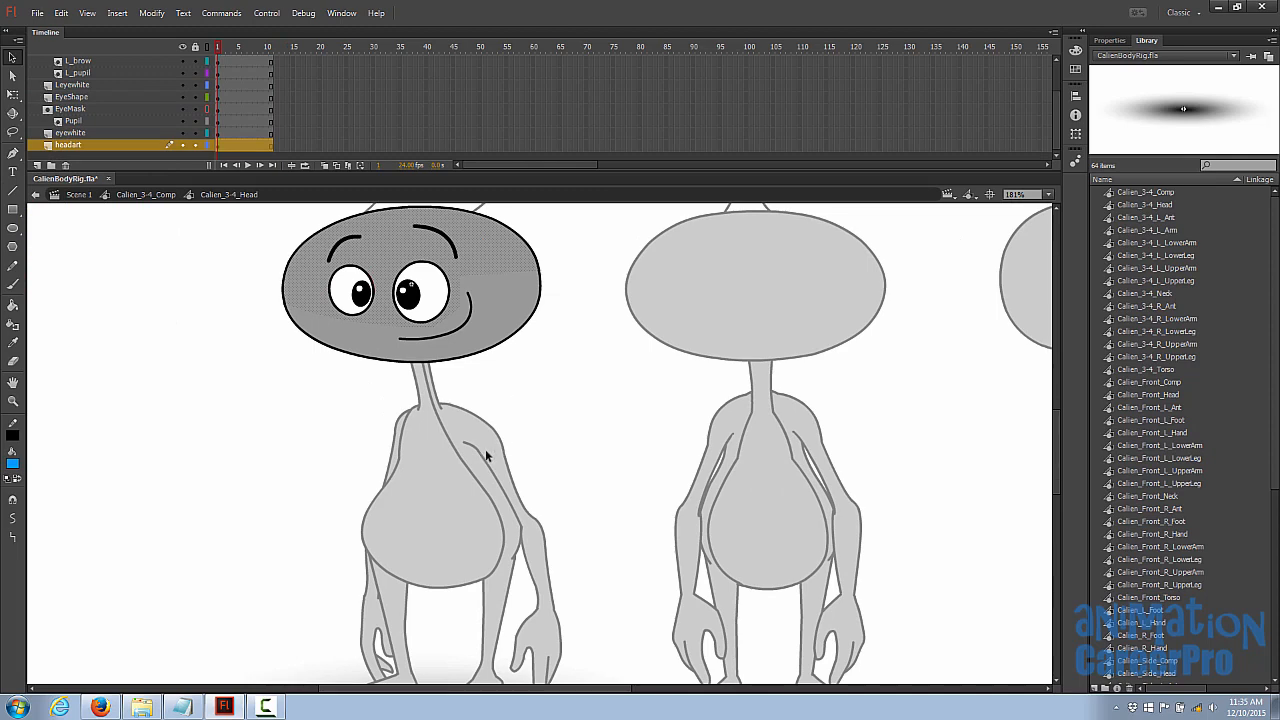
double_click(421, 461)
key(k)
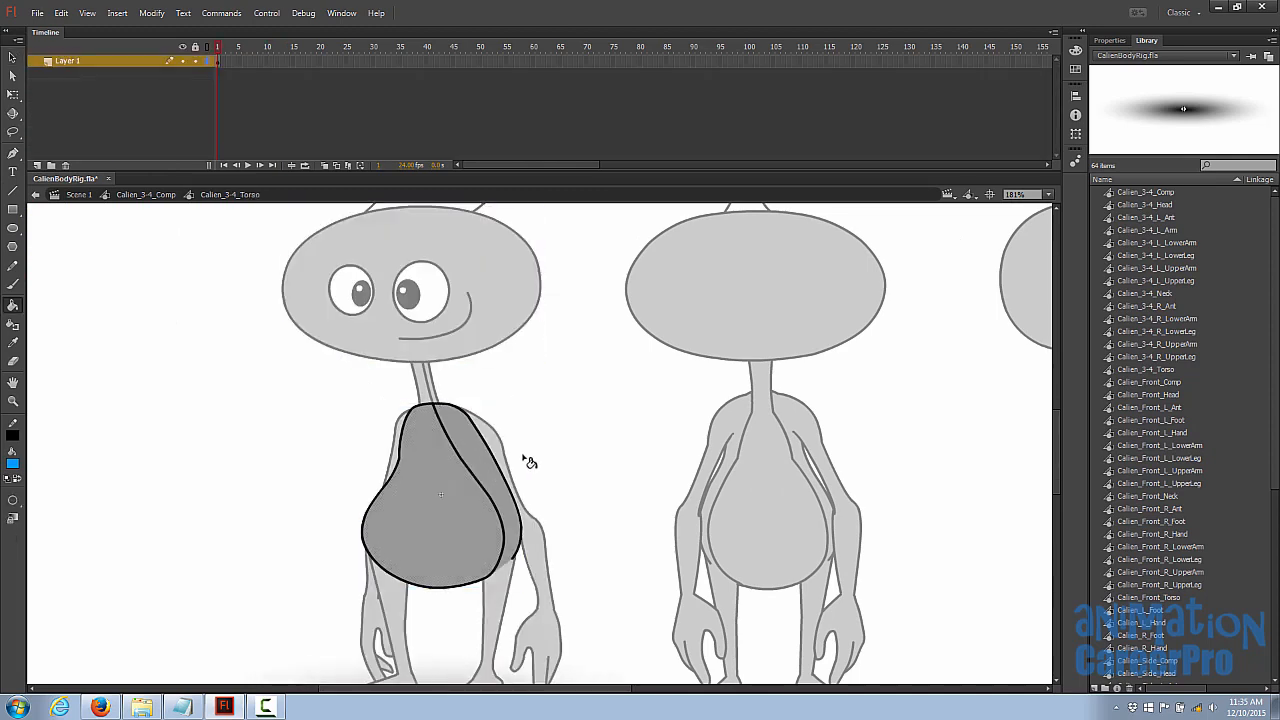
click(492, 460)
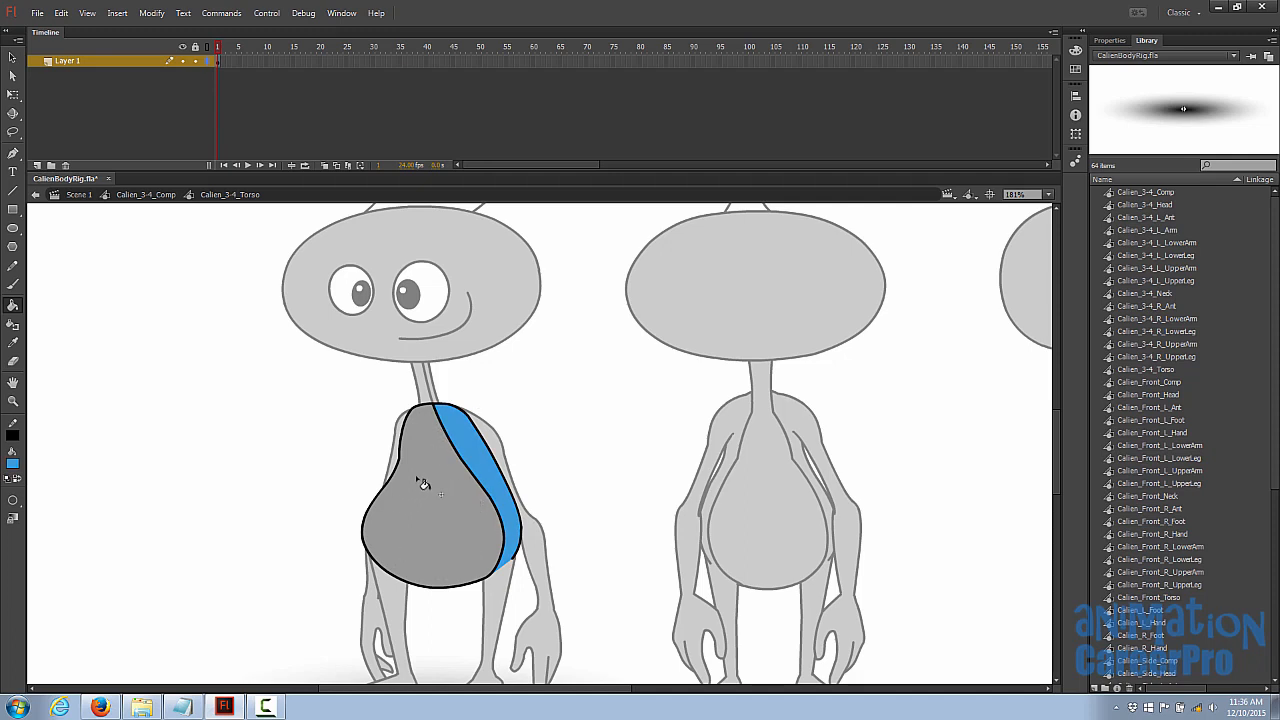
Step: Mix a lighter blue, #7DBAE2, at the same hue and fill the torso's large front area with it
click(12, 463)
click(227, 181)
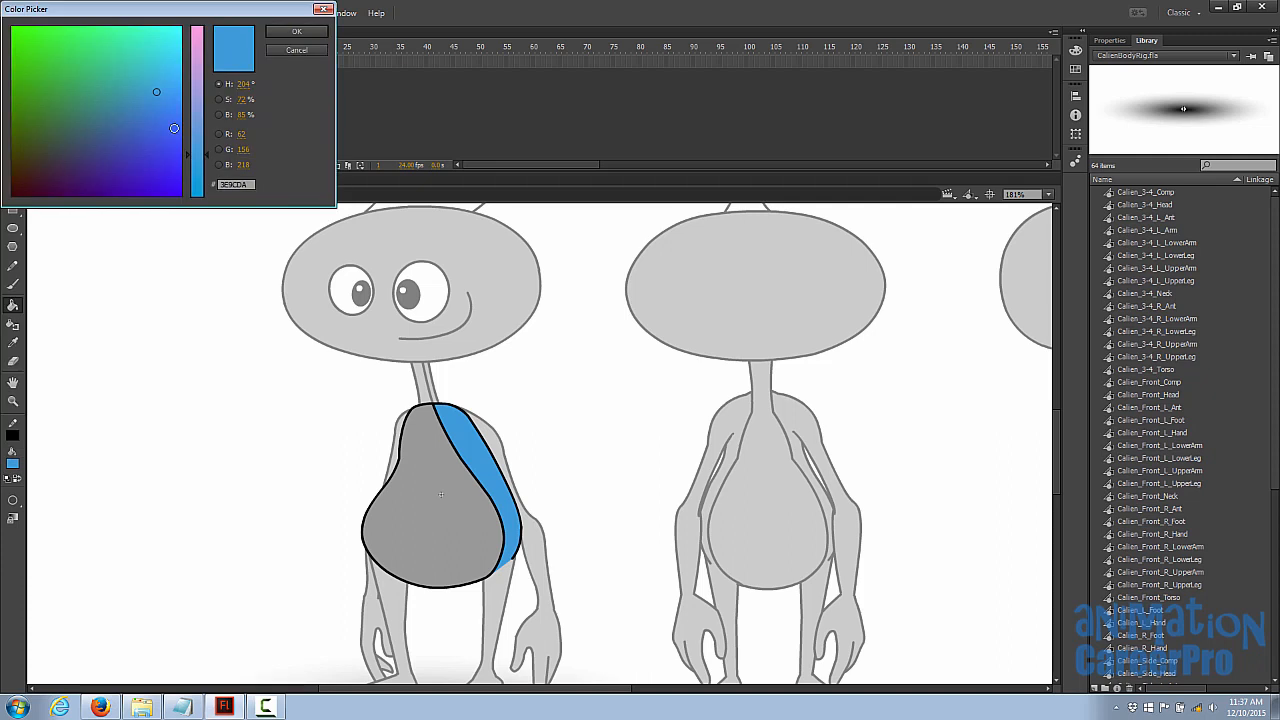
click(219, 86)
click(87, 46)
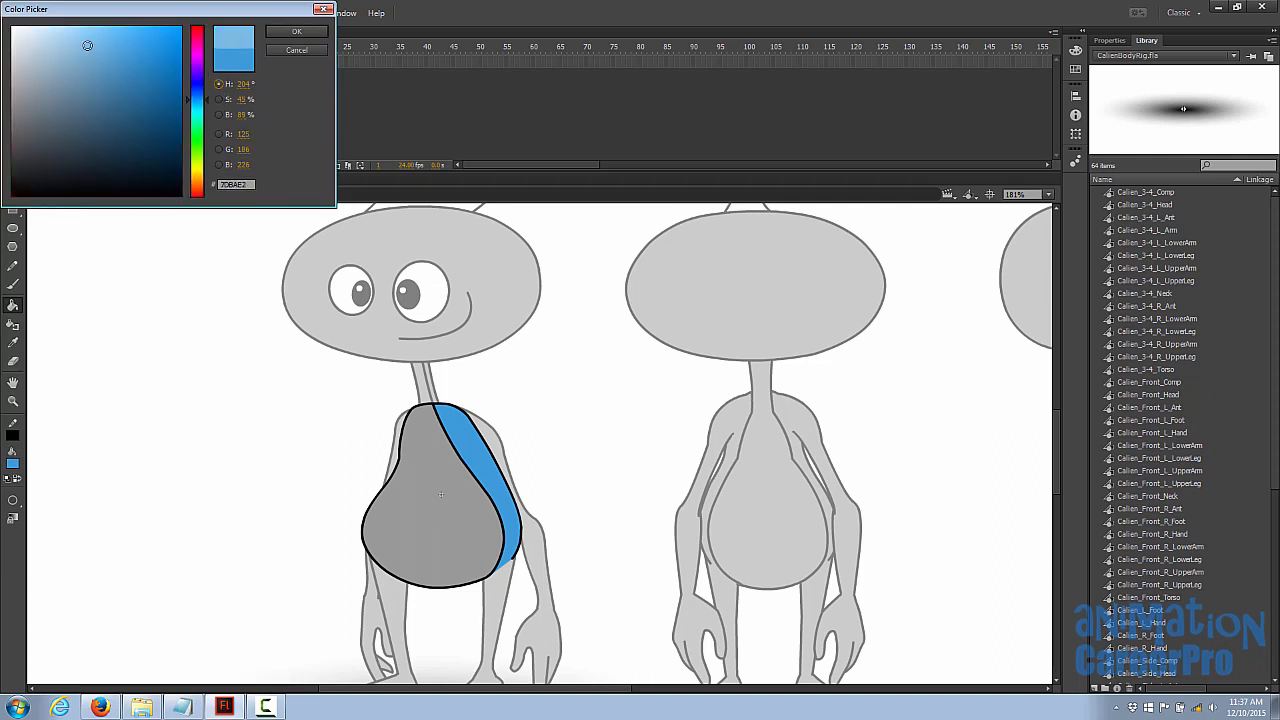
click(292, 32)
click(437, 469)
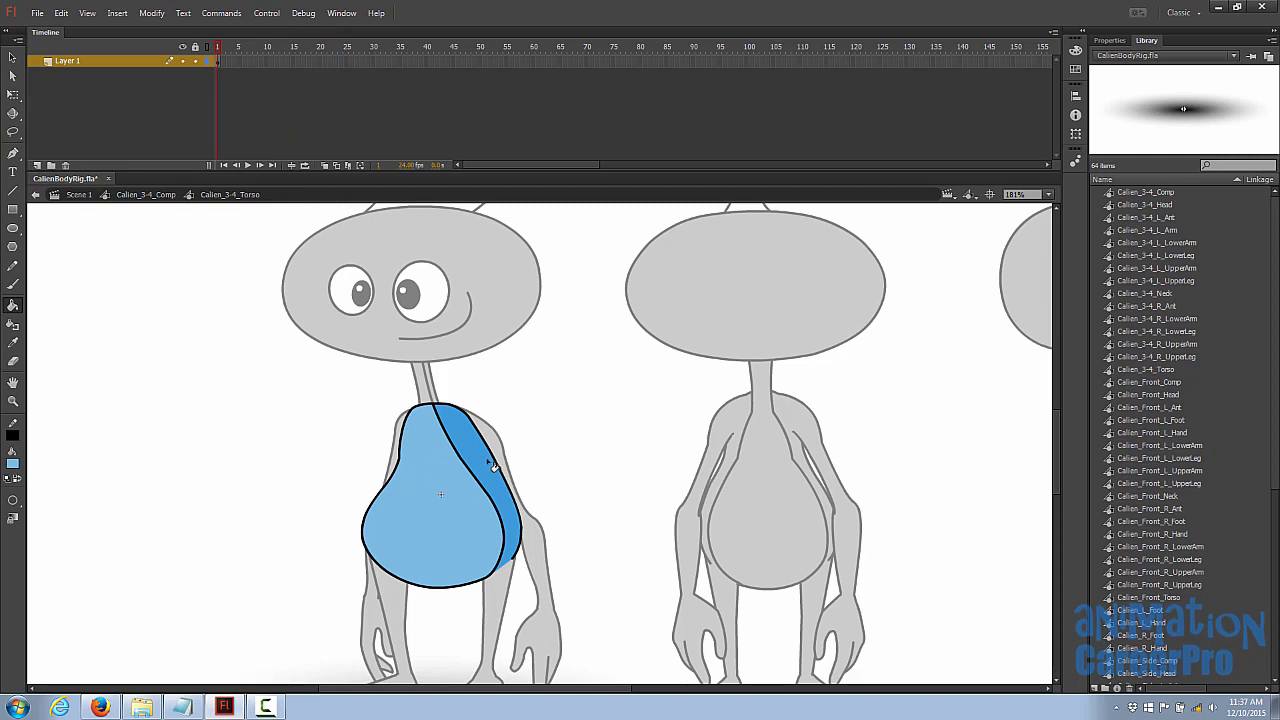
Step: Sample the darker blue from the torso's side strip and fill the neck in the Calien_3-4_Neck symbol with it
scroll(493, 466, down, 2)
key(i)
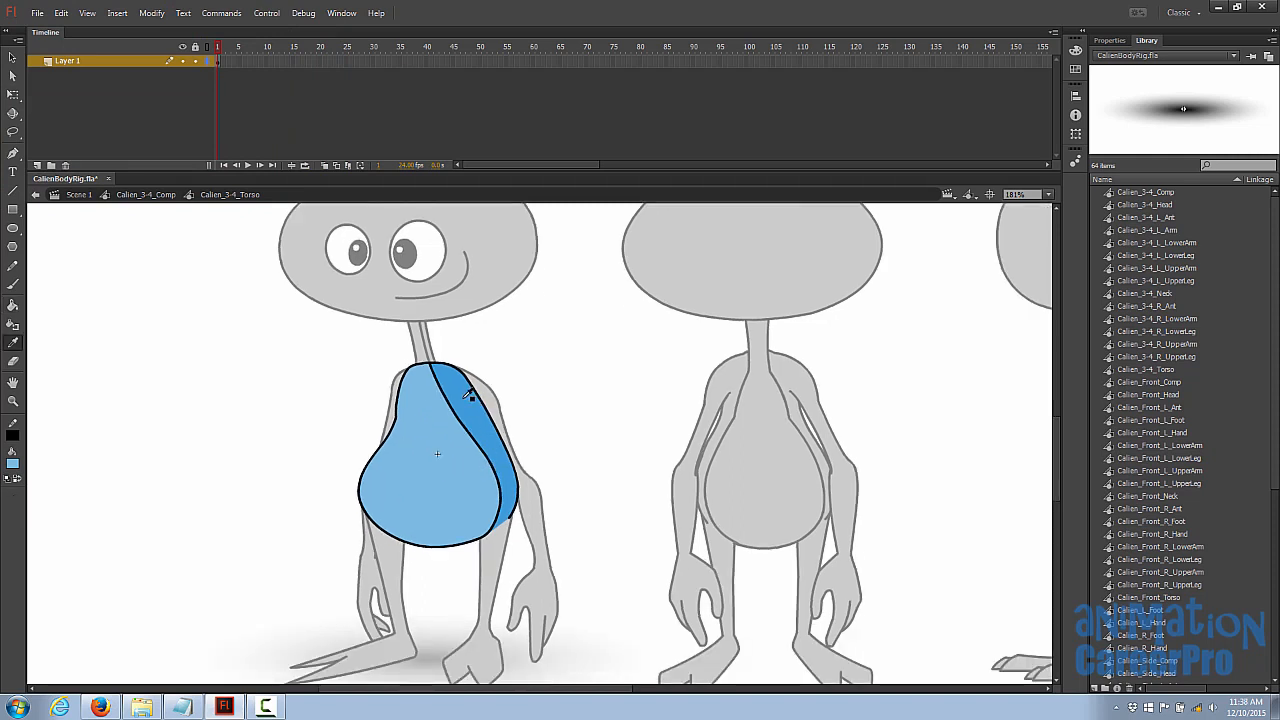
click(468, 397)
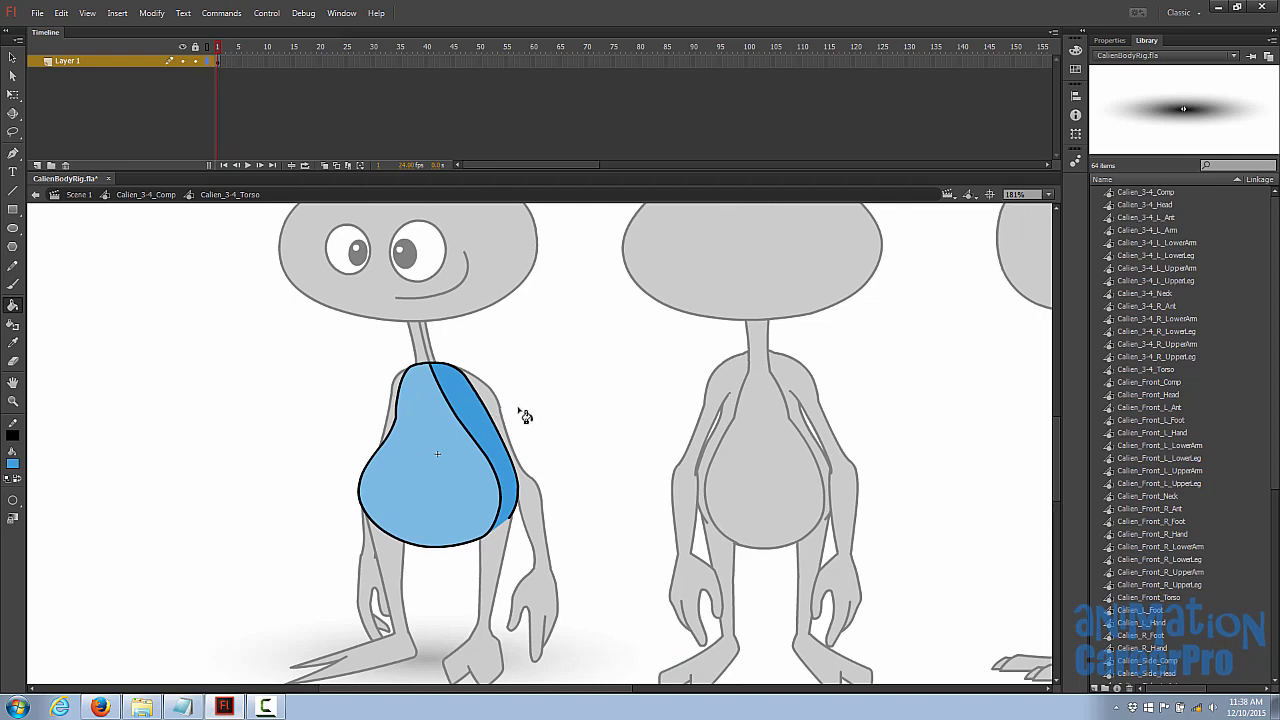
scroll(503, 397, up, 2)
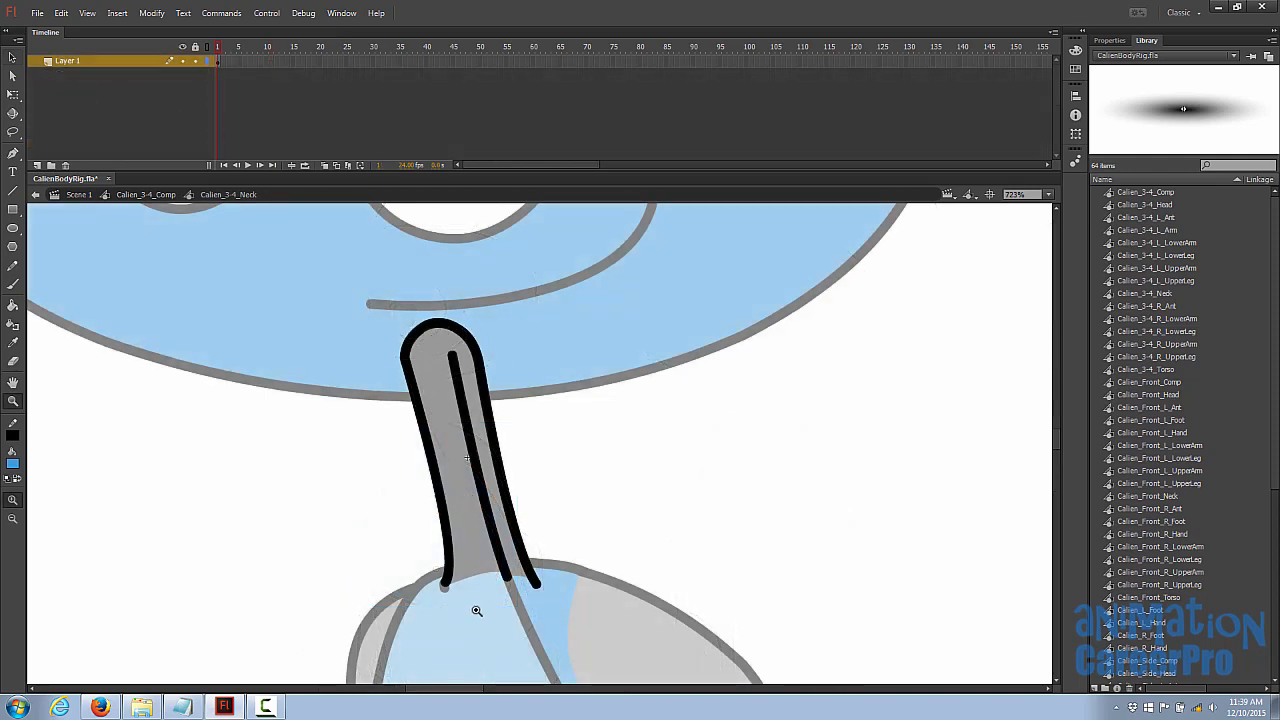
key(k)
click(483, 438)
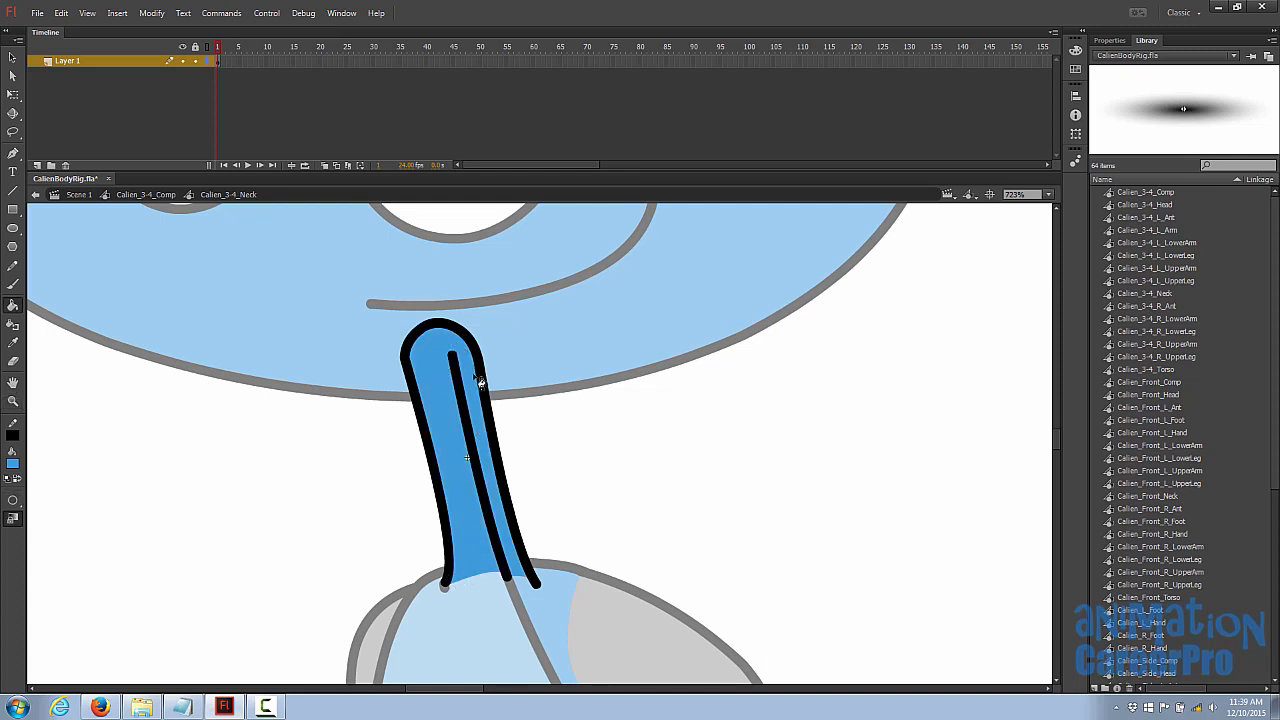
Step: Draw a short closing line from the upper end of the neck's inner line to its outer outline, and exit the symbol
key(n)
drag(455, 352, 409, 353)
key(v)
double_click(497, 624)
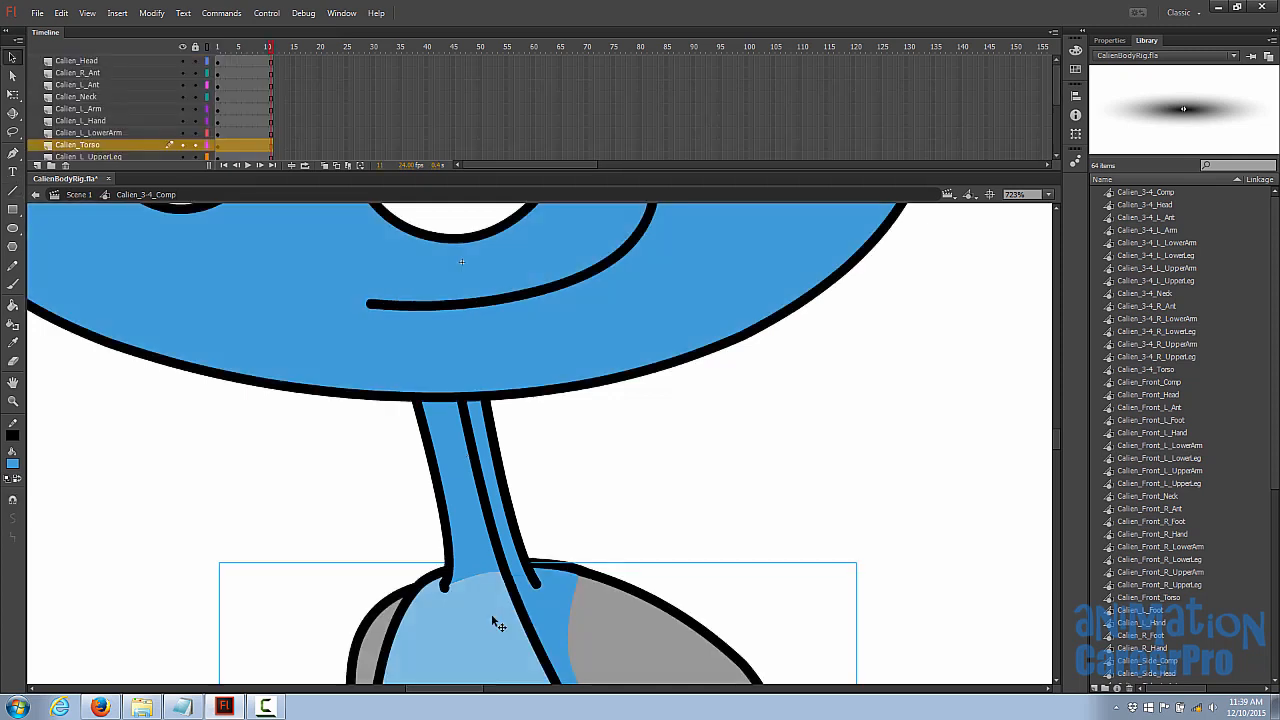
Step: Sample the lighter blue from the torso's front and fill the neck's enclosed front section with it
double_click(497, 624)
key(i)
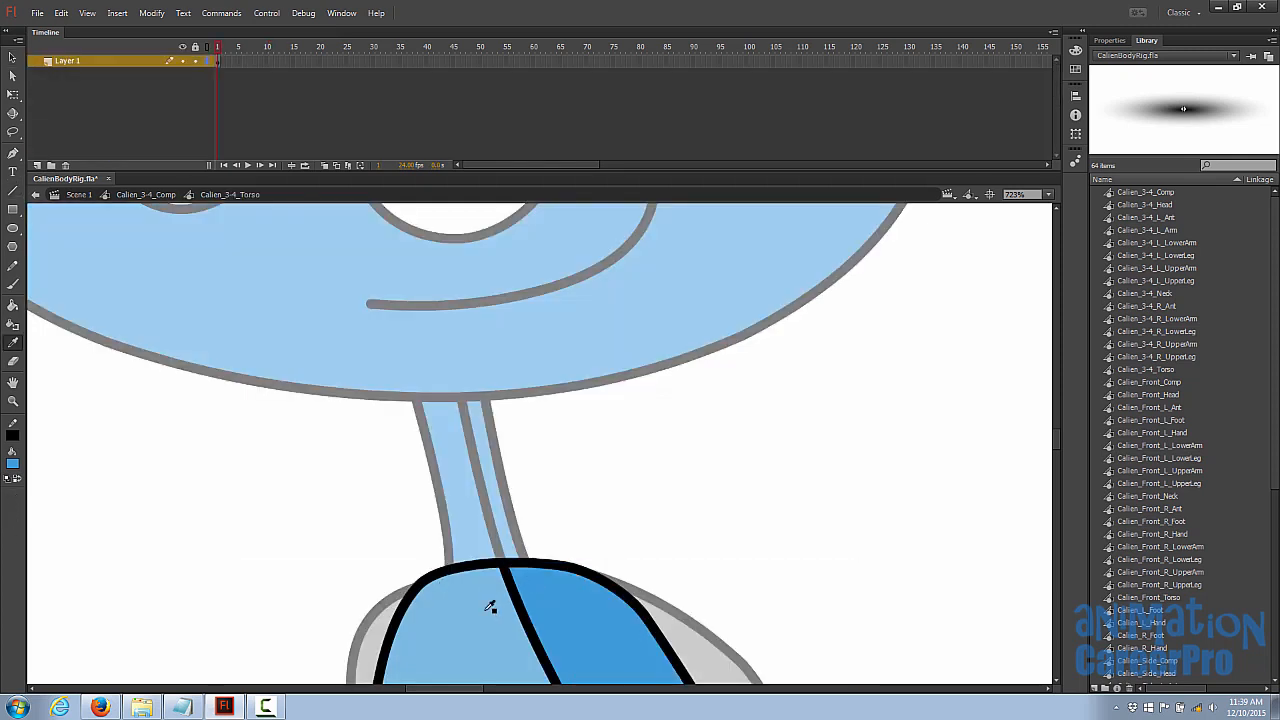
click(490, 607)
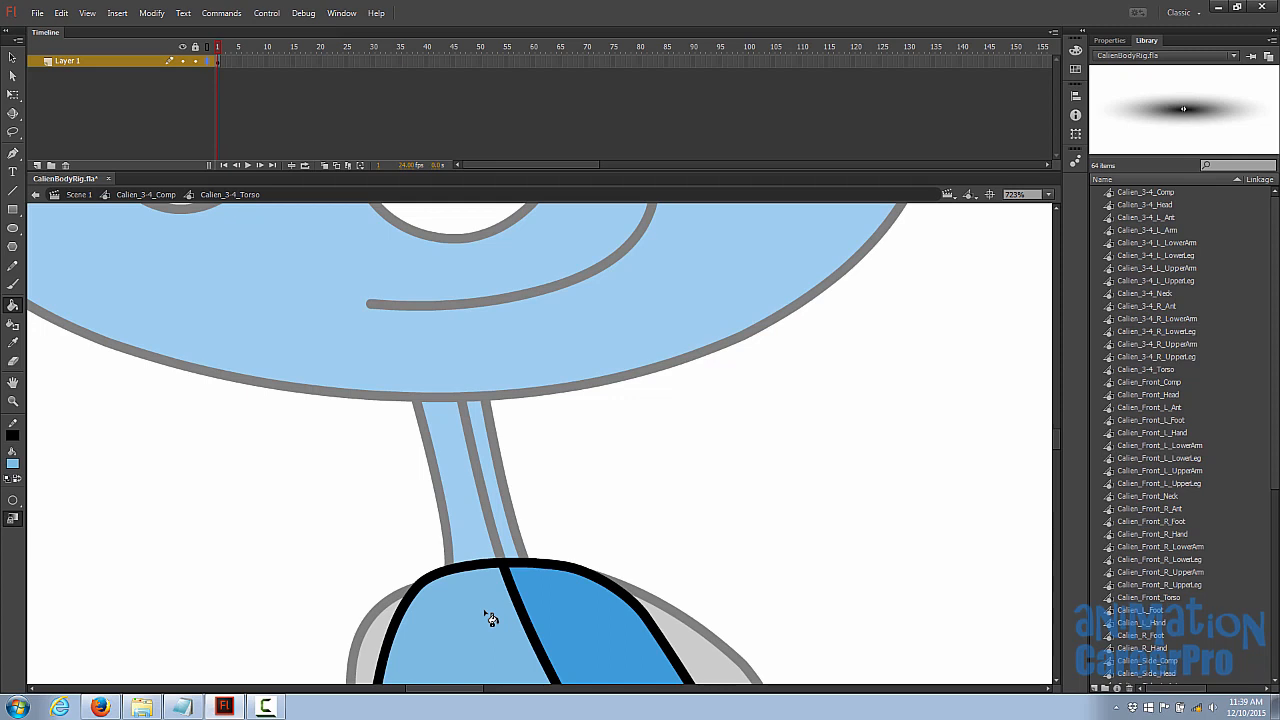
key(v)
double_click(405, 490)
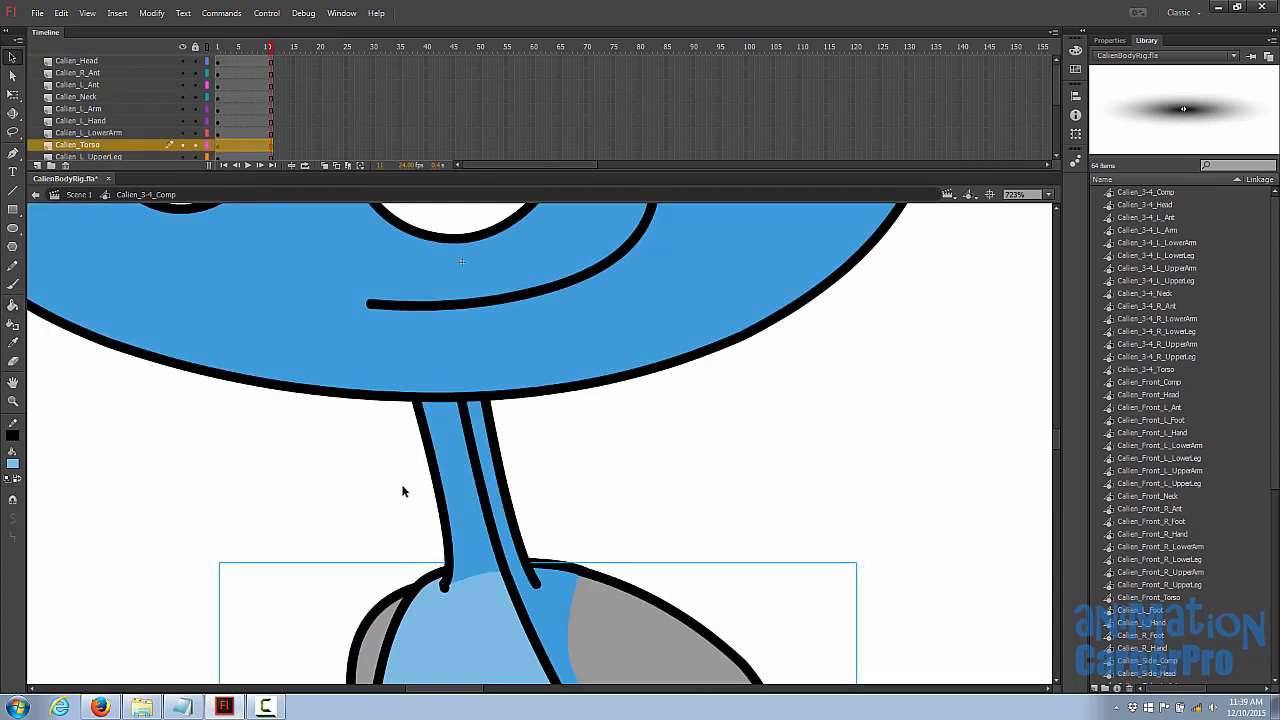
double_click(463, 491)
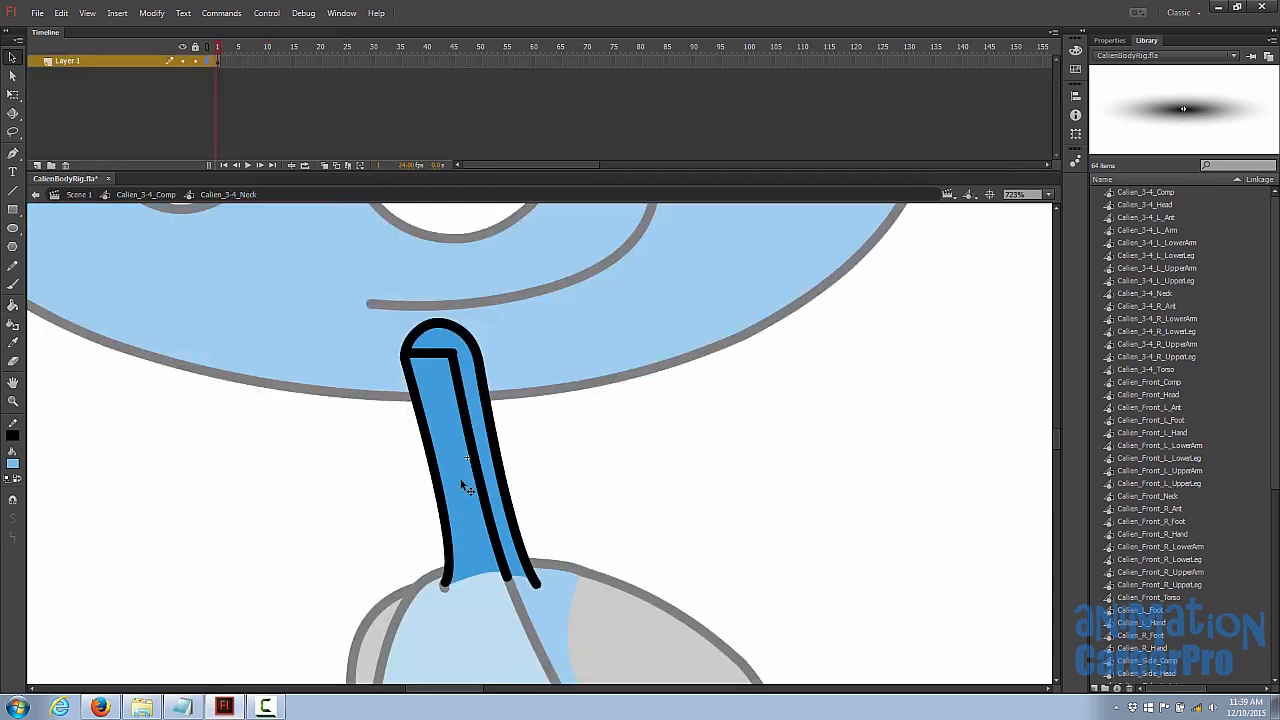
key(k)
click(450, 436)
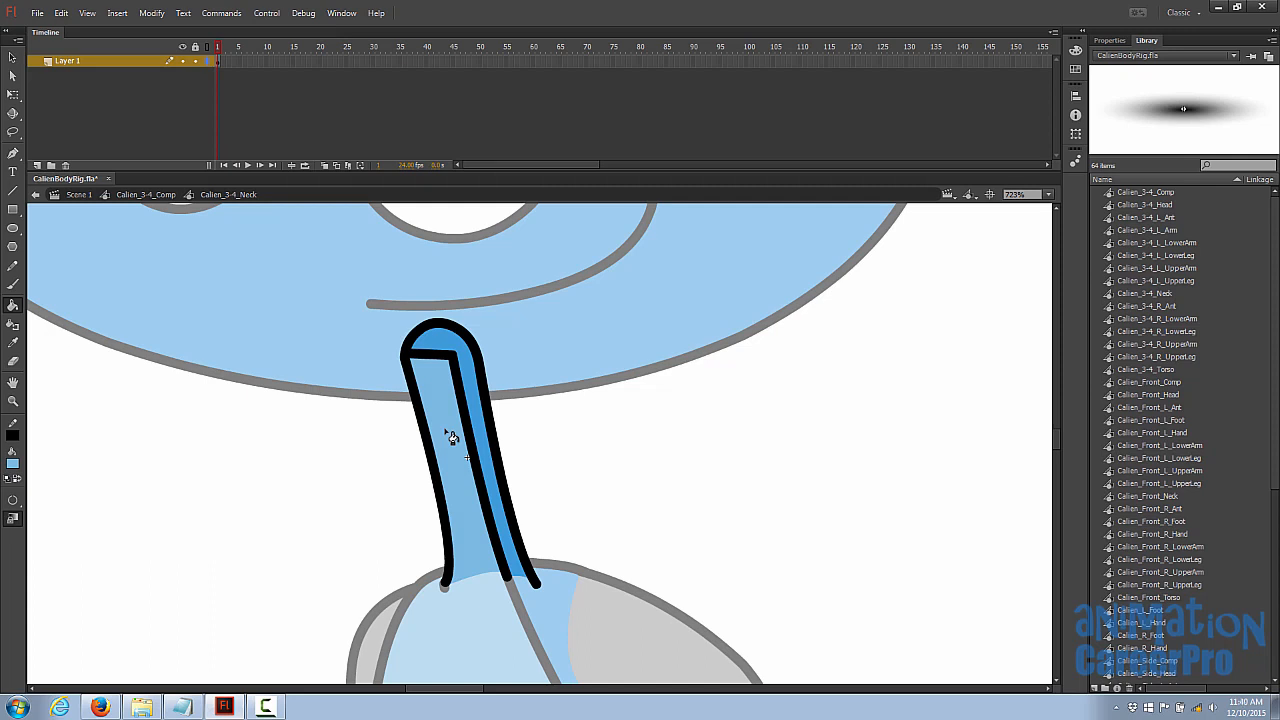
Step: Delete the helper line closing off the neck's front section and return to the Calien_3-4_Comp symbol
key(v)
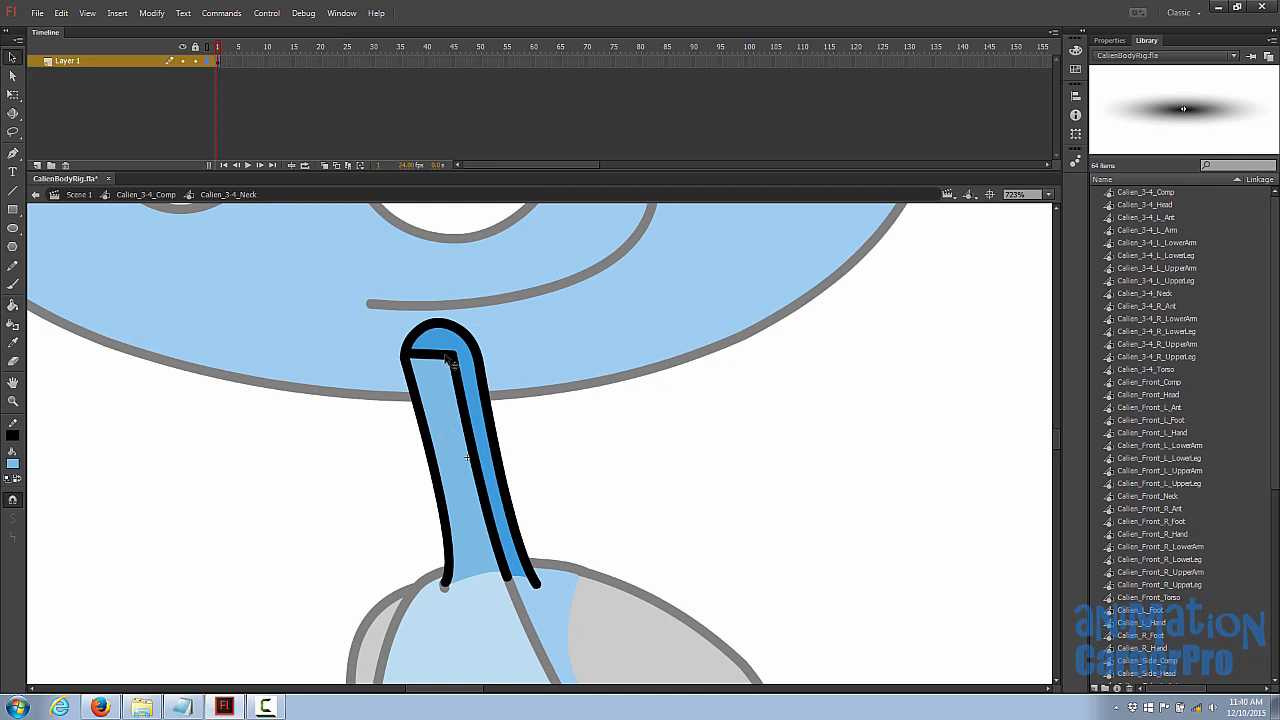
click(452, 358)
key(Delete)
ctrl+alt+click(489, 426)
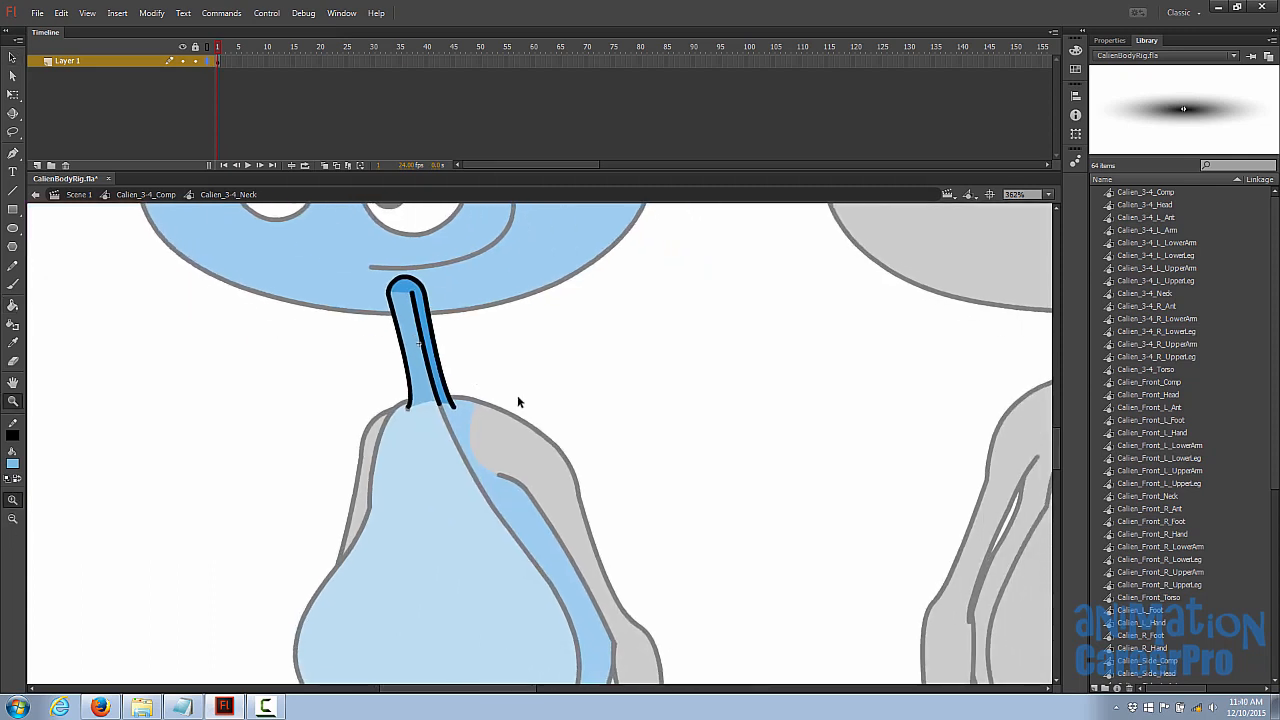
double_click(523, 371)
drag(523, 373, 450, 322)
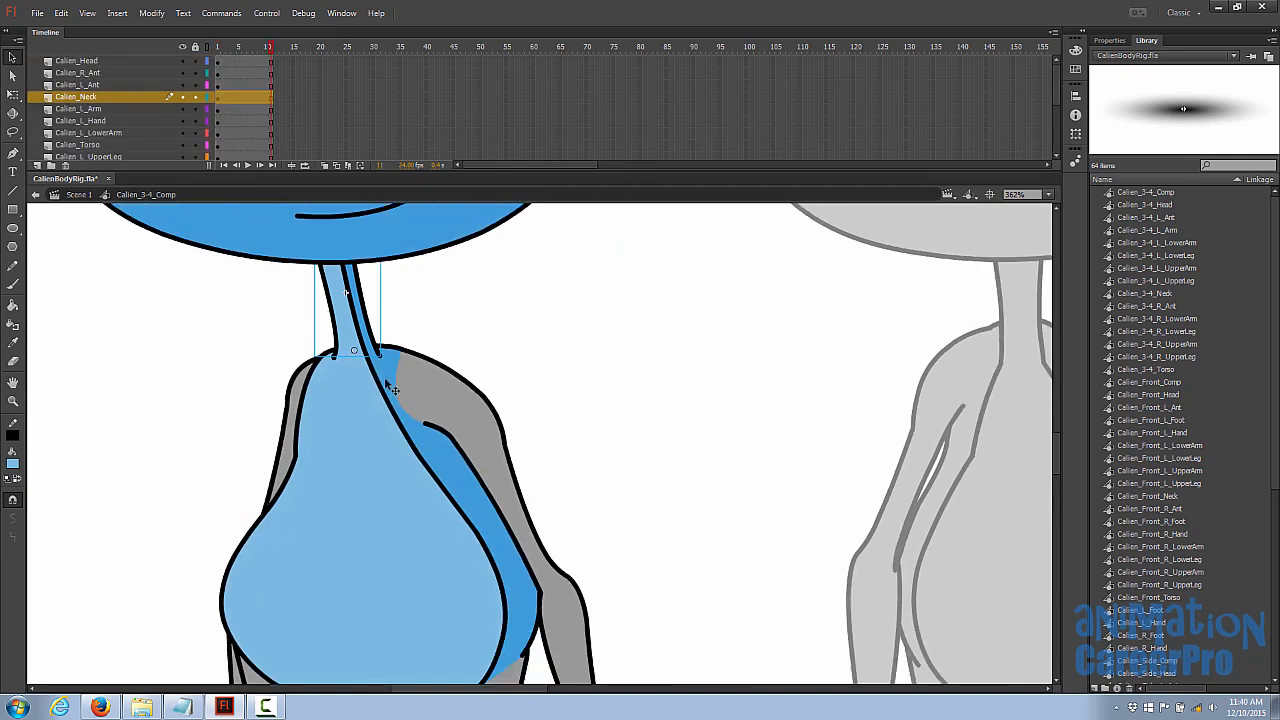
Step: Pick up the darker blue from the torso's side strip again and fill the upper arm in the Calien_3-4_L_Arm symbol
double_click(396, 387)
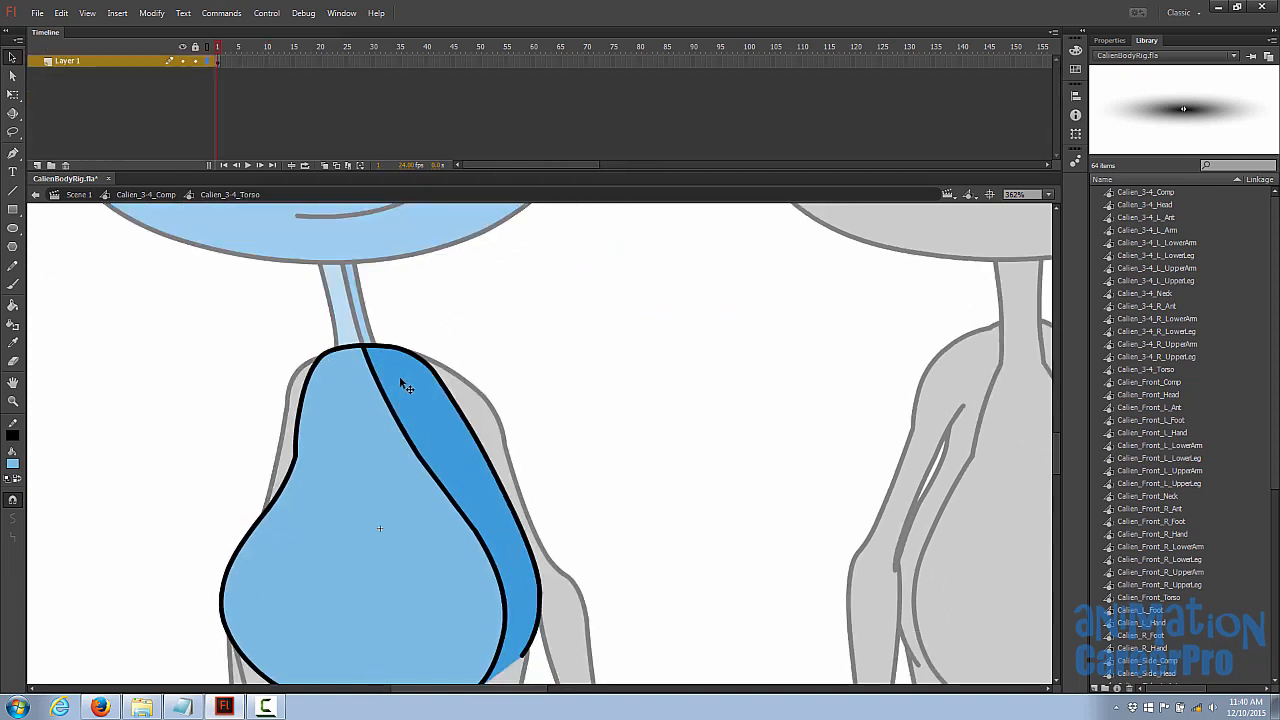
key(k)
key(v)
double_click(497, 363)
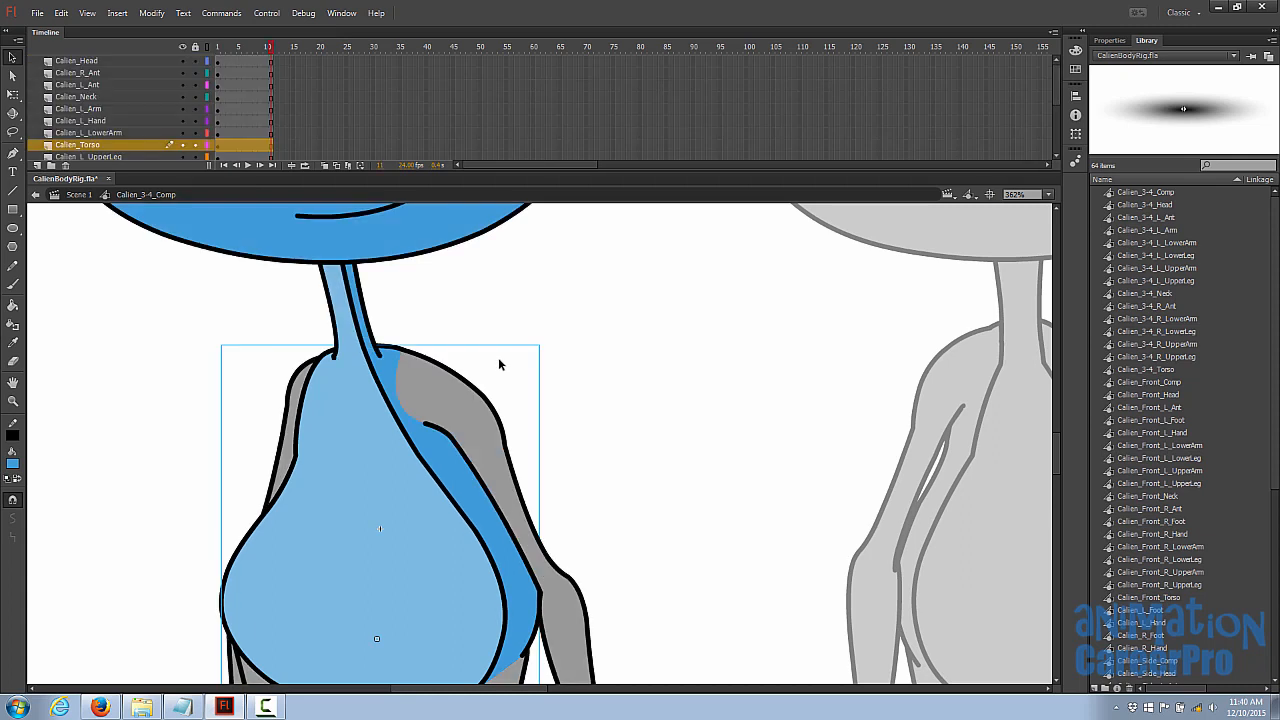
click(468, 407)
double_click(468, 407)
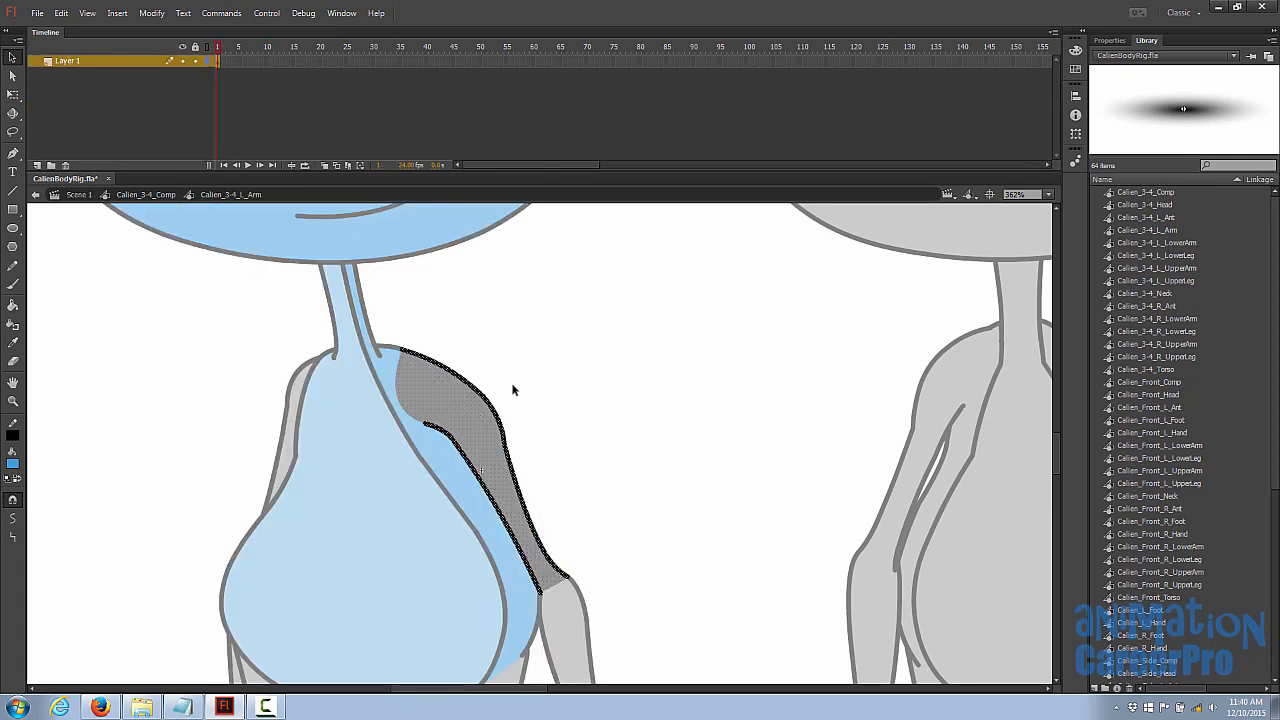
key(k)
click(480, 430)
Step: Open the Calien_3-4_L_LowerArm symbol and fill the forearm with the darker blue
drag(588, 549, 529, 491)
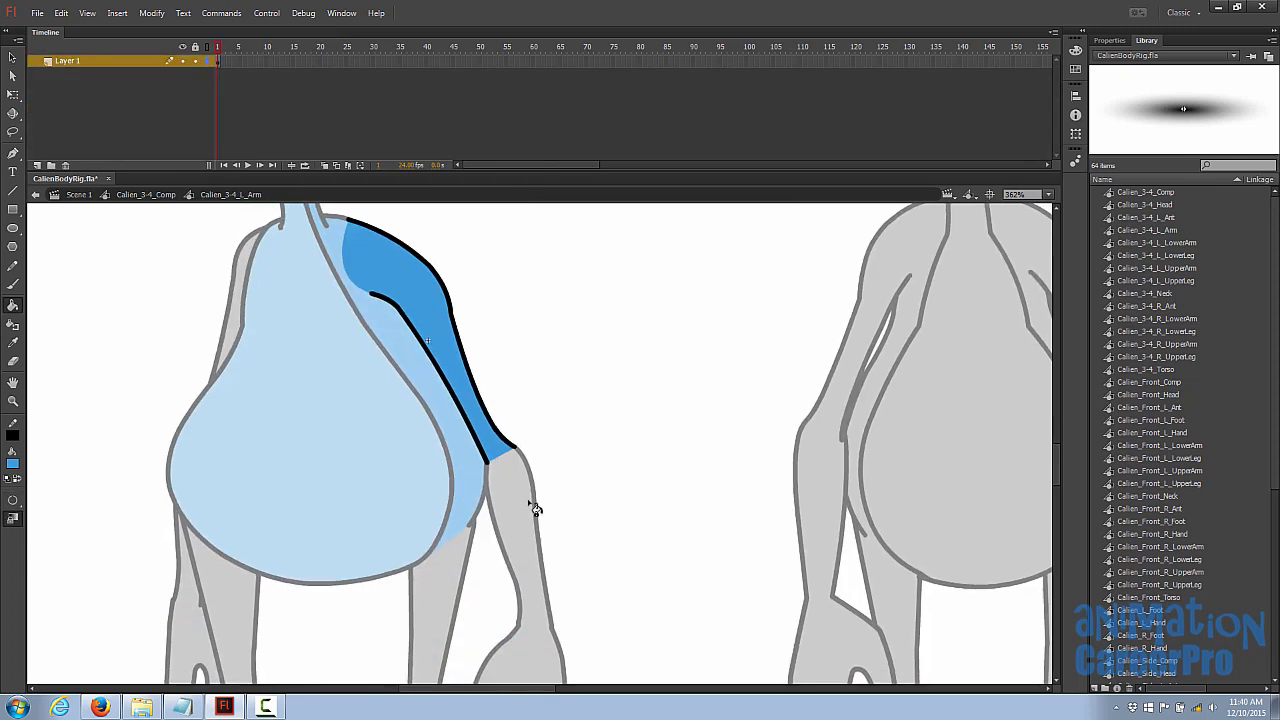
key(v)
double_click(532, 503)
double_click(534, 505)
key(k)
click(535, 510)
Step: Open the Calien_L_Hand symbol and fill the hand pose on frame 1 with the darker blue
scroll(523, 450, down, 5)
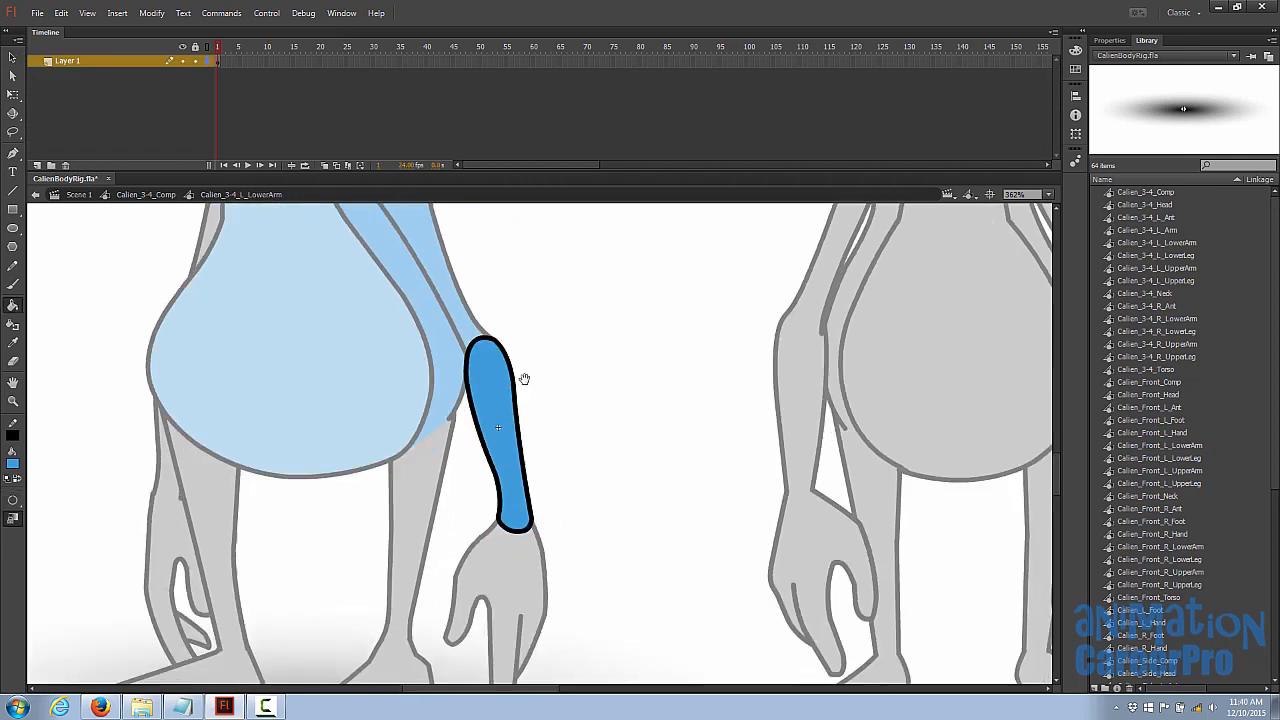
key(v)
double_click(521, 535)
double_click(520, 537)
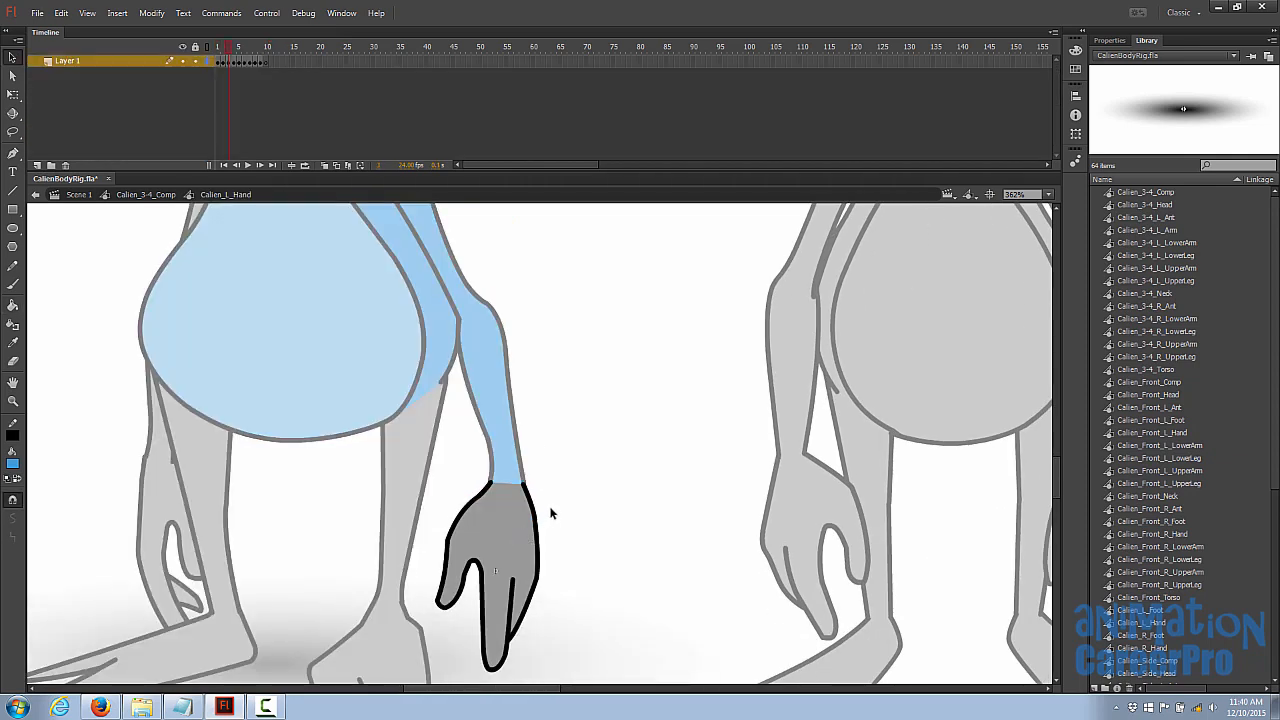
click(220, 47)
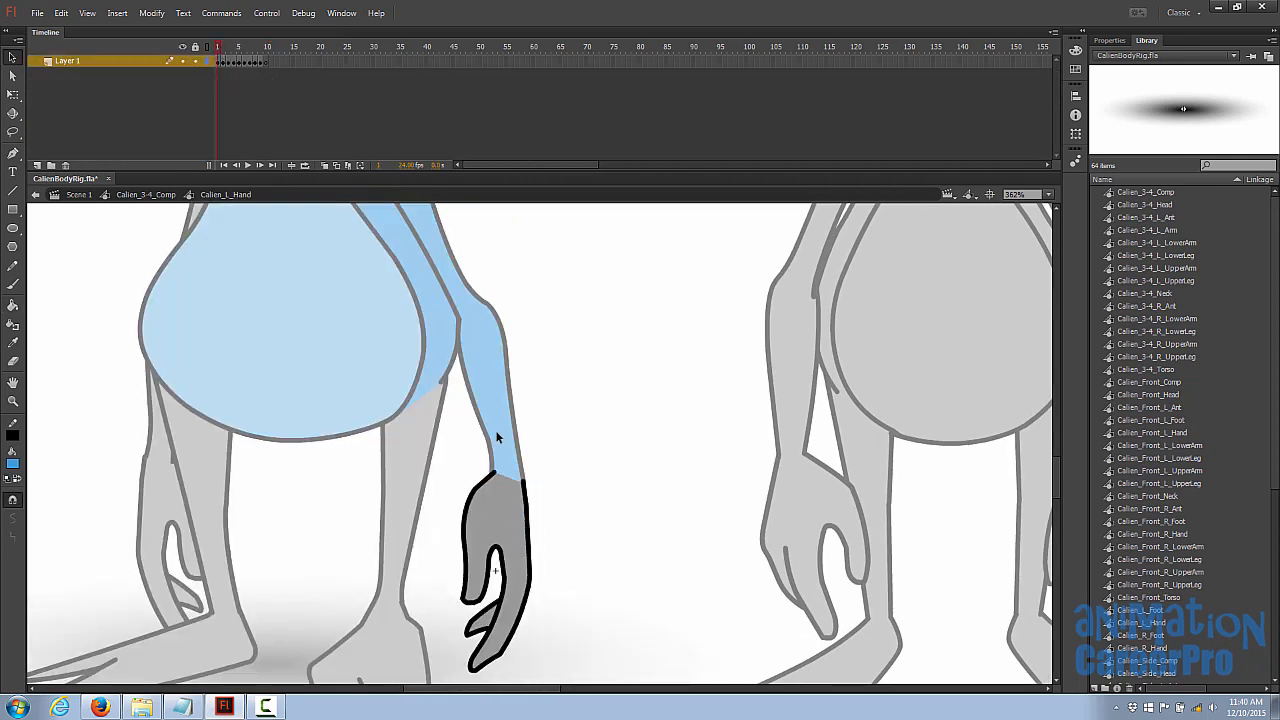
key(k)
click(513, 590)
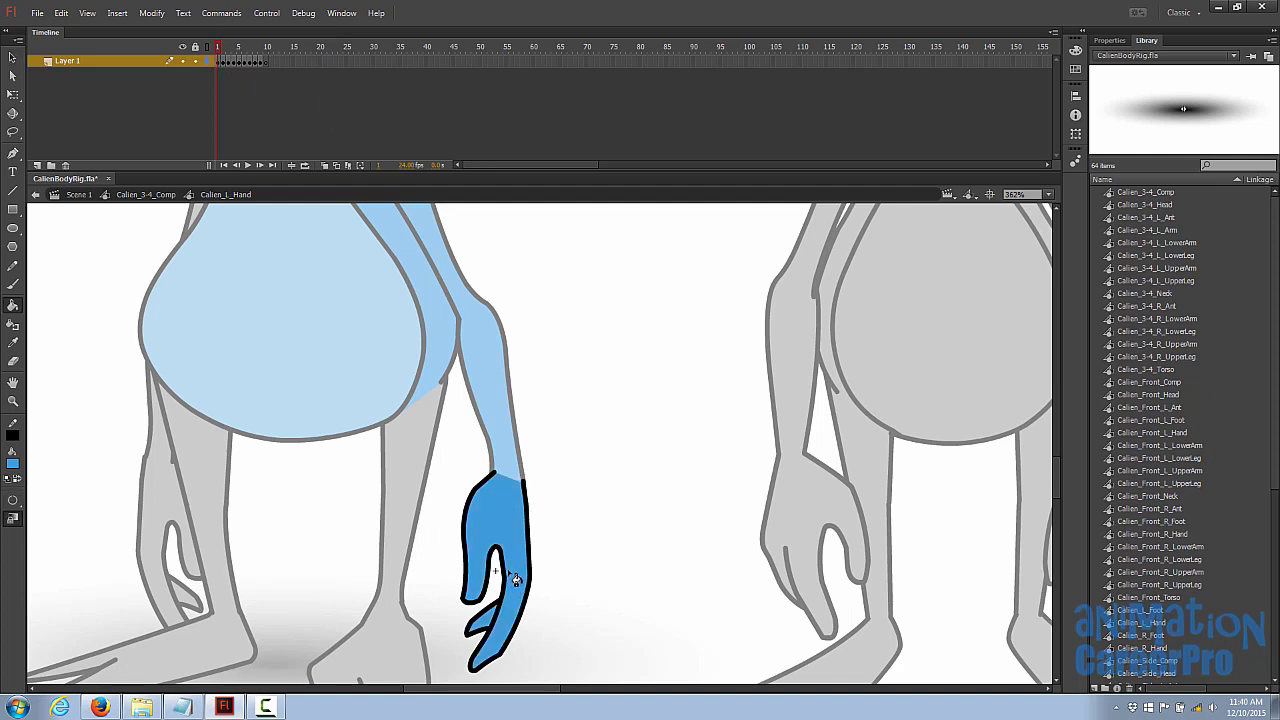
key(ctrl+z)
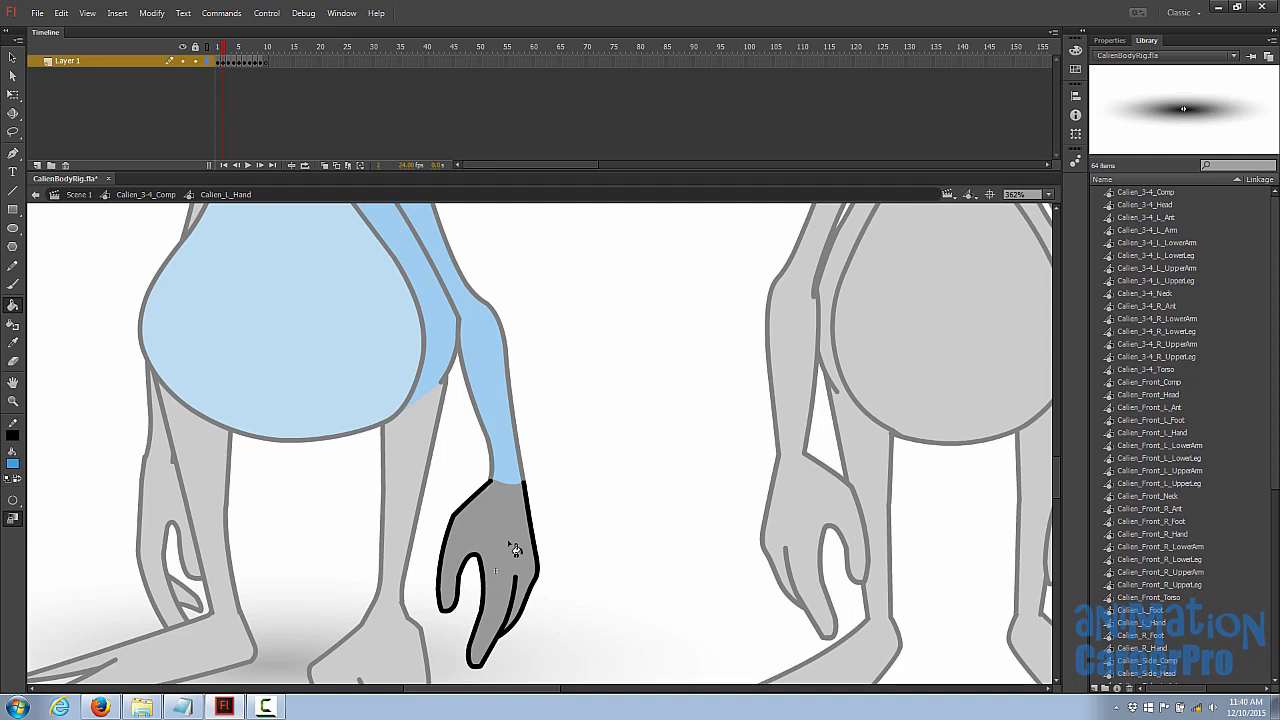
Step: Fill the hand poses on frames 2 to 6 with the darker blue, including the separate finger areas on frame 5
click(514, 547)
key(period)
click(514, 547)
key(period)
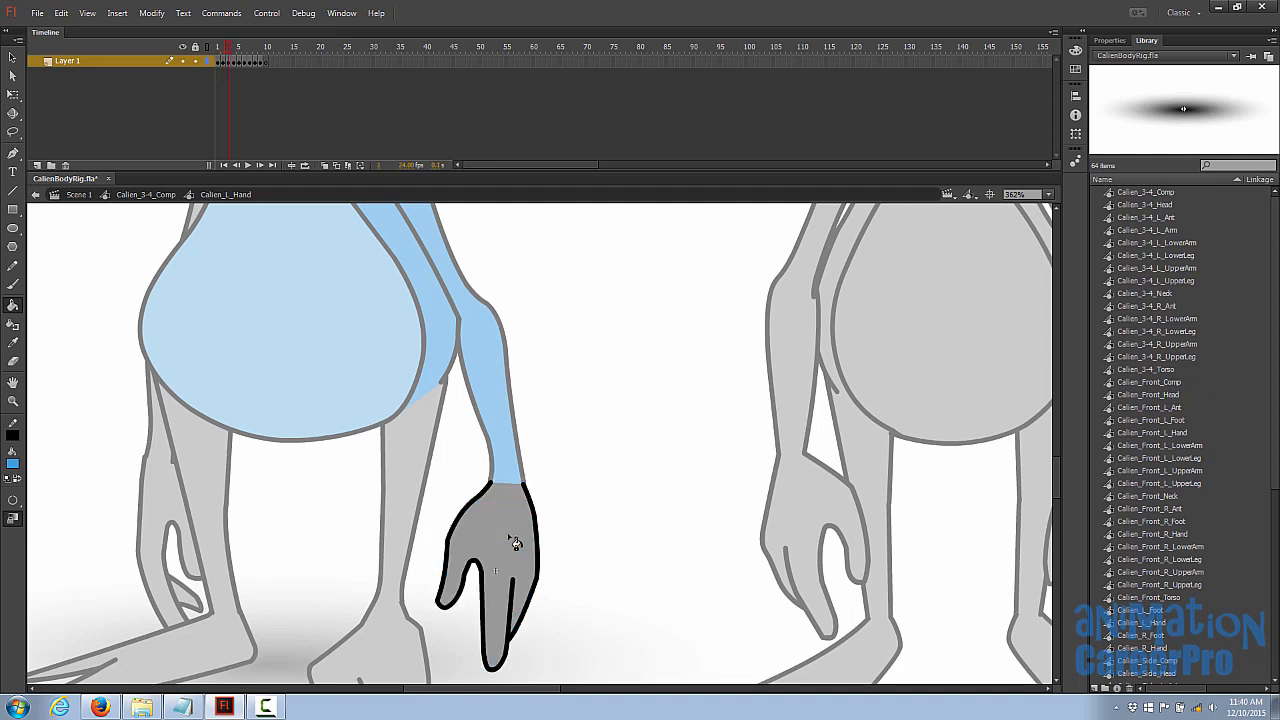
click(515, 543)
key(period)
click(515, 543)
key(period)
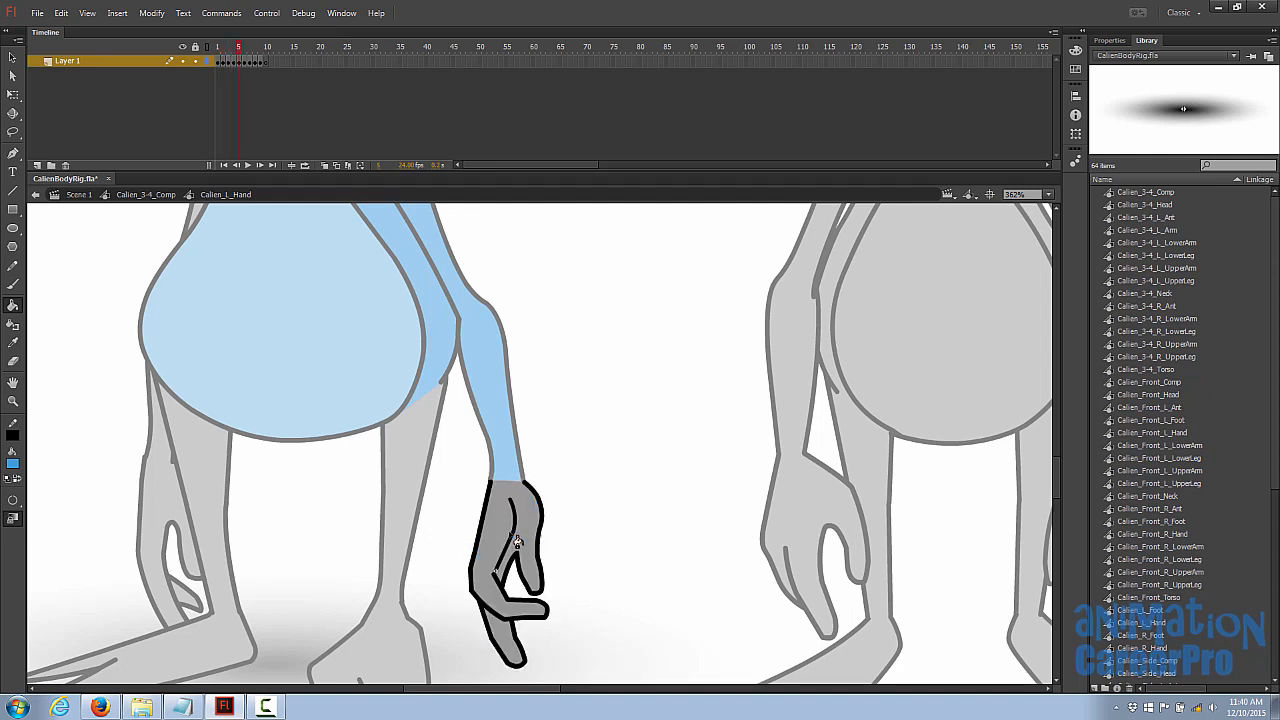
click(526, 535)
click(508, 639)
key(period)
click(514, 555)
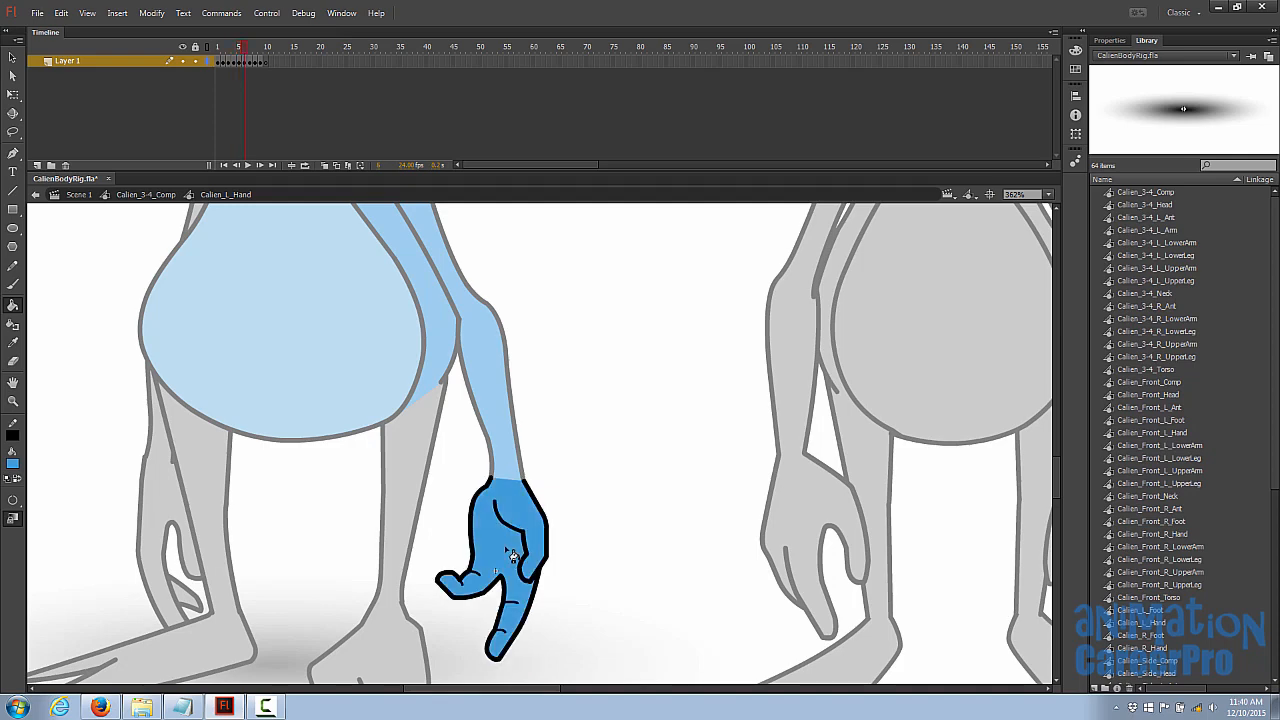
Step: Step forward and back through the hand symbol's frames to check the fill of each pose
key(period)
key(period)
key(period)
key(comma)
key(comma)
key(comma)
key(comma)
key(comma)
key(comma)
key(comma)
key(comma)
key(comma)
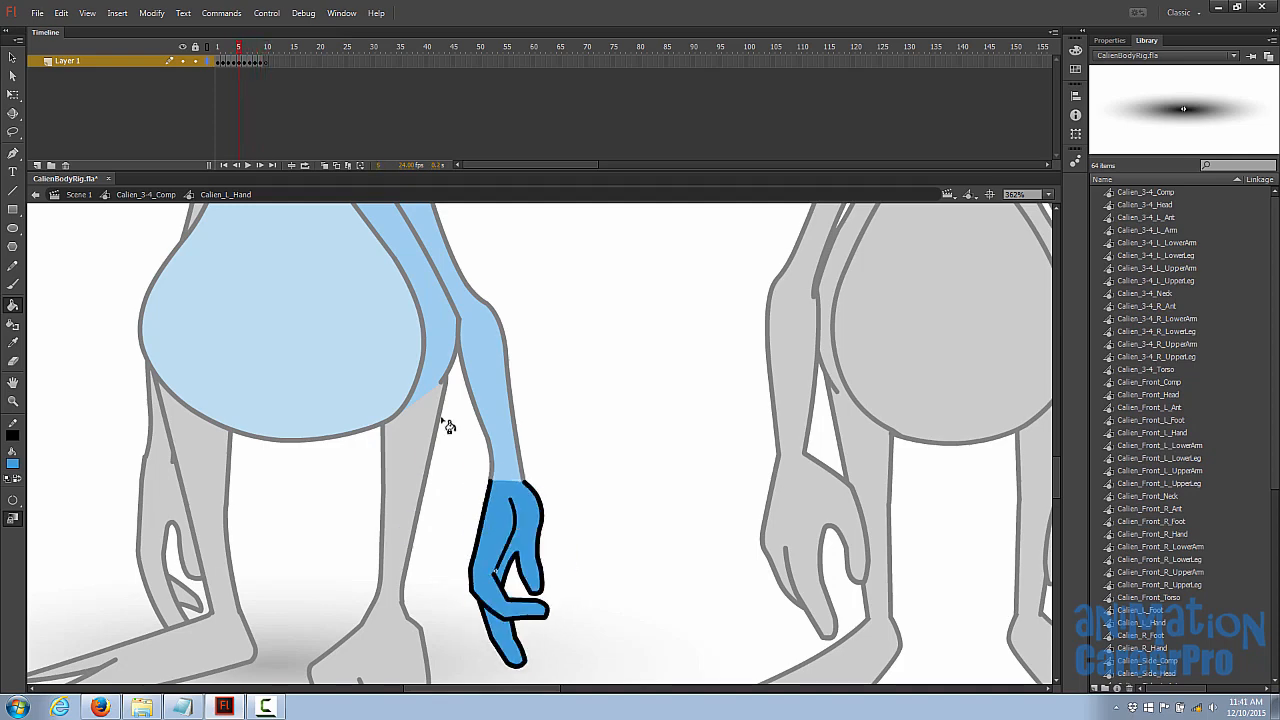
Step: Open the Calien_3-4_R_UpperArm symbol and fill the upper arm with the darker blue
drag(317, 363, 504, 553)
key(v)
double_click(403, 340)
double_click(408, 338)
key(k)
click(430, 337)
Step: Open the Calien_3-4_R_LowerArm symbol and fill the forearm with the darker blue
key(v)
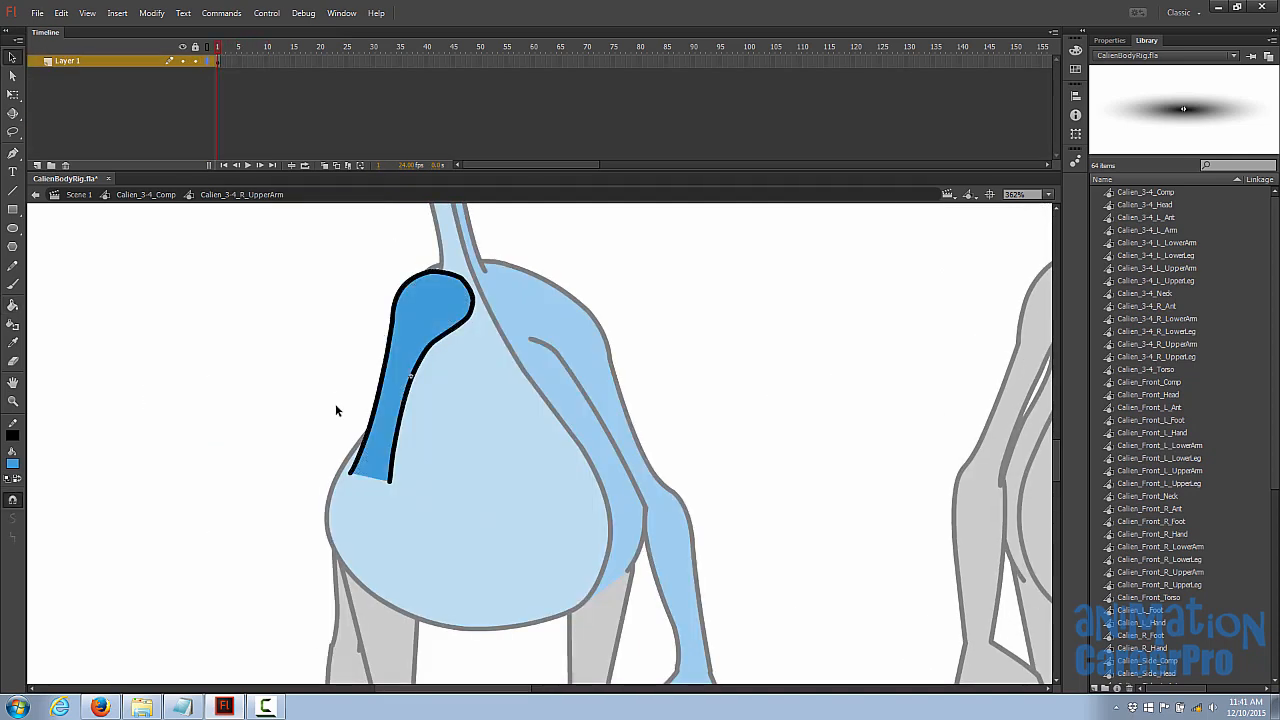
double_click(336, 408)
double_click(396, 490)
key(k)
click(407, 481)
Step: Open the Calien_R_Hand symbol and fill the hand poses on frames 1 to 5 with the darker blue
key(v)
double_click(399, 553)
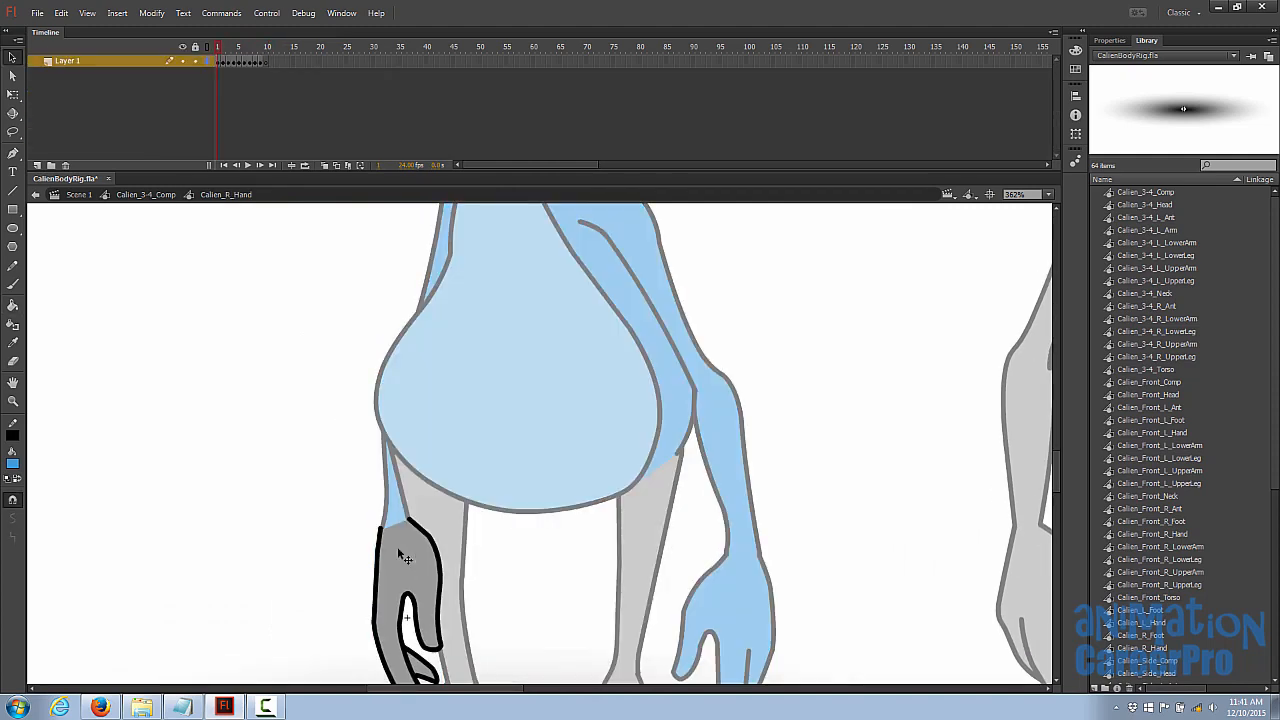
key(k)
click(408, 560)
key(period)
key(period)
key(period)
key(period)
click(428, 645)
scroll(430, 646, down, 3)
key(comma)
key(comma)
key(comma)
key(comma)
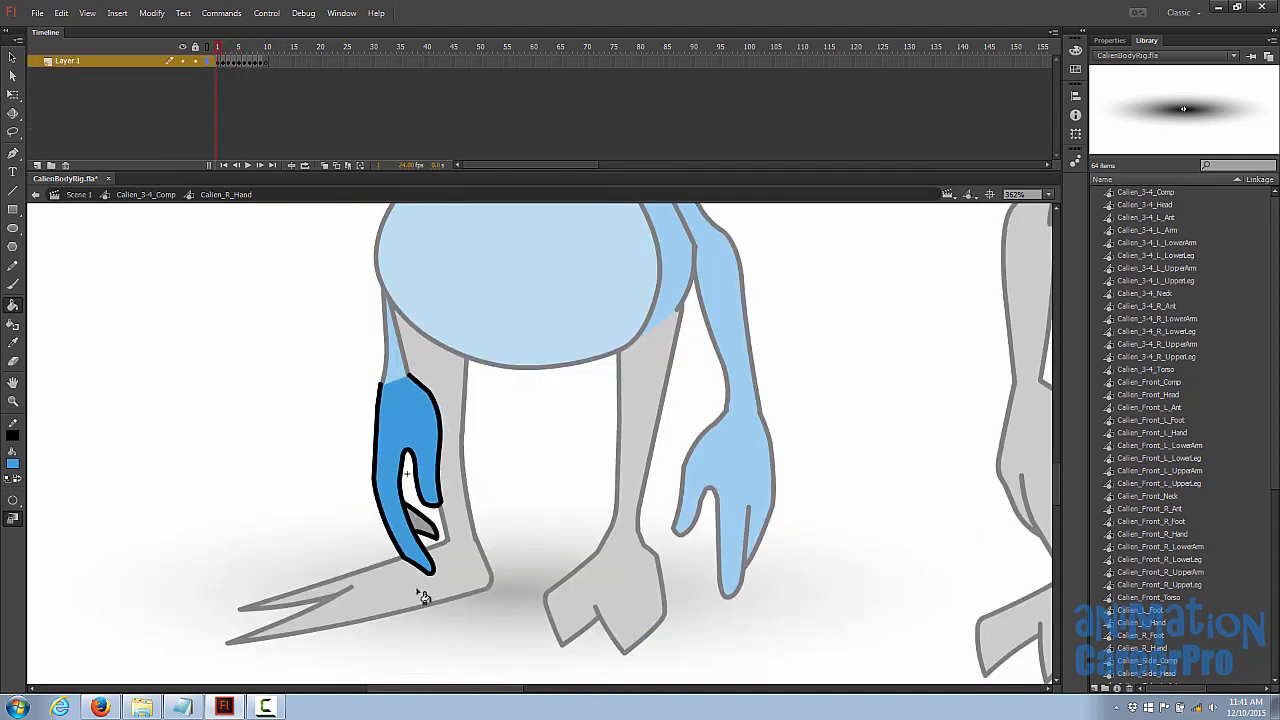
Step: Fill the right-hand poses on frames 6 to 9 with the darker blue, including the separate finger area on frame 9
key(period)
key(period)
key(period)
key(period)
key(period)
click(414, 466)
key(period)
click(412, 459)
key(period)
click(412, 452)
key(period)
click(412, 436)
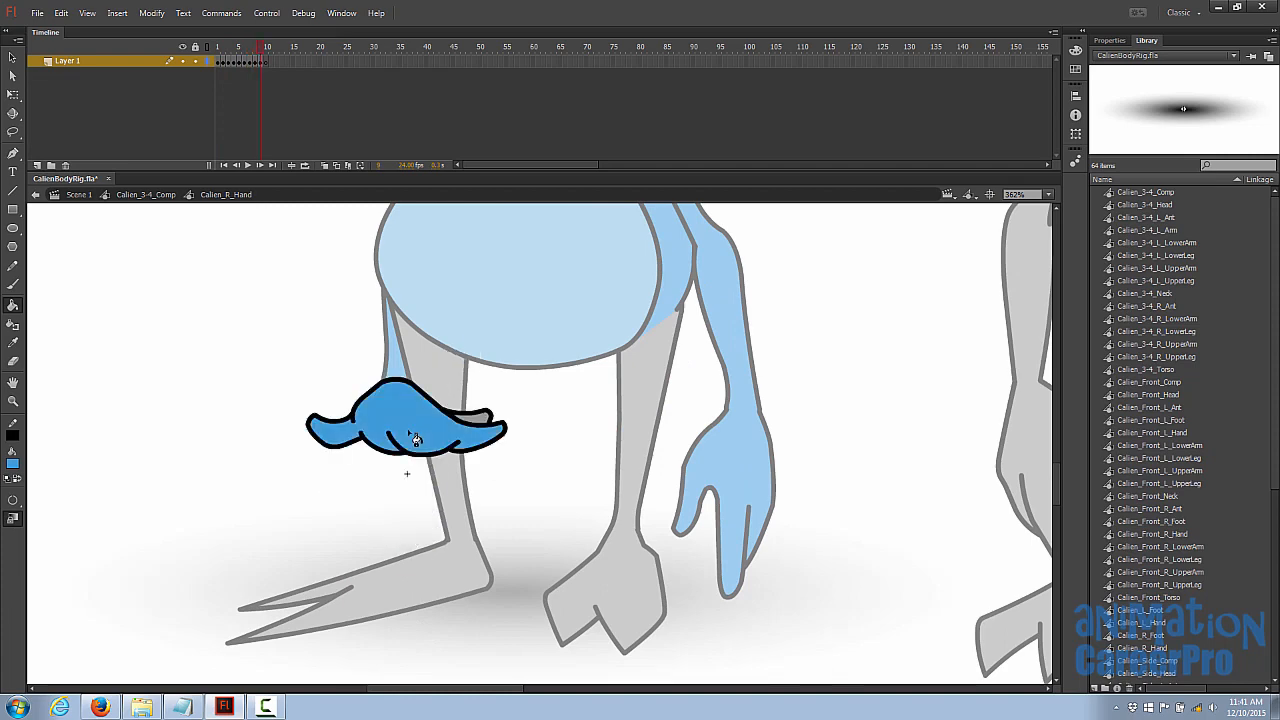
click(490, 424)
drag(257, 49, 200, 75)
Step: Open the right upper-leg and lower-leg symbols in turn and fill each with the darker blue
key(v)
double_click(454, 380)
key(k)
click(453, 386)
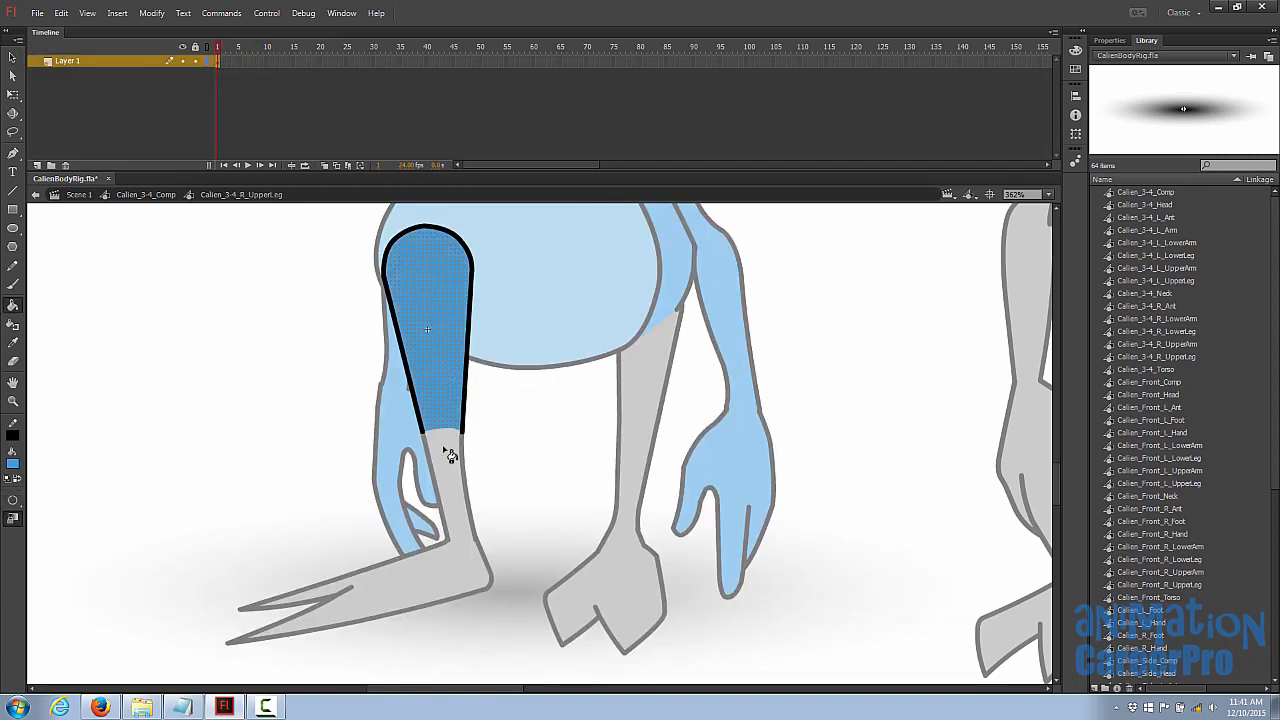
key(v)
double_click(444, 446)
key(k)
click(446, 458)
Step: Open the Calien_R_Foot symbol and fill the foot pose on frame 1 with the darker blue
key(v)
double_click(456, 564)
key(k)
click(456, 565)
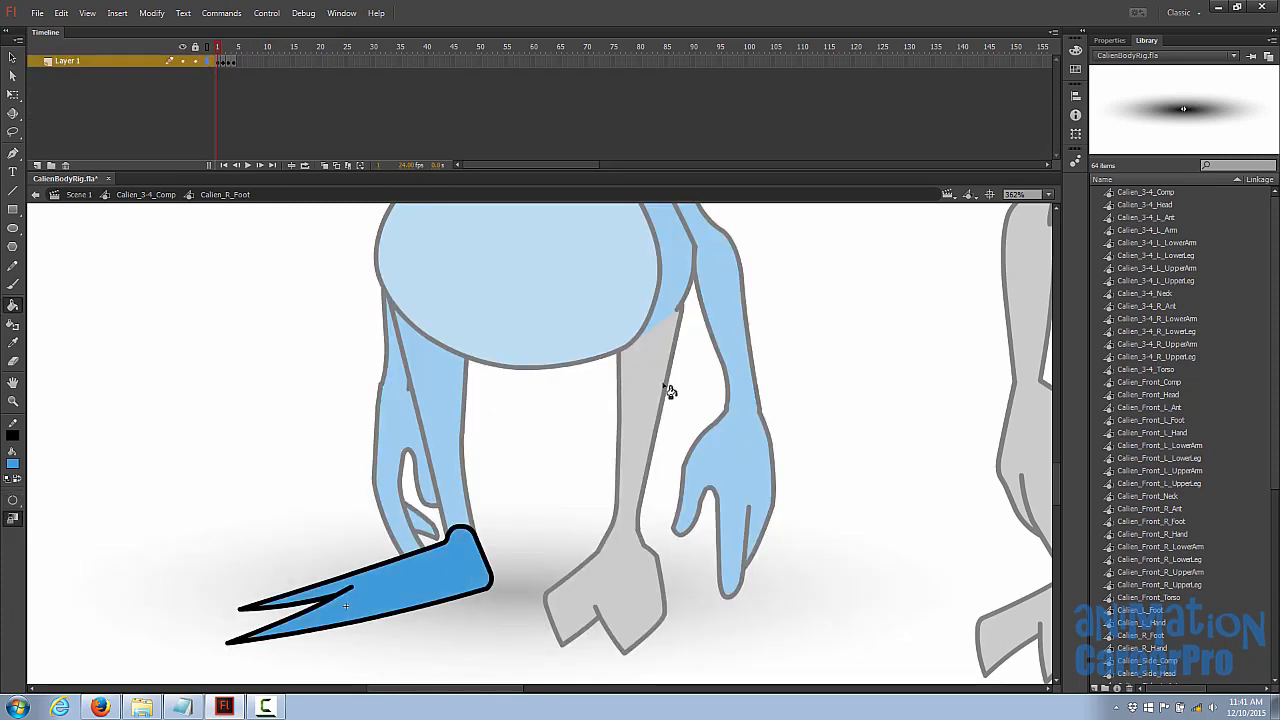
Step: Open the left upper-leg and lower-leg symbols in turn and fill each with the darker blue
key(v)
double_click(653, 384)
key(k)
click(649, 386)
key(v)
double_click(640, 472)
Step: Open the Calien_L_Foot symbol and fill the foot poses on frames 1 to 5 with the darker blue
key(v)
double_click(634, 568)
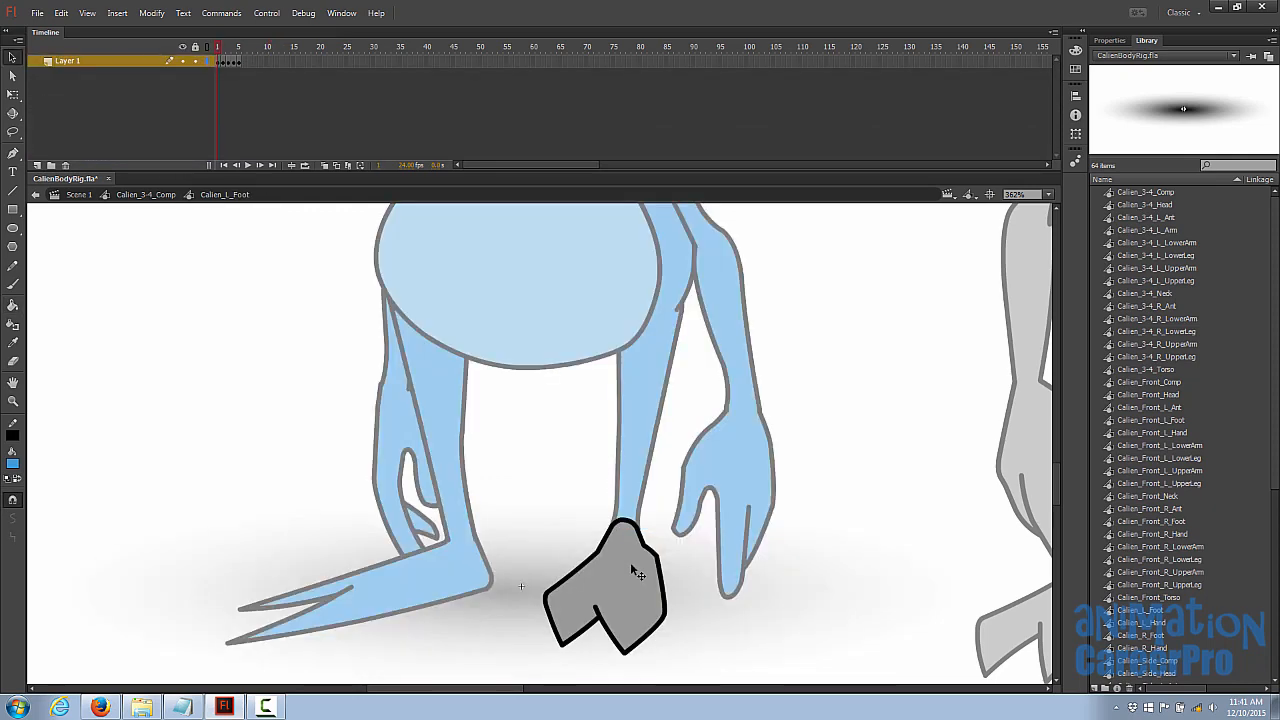
key(k)
click(634, 569)
key(period)
click(622, 562)
key(period)
click(625, 568)
click(628, 567)
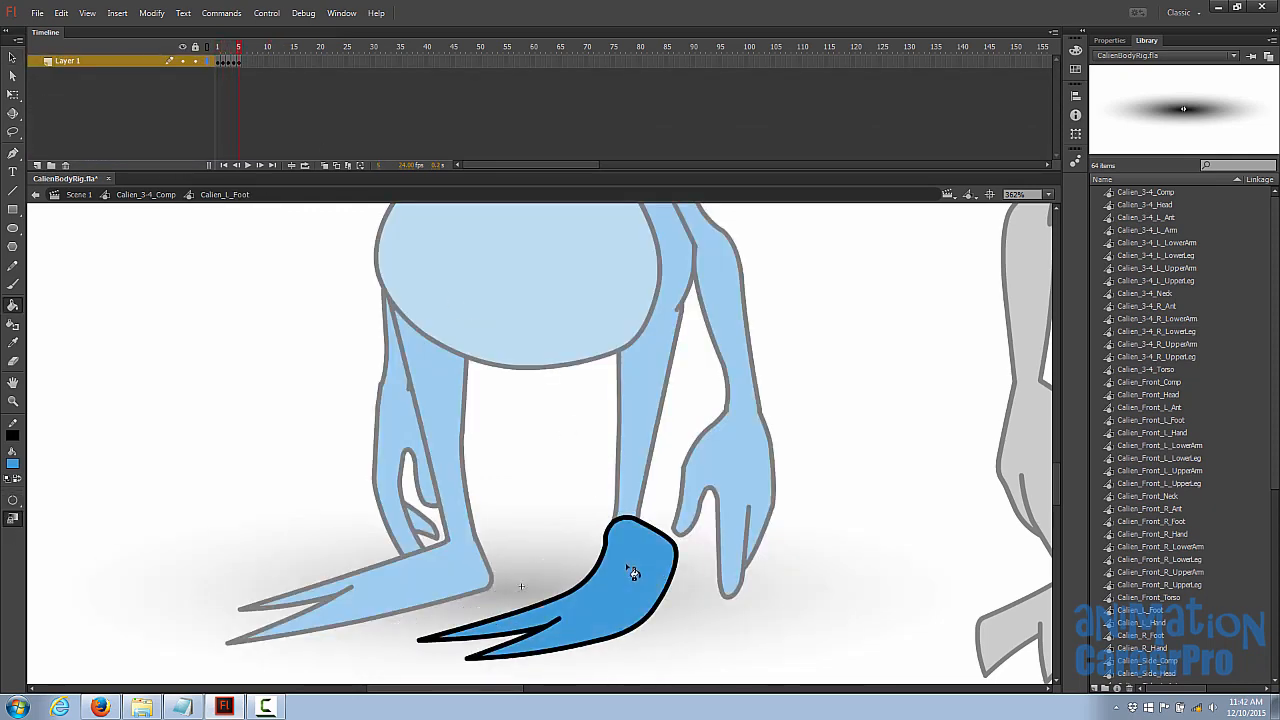
key(comma)
Step: Reopen the Calien_R_Foot symbol and fill the foot poses on frames 2 to 4 with the darker blue
key(v)
double_click(467, 562)
key(period)
key(k)
click(438, 569)
key(period)
click(406, 552)
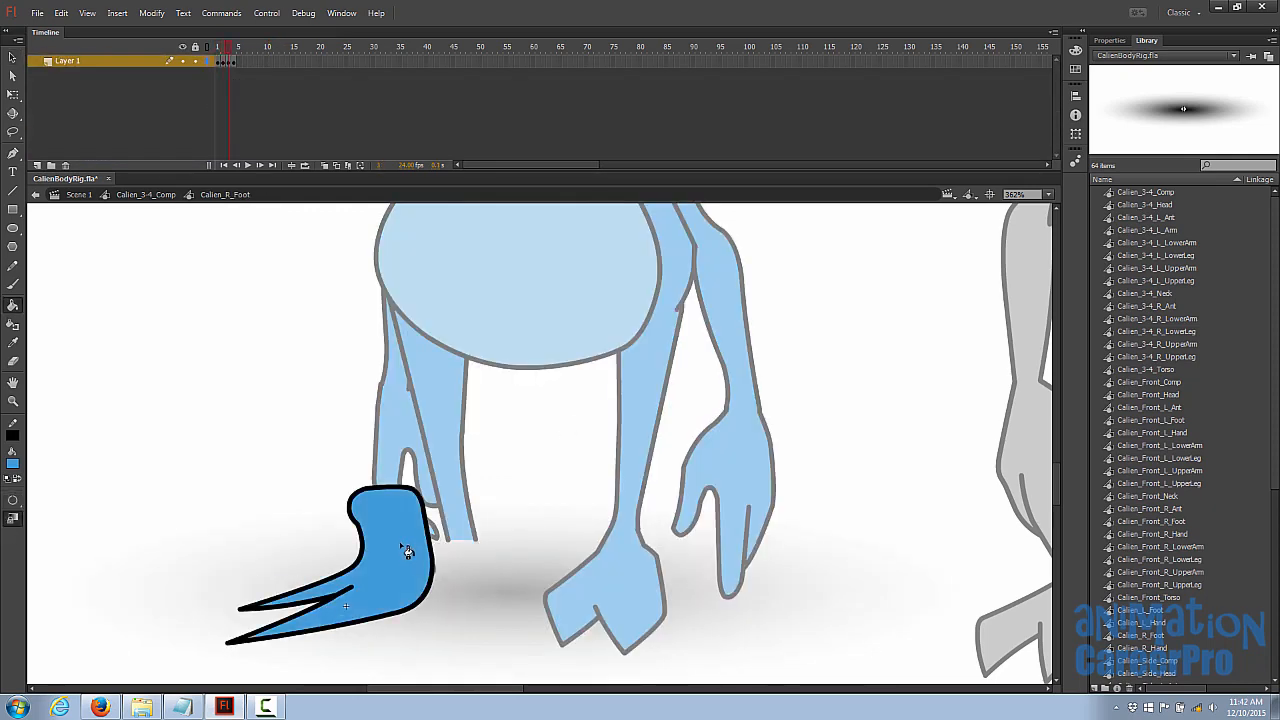
key(period)
click(403, 565)
Step: Return to the Calien_3-4_Comp symbol and review the whole recolored alien and its arm parts
click(146, 195)
key(z)
drag(354, 217, 584, 599)
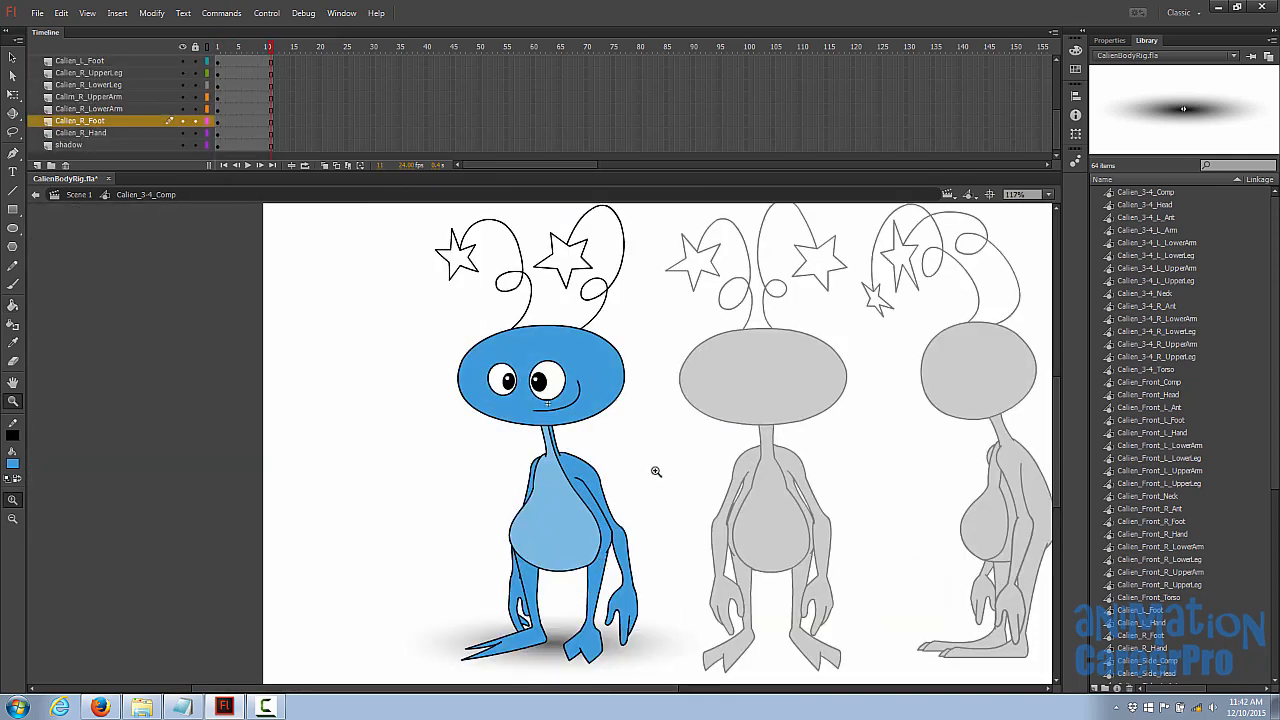
drag(691, 471, 474, 445)
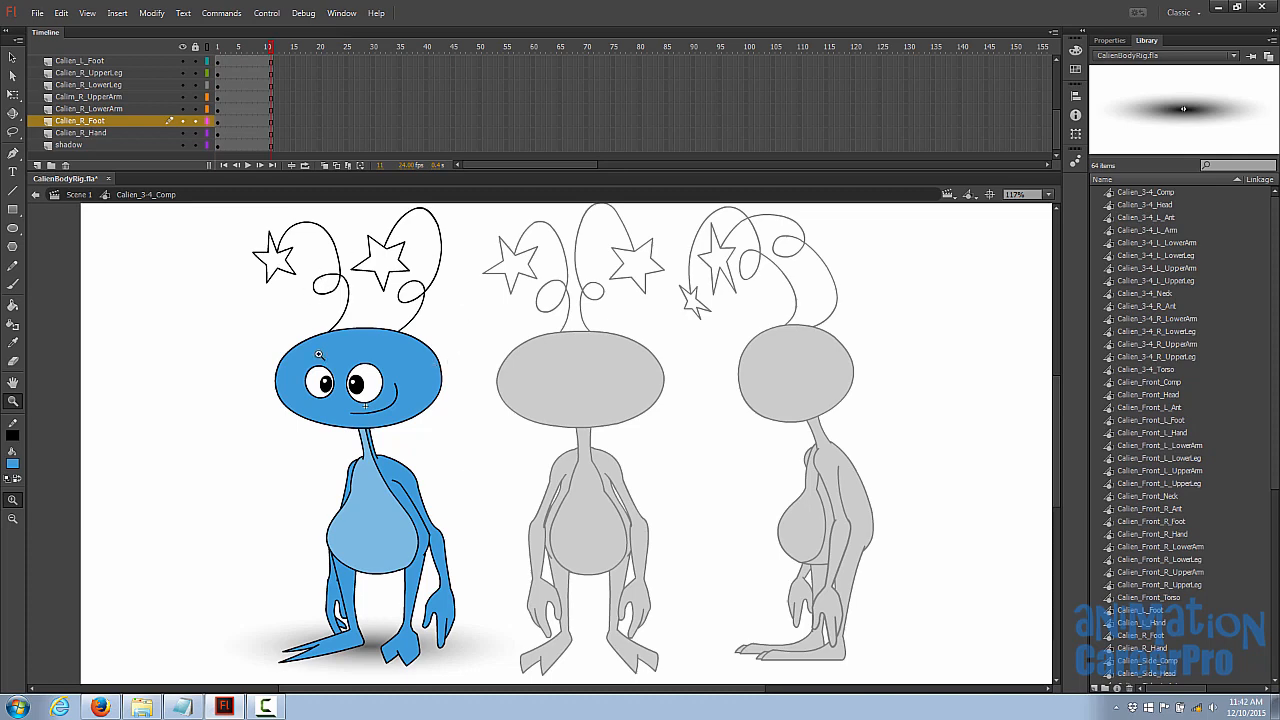
drag(319, 354, 316, 330)
key(v)
click(442, 518)
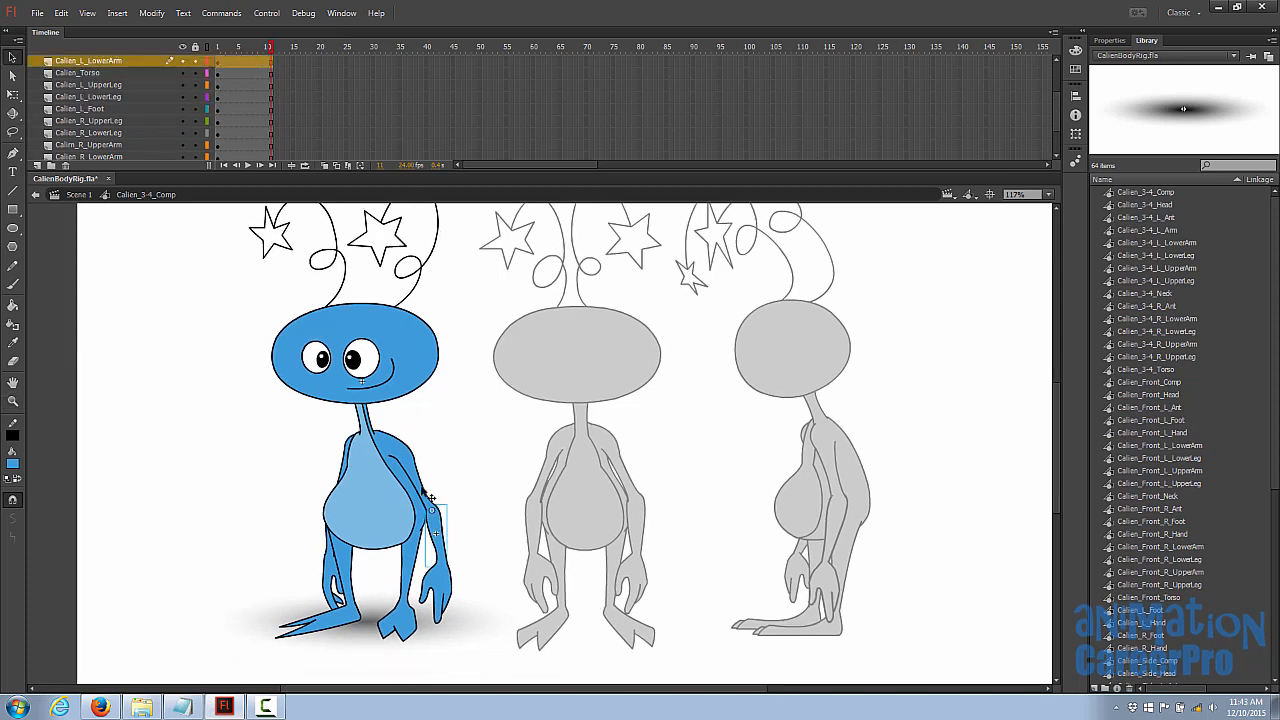
click(424, 490)
click(452, 493)
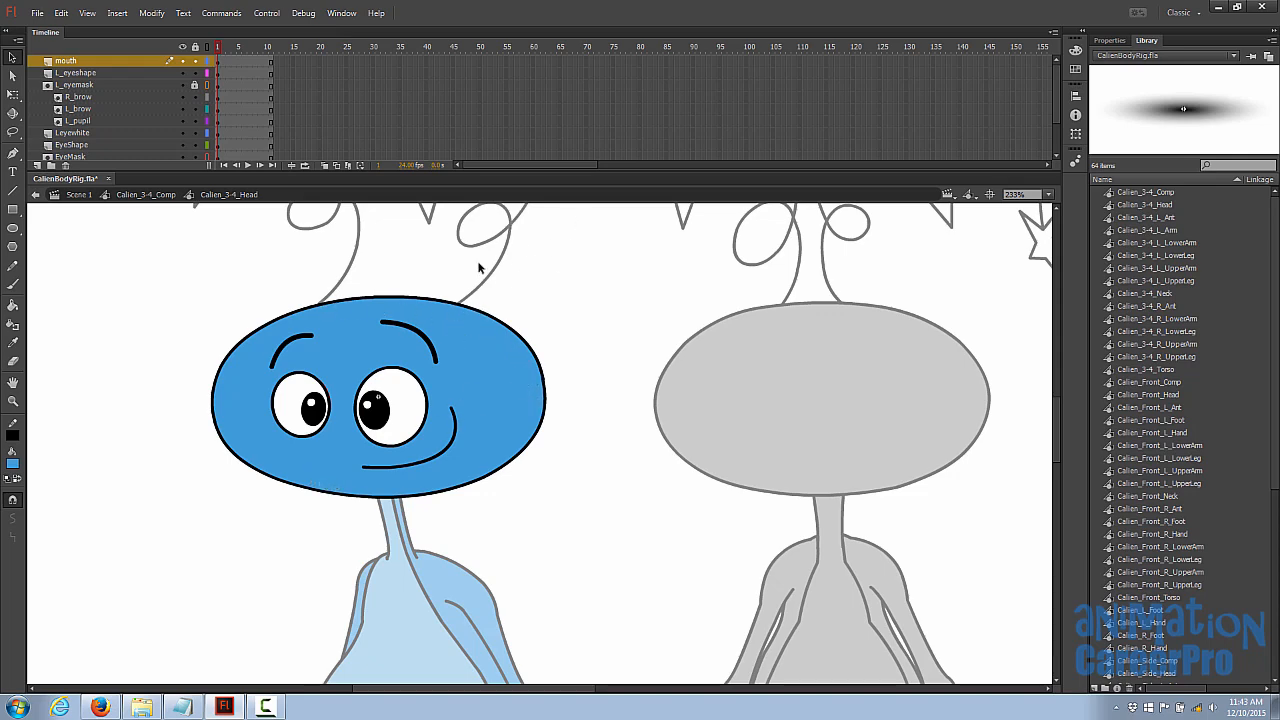
Step: Open the Mouth symbol inside the head and set the Line tool's stroke size to 1
click(355, 483)
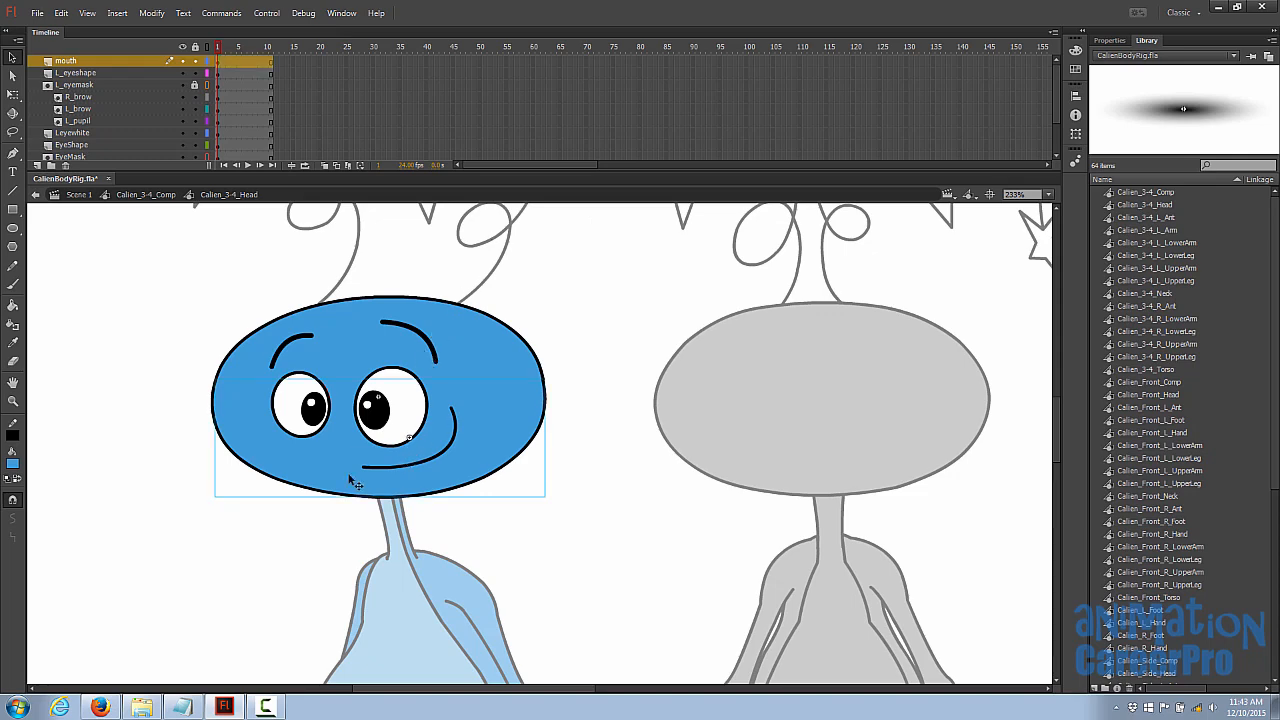
double_click(355, 483)
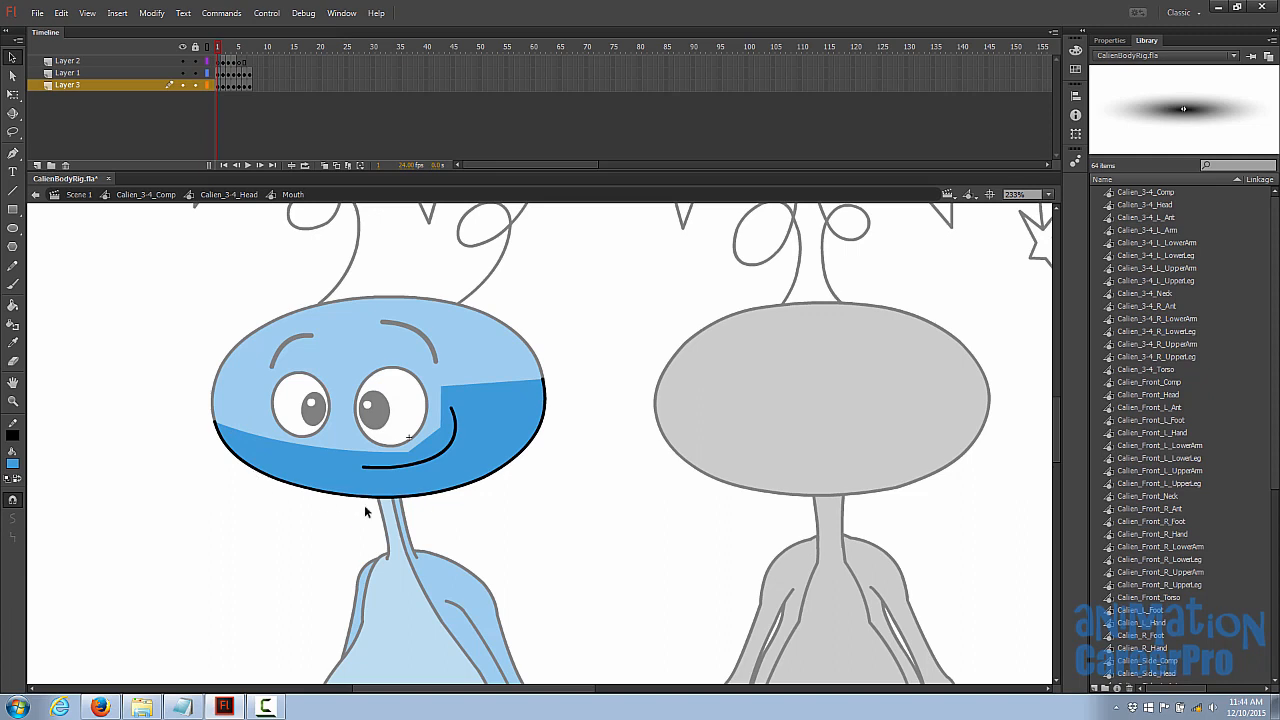
key(ctrl+=)
key(n)
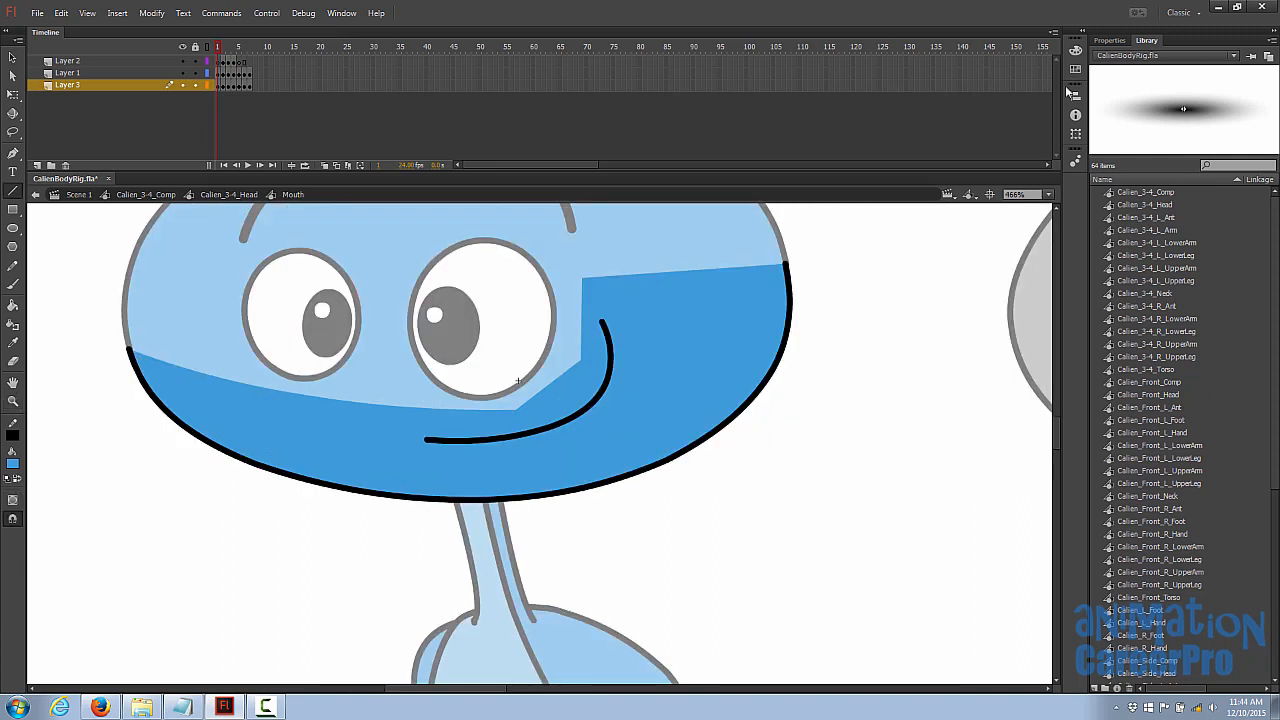
click(1109, 40)
click(1233, 132)
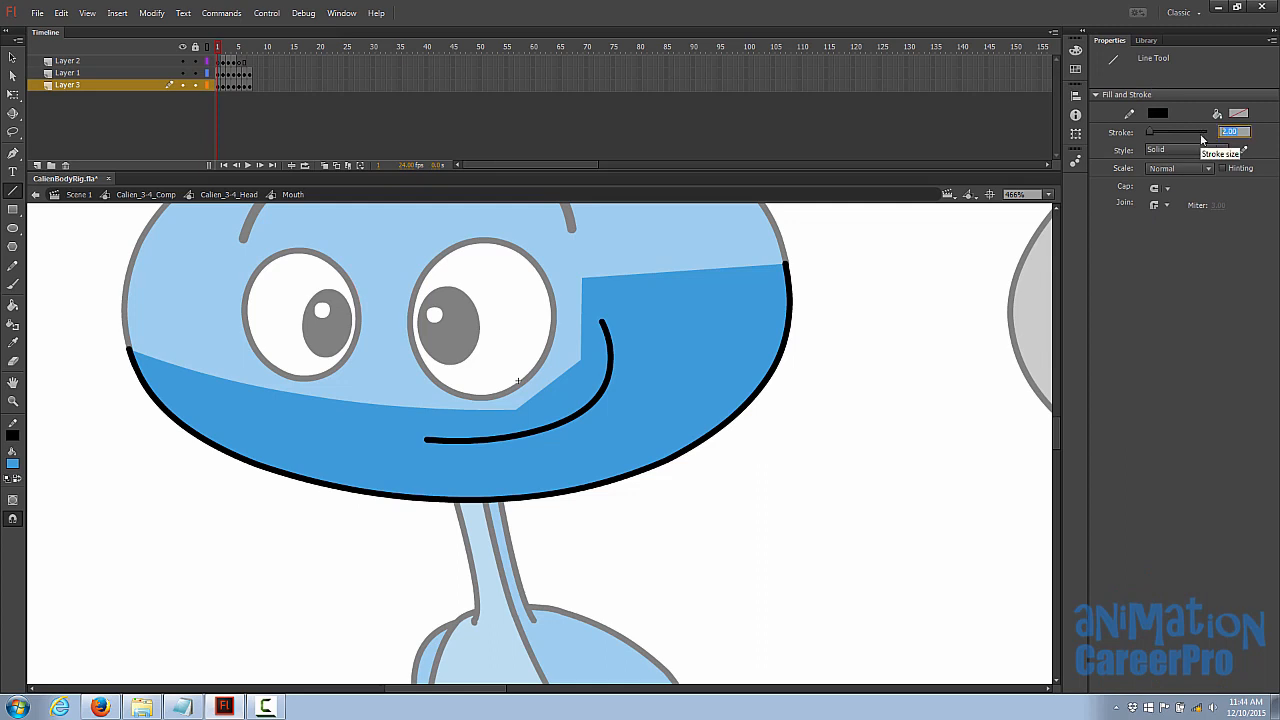
text(1)
key(Return)
Step: Draw a line across the lower face from the left edge to the chin's right side and bend it to follow the jaw
drag(131, 351, 612, 480)
key(v)
drag(249, 434, 231, 439)
drag(390, 470, 391, 478)
Step: Sample the face's blue and darken it to 2F75A3 as the shadow fill color
key(i)
click(369, 432)
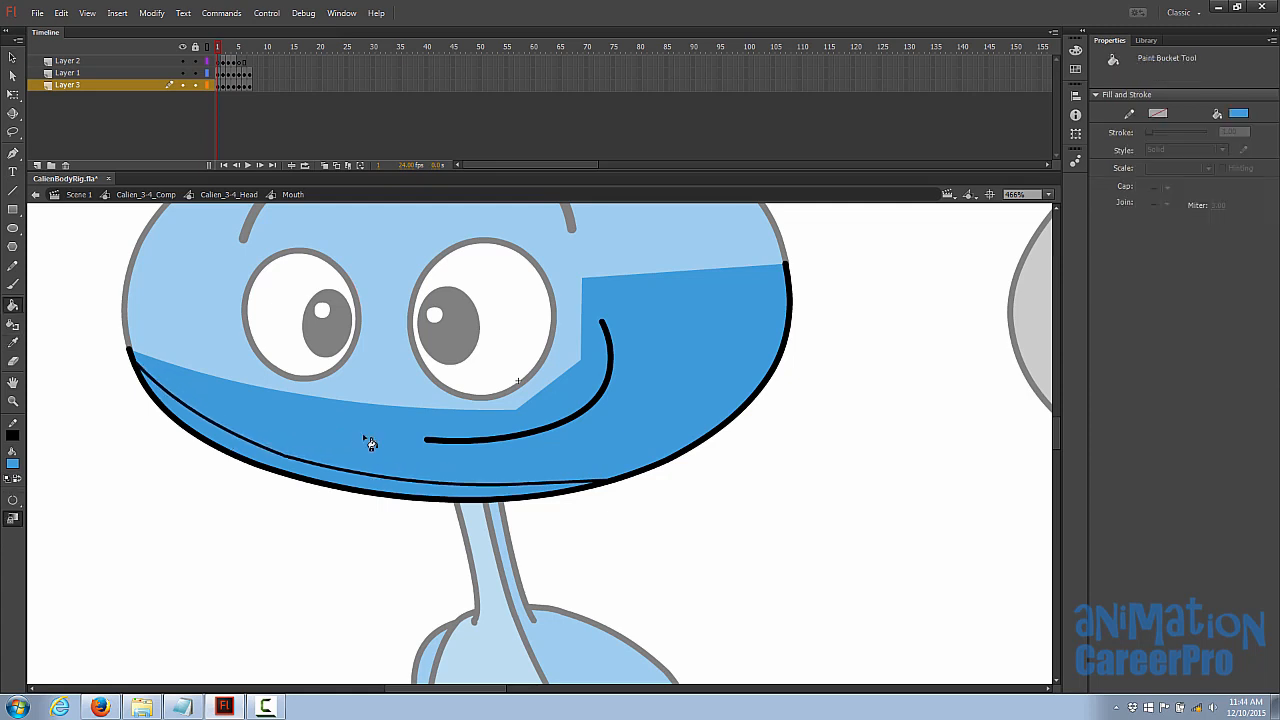
click(16, 463)
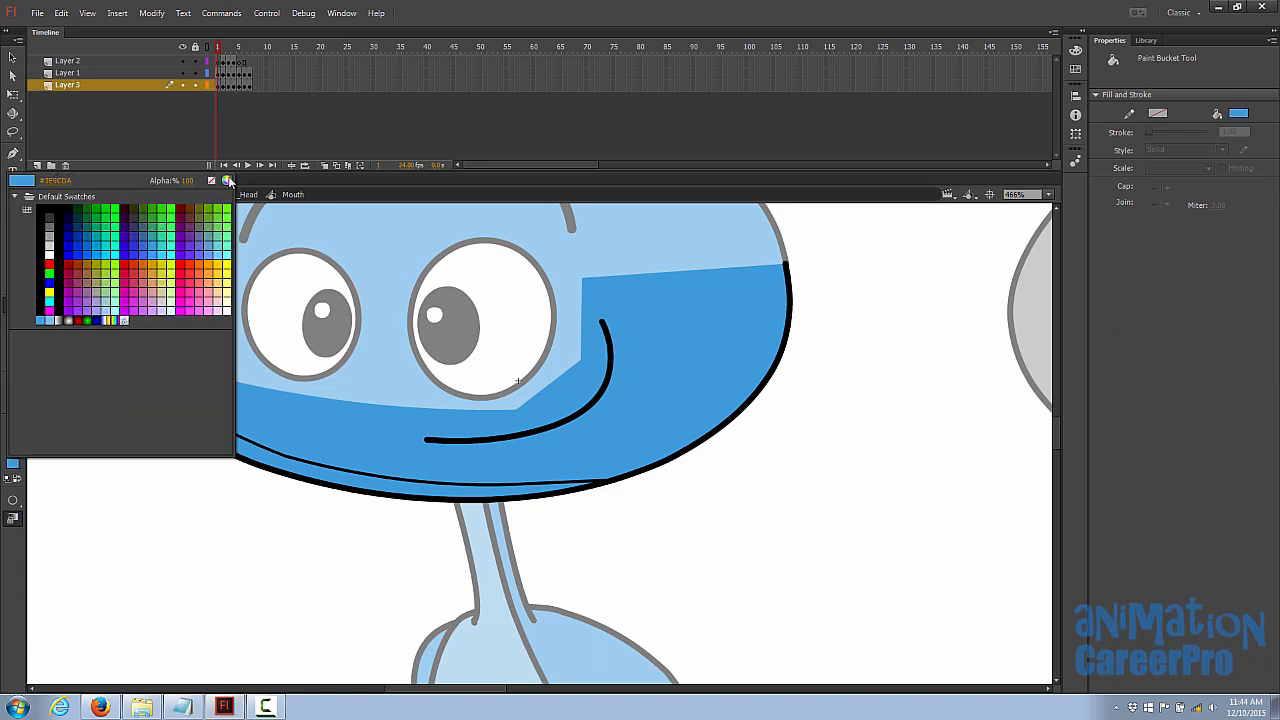
click(227, 180)
click(220, 85)
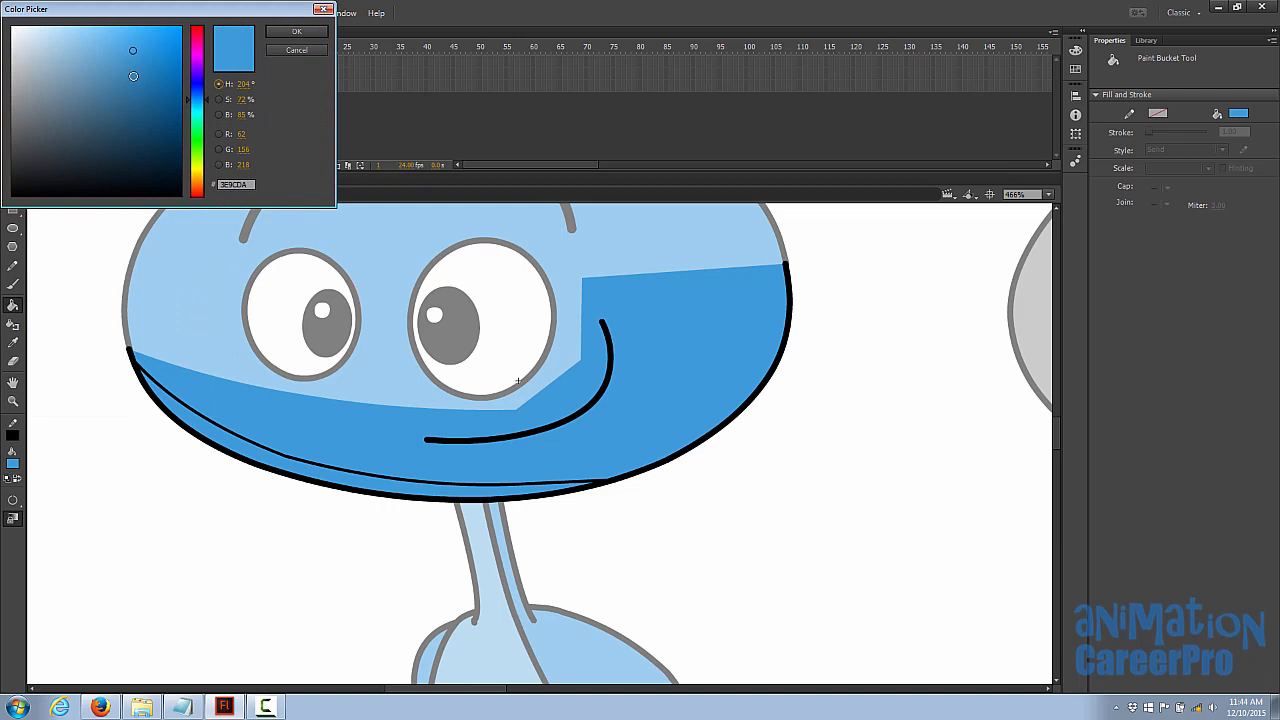
drag(131, 50, 130, 84)
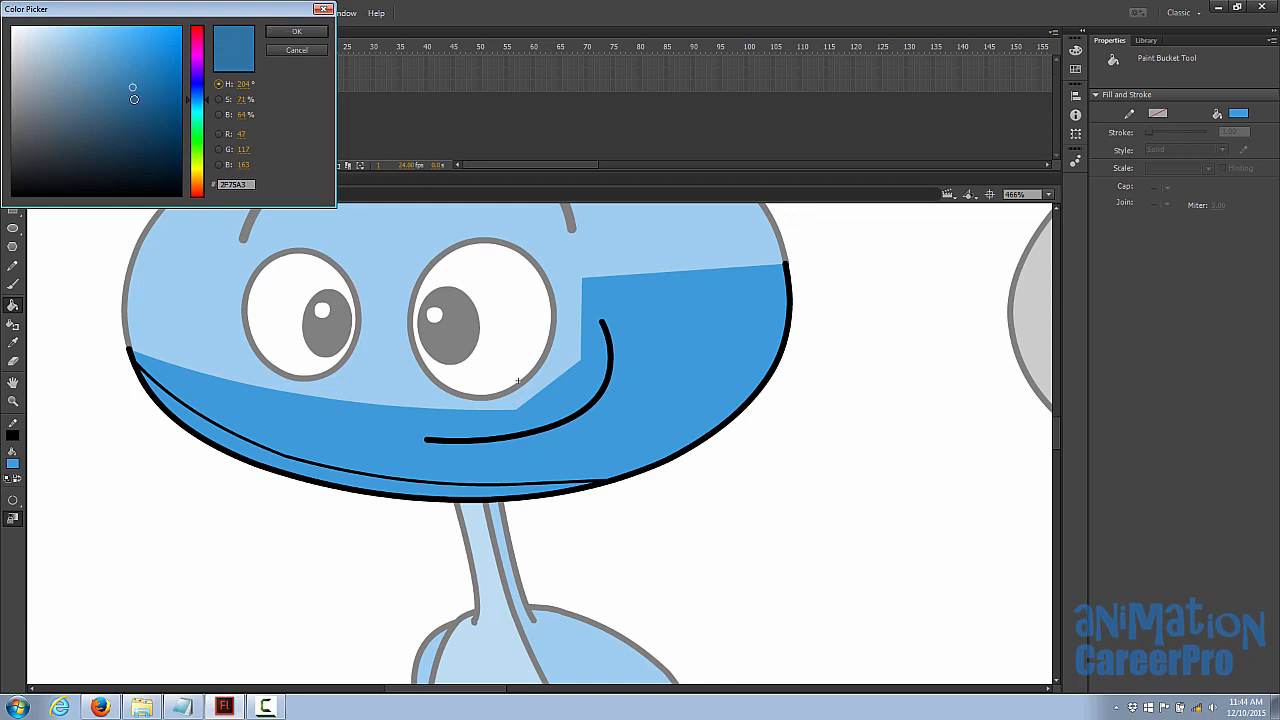
click(290, 32)
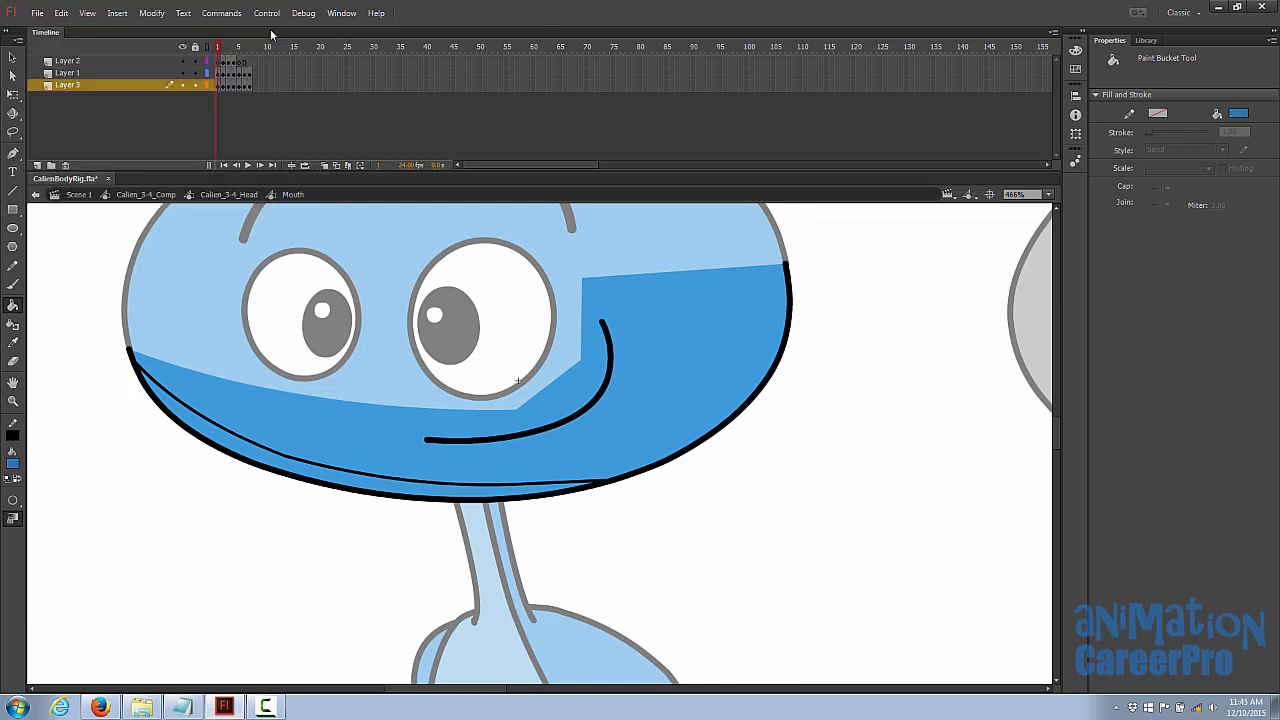
Step: Fill the strip under the jaw line with the shadow blue and delete the guide line
click(319, 480)
key(v)
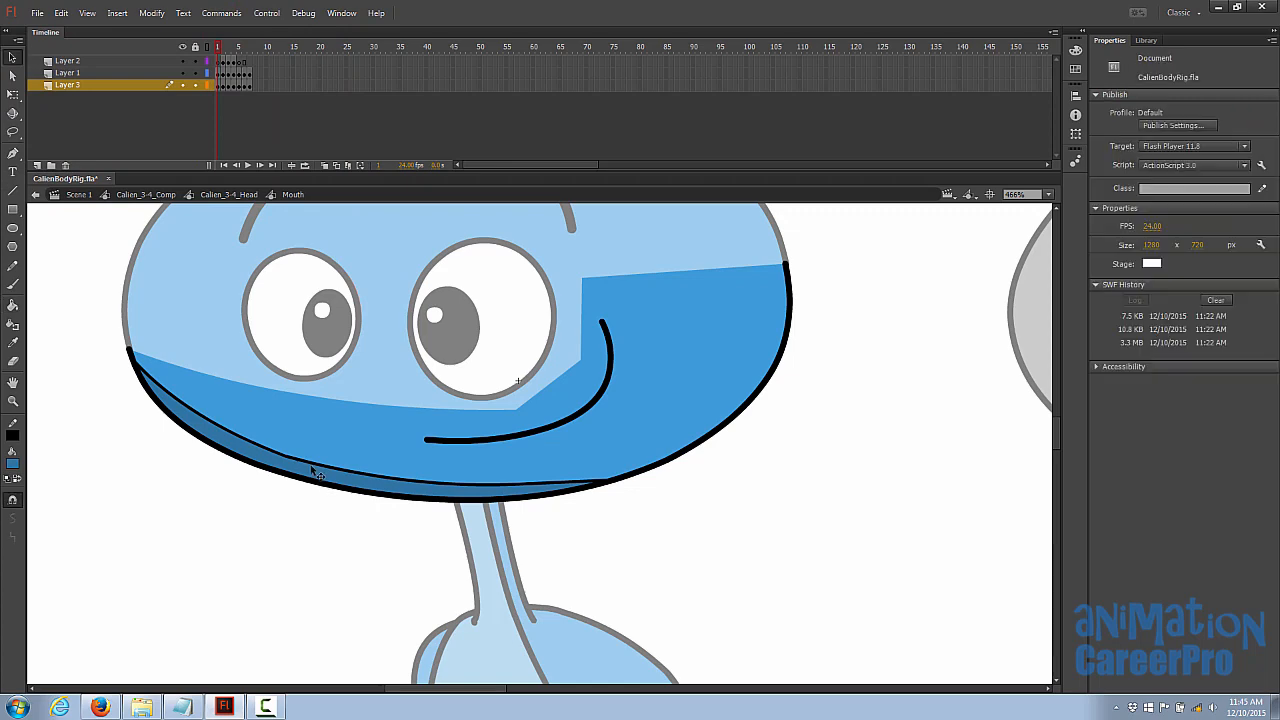
click(312, 469)
key(Delete)
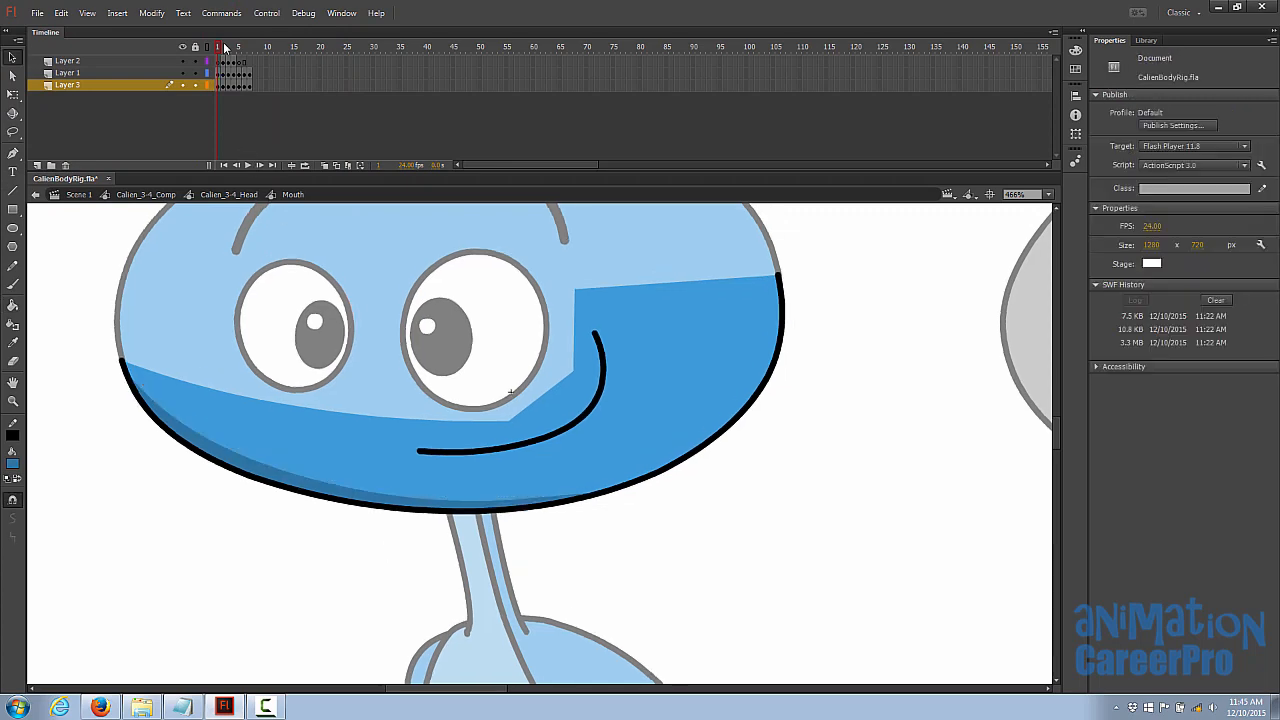
Step: Leave the Mouth and head symbols and open the Calien_3-4_Neck symbol for editing
mouse_move(222, 46)
mouse_down()
mouse_move(245, 52)
mouse_move(221, 55)
mouse_up()
scroll(525, 411, down, 1)
key(z)
alt+click(556, 543)
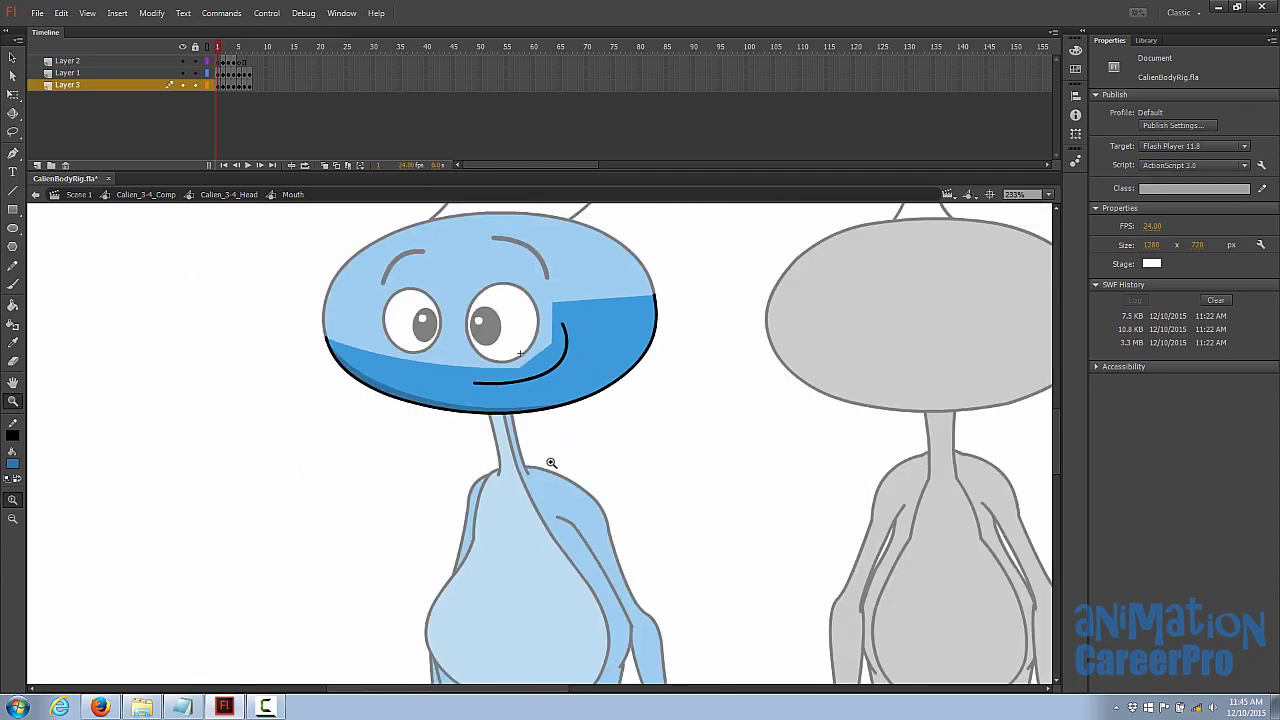
key(v)
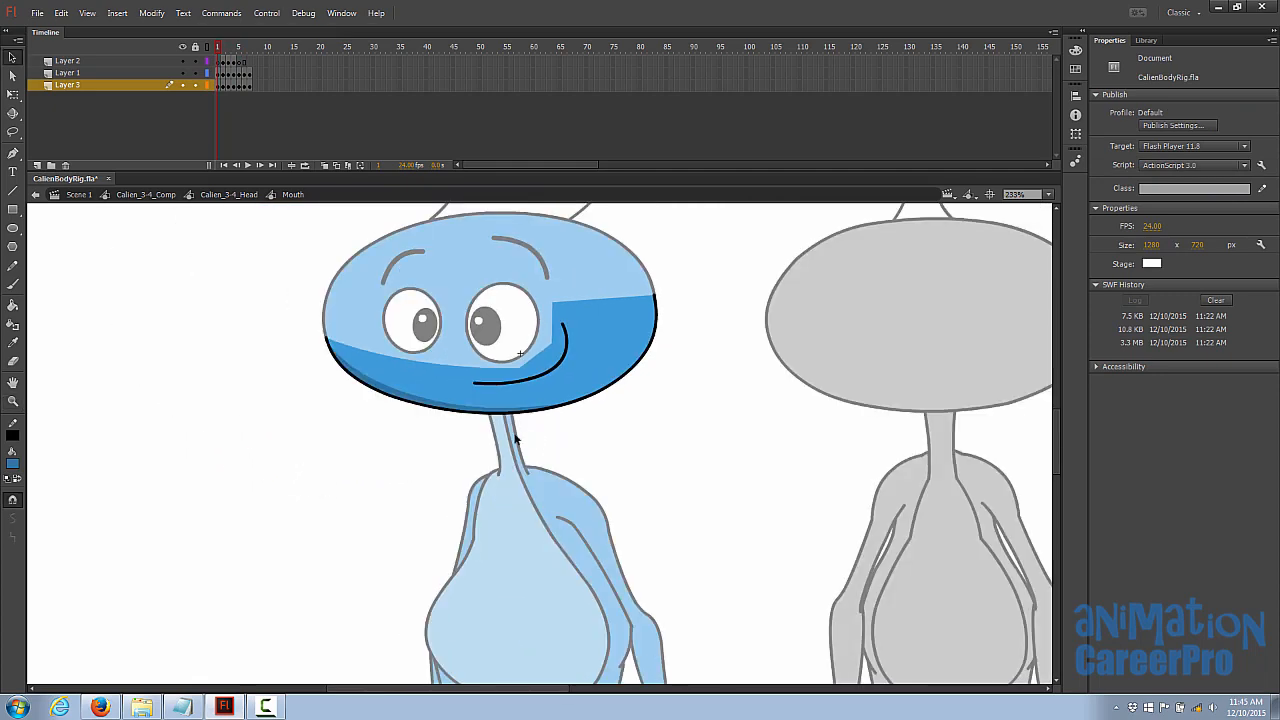
double_click(517, 440)
scroll(585, 390, up, 2)
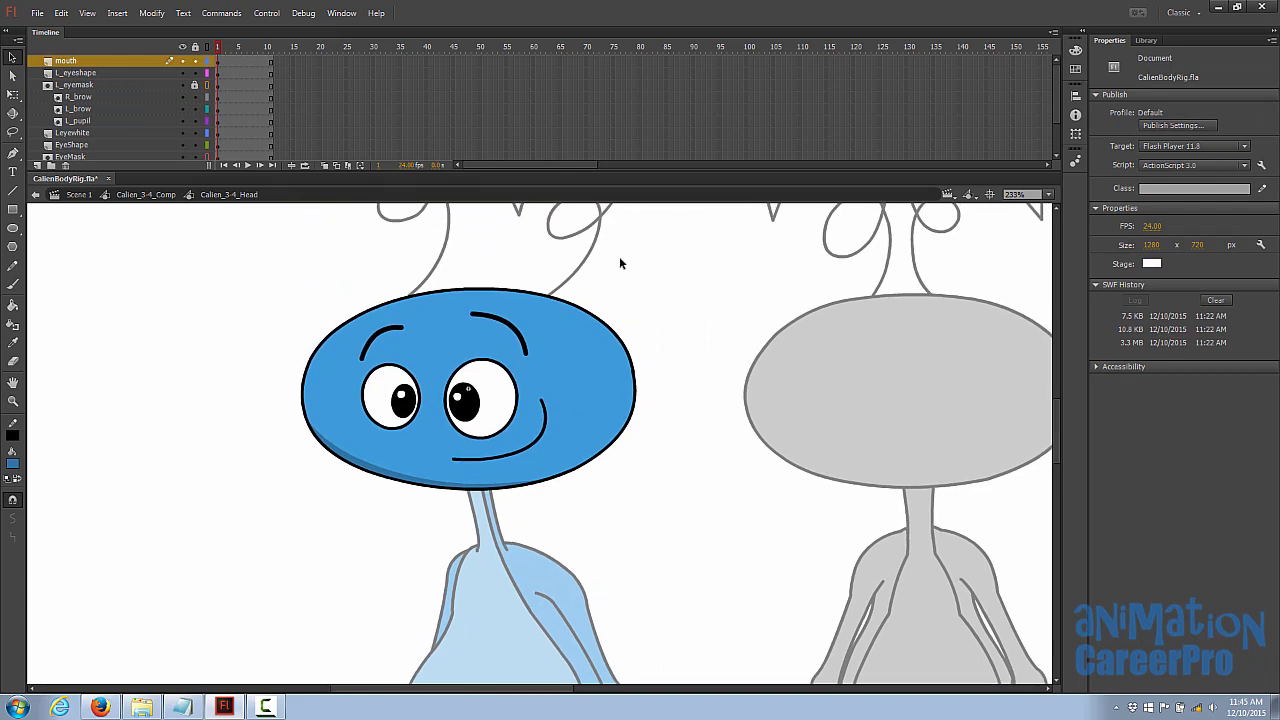
double_click(482, 519)
click(485, 520)
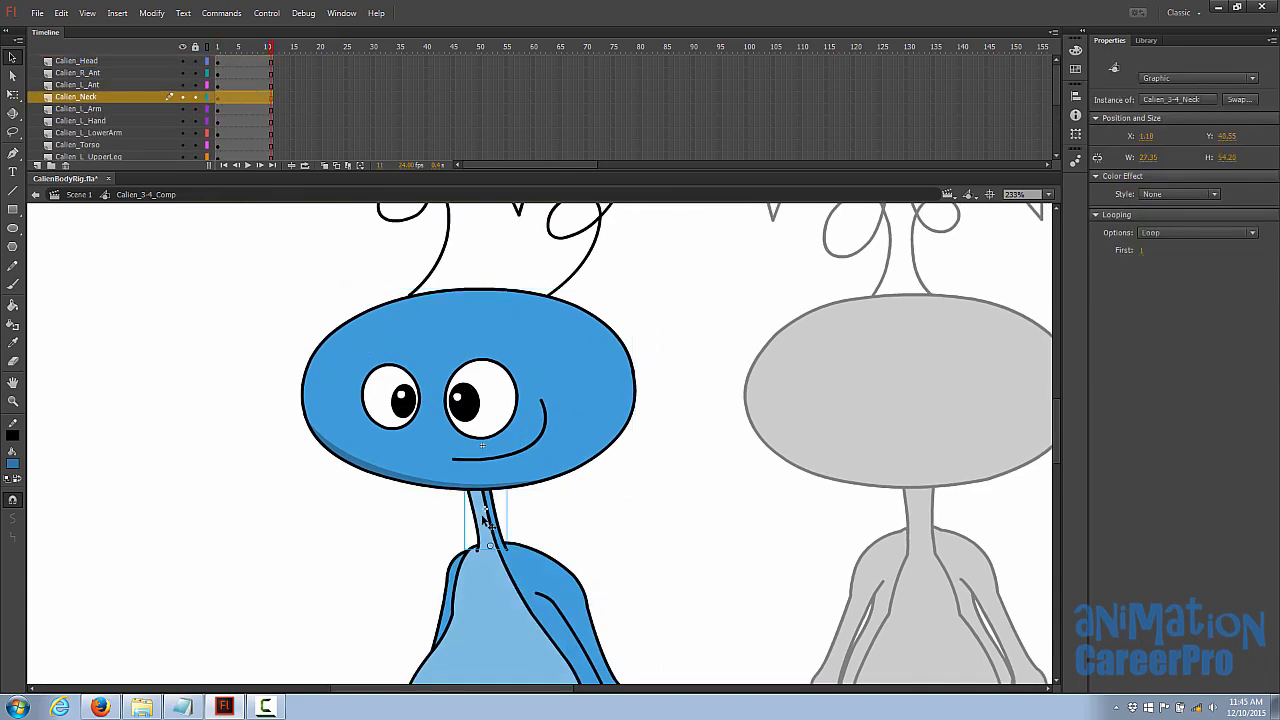
double_click(484, 518)
Step: Draw a slightly slanted line across the middle of the neck to bound the head's shadow
key(z)
click(484, 518)
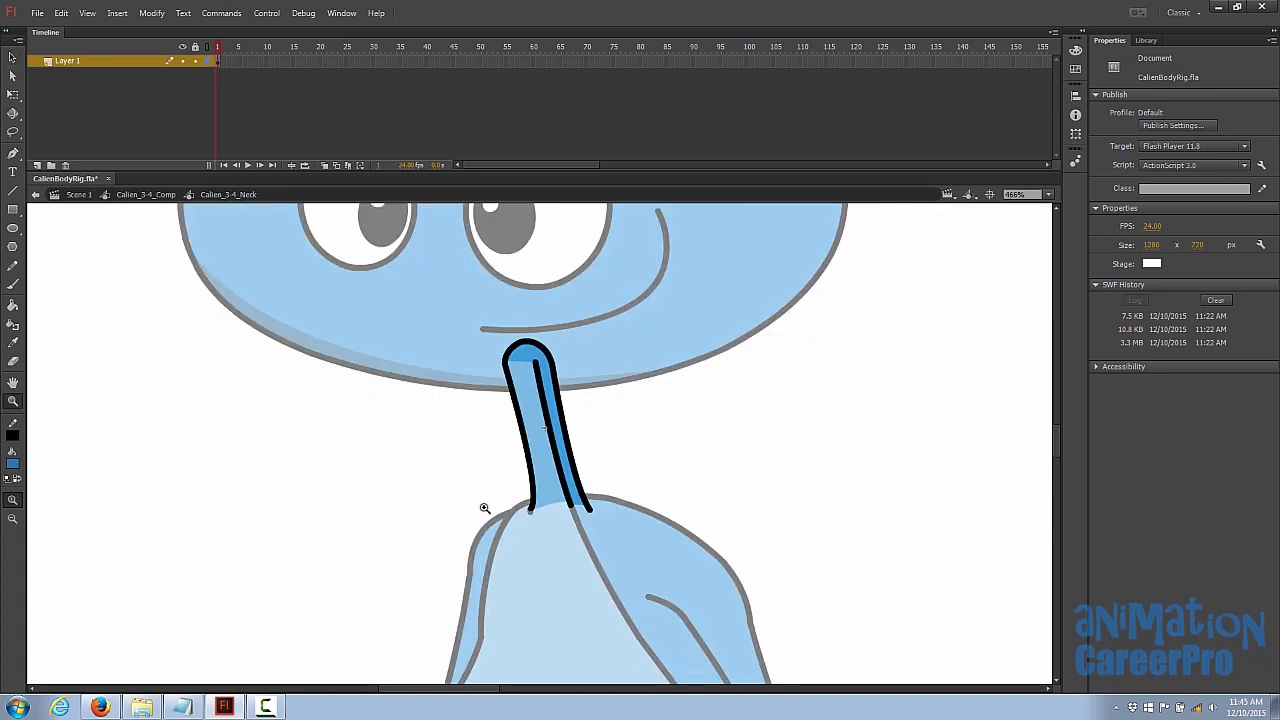
drag(487, 482, 329, 491)
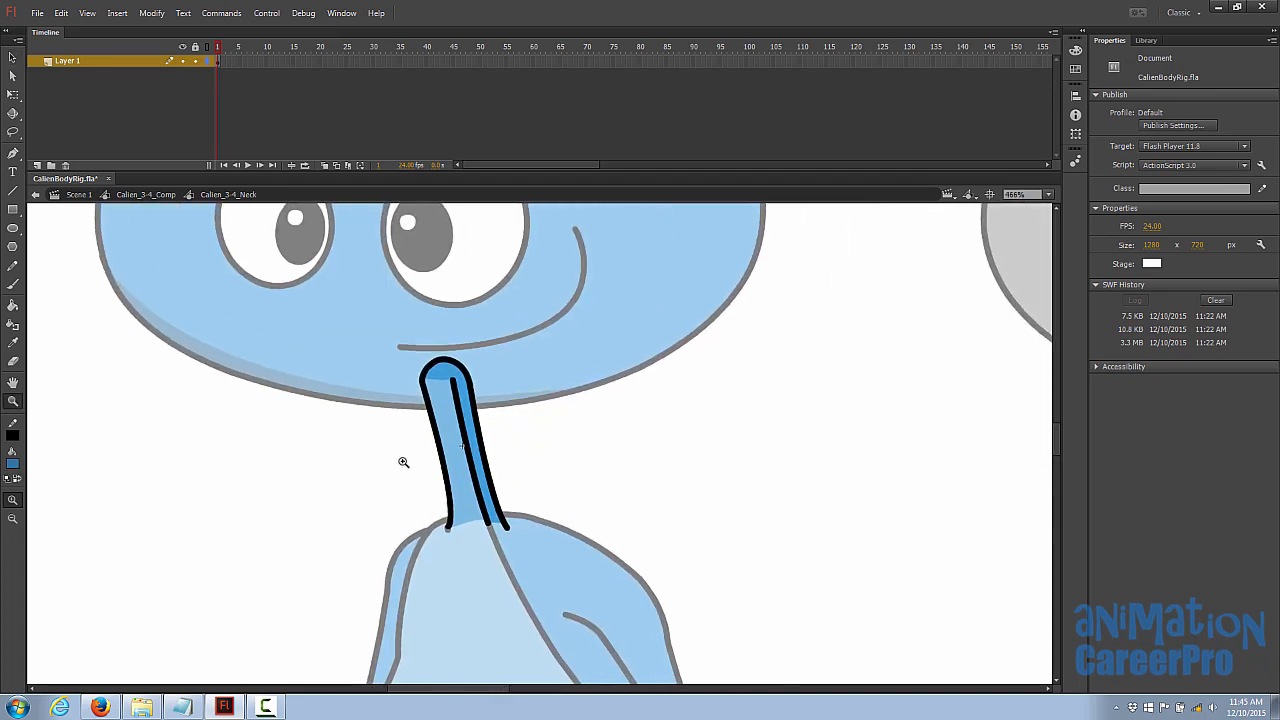
drag(443, 462, 408, 456)
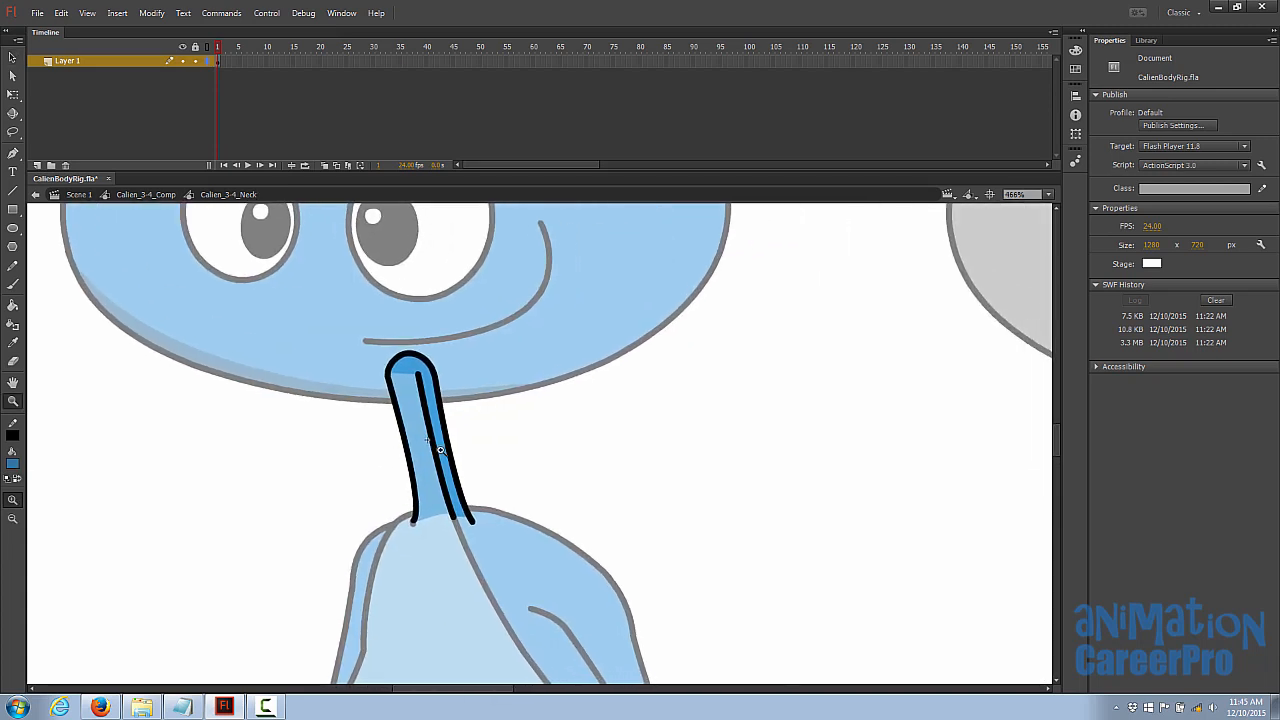
key(n)
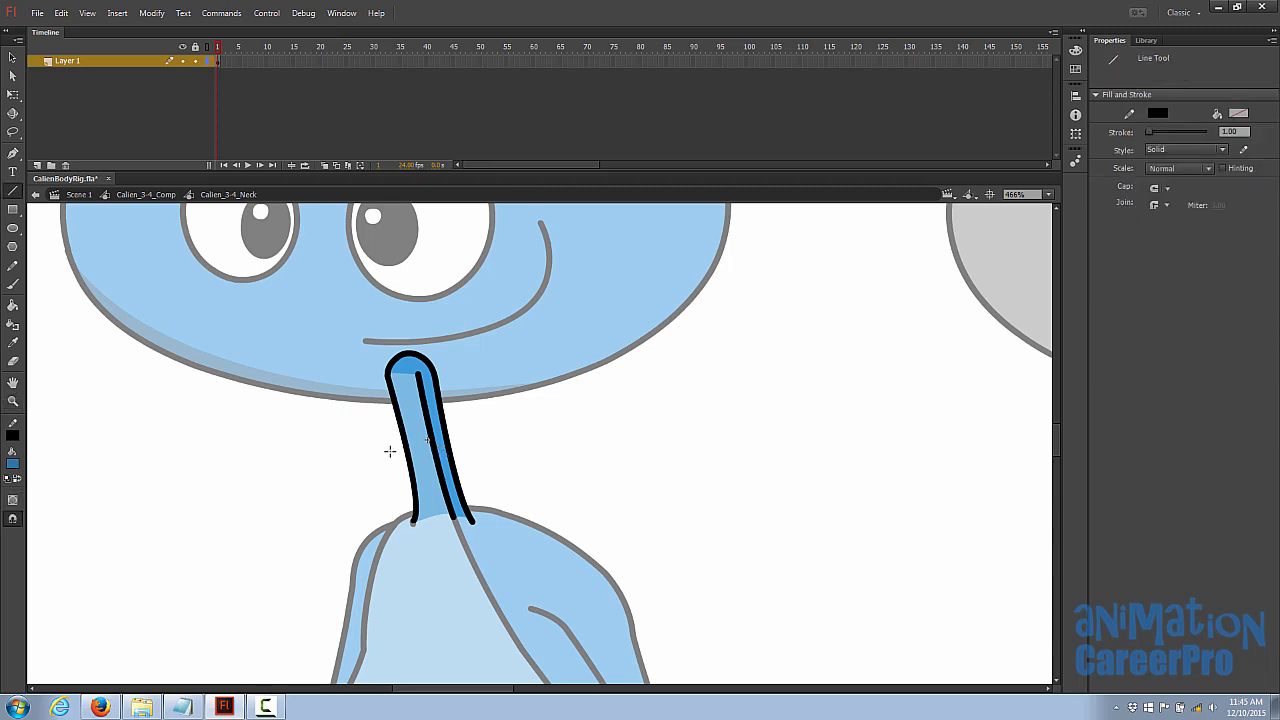
drag(389, 440, 483, 454)
Step: Fill both neck areas above the dividing line with the shadow blue
key(k)
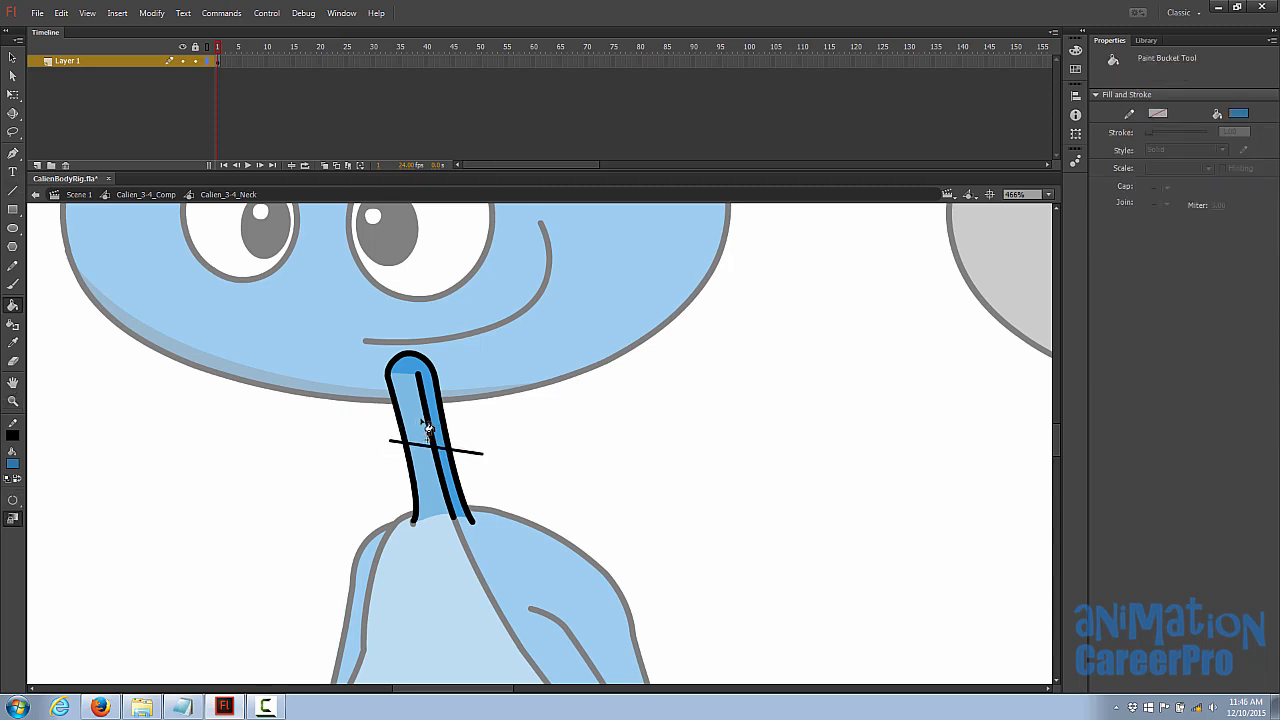
click(433, 418)
click(419, 422)
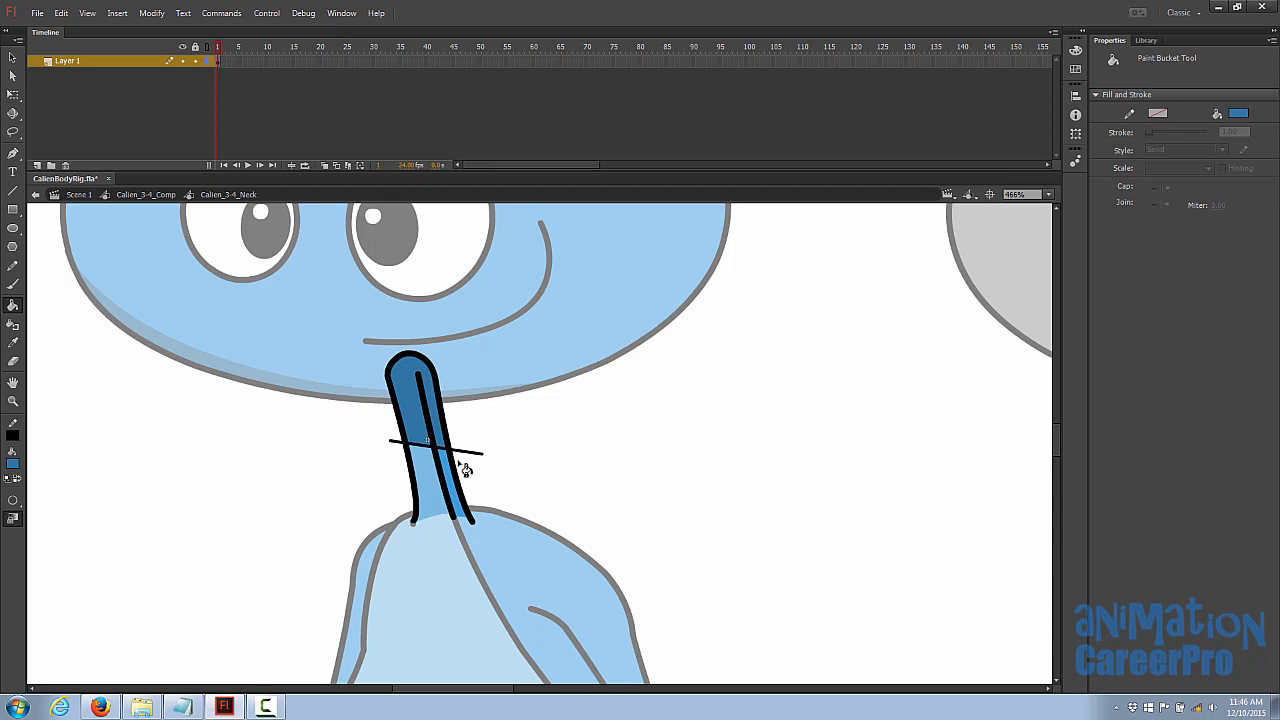
key(v)
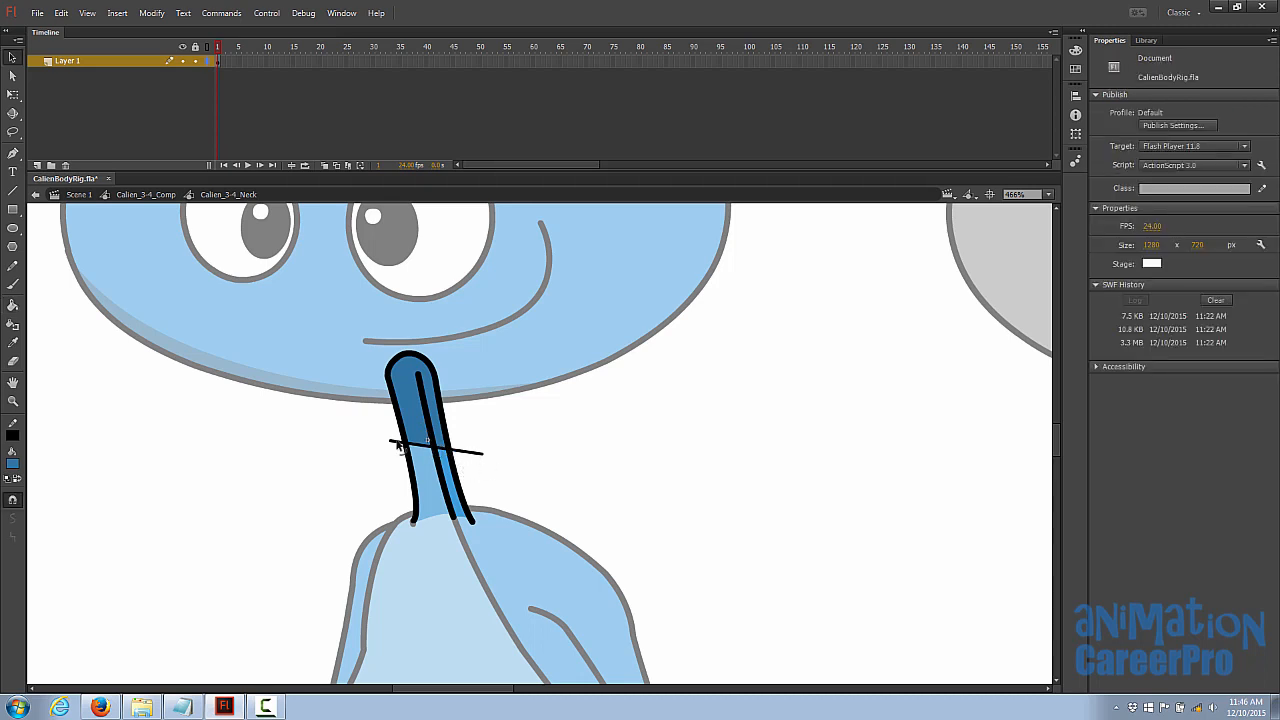
Step: Delete the dividing line across the neck and leave the neck symbol
click(403, 442)
shift+click(454, 454)
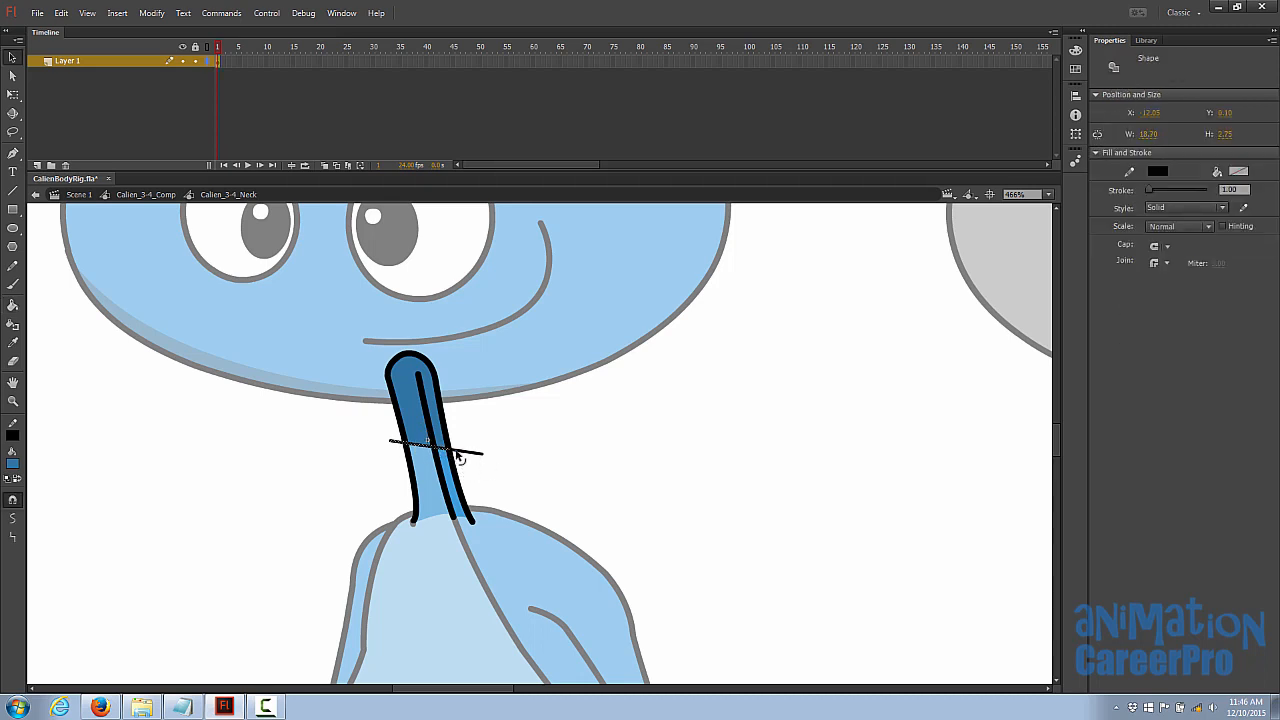
double_click(486, 457)
Step: Open the Calien_3-4_Torso symbol and draw a three-segment guide line just inside the torso's outer edge below the shoulder
key(z)
alt+click(514, 458)
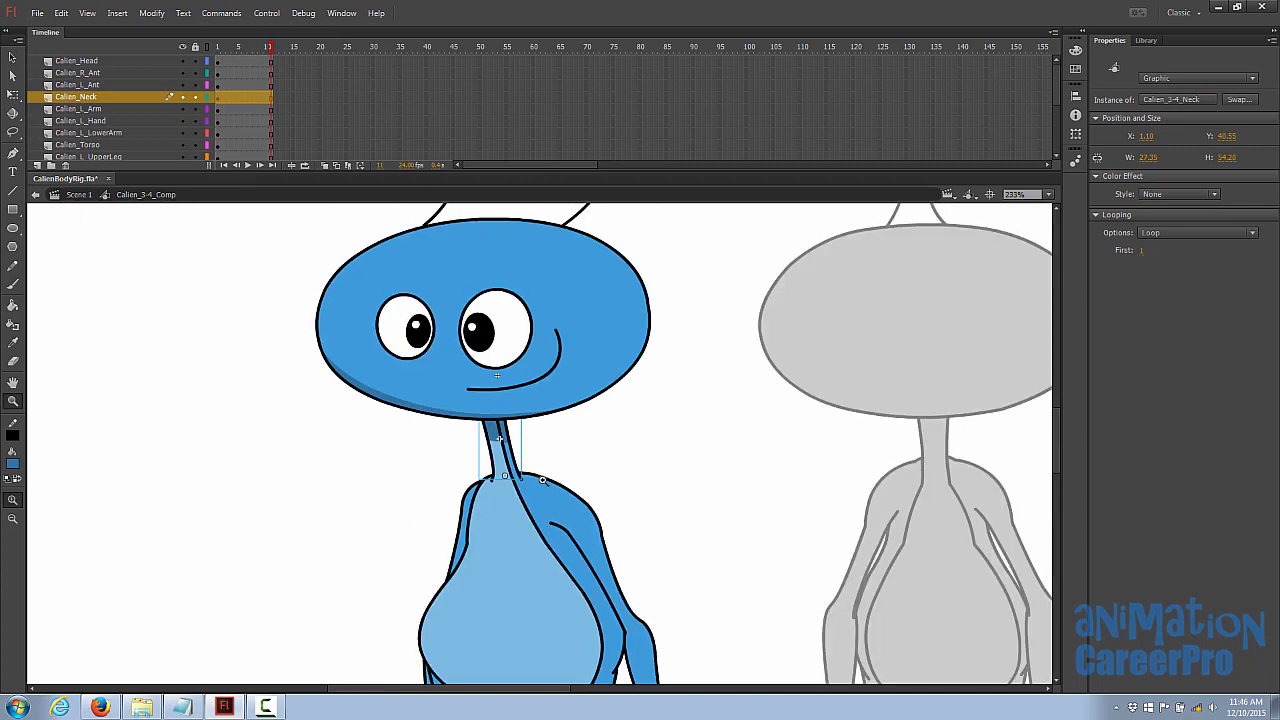
drag(577, 464, 535, 434)
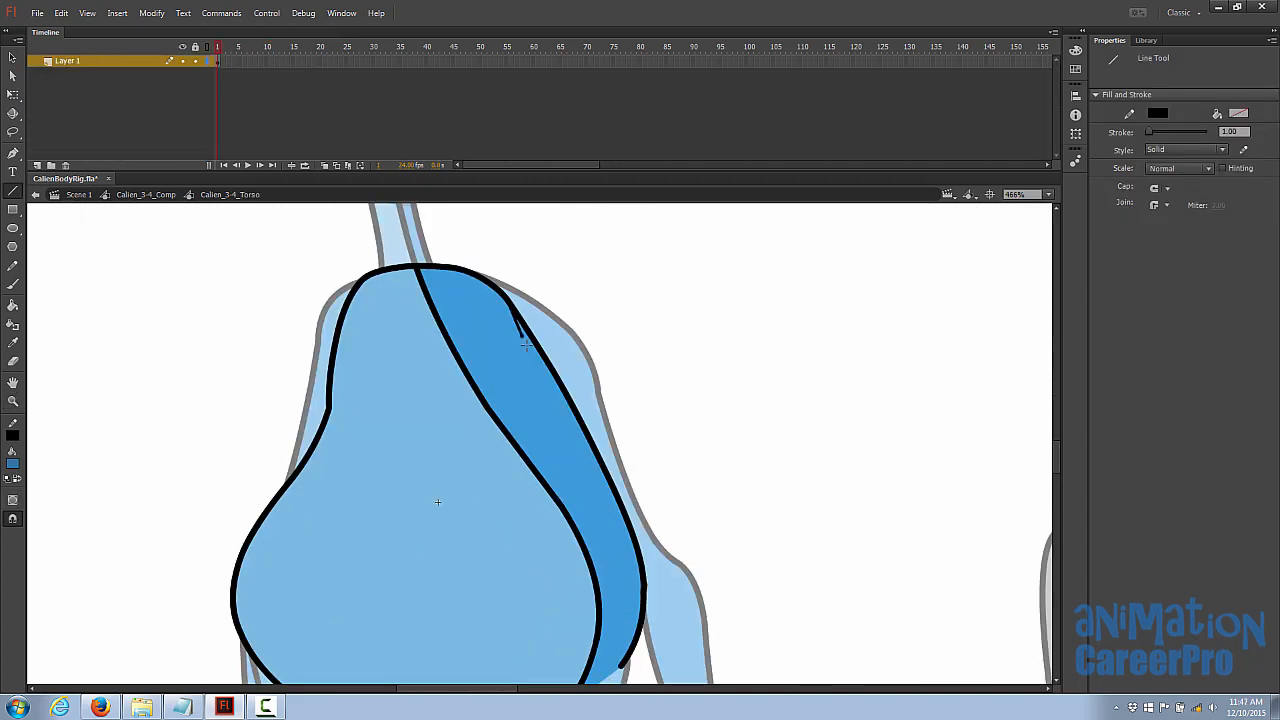
mouse_move(510, 304)
mouse_down()
mouse_move(493, 382)
mouse_move(543, 410)
mouse_move(627, 573)
mouse_move(620, 665)
mouse_up()
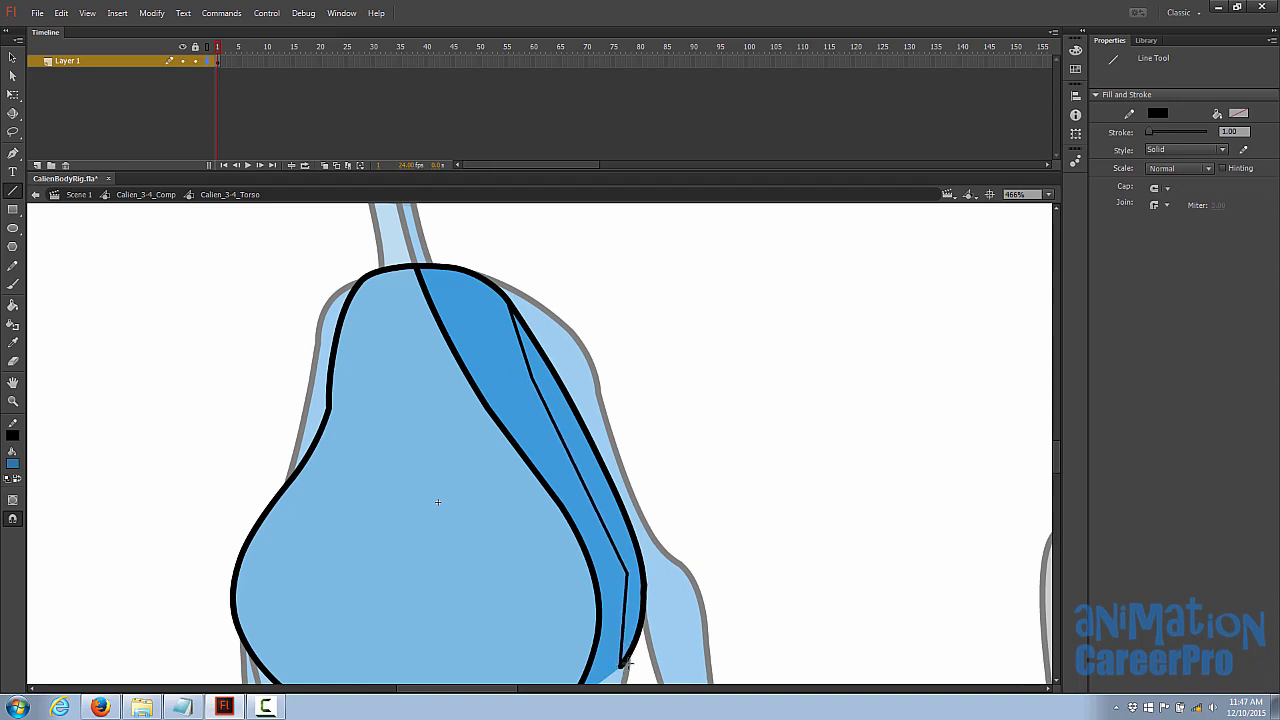
Step: Curve the torso guide line, shade the strip outside it with the shadow blue, and leave the symbol without the guide
key(v)
drag(587, 491, 602, 497)
mouse_move(531, 376)
mouse_down()
mouse_move(543, 382)
mouse_move(530, 354)
mouse_move(548, 390)
mouse_up()
click(549, 391)
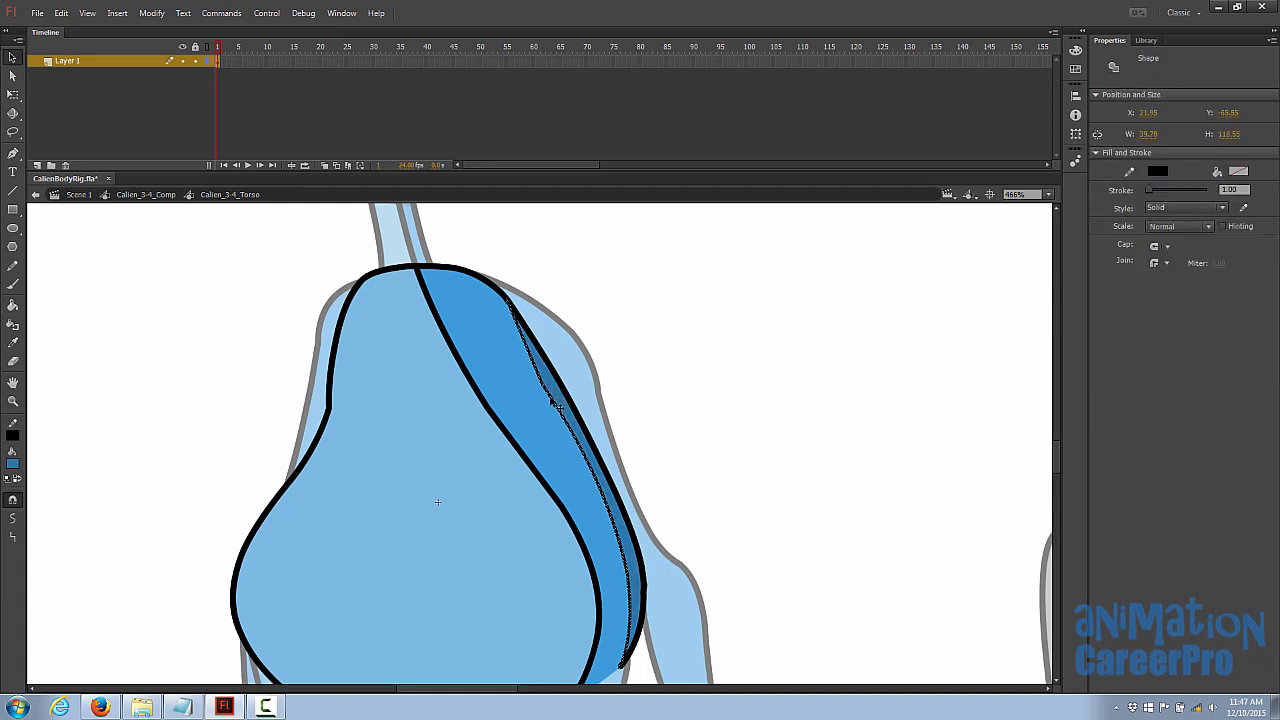
key(Delete)
double_click(732, 393)
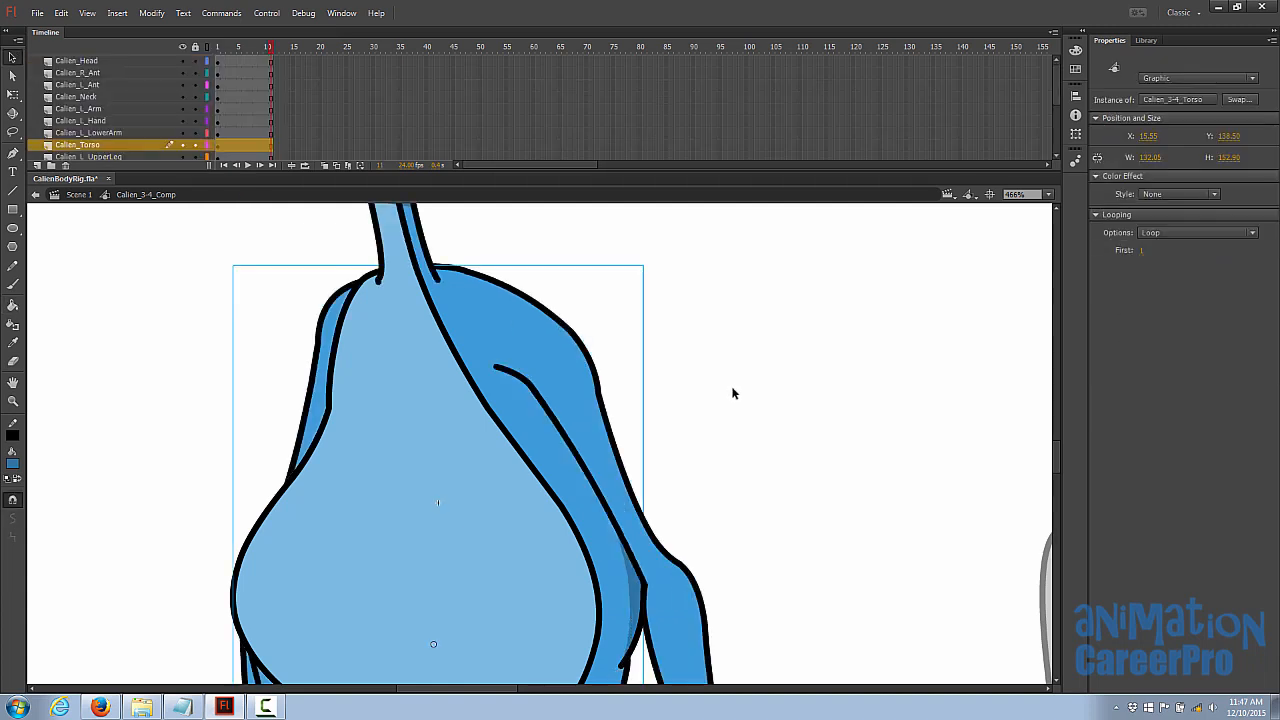
Step: Reopen the torso symbol and widen its shadow by pulling the inner edge toward the belly beside the arm
drag(750, 515, 737, 433)
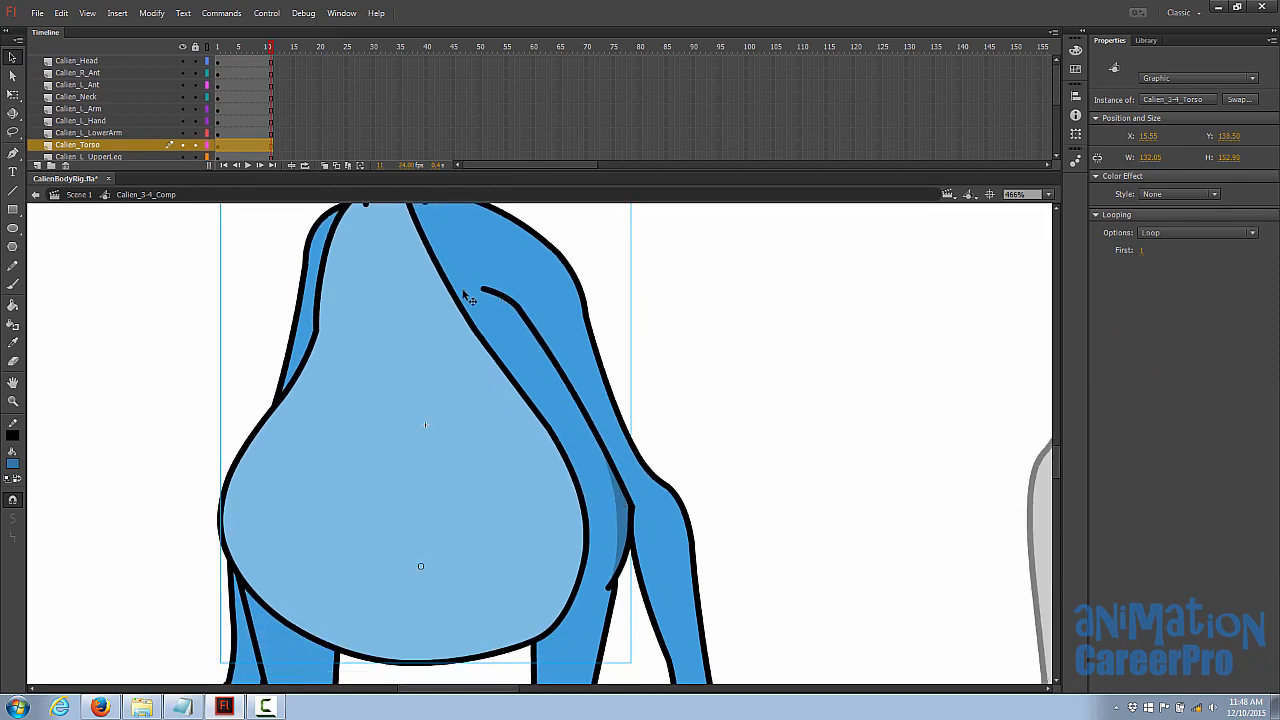
drag(517, 313, 631, 513)
double_click(631, 513)
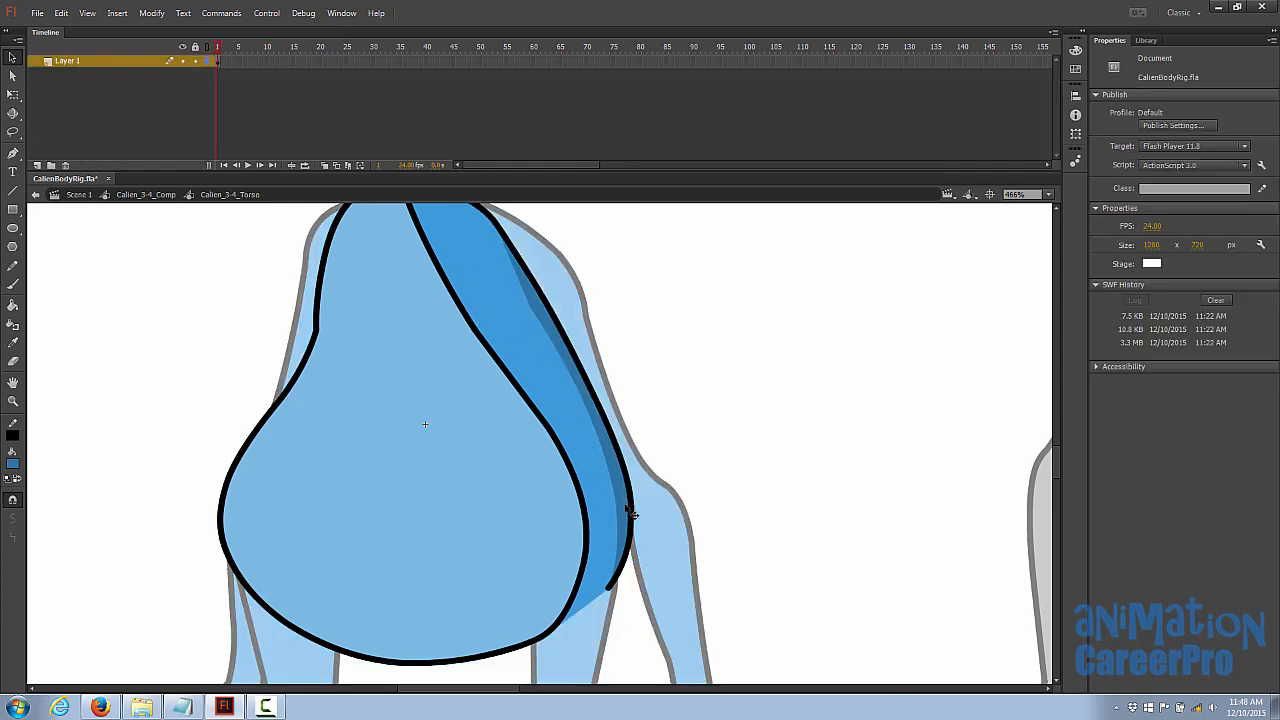
drag(528, 309, 491, 263)
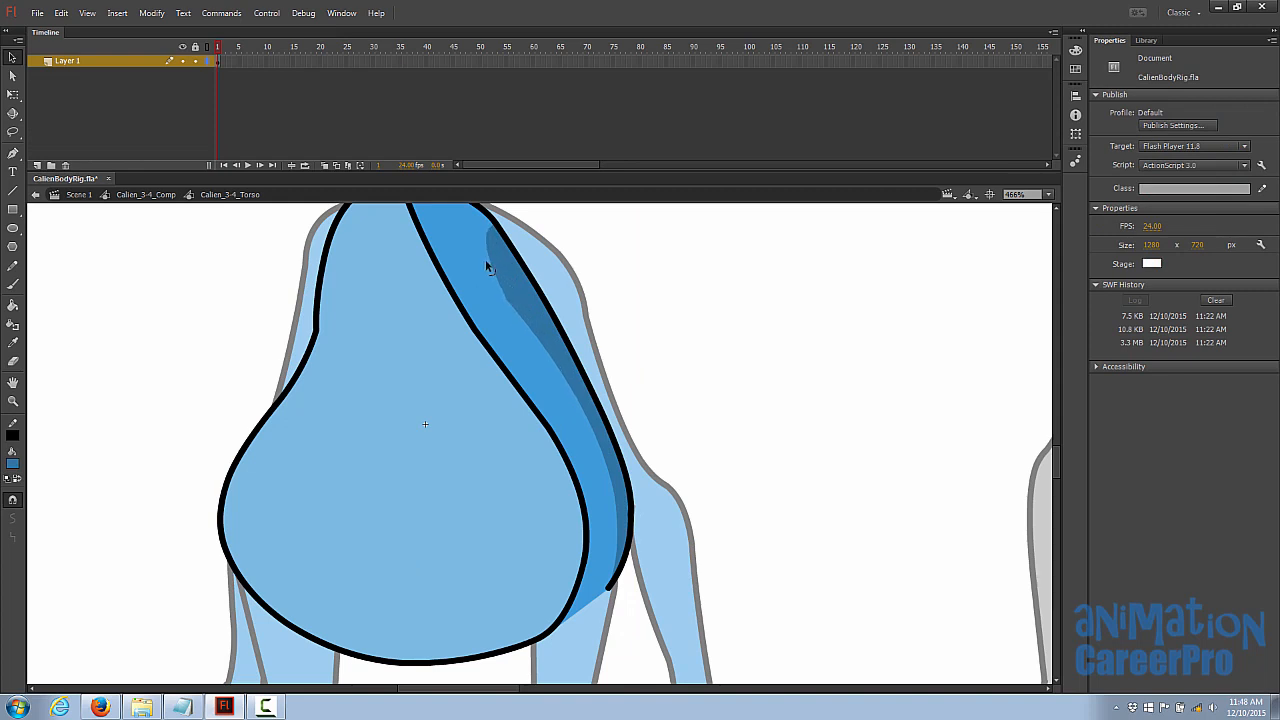
drag(522, 331, 516, 329)
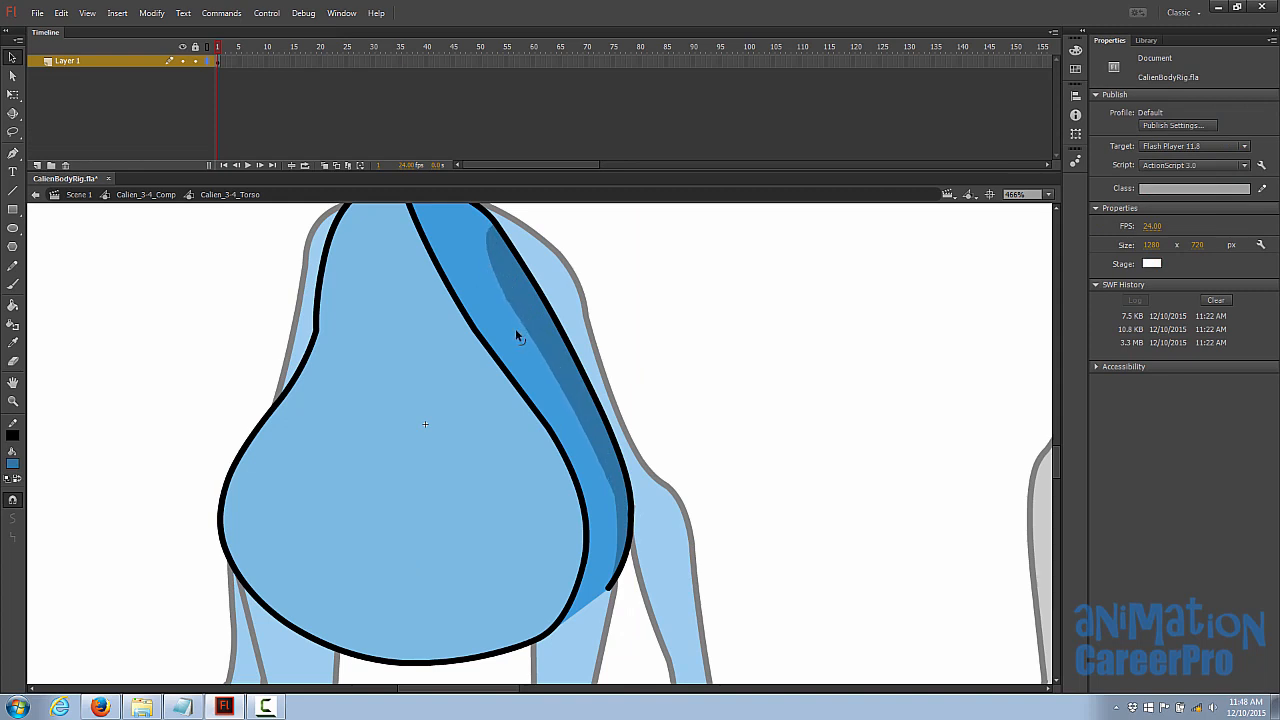
drag(615, 497, 610, 495)
double_click(662, 448)
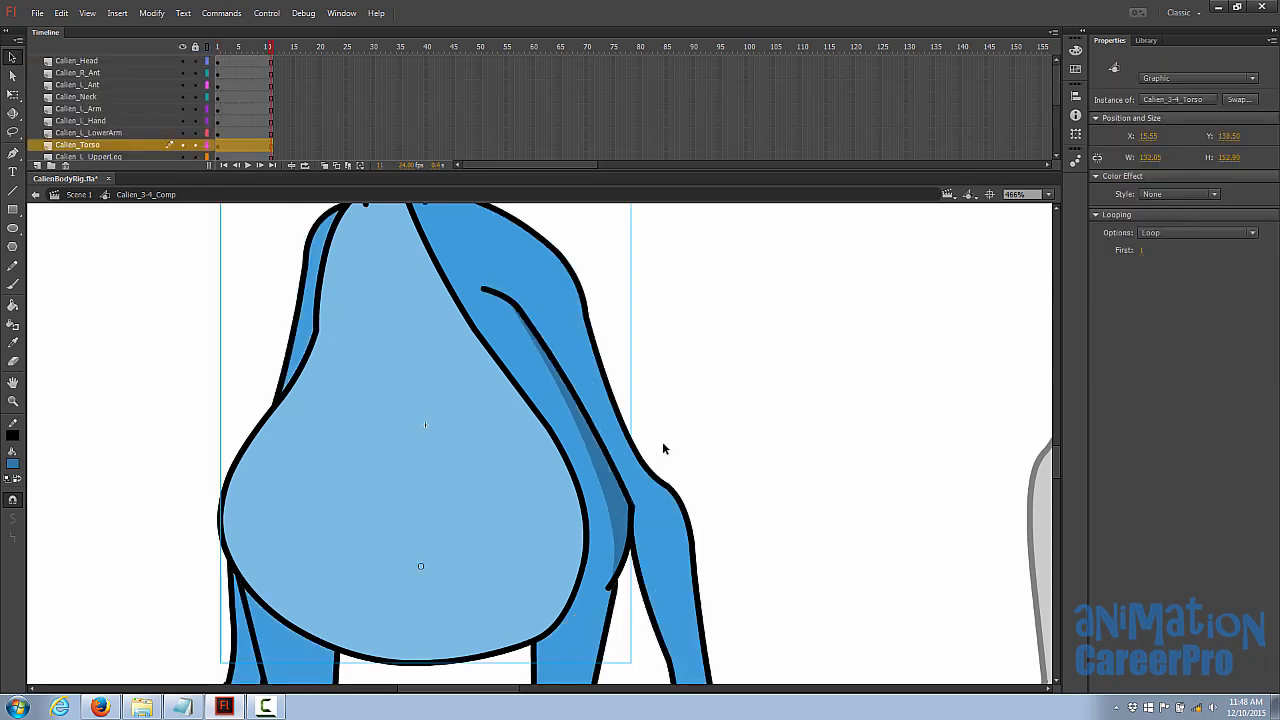
Step: Open the Calien_3-4_L_Arm symbol and draw a segmented guide line inside the outer edge from shoulder to elbow
key(z)
alt+click(547, 418)
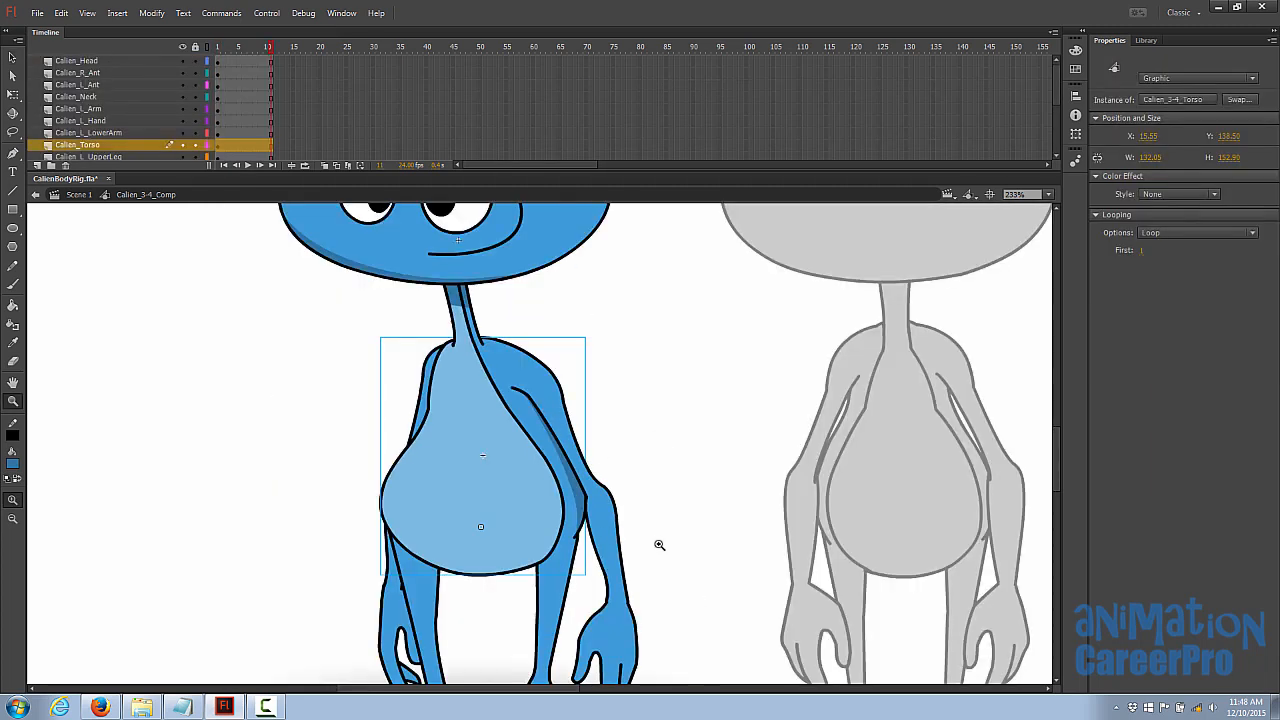
drag(659, 545, 672, 585)
click(592, 495)
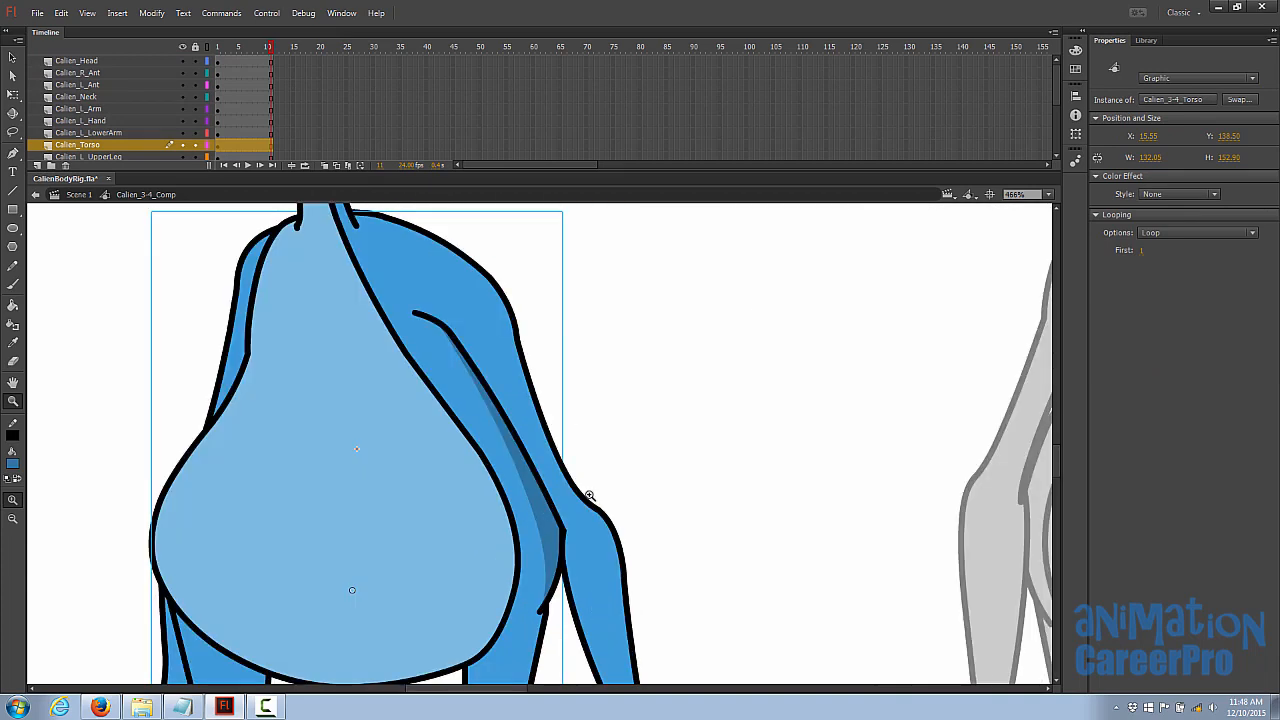
key(v)
drag(621, 431, 623, 400)
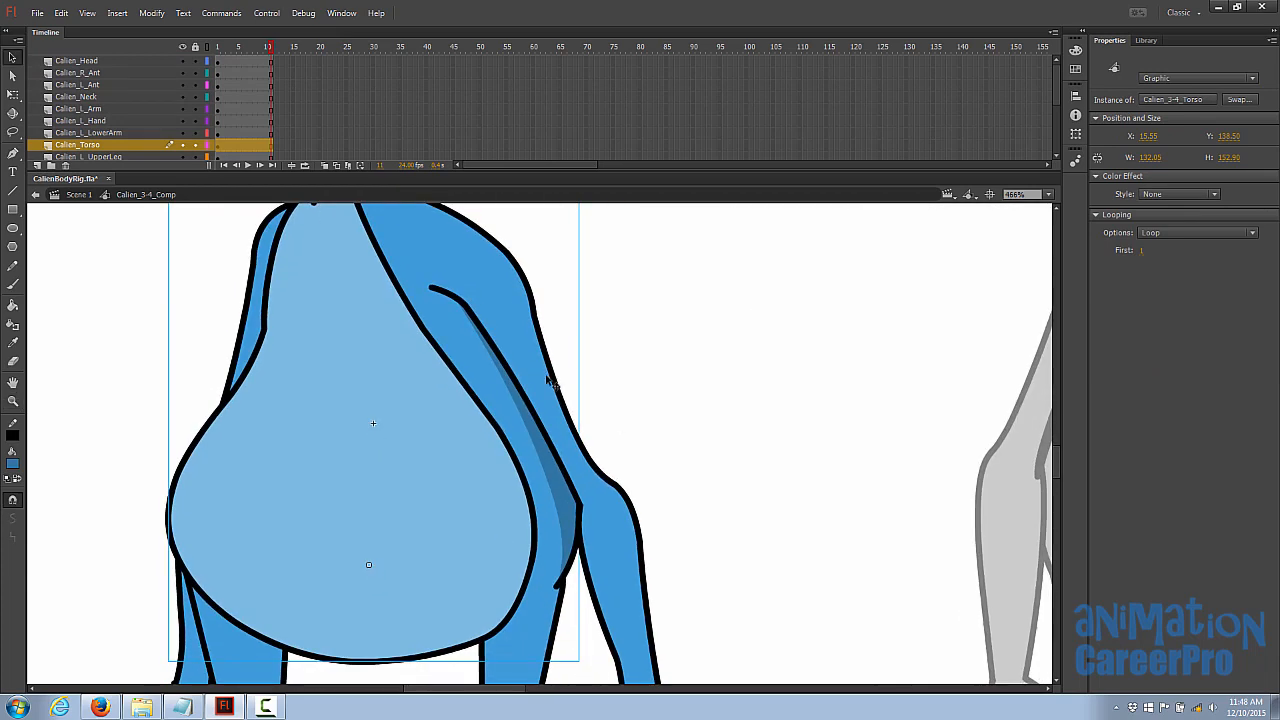
double_click(600, 493)
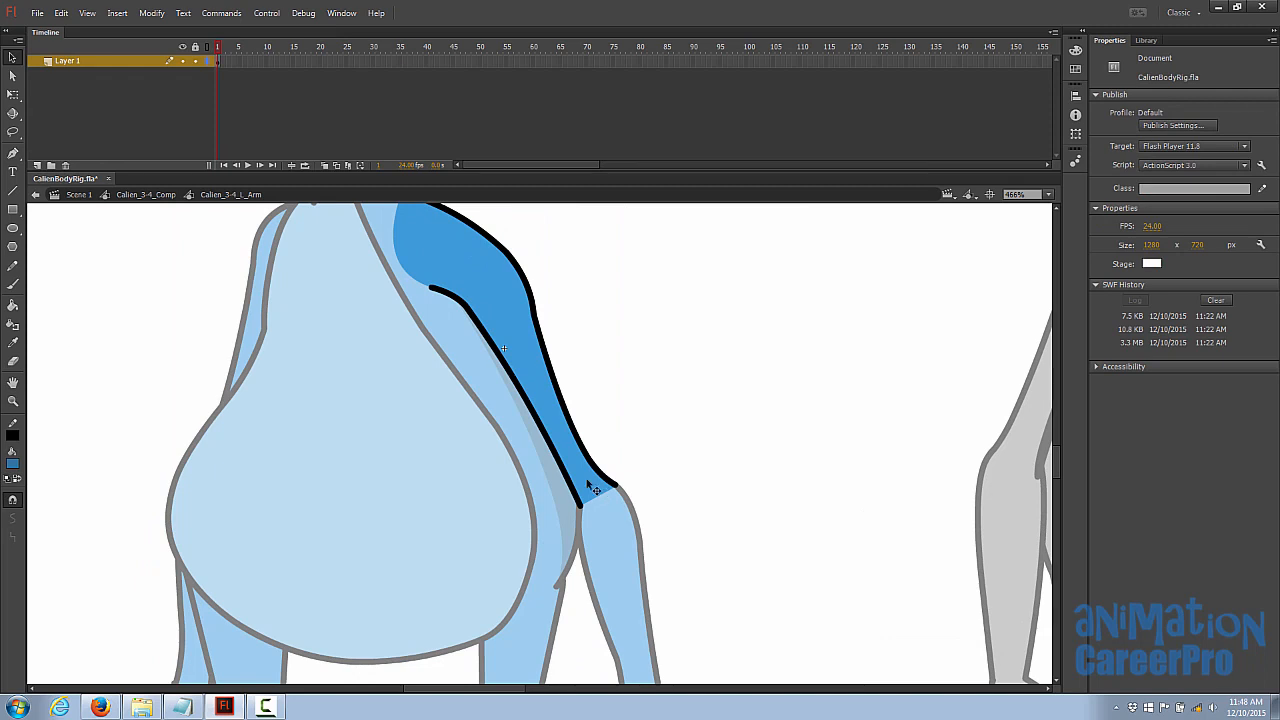
drag(526, 382, 601, 558)
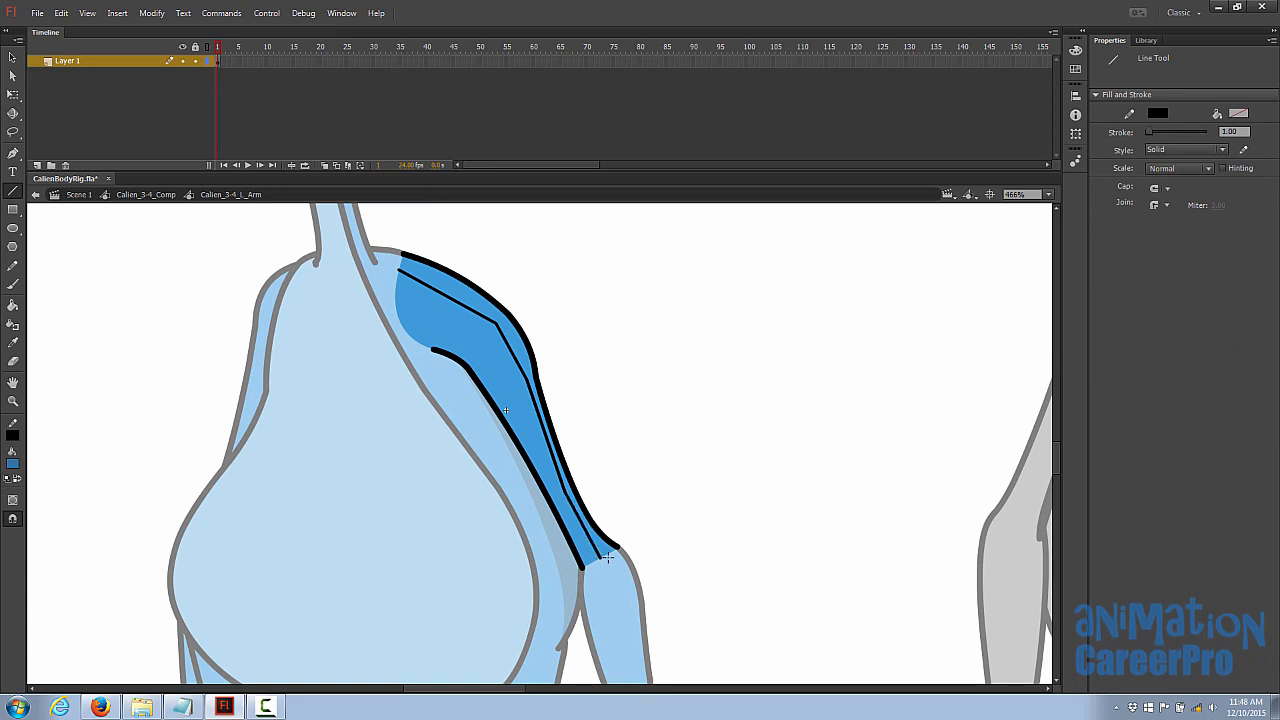
Step: Bend the upper arm's guide line segments to follow the curve of the shoulder and outer arm
key(v)
drag(552, 454, 546, 457)
drag(515, 358, 518, 351)
drag(464, 305, 468, 301)
Step: Fill the upper arm's outer strip with the shadow blue, delete the guide line and leave the symbol
key(k)
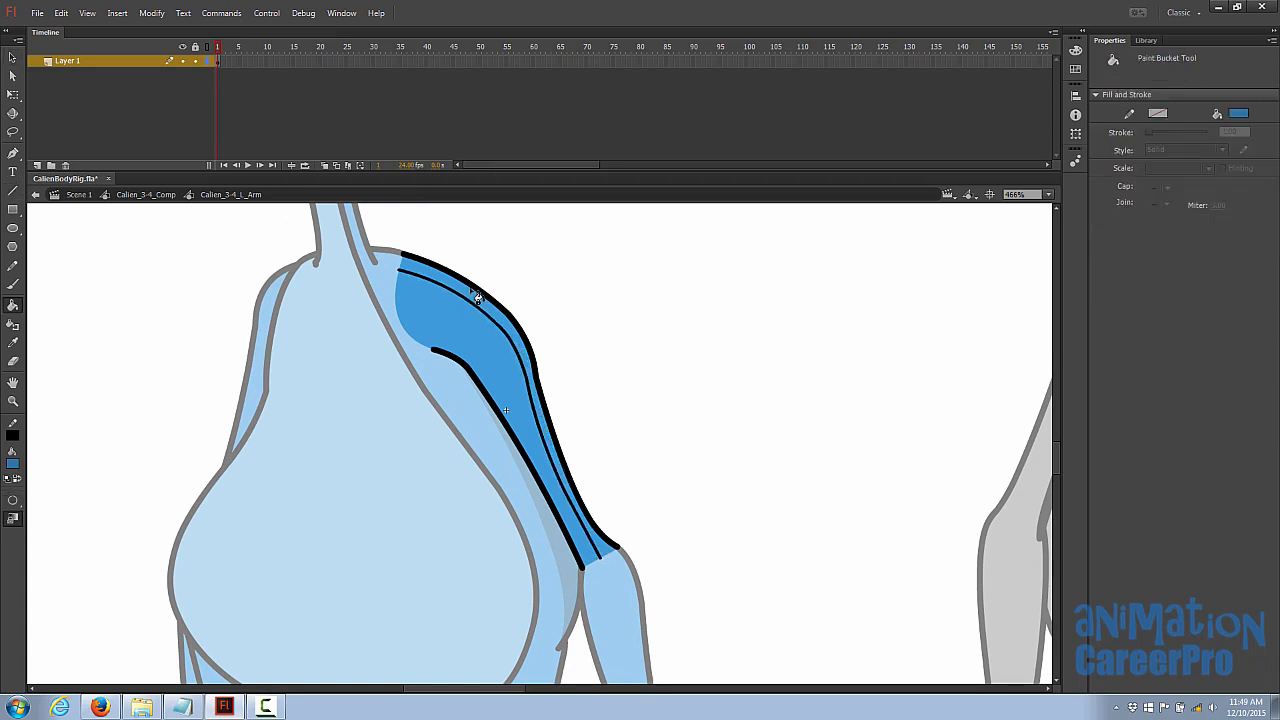
click(481, 299)
key(v)
double_click(502, 328)
key(Delete)
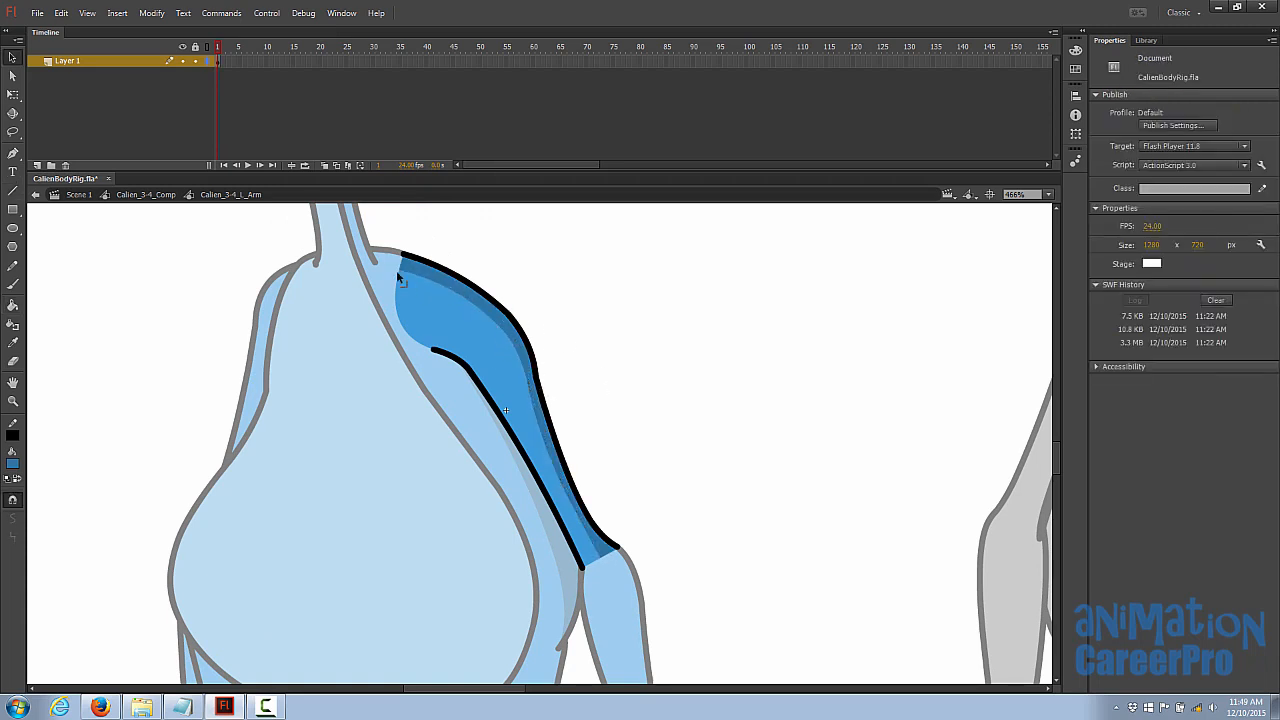
double_click(561, 322)
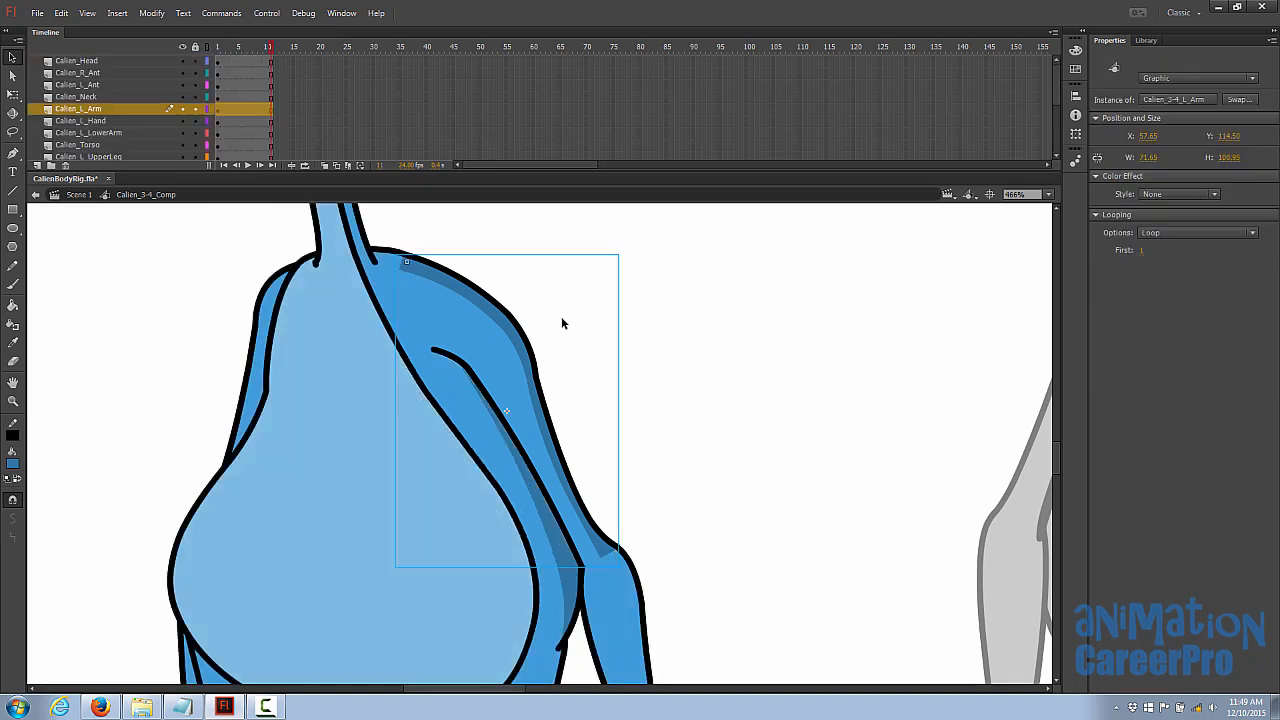
click(661, 353)
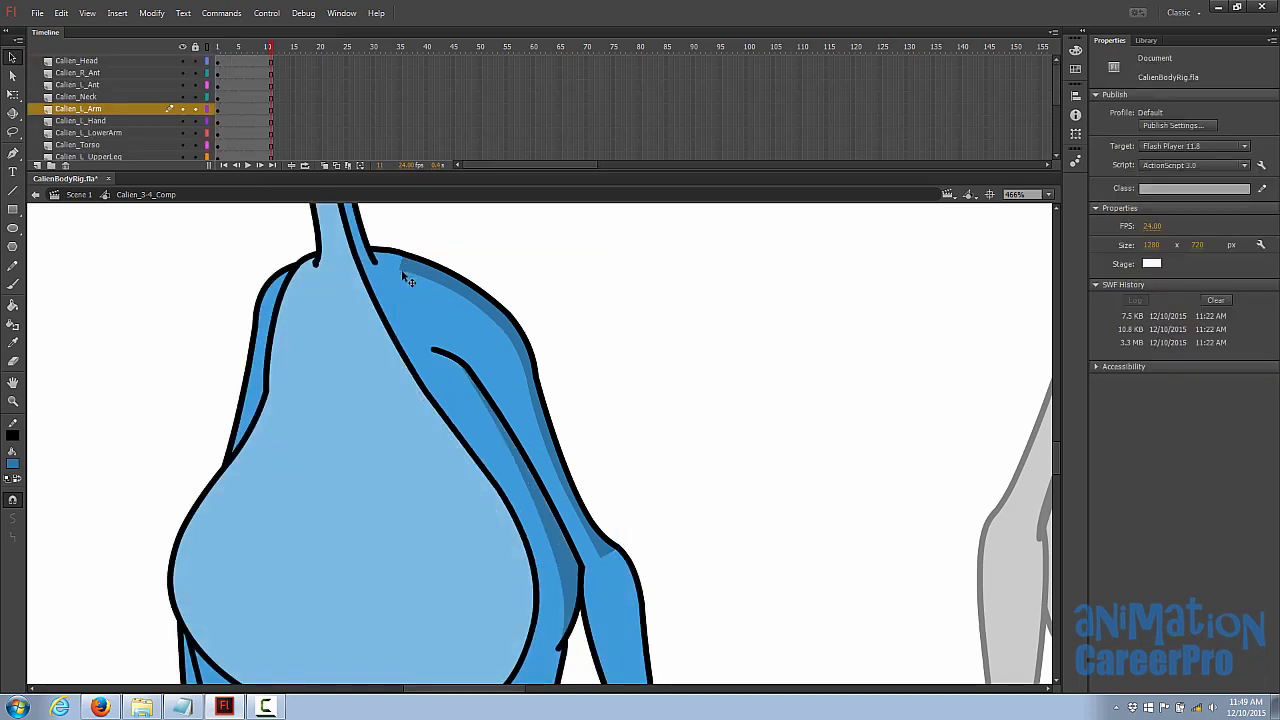
Step: Try rotating the left lower arm about its elbow to check the shading at the joint
scroll(642, 531, down, 3)
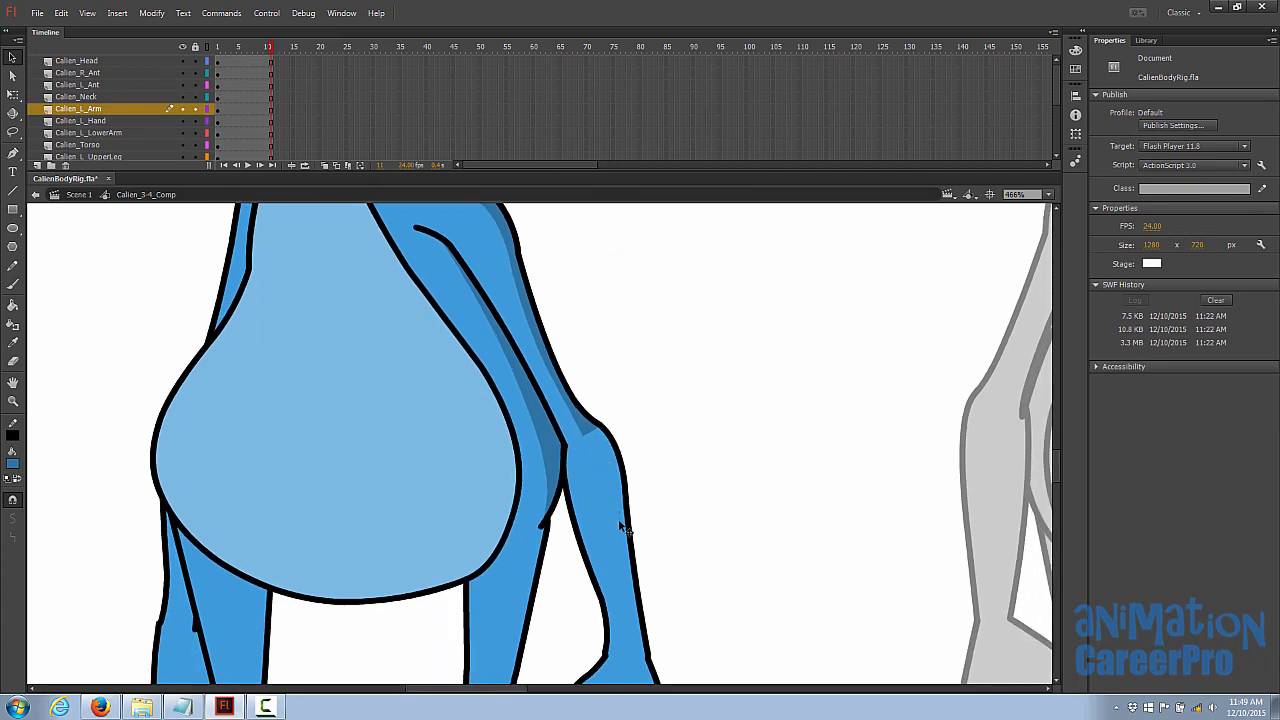
click(593, 455)
key(q)
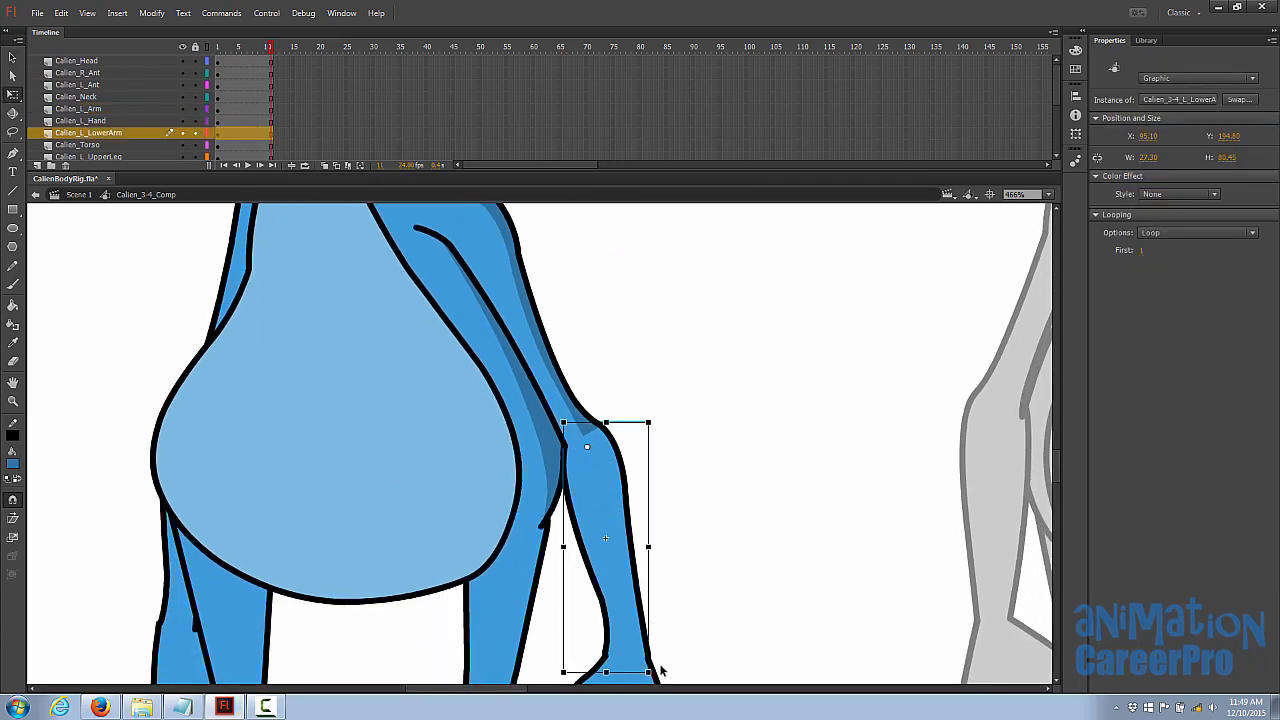
drag(659, 675, 437, 627)
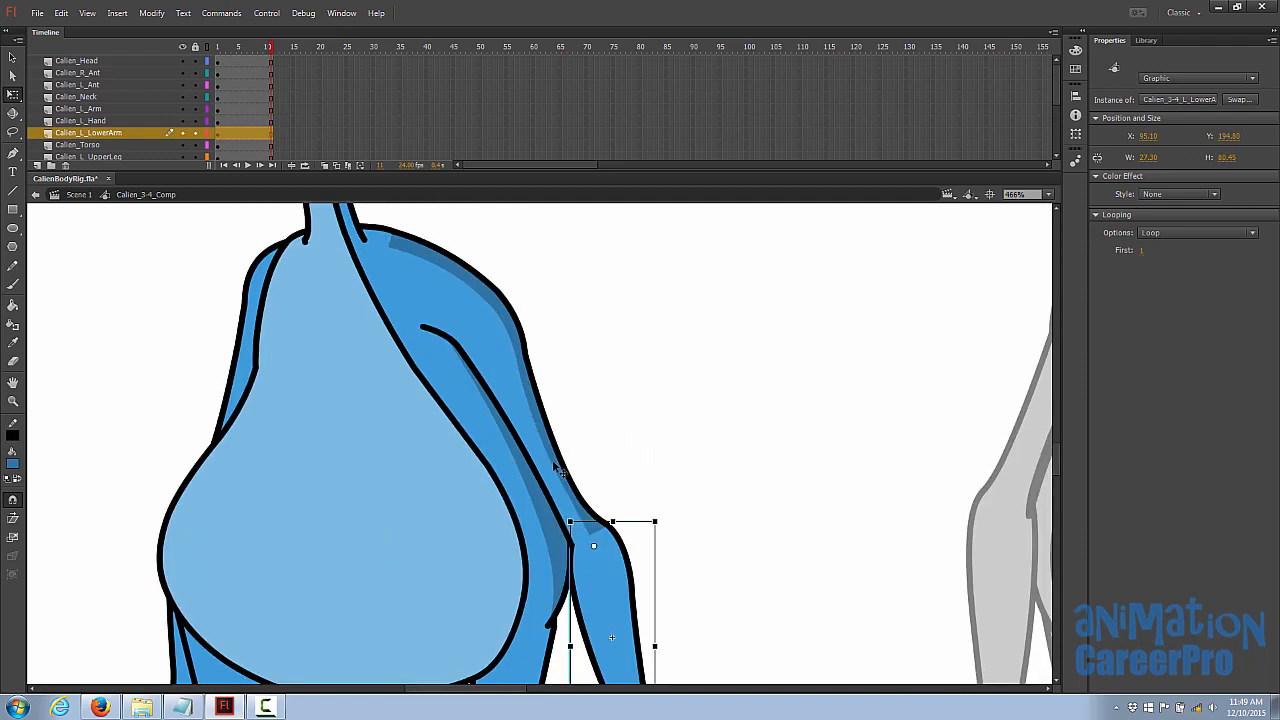
Step: Open the Calien_3-4_L_LowerArm symbol and draw a guide line inside its outer edge from elbow to wrist
double_click(556, 468)
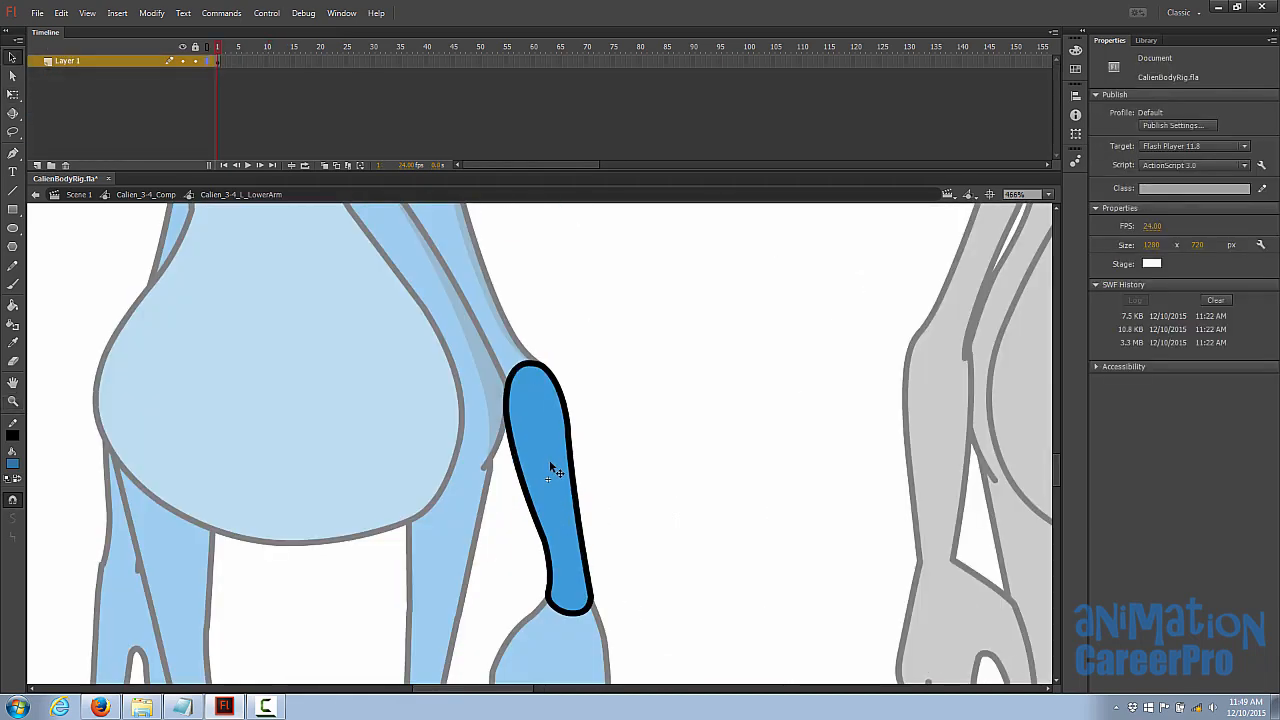
key(n)
drag(548, 386, 590, 606)
Step: Turn off object snapping and bend the lower arm's guide line to follow the forearm's outer contour
key(v)
drag(560, 442, 564, 442)
click(12, 500)
drag(563, 494, 567, 497)
drag(577, 545, 575, 544)
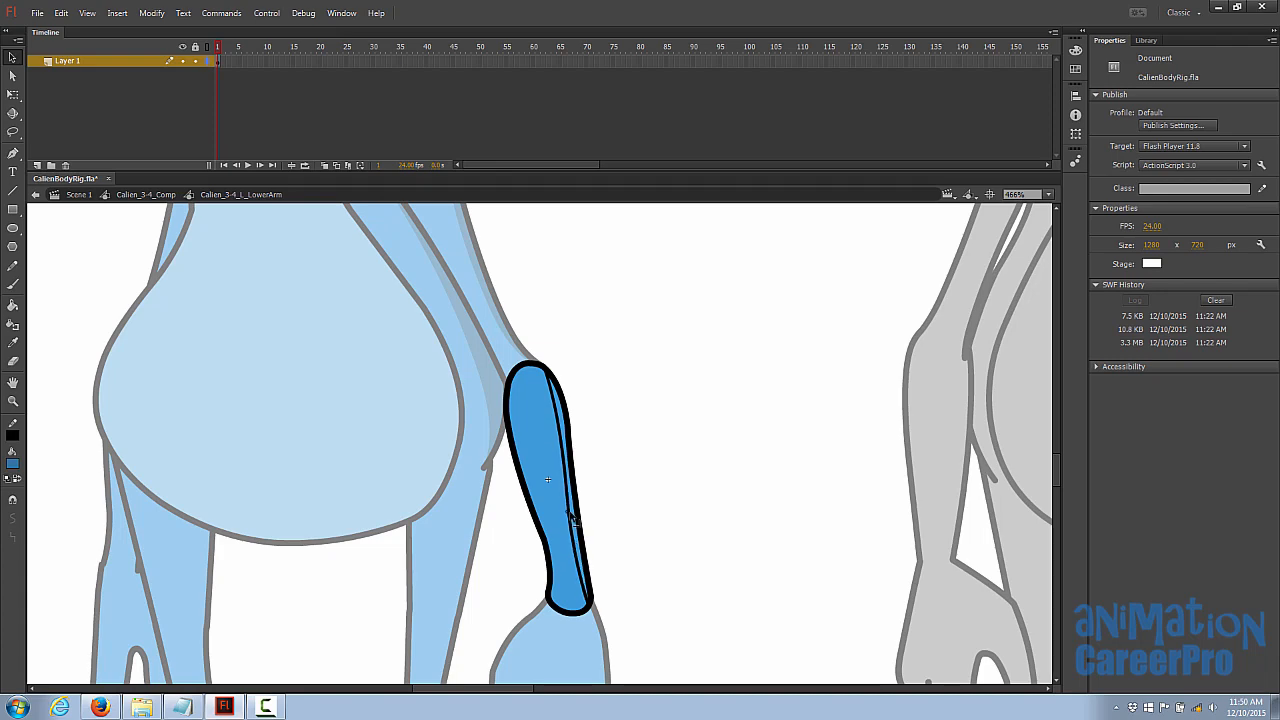
Step: Fill the forearm's outer strip with the shadow blue, delete the guide line segments and leave the symbol
key(k)
click(566, 435)
key(v)
click(565, 464)
key(Delete)
click(573, 545)
key(Delete)
double_click(617, 520)
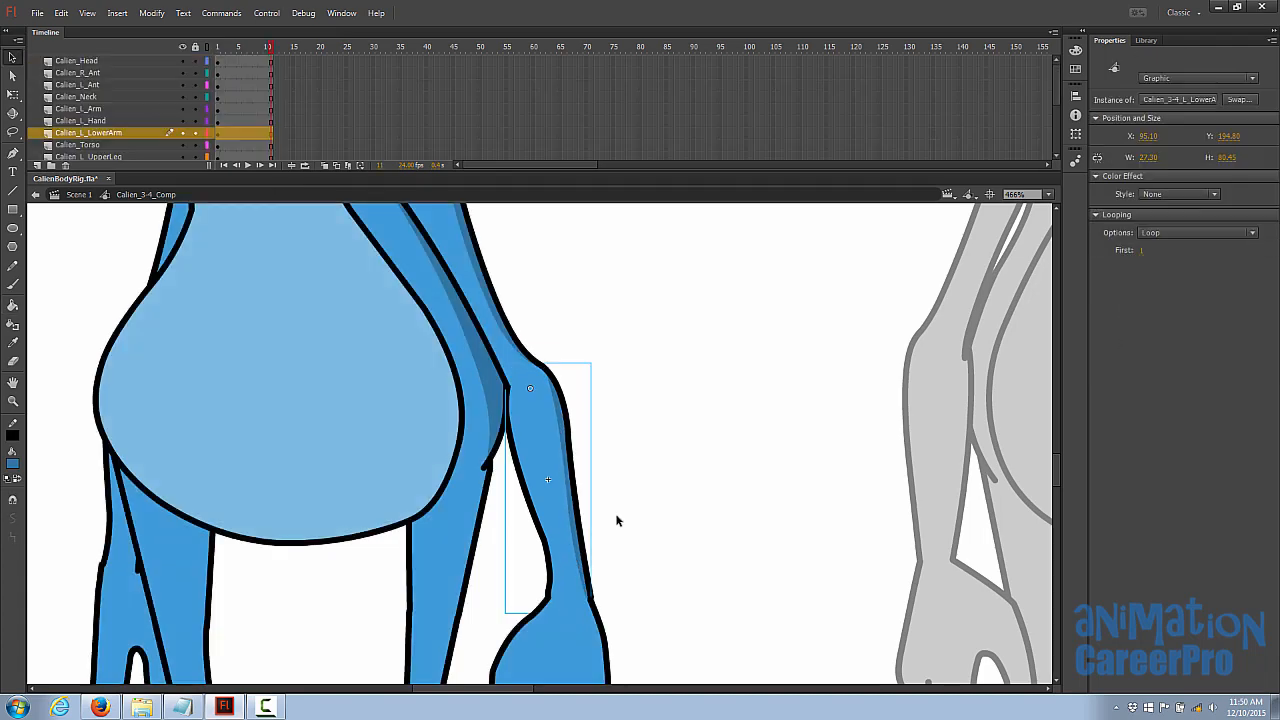
Step: Open the Calien_L_Hand symbol and draw a guide line inside the hand's outer edge from the wrist to the finger
drag(617, 520, 587, 353)
double_click(547, 478)
key(n)
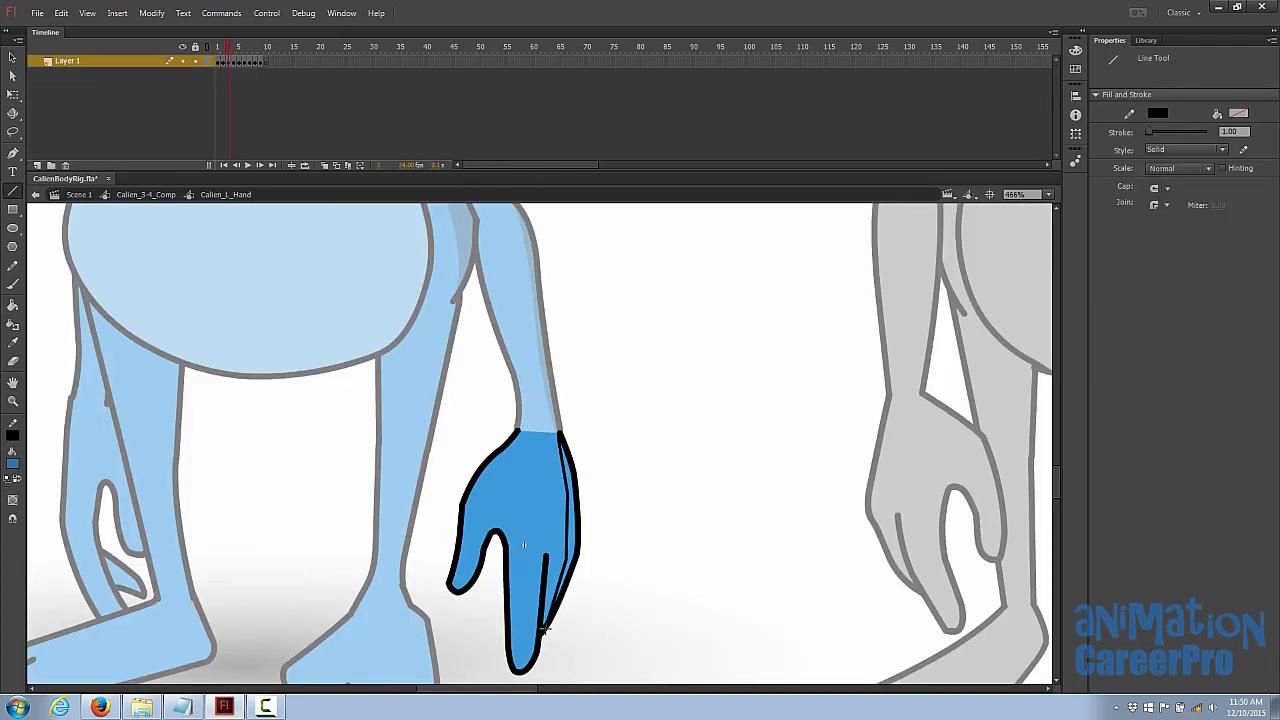
Step: Fill the hand's outer strip with the shadow blue and delete the guide line
key(v)
key(k)
click(575, 545)
key(v)
click(569, 530)
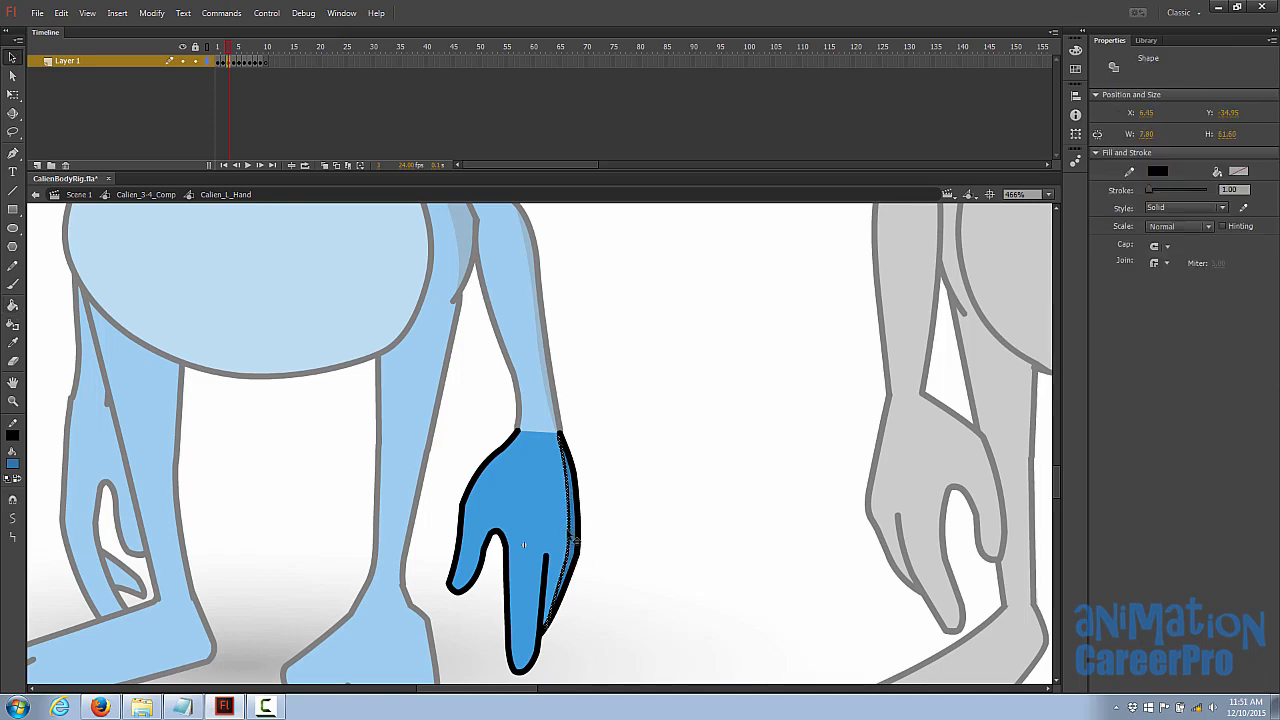
key(Delete)
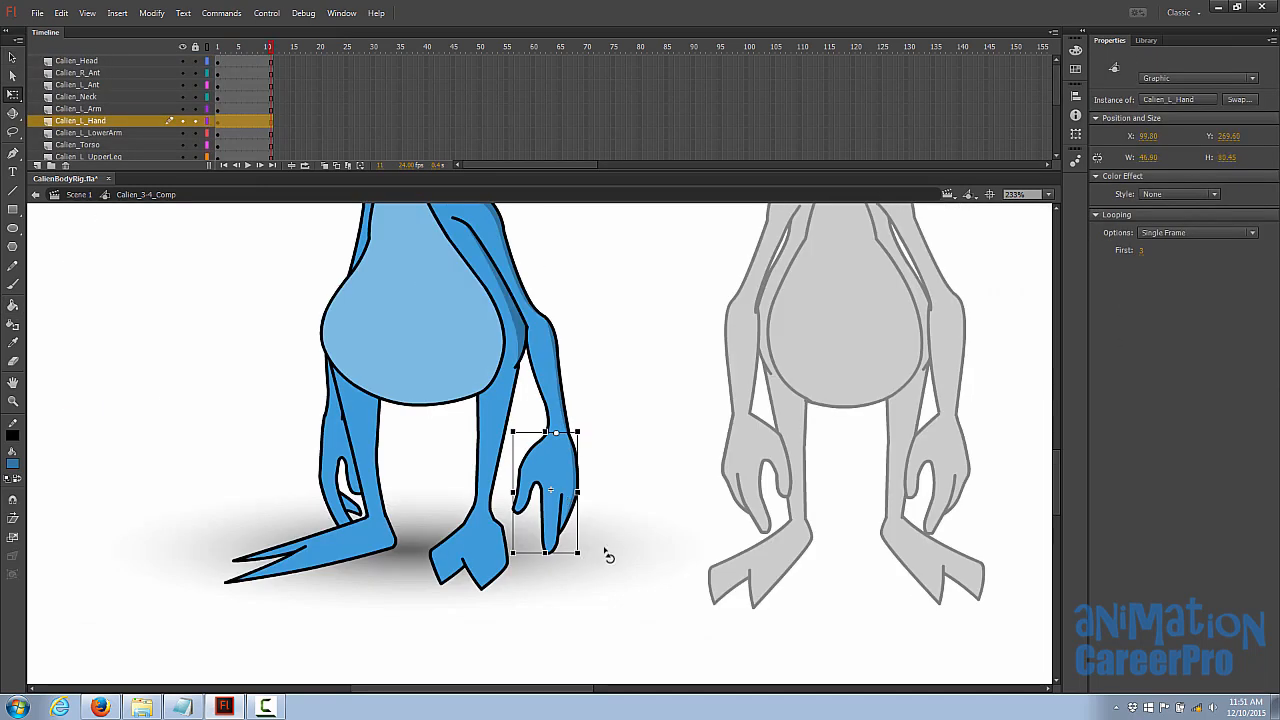
Step: Test the shaded joints by rotating the left hand outward, then the hand and lower arm together about the elbow
drag(608, 556, 680, 529)
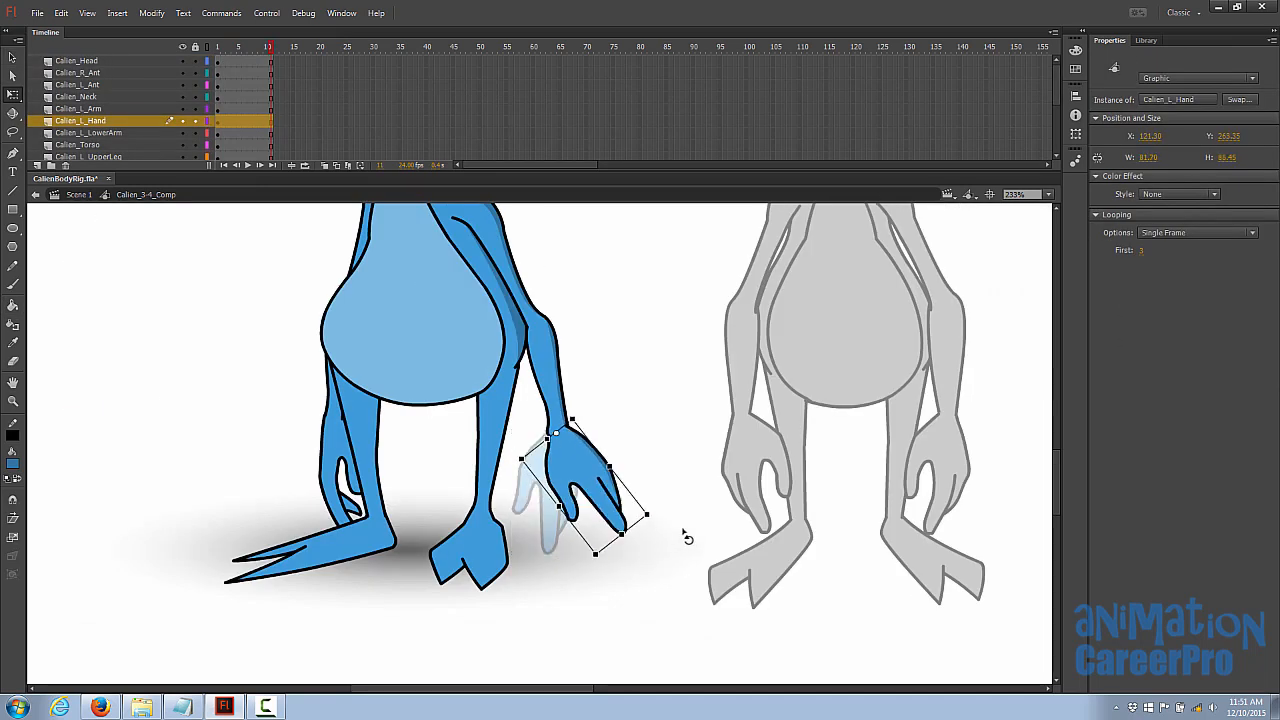
click(556, 393)
drag(592, 425, 539, 323)
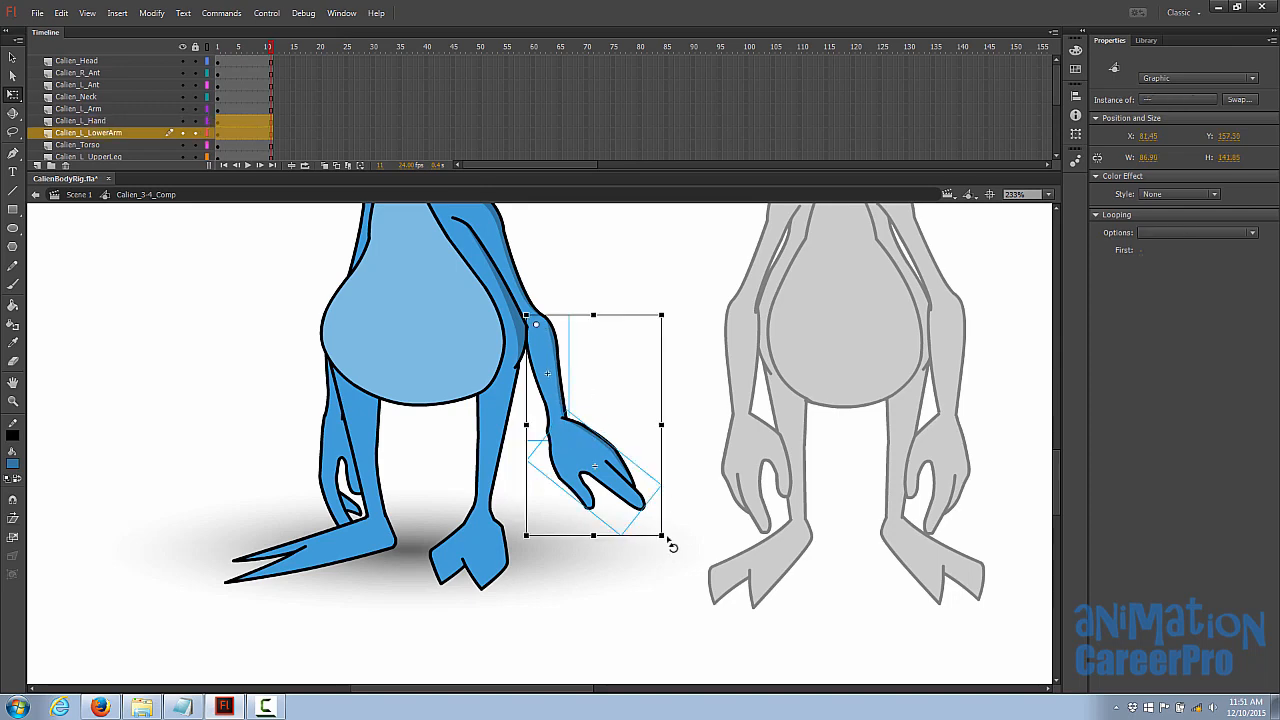
drag(671, 545, 447, 565)
Step: Add the upper arm to the selection, rotate the whole left arm outward about the shoulder and nudge it up
shift+click(503, 252)
drag(535, 281, 531, 387)
drag(493, 450, 449, 283)
drag(573, 278, 582, 193)
key(Up)
key(Up)
key(Up)
Step: Rotate the left lower arm and hand upward to test a raised arm pose
click(597, 400)
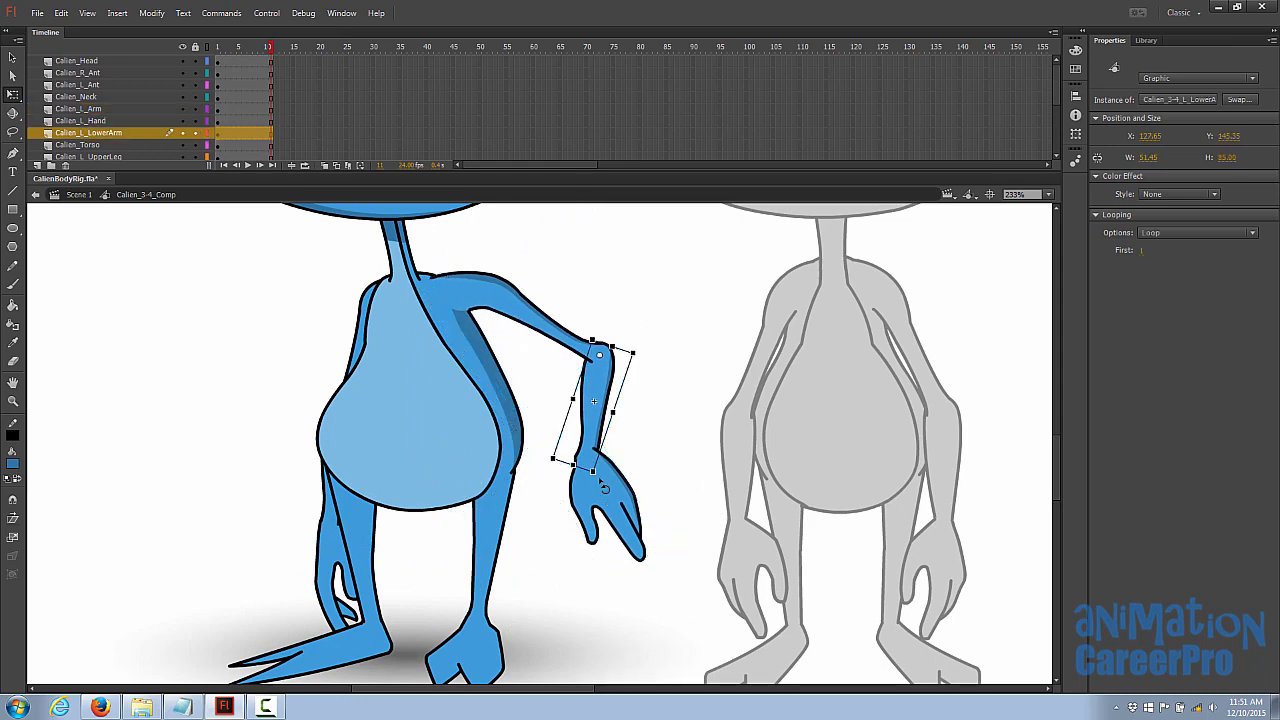
drag(600, 478, 669, 216)
drag(601, 515, 671, 307)
drag(745, 341, 616, 355)
Step: Open the Calien_3-4_L_UpperLeg symbol and draw a segmented guide line inside the outer edge of the upper leg
click(642, 435)
drag(642, 435, 645, 422)
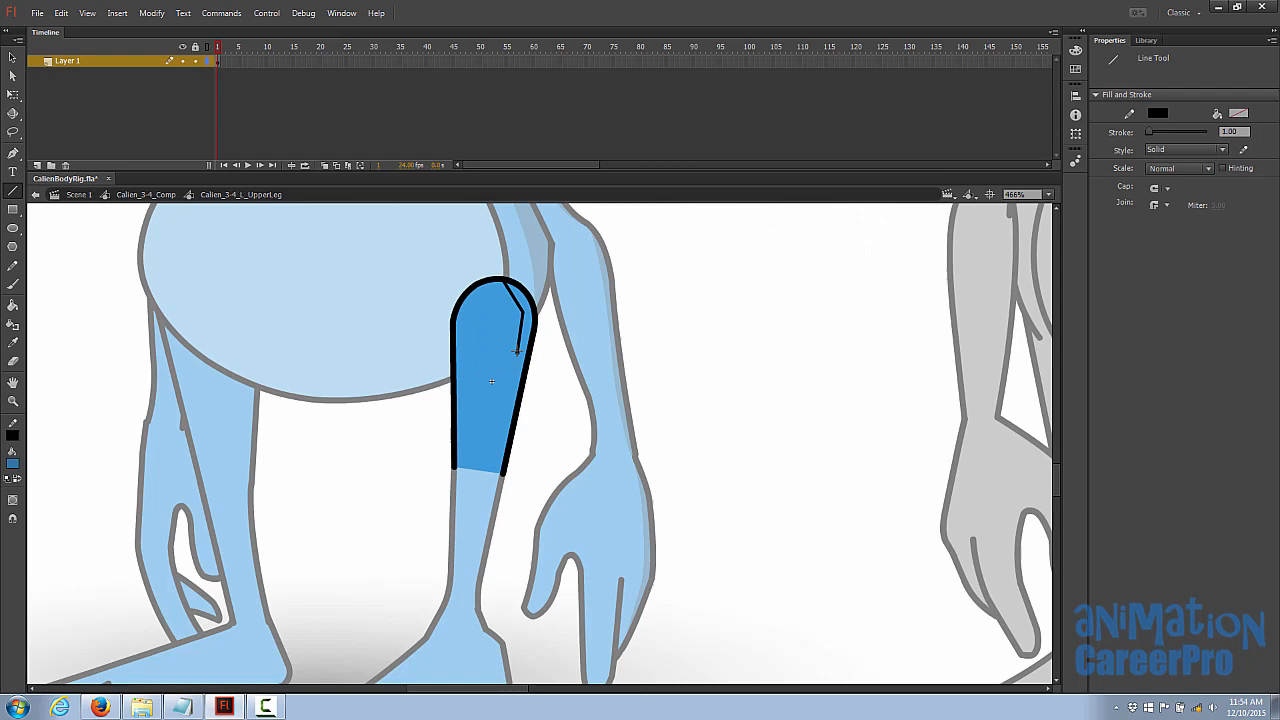
drag(517, 350, 503, 471)
Step: Curve the upper leg's guide line, shade the strip outside it with the shadow blue, and leave the symbol without the guide
key(v)
drag(518, 349, 515, 376)
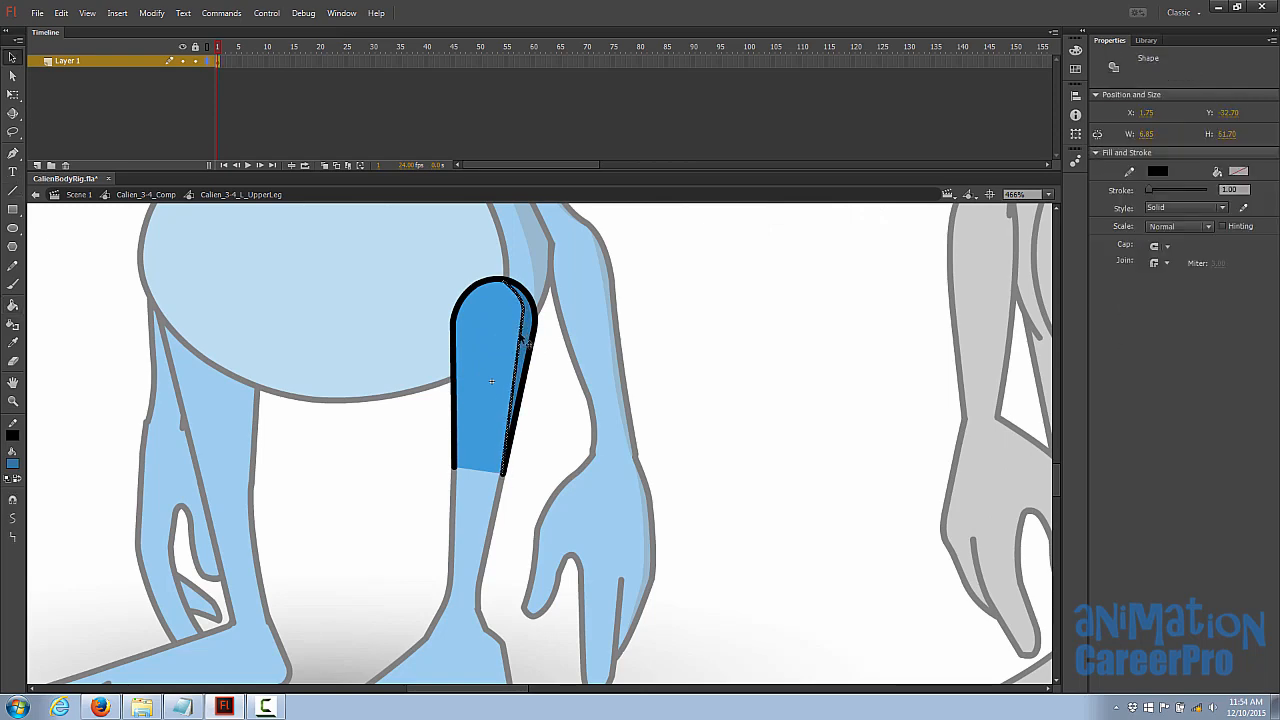
double_click(487, 517)
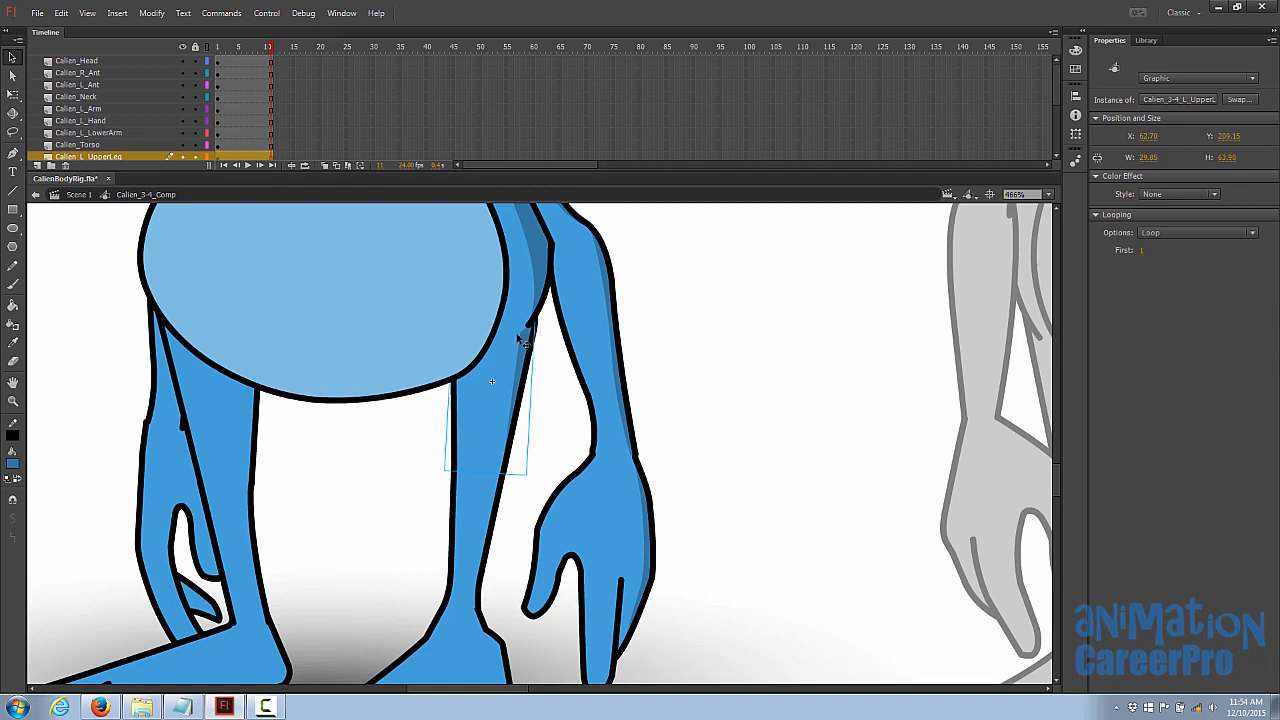
Step: Try rotating the left upper arm outward about the shoulder to check the torso shading behind it, and undo the rotation
drag(549, 311, 571, 580)
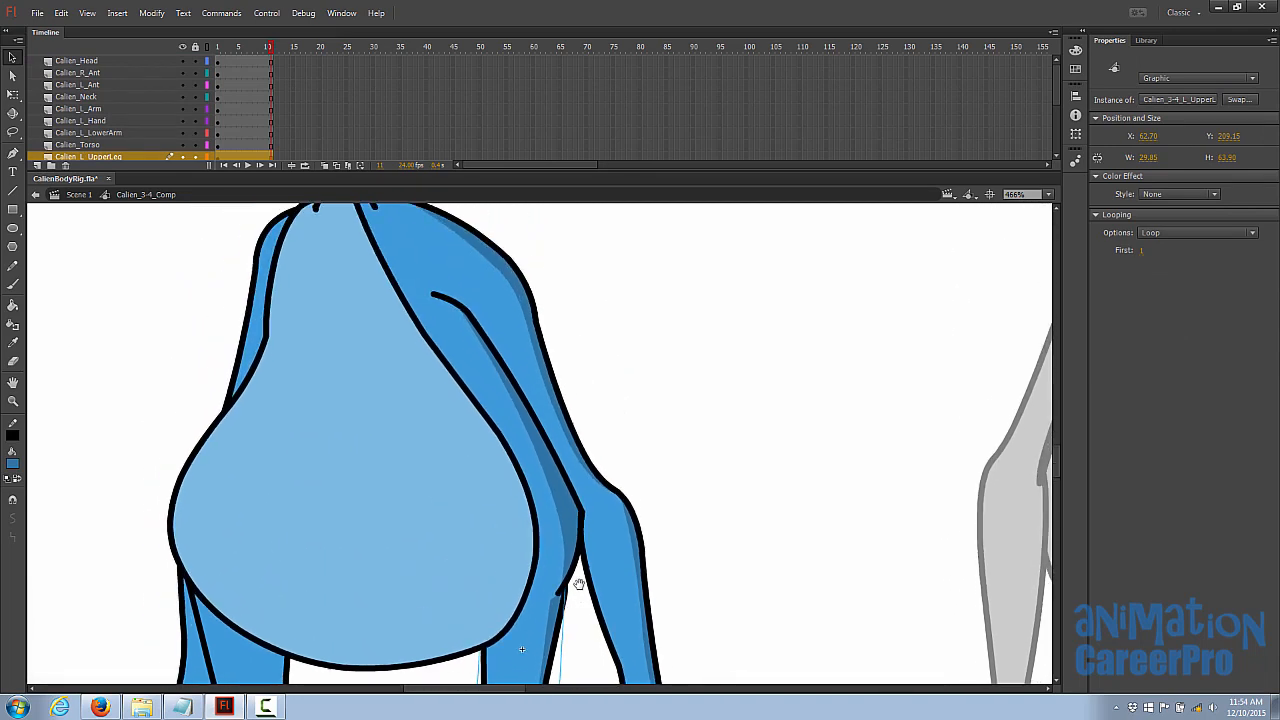
click(558, 438)
key(q)
drag(628, 530, 768, 418)
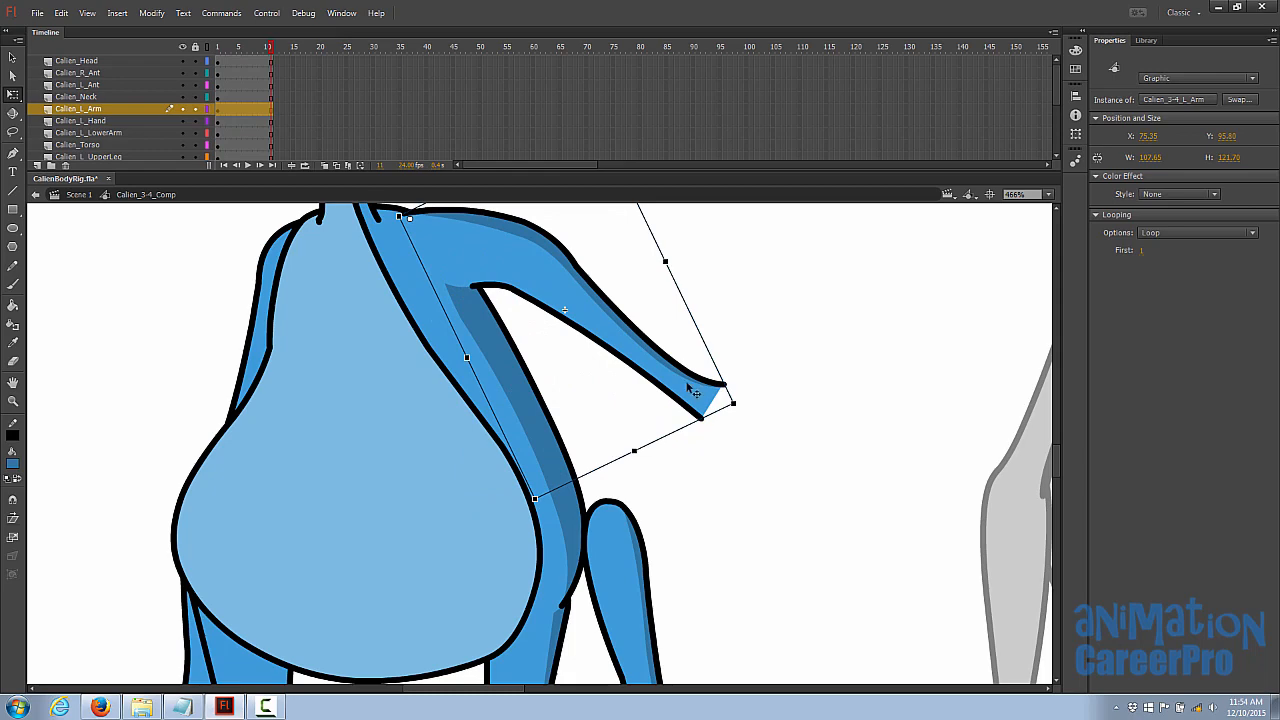
key(ctrl+z)
Step: Try shifting the left upper leg outward to check its shading against the hip, and undo the move
drag(664, 560, 679, 401)
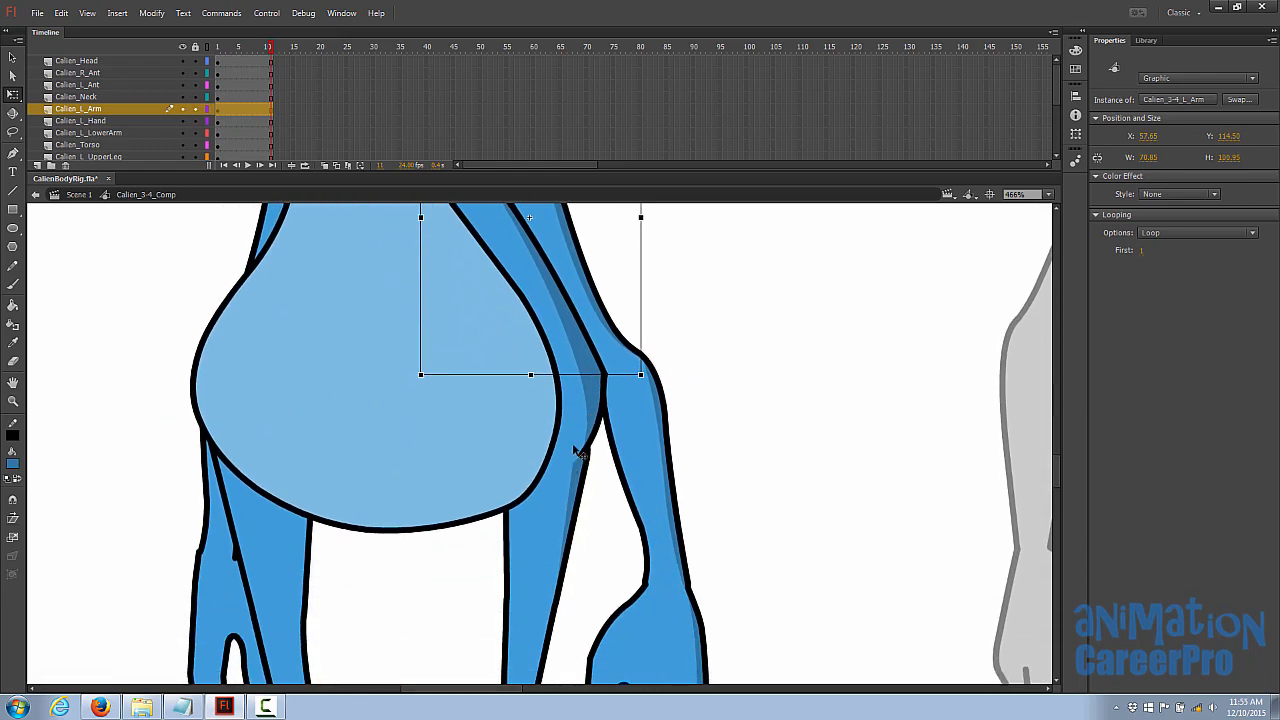
click(580, 492)
drag(576, 485, 594, 493)
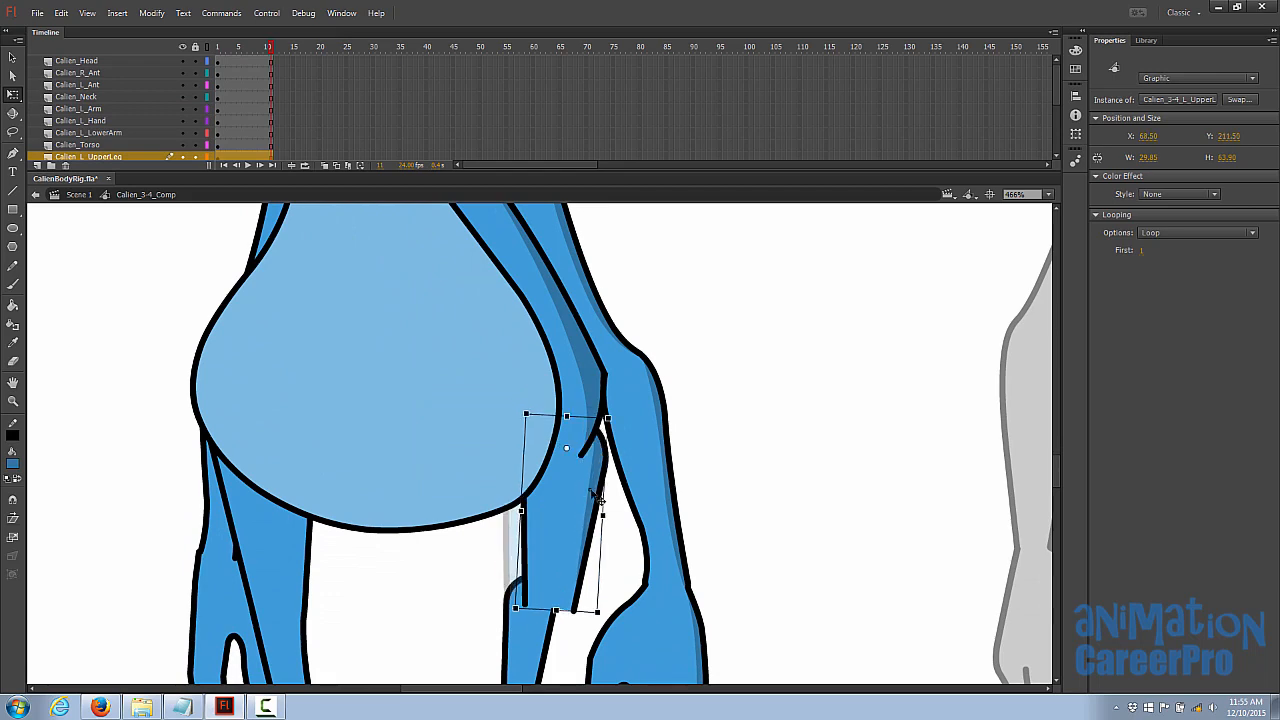
key(ctrl+z)
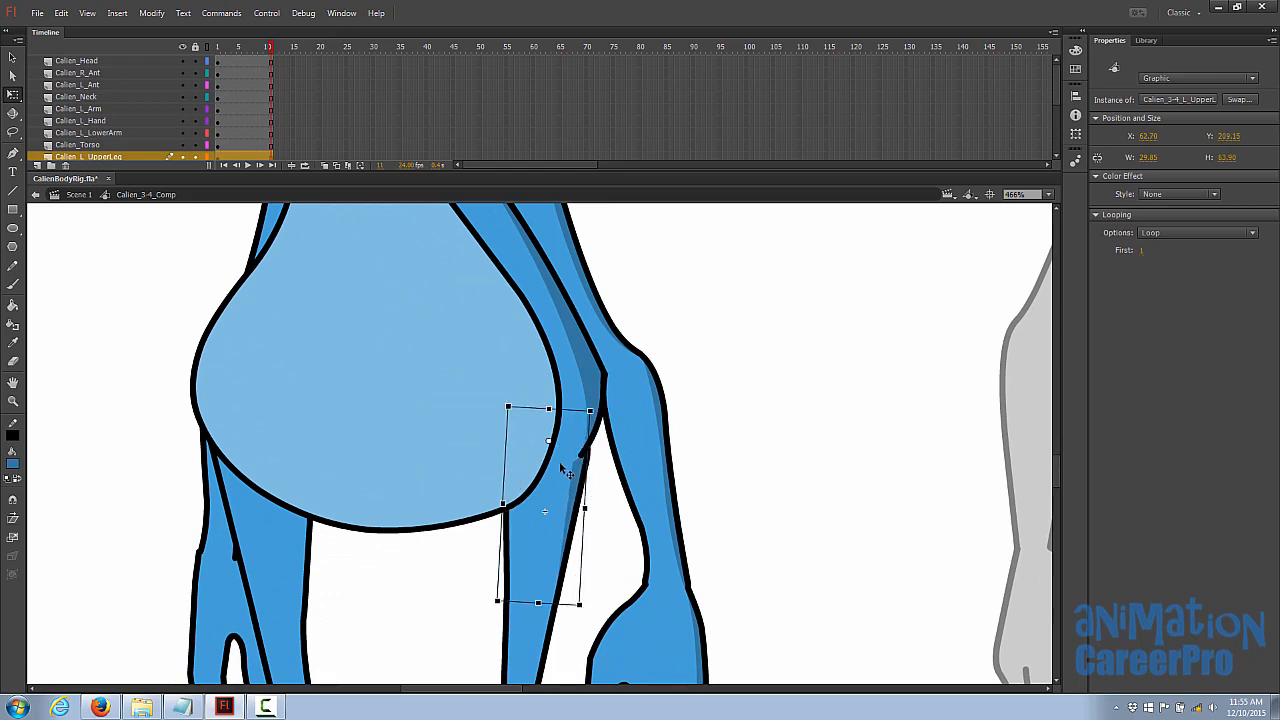
Step: Open the Calien_3-4_L_LowerLeg symbol and draw a segmented guide line inside the outer edge of the lower leg
double_click(585, 480)
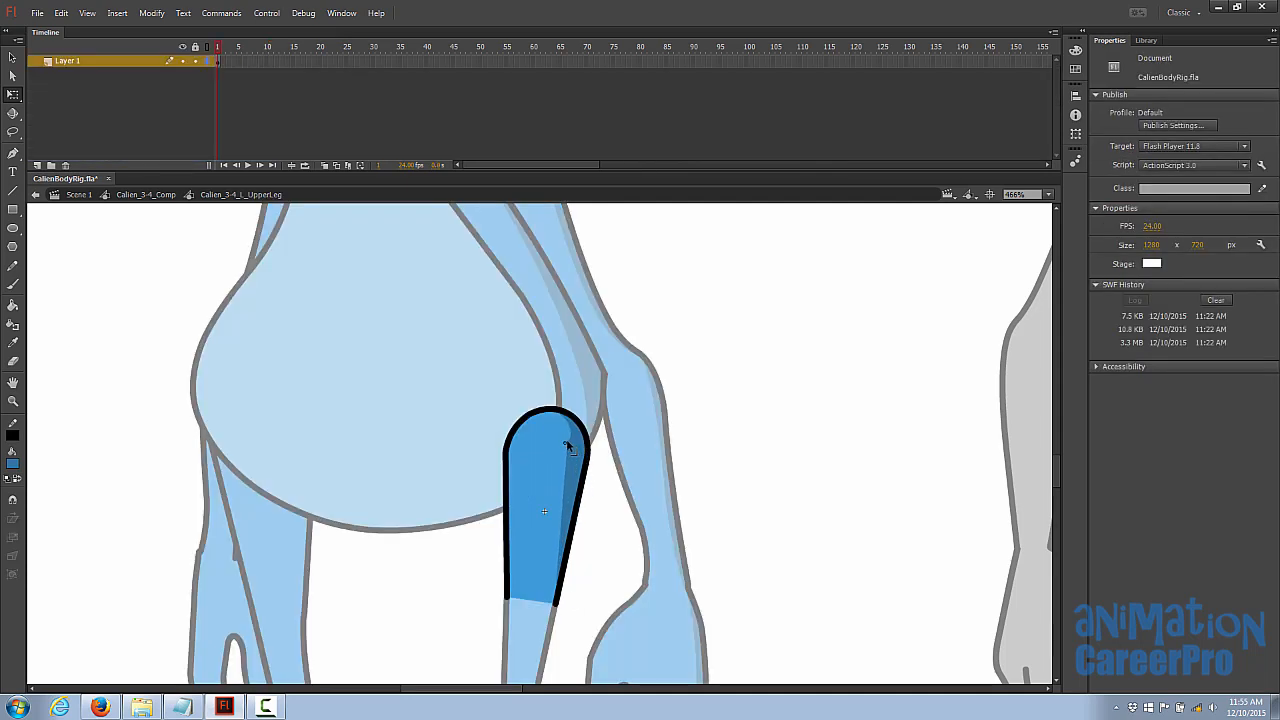
double_click(537, 535)
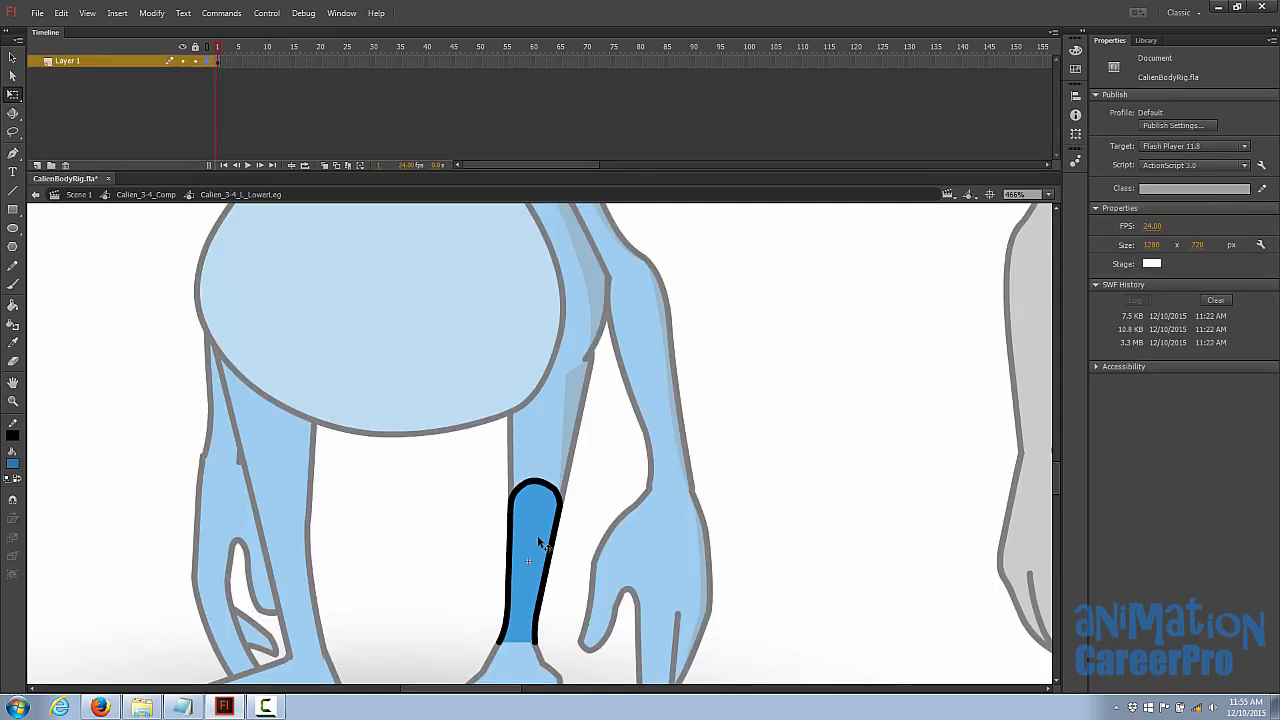
drag(577, 519, 583, 455)
key(n)
drag(541, 400, 552, 421)
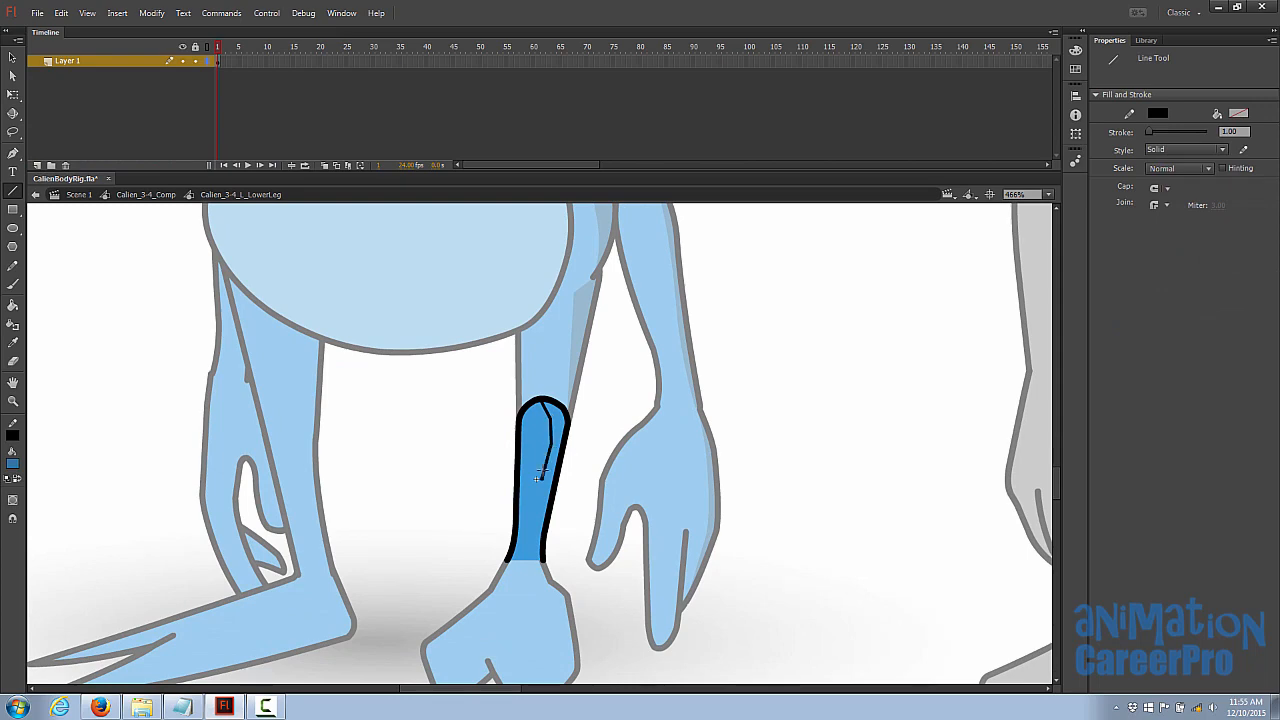
drag(542, 471, 536, 538)
drag(536, 538, 543, 560)
Step: Bend the segments of the left lower leg's guide line into a smooth curve following the outer outline
key(z)
click(556, 498)
key(v)
drag(522, 273, 534, 279)
drag(521, 405, 518, 405)
drag(500, 527, 504, 530)
drag(520, 410, 524, 410)
drag(503, 528, 505, 530)
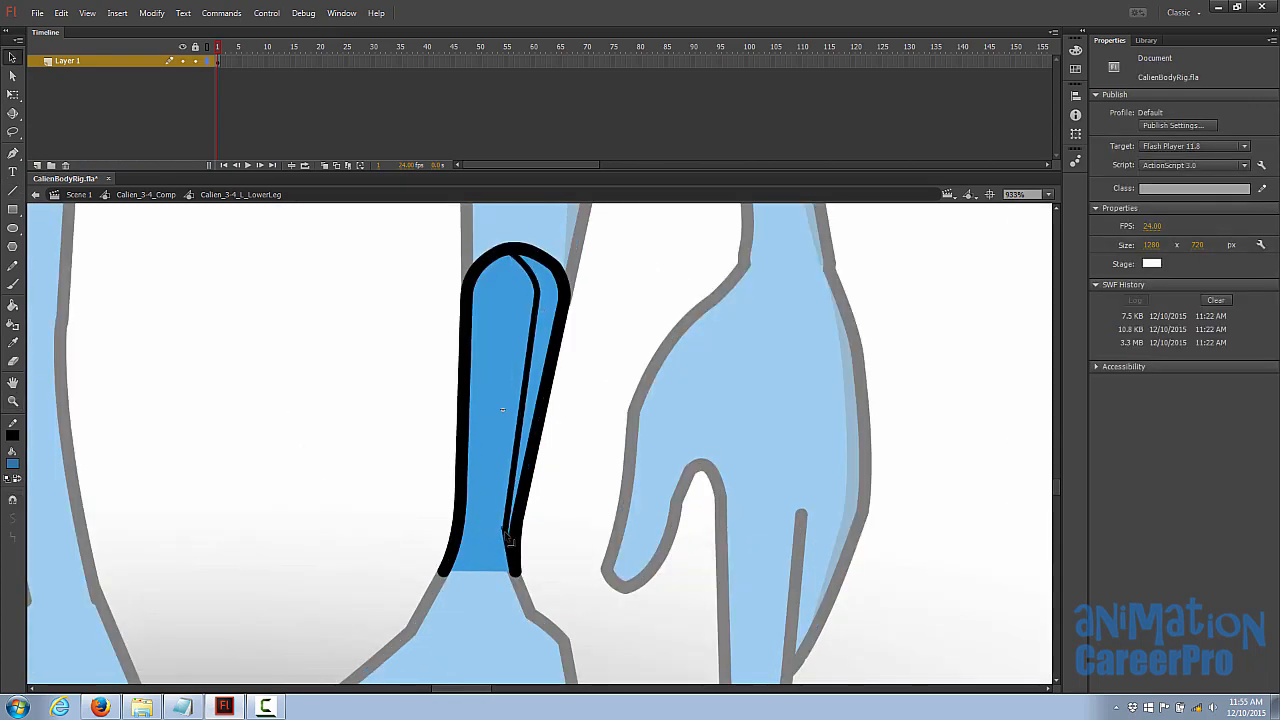
Step: Fill the strip outside the left lower leg's guide line with the shadow blue and delete the guide
key(k)
click(544, 370)
key(v)
double_click(529, 370)
key(Delete)
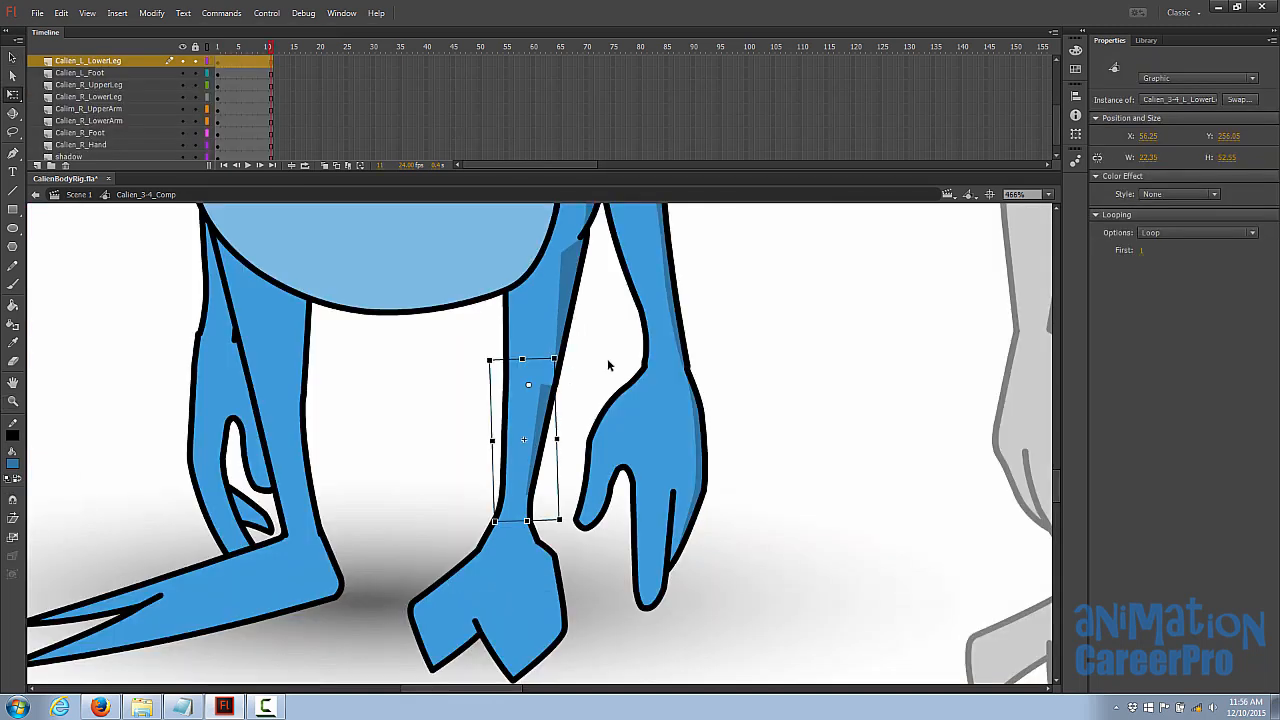
Step: Try rotating the left lower leg outward about the knee to check the shading, and undo the rotation
drag(607, 362, 591, 404)
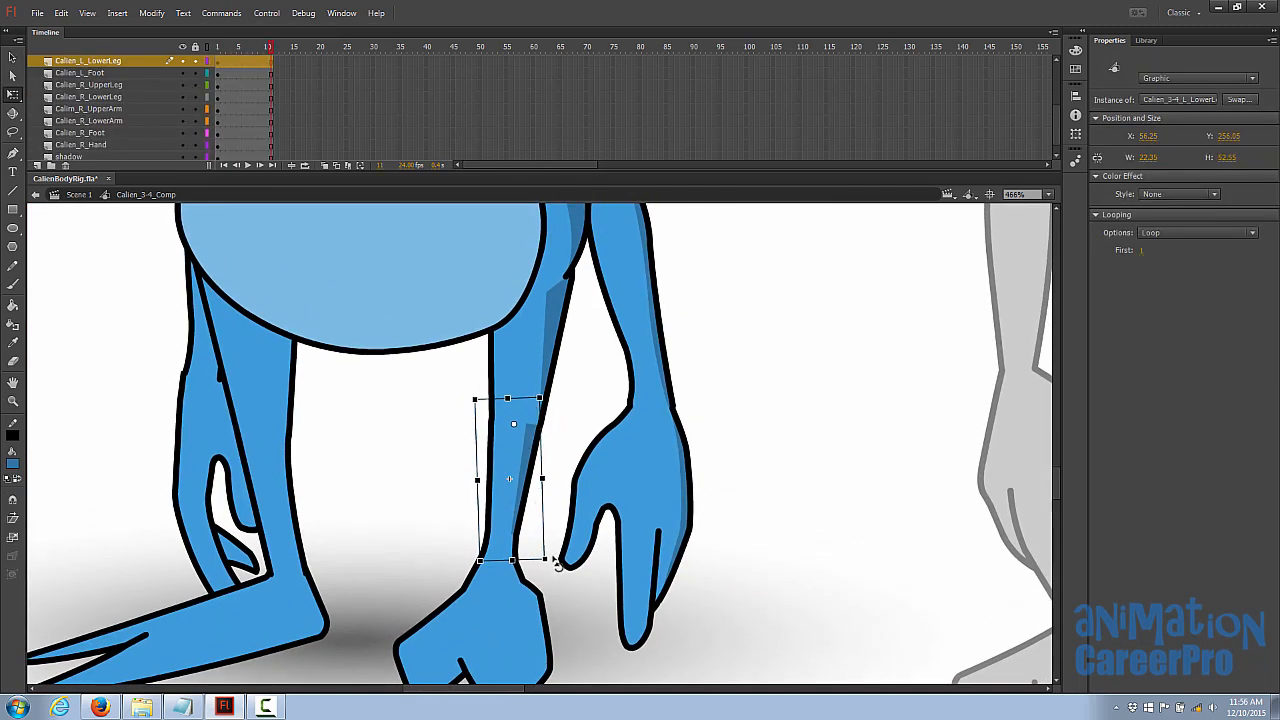
drag(557, 565, 691, 442)
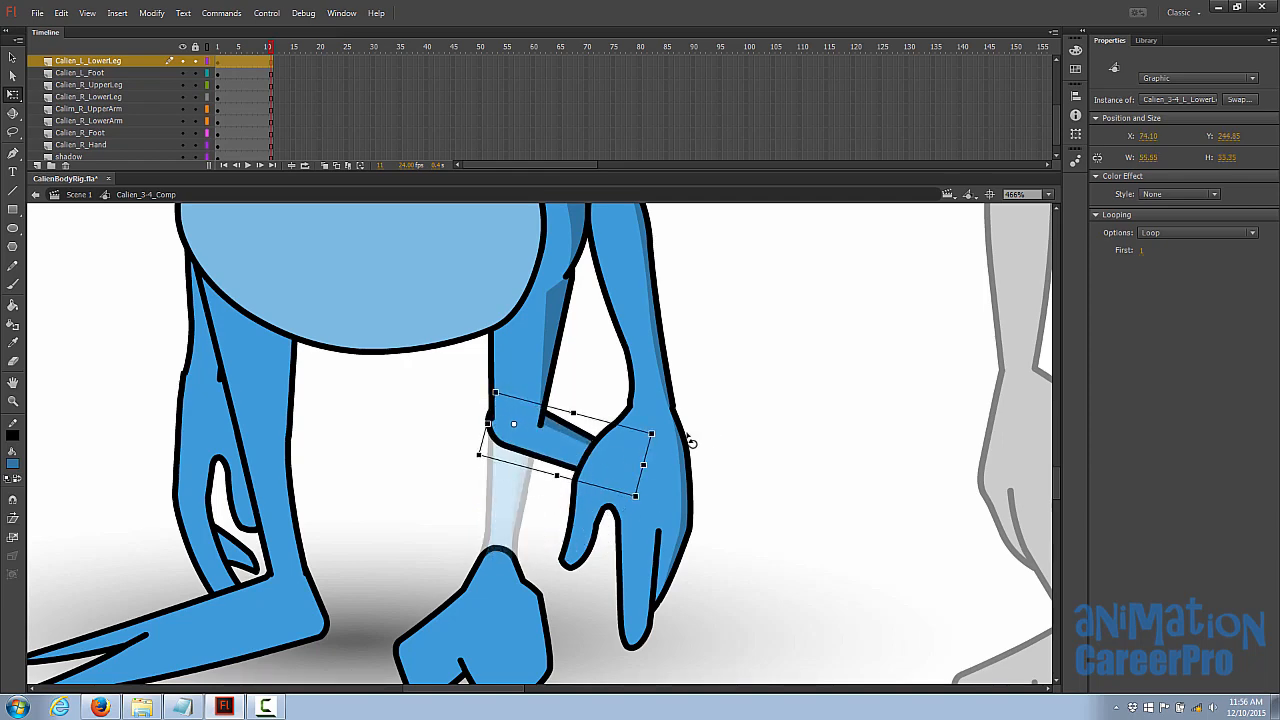
key(ctrl+z)
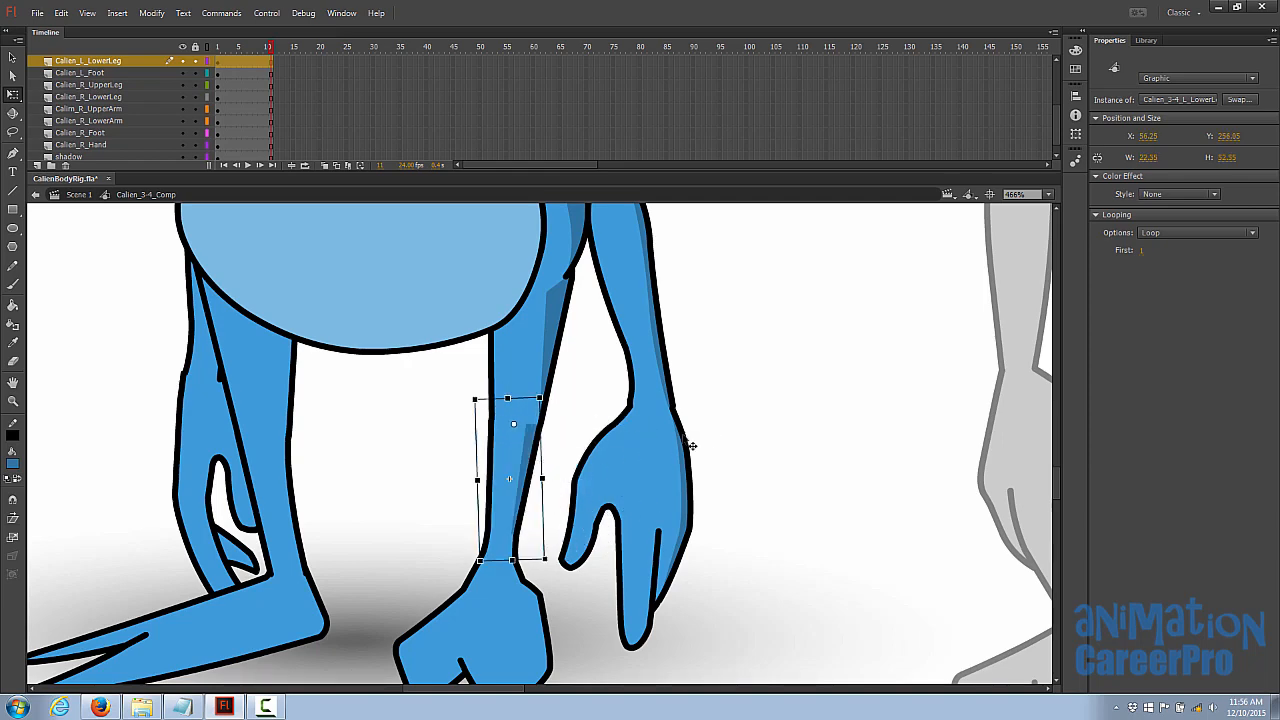
Step: Reshape the upper end of the left lower leg's shadow so it tapers into the outer outline, and leave the symbol
double_click(525, 446)
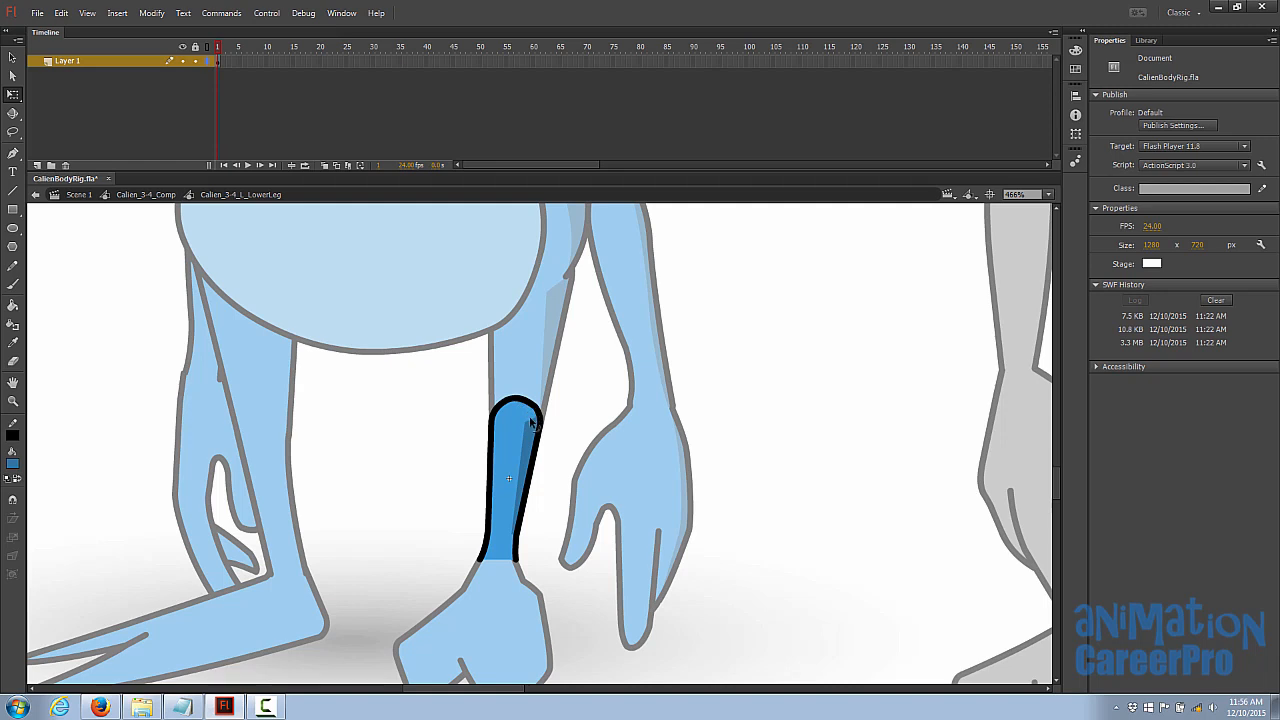
key(z)
click(530, 449)
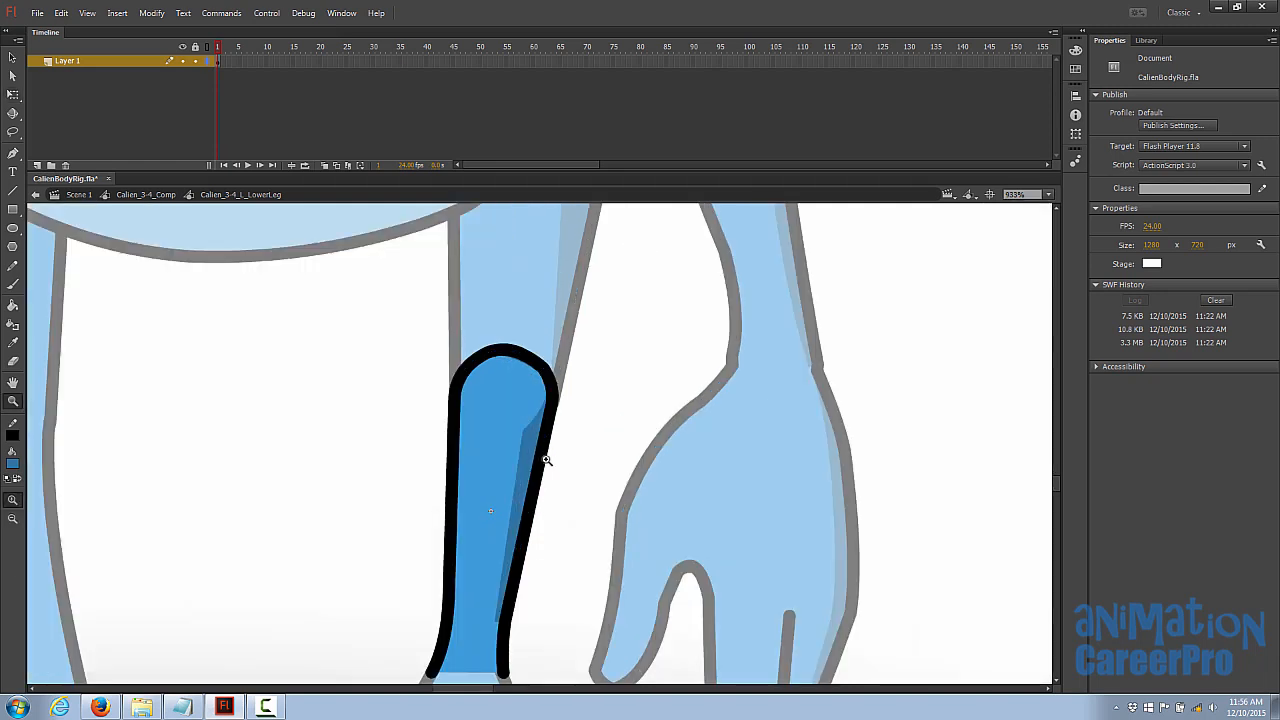
key(v)
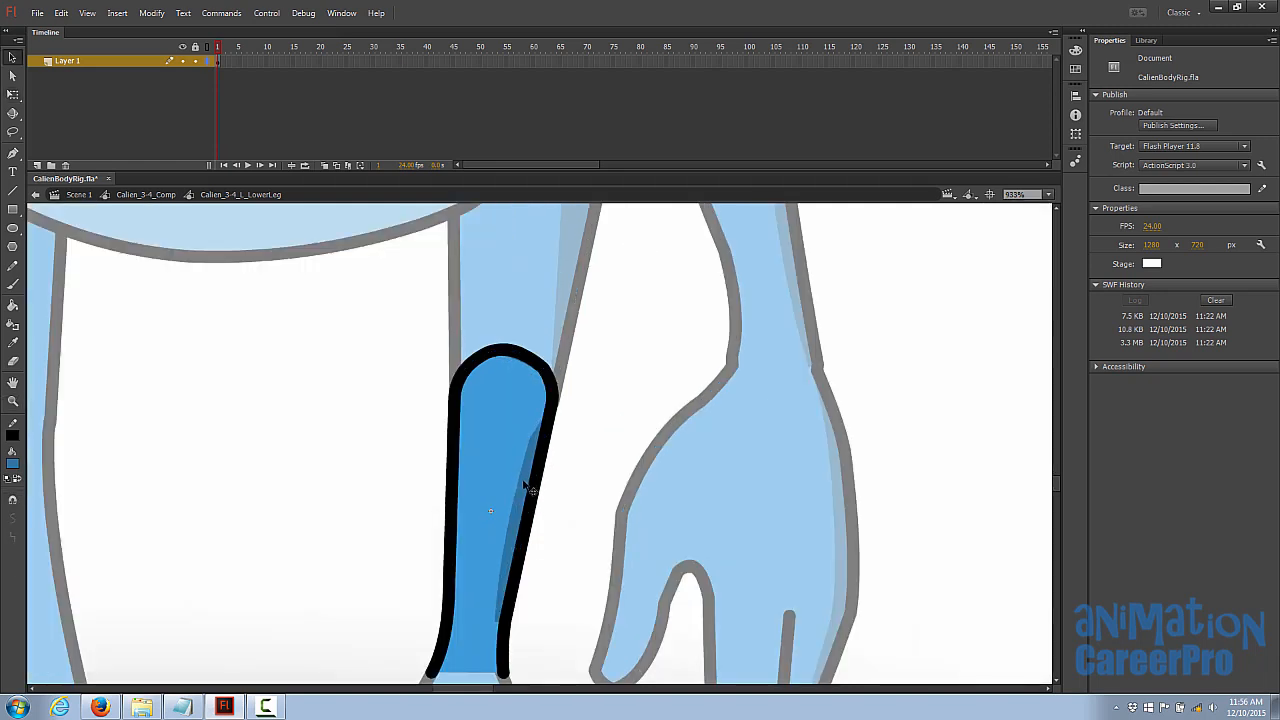
double_click(589, 459)
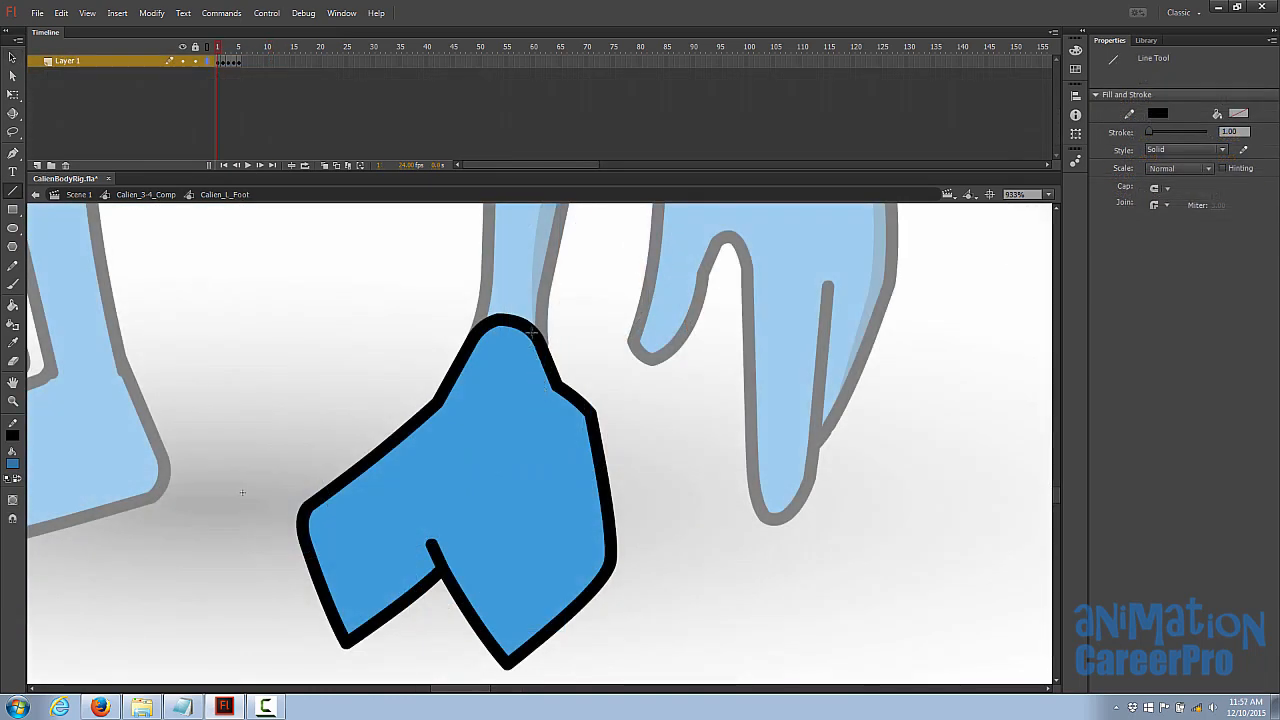
Step: In the Calien_L_Foot symbol, draw a segmented guide line inside the foot's outer edge and curve its segments
drag(533, 337, 540, 386)
mouse_move(540, 386)
mouse_down()
mouse_move(586, 490)
mouse_move(579, 458)
mouse_move(589, 552)
mouse_move(510, 662)
mouse_up()
key(v)
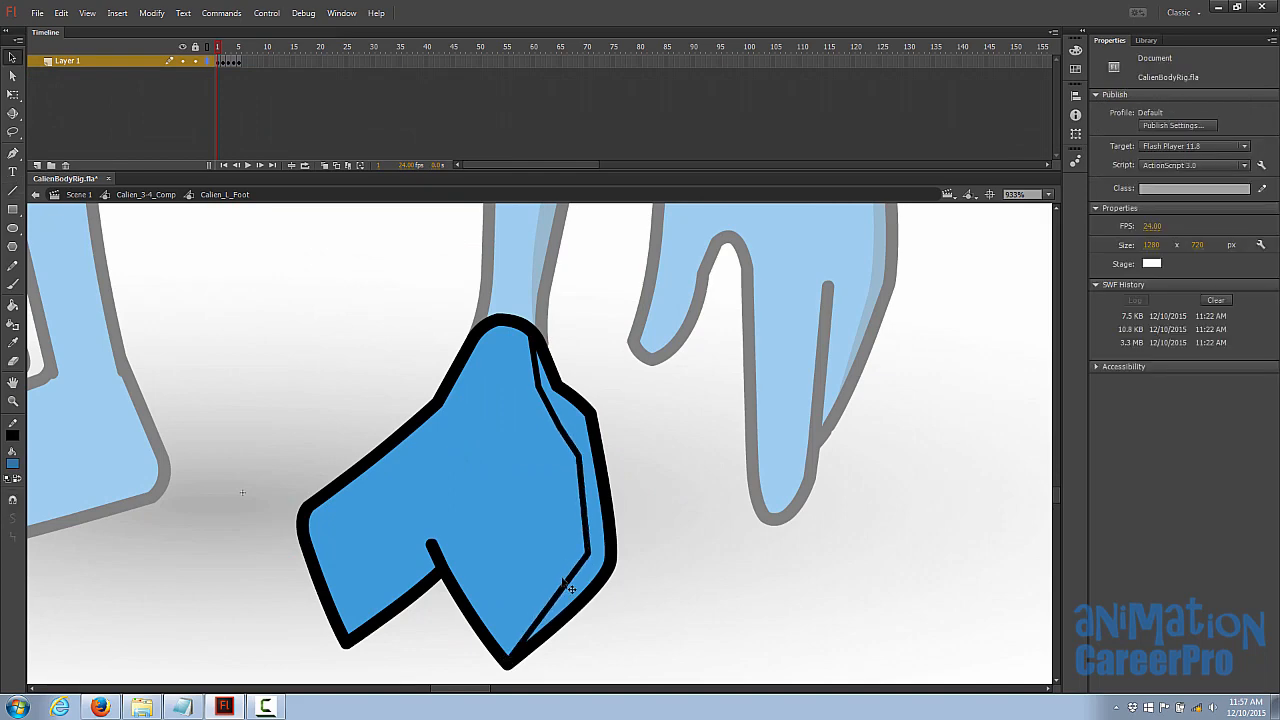
drag(564, 584, 573, 588)
click(588, 533)
click(675, 499)
drag(587, 527, 591, 528)
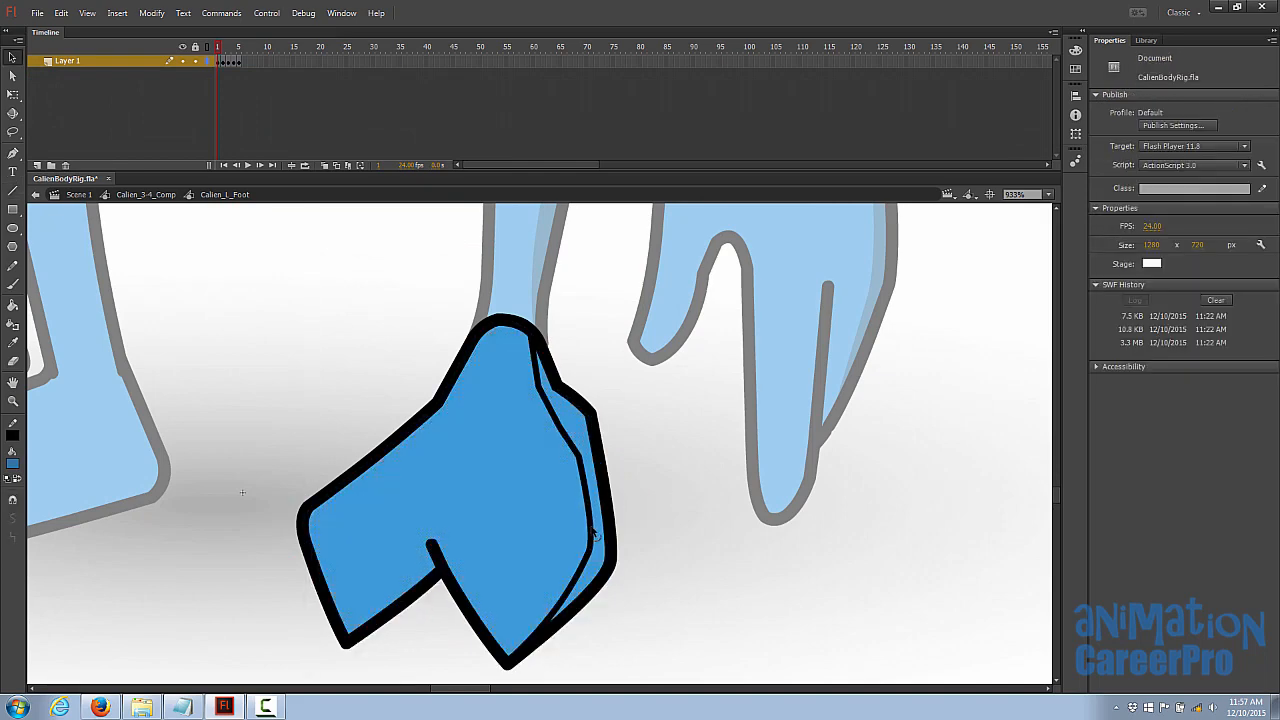
drag(576, 448, 573, 441)
drag(534, 365, 533, 368)
Step: Fill the strip outside the left foot's guide line with the shadow blue and delete the guide
key(k)
click(574, 422)
key(v)
double_click(571, 427)
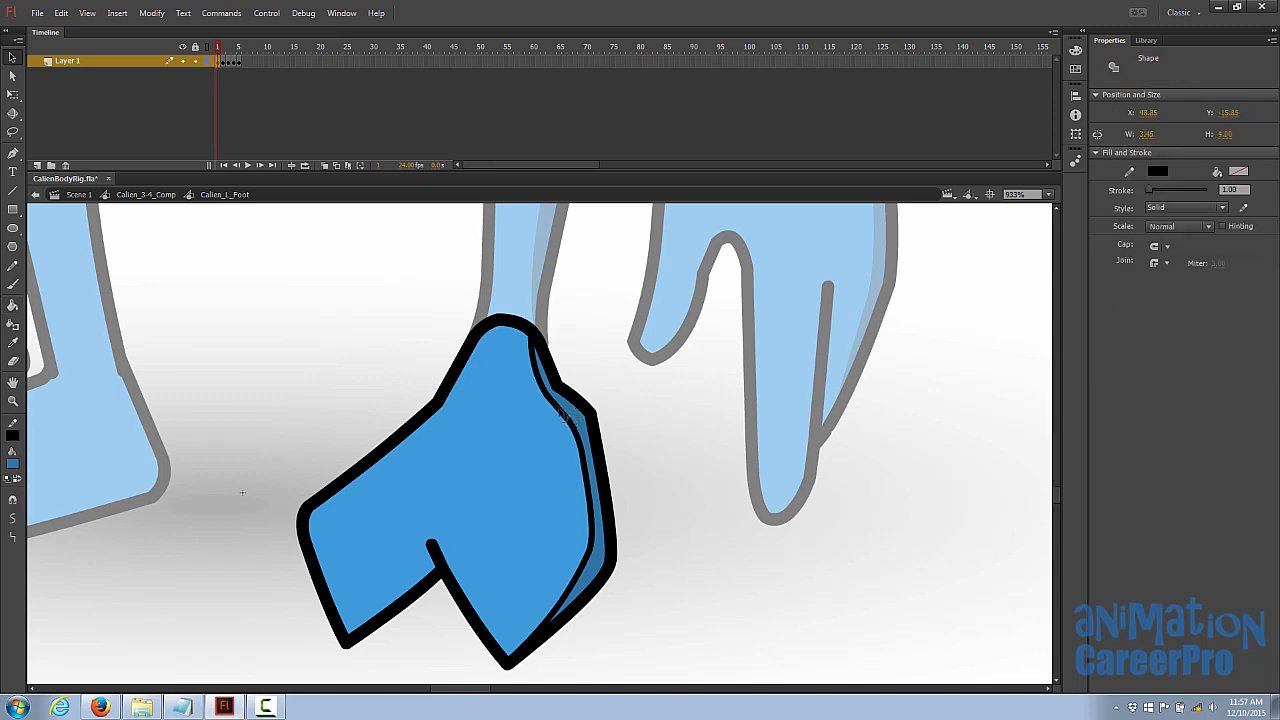
key(Delete)
Step: Shade a thin wedge beside the left foot's toe split with the shadow blue, using a temporary guide line, and leave the symbol
drag(455, 541, 503, 481)
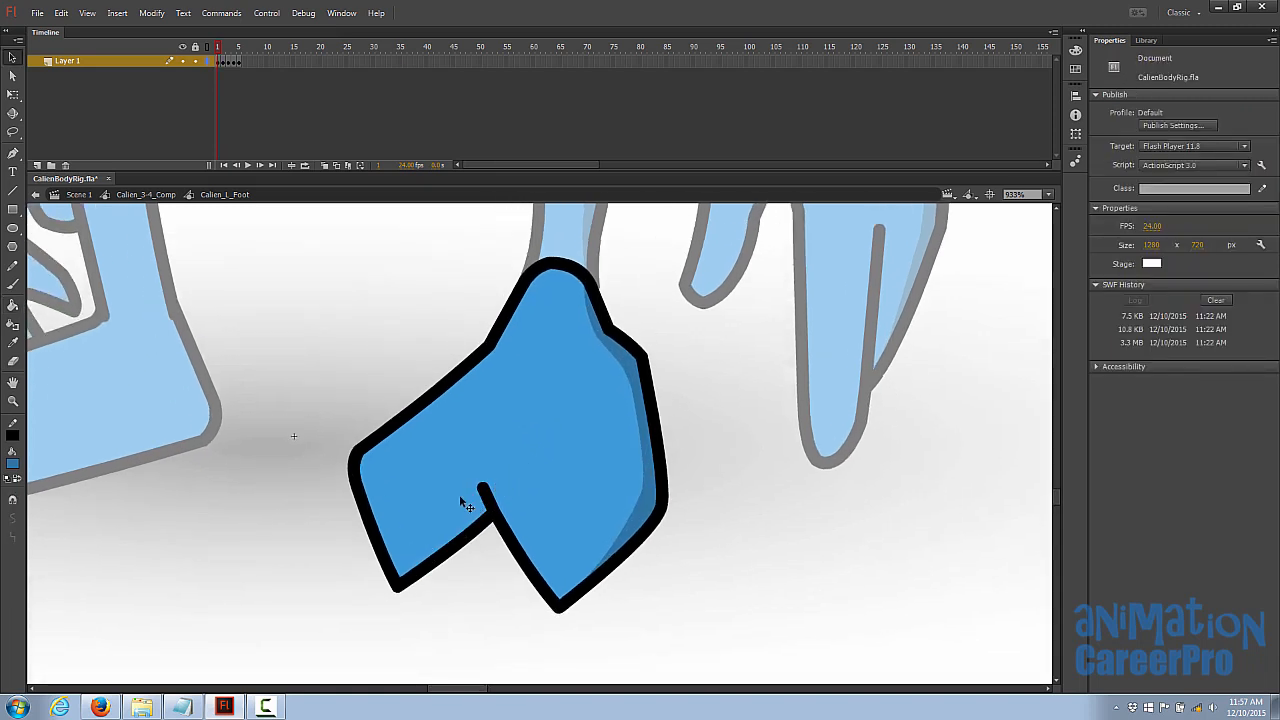
key(n)
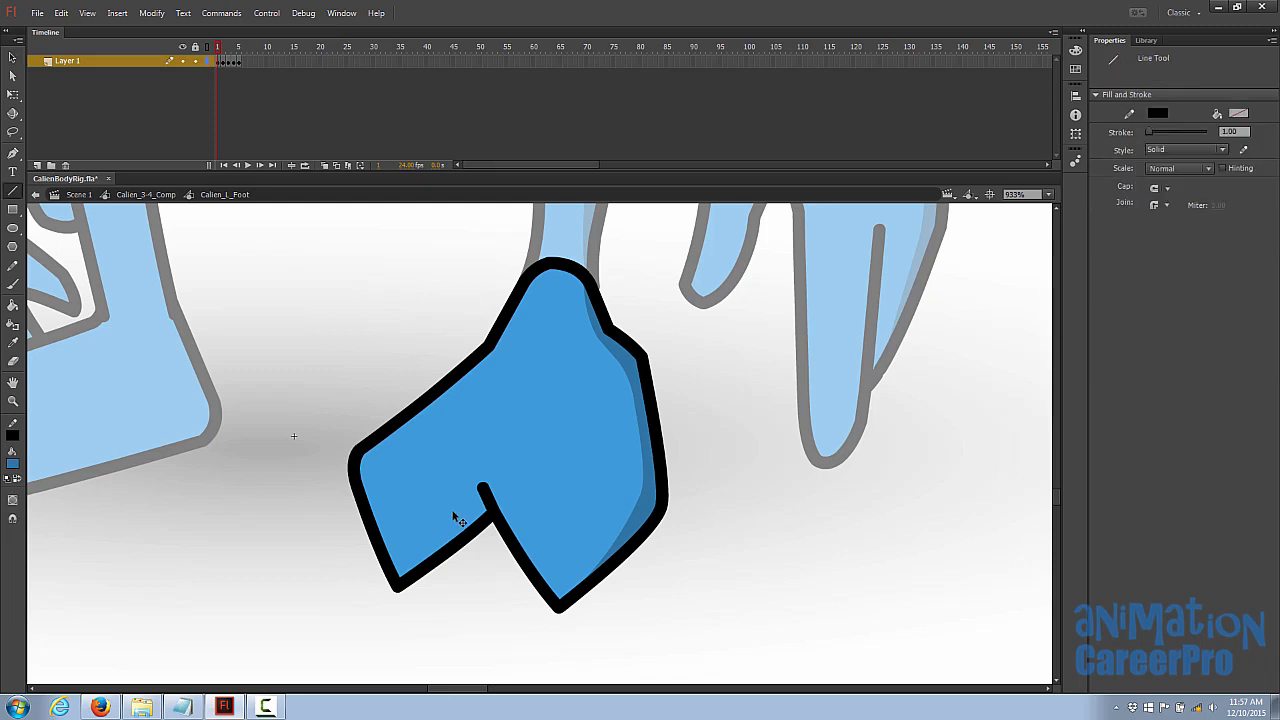
drag(482, 488, 397, 581)
key(k)
click(460, 527)
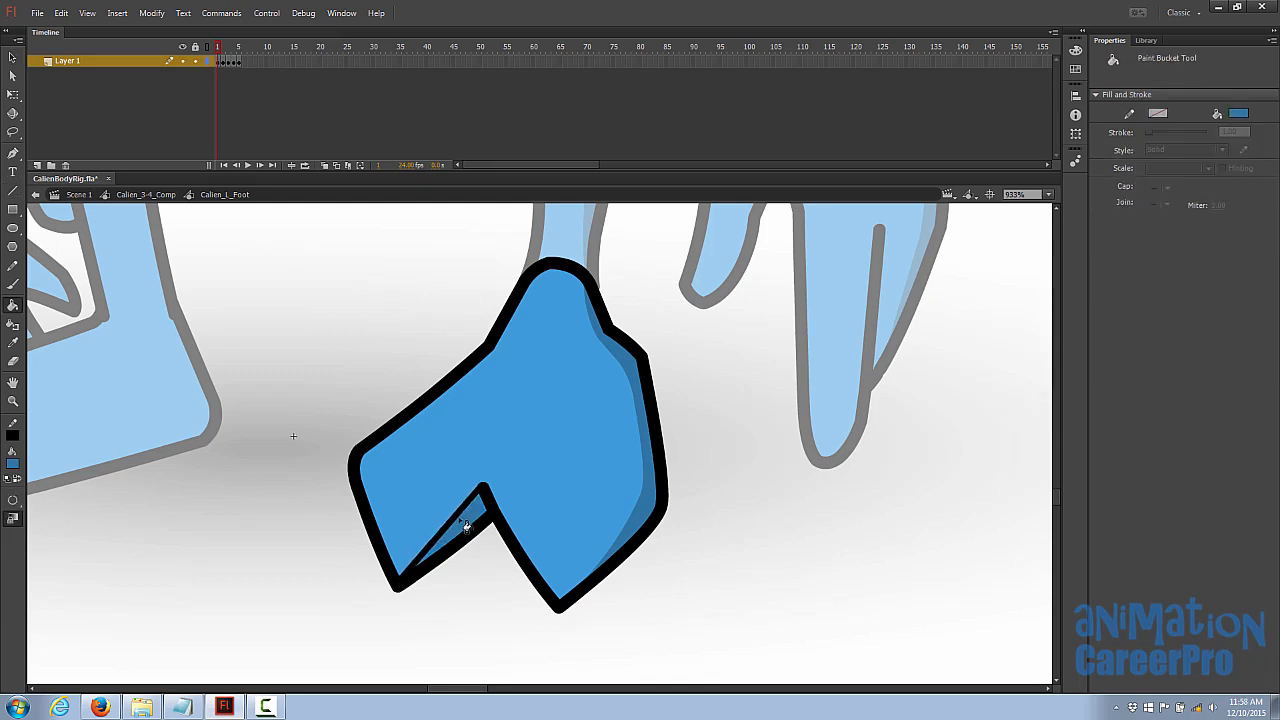
key(v)
double_click(440, 534)
key(Delete)
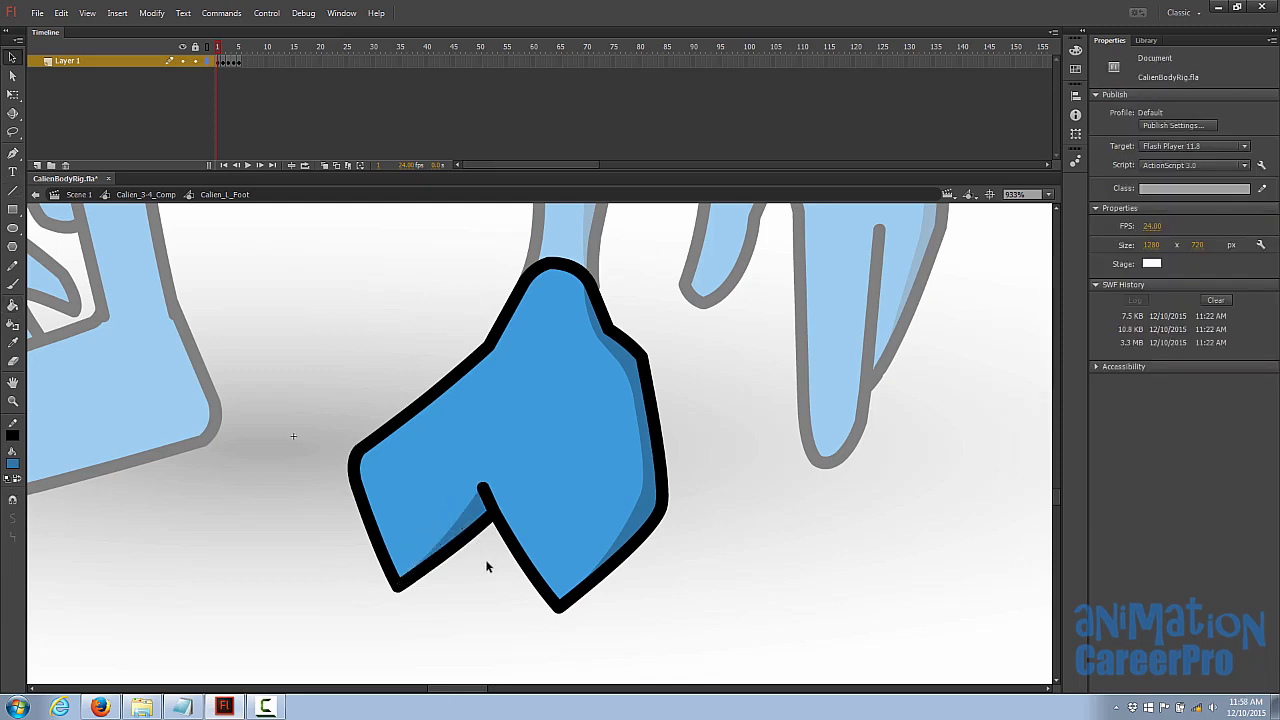
double_click(487, 566)
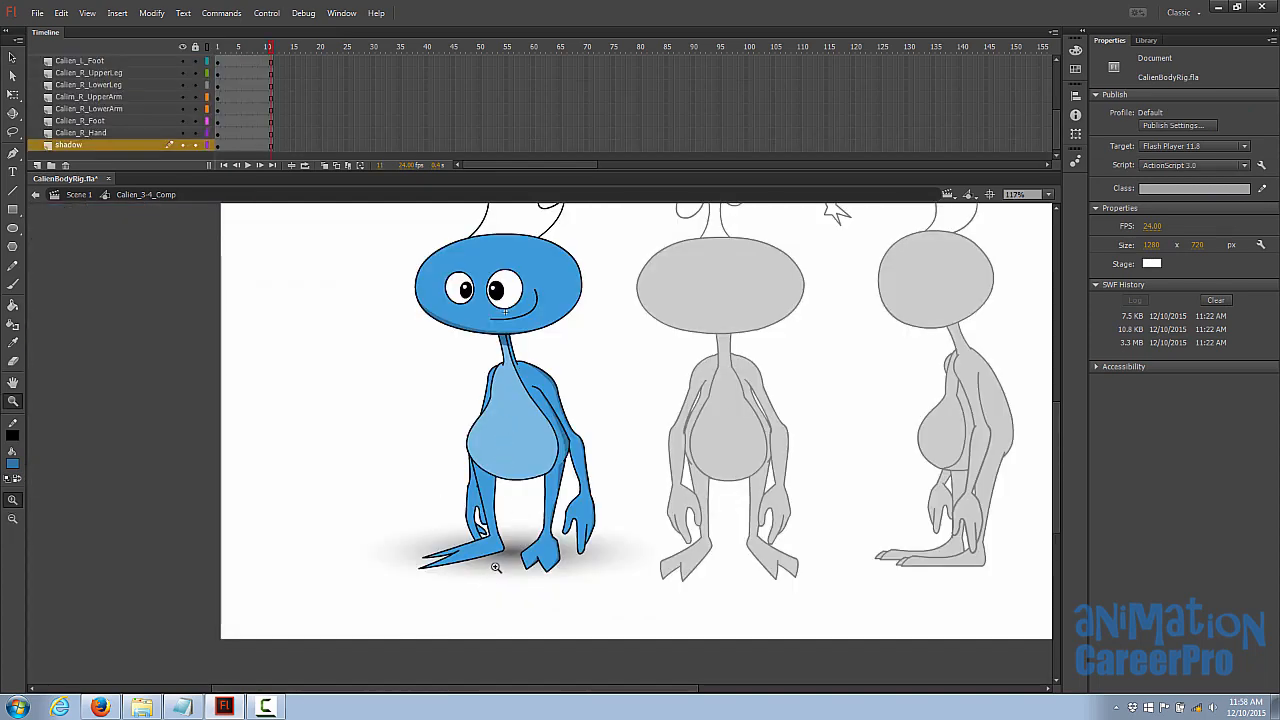
Step: Shade the inner edge of the Calien_3-4_R_UpperLeg symbol with the shadow blue along a temporary guide line, and leave the symbol
mouse_move(432, 207)
mouse_down()
mouse_move(464, 257)
mouse_move(473, 469)
mouse_up()
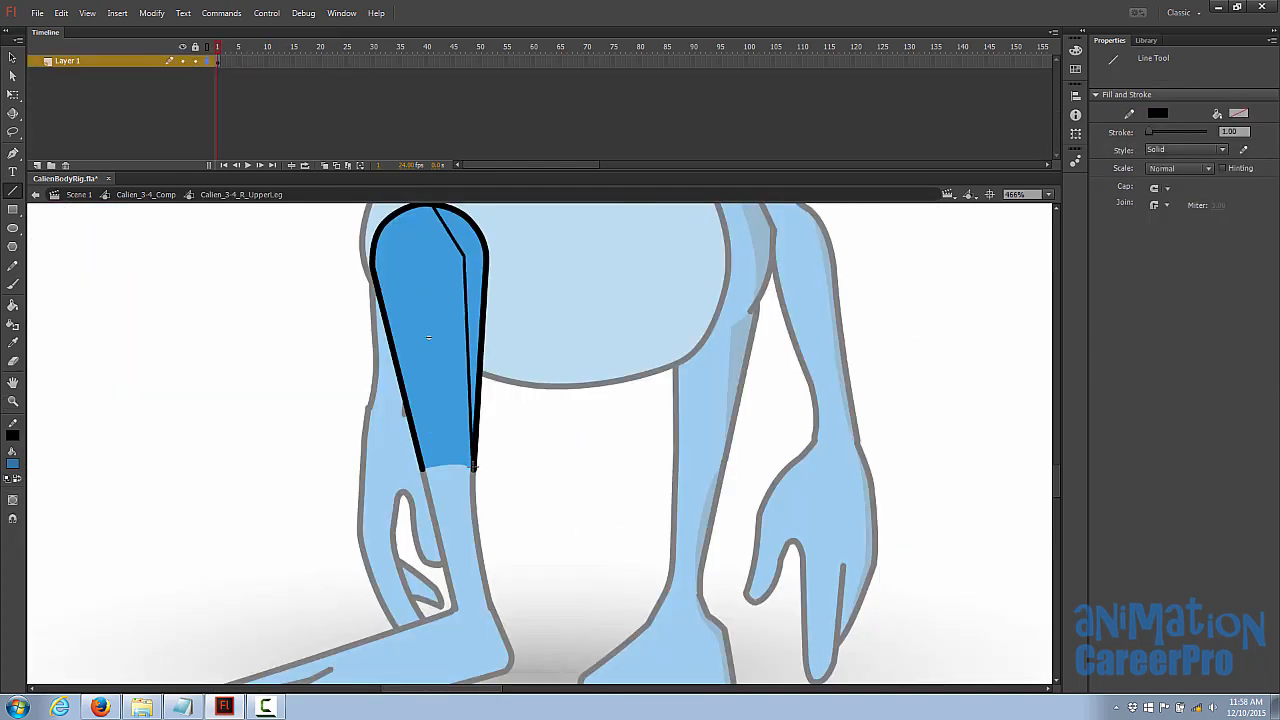
key(v)
key(k)
click(474, 294)
key(v)
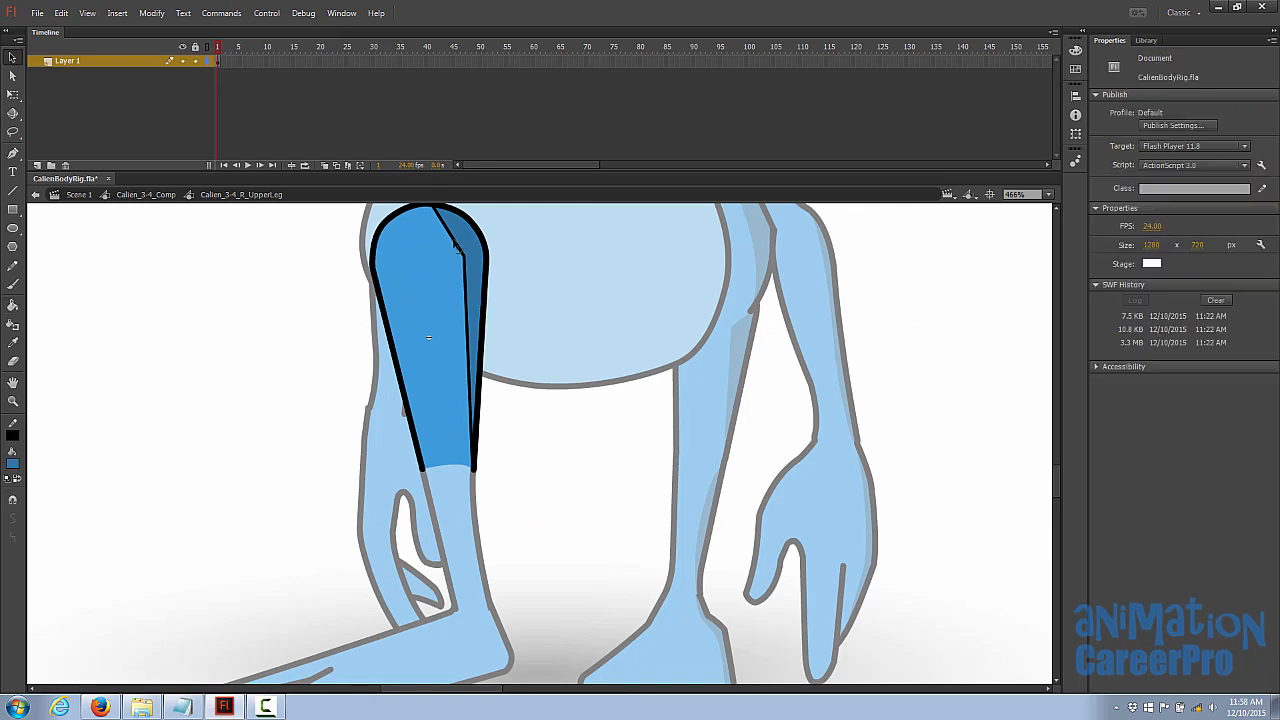
double_click(458, 248)
key(Delete)
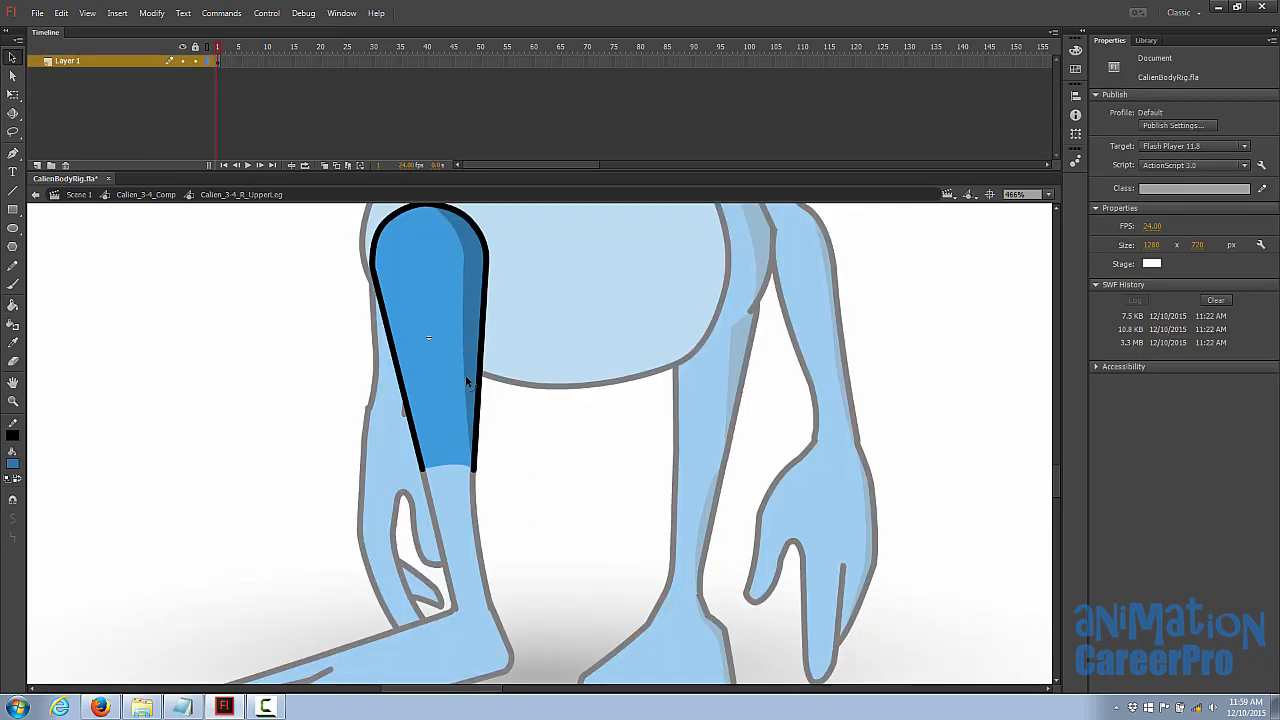
double_click(503, 415)
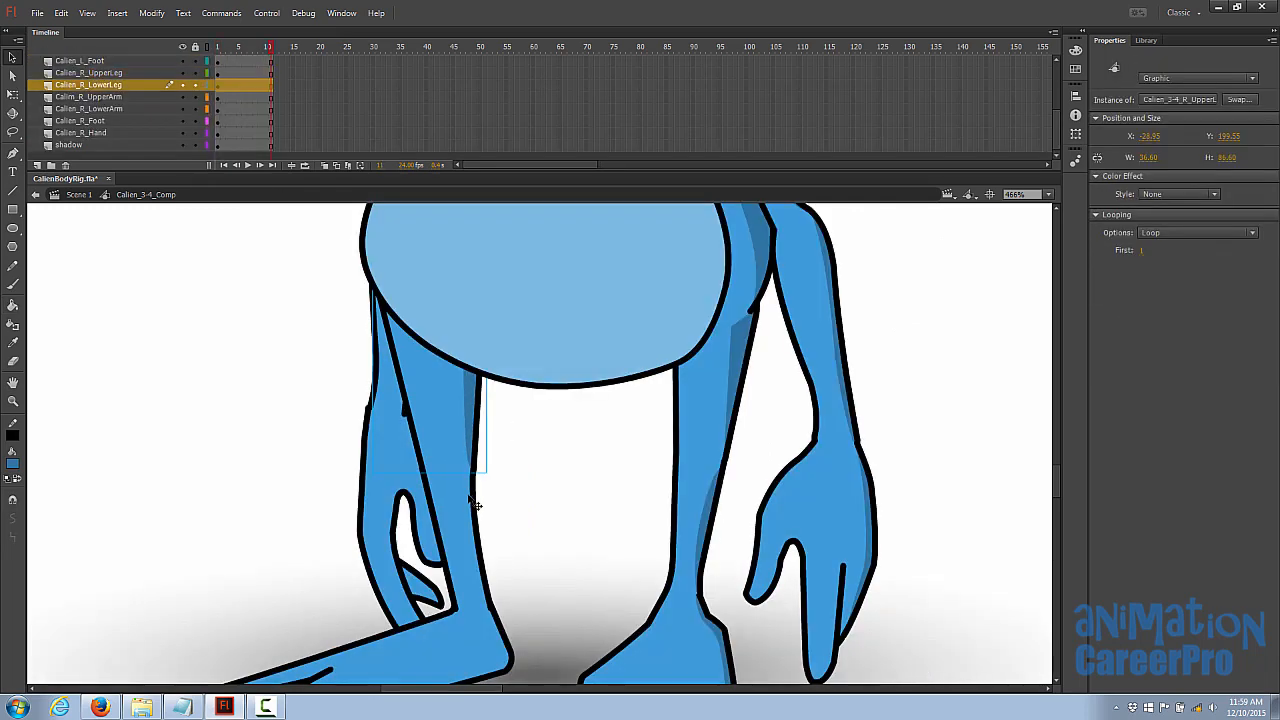
Step: Open the Calien_3-4_R_LowerLeg symbol and draw a segmented guide line inside the edge facing the other leg
double_click(456, 526)
key(n)
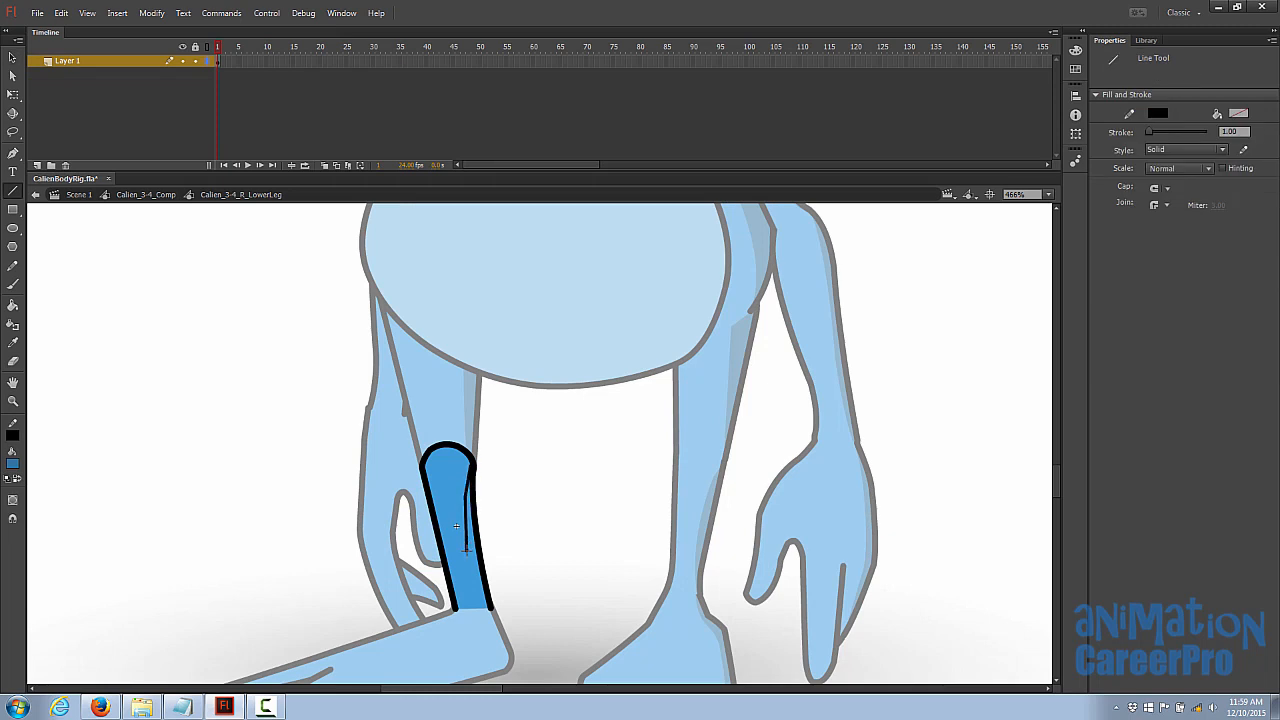
key(z)
click(488, 553)
key(v)
click(507, 525)
Step: Curve the right lower leg's guide line, shade the strip beyond it with the shadow blue, and leave the symbol without the guide
drag(525, 506, 515, 509)
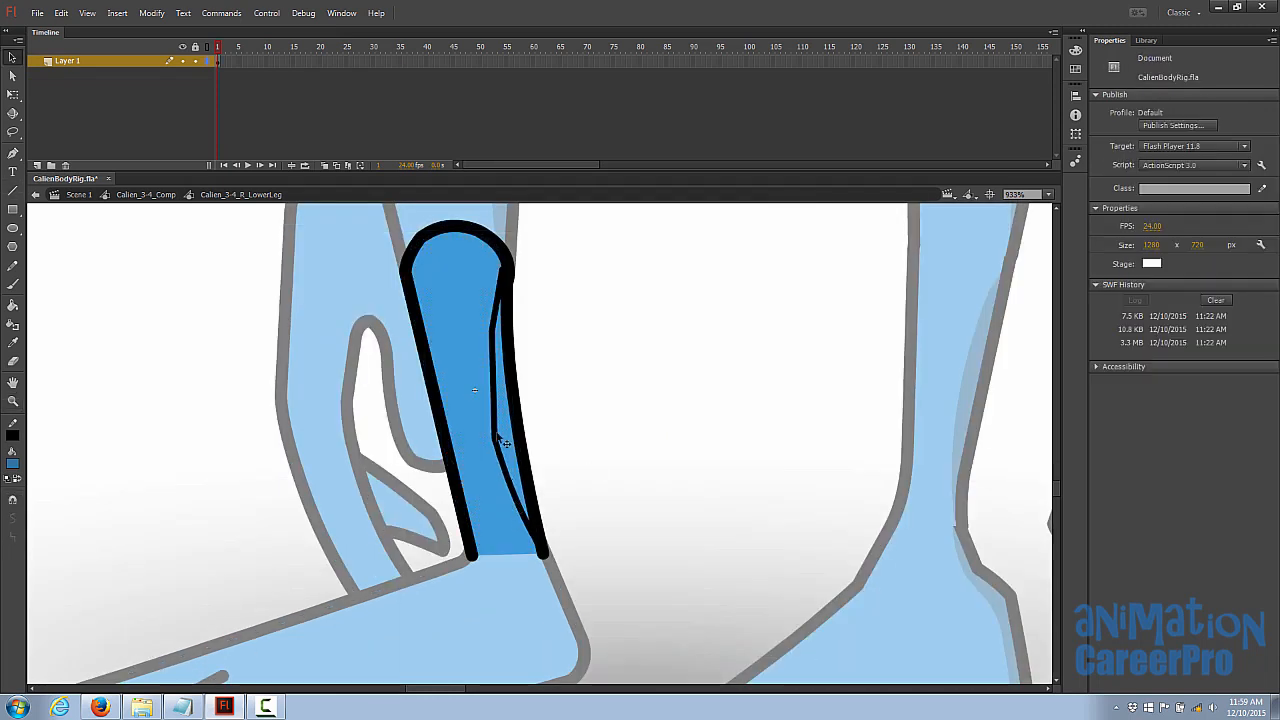
mouse_move(498, 430)
mouse_down()
mouse_move(496, 301)
mouse_move(506, 447)
mouse_up()
drag(496, 350, 491, 350)
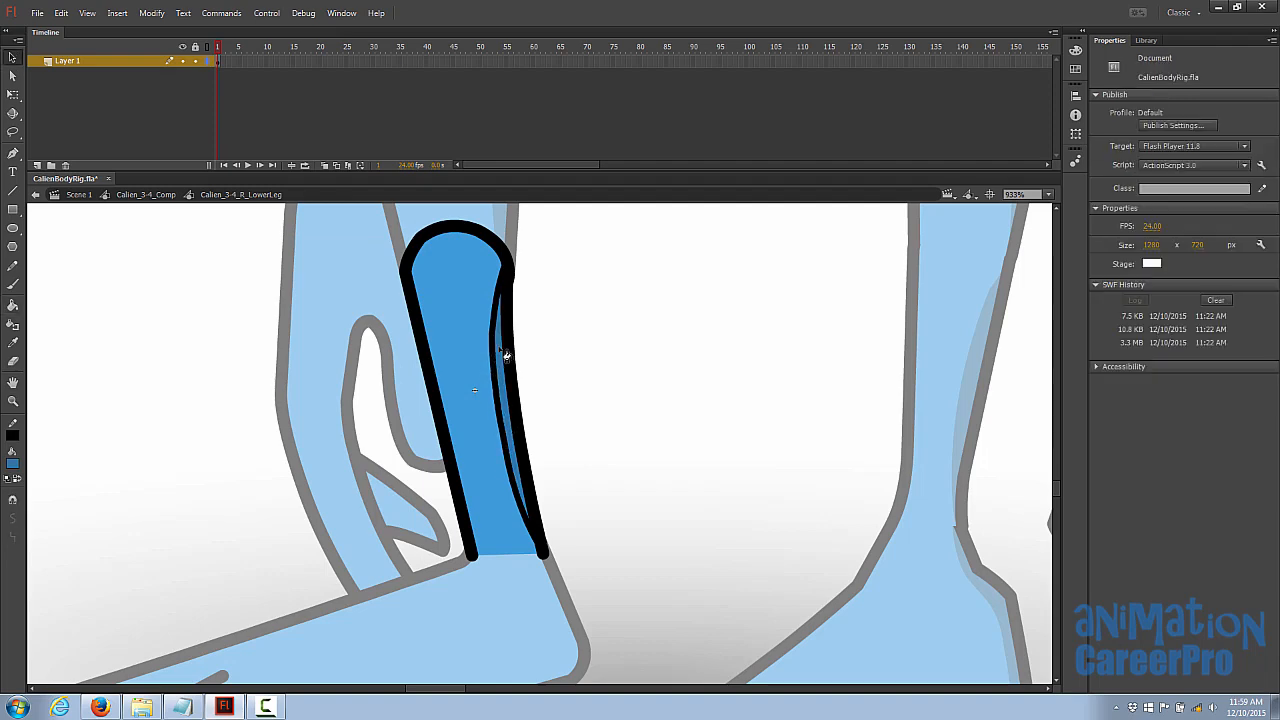
double_click(589, 384)
key(v)
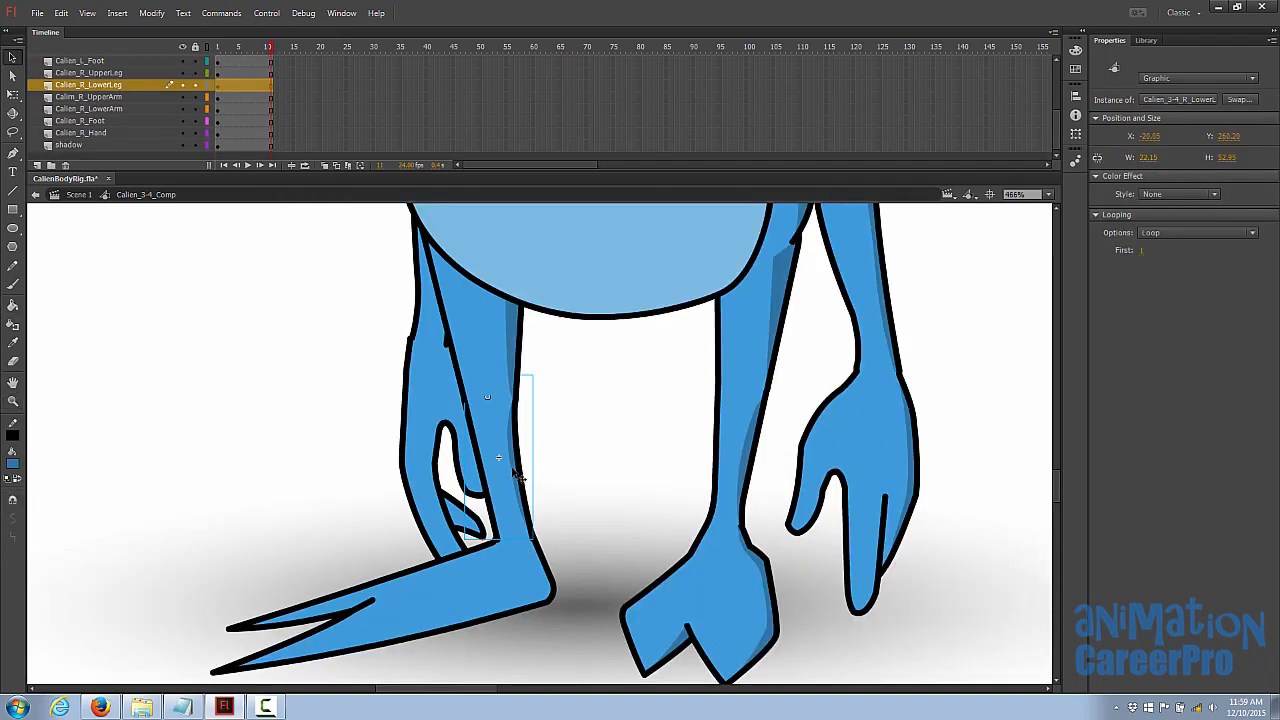
Step: Open the Calien_R_Foot symbol and draw a segmented guide line inside the heel and along the sole
key(q)
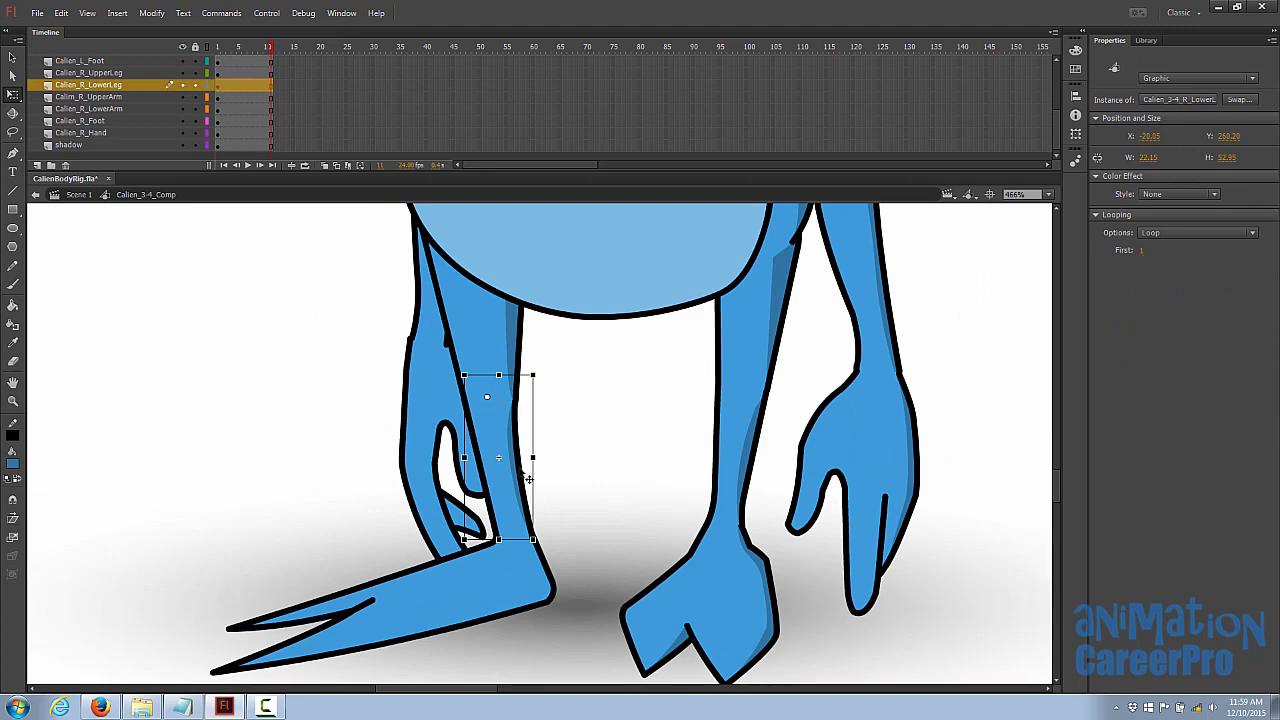
drag(543, 549, 510, 548)
click(530, 588)
double_click(530, 588)
key(n)
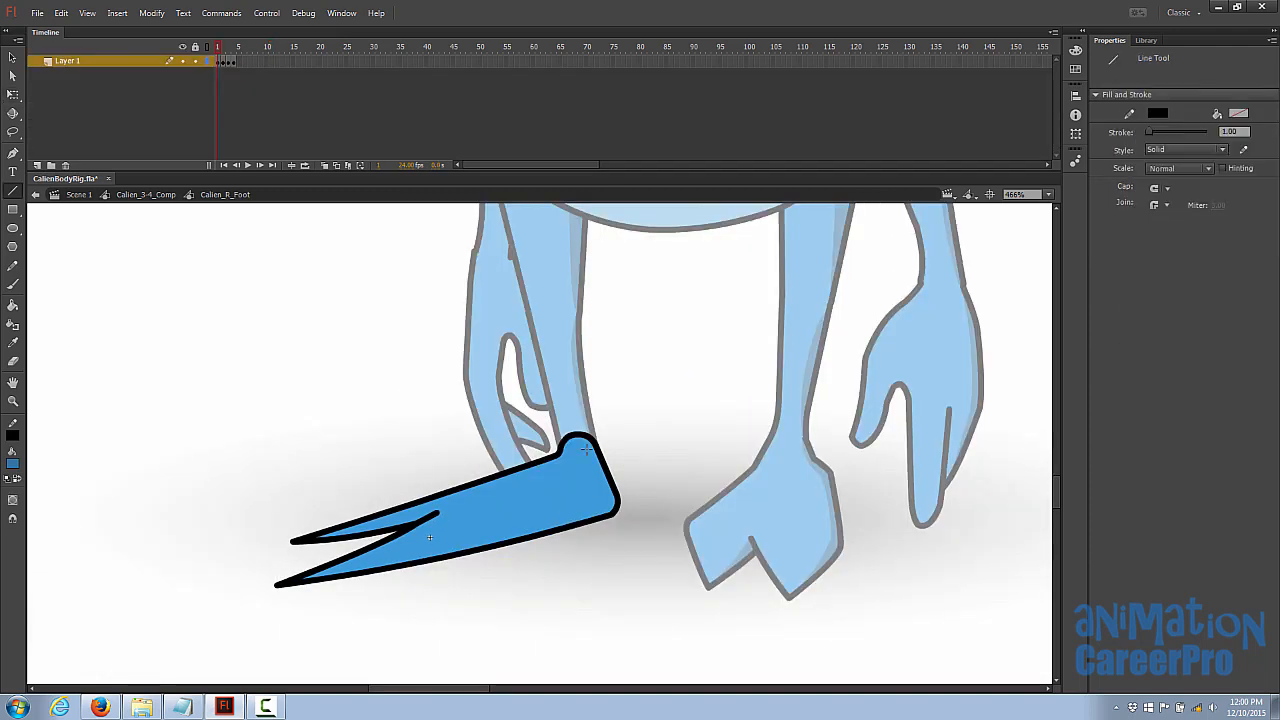
drag(602, 490, 589, 509)
drag(589, 509, 333, 577)
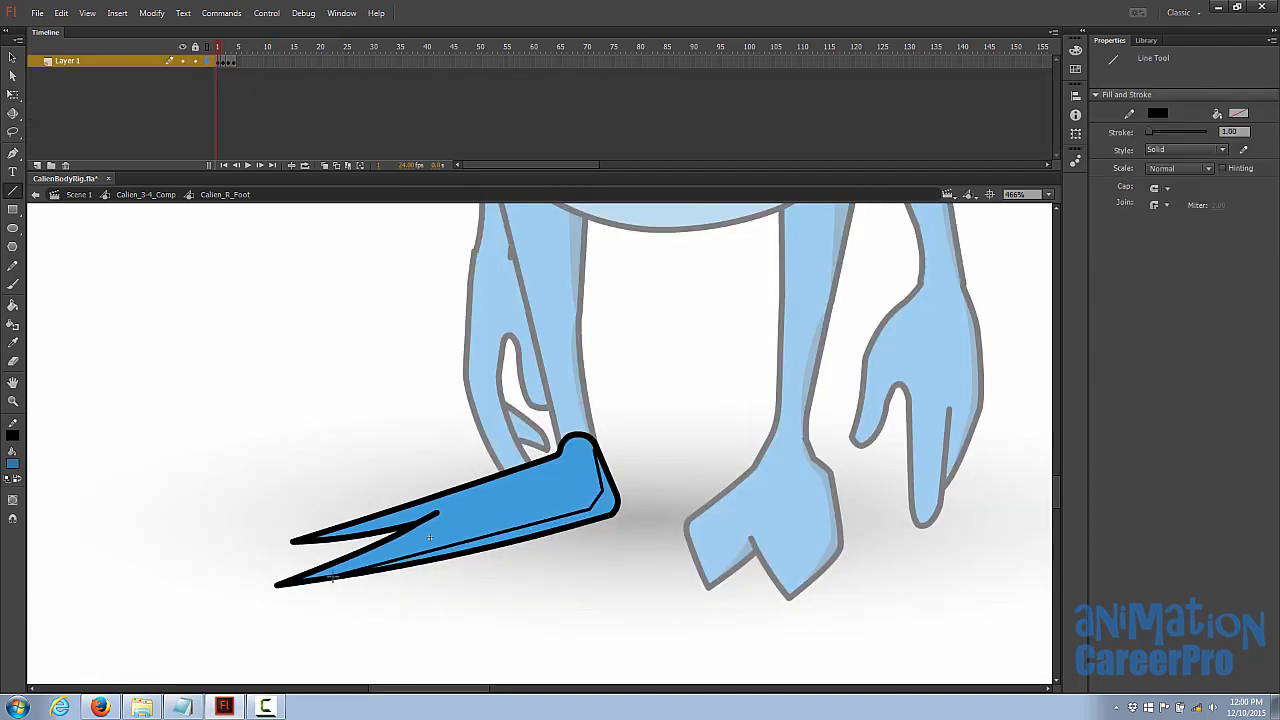
Step: Round the right foot's guide line at the heel, fill the strip beyond it with the shadow blue, and delete the guide
key(v)
drag(517, 530, 518, 535)
key(z)
click(602, 508)
key(v)
drag(534, 436, 518, 455)
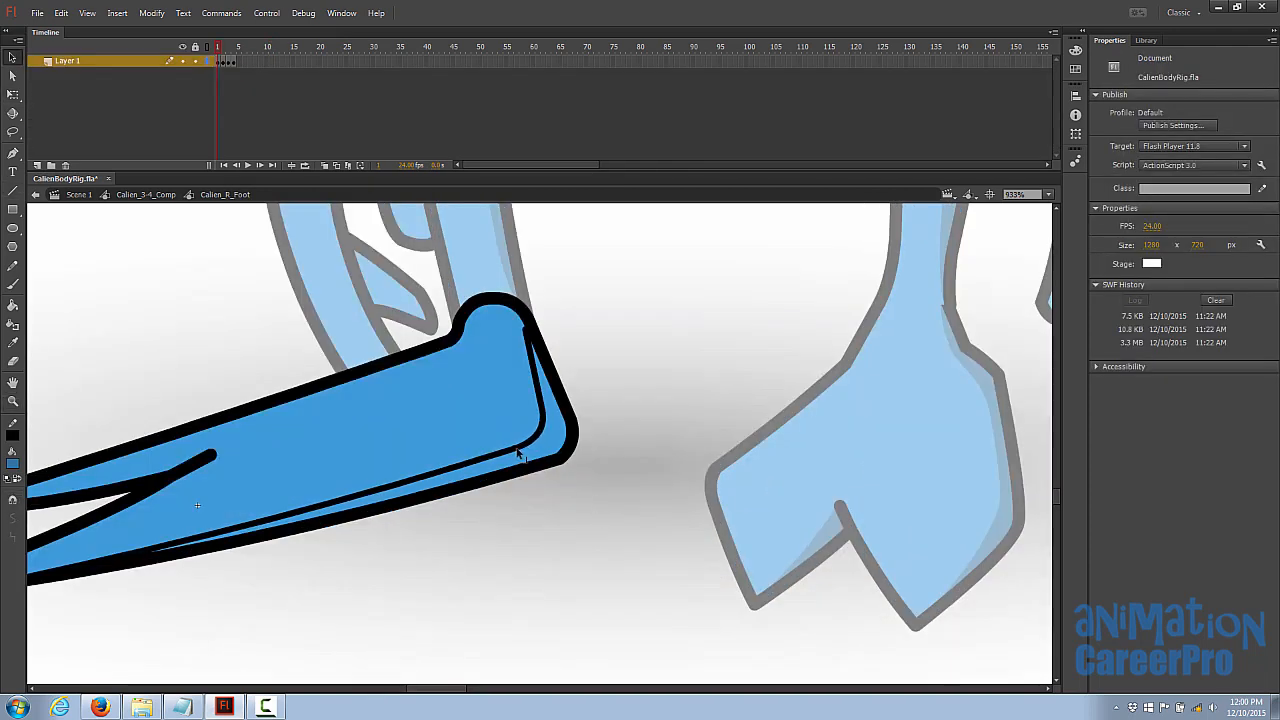
key(k)
click(565, 428)
key(v)
double_click(543, 421)
key(Delete)
Step: Shade a thin wedge along the lower edge of the right foot's upper toe with the shadow blue, using a temporary guide line
drag(258, 474, 529, 451)
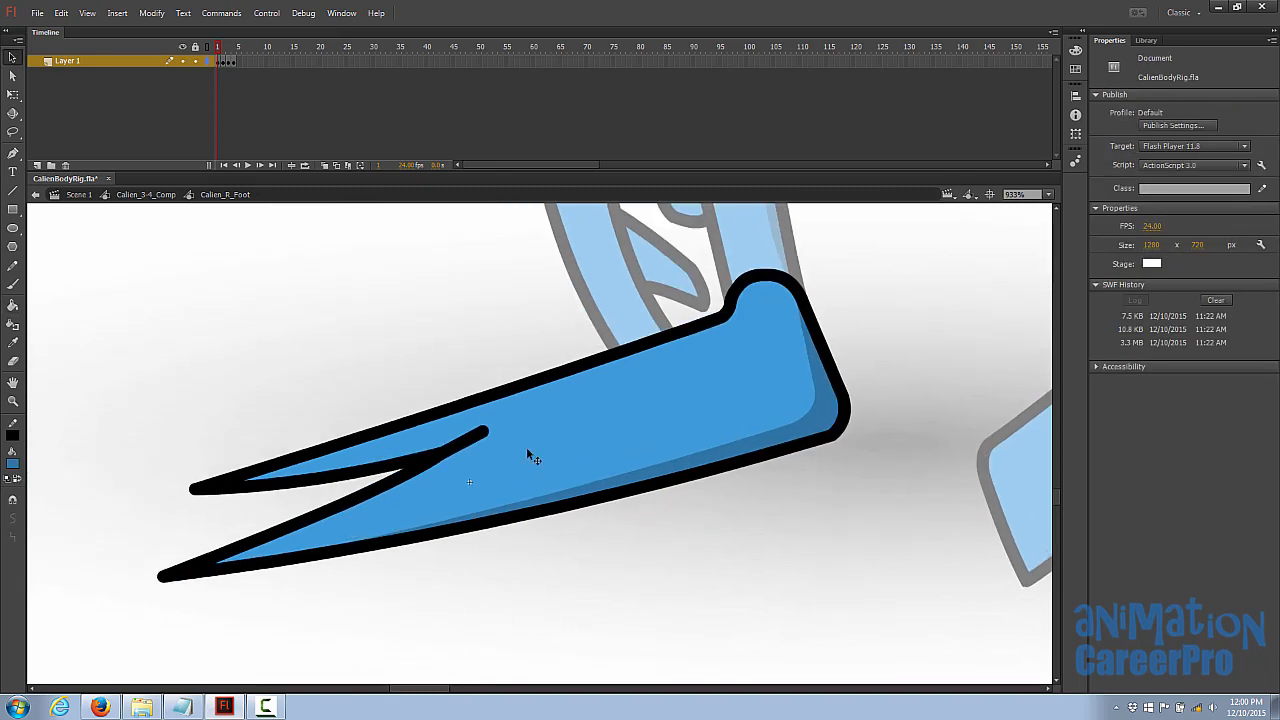
key(n)
mouse_move(458, 434)
mouse_down()
mouse_move(480, 427)
mouse_move(246, 481)
mouse_up()
key(v)
drag(448, 441, 489, 432)
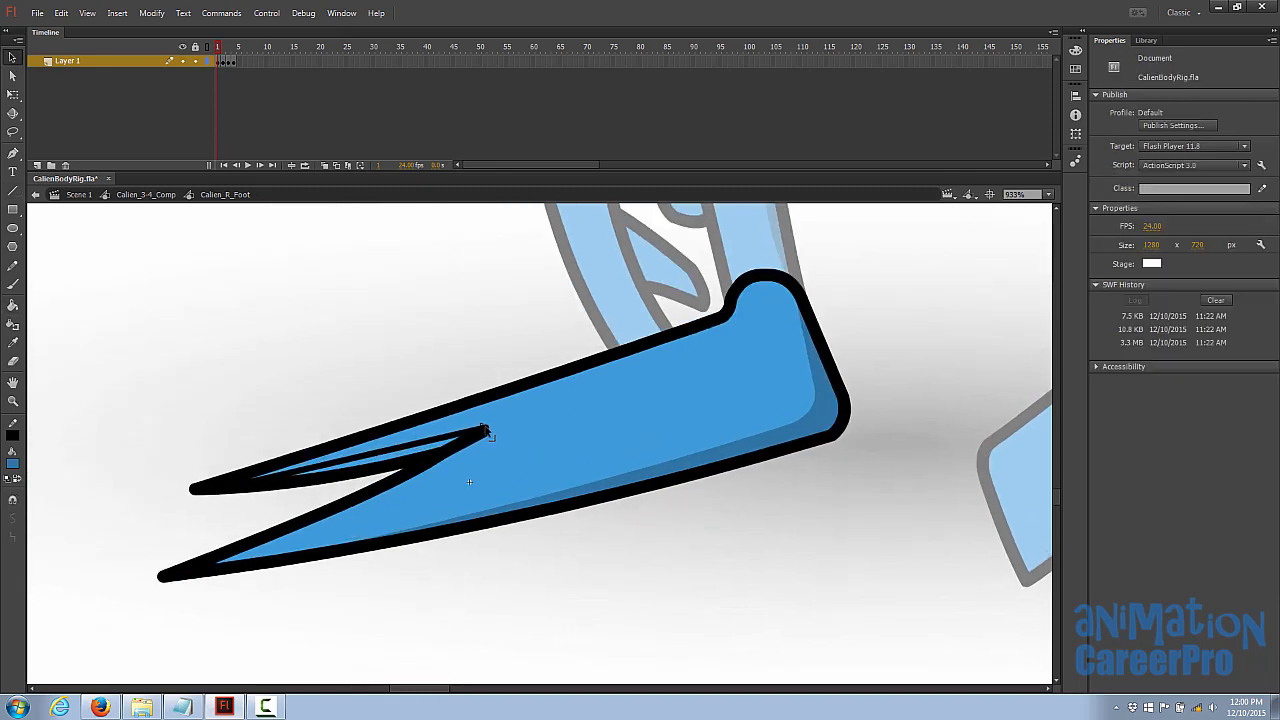
key(k)
click(445, 449)
key(v)
click(443, 443)
key(Delete)
Step: Remove the leftover guide piece at the tip of the toe split without losing the outline, and leave the foot symbol
click(483, 434)
key(Delete)
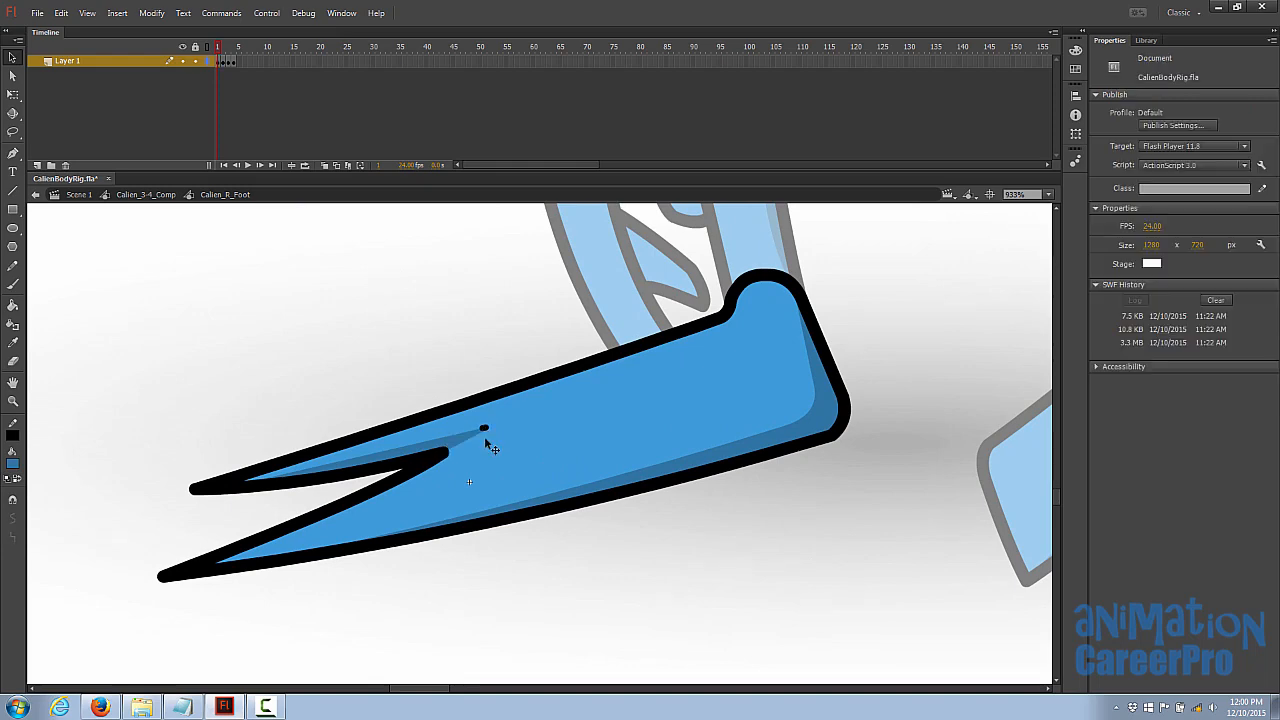
key(ctrl+z)
click(489, 431)
key(Delete)
key(ctrl+minus)
key(ctrl+minus)
drag(645, 366, 583, 406)
double_click(573, 426)
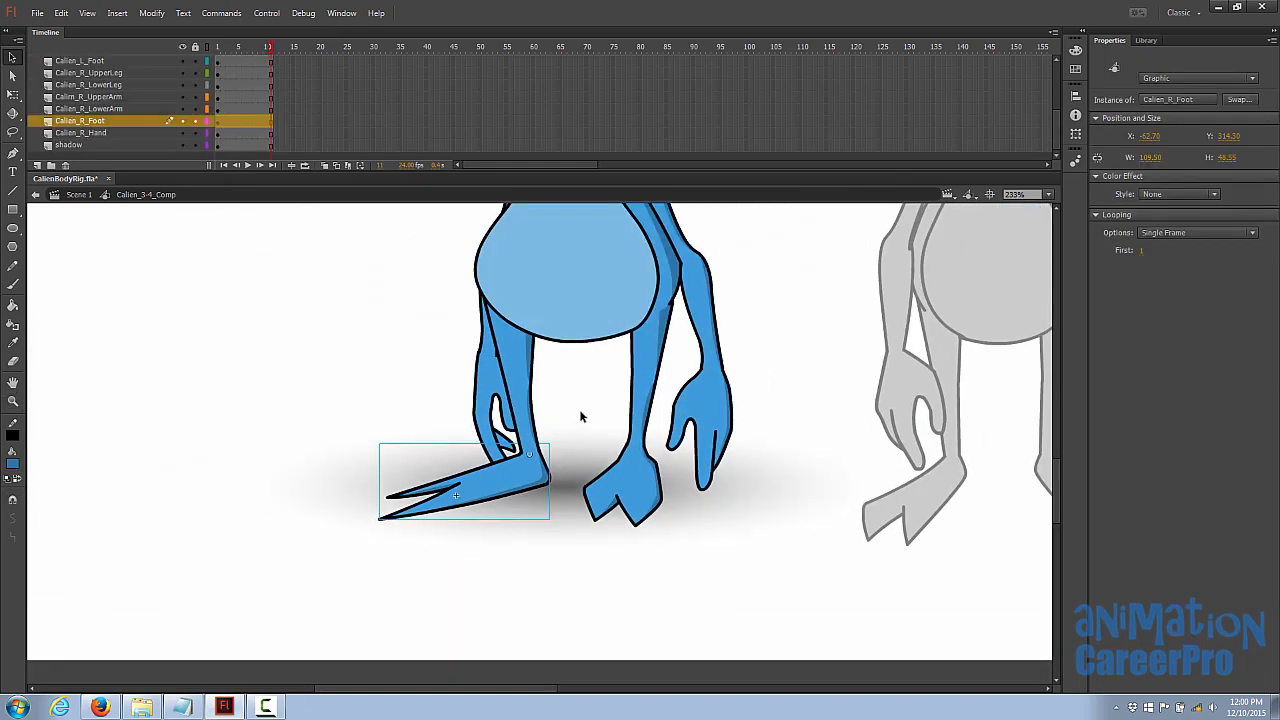
Step: Open the Calien_R_Hand symbol and draw a curved guide line inside the hand edge facing the leg
drag(491, 398, 509, 491)
double_click(491, 420)
key(ctrl+equal)
key(n)
key(ctrl+equal)
key(v)
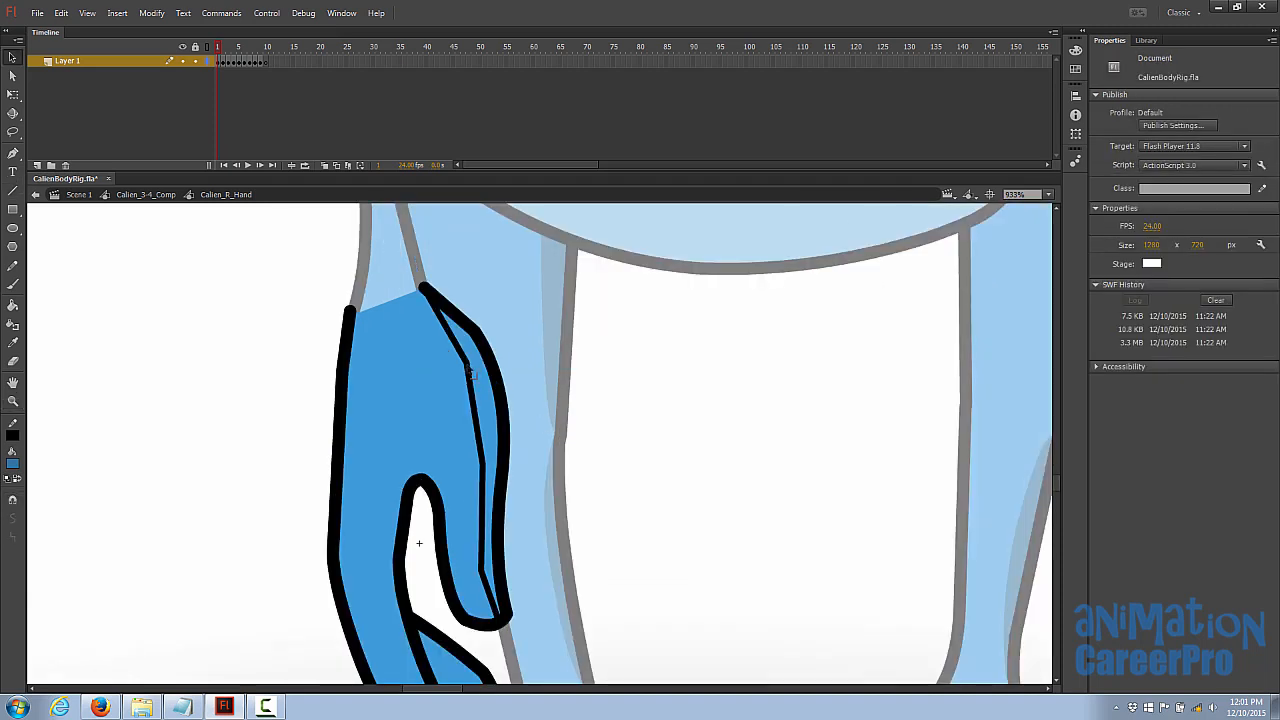
mouse_move(490, 594)
mouse_down()
mouse_move(509, 618)
mouse_move(486, 574)
mouse_up()
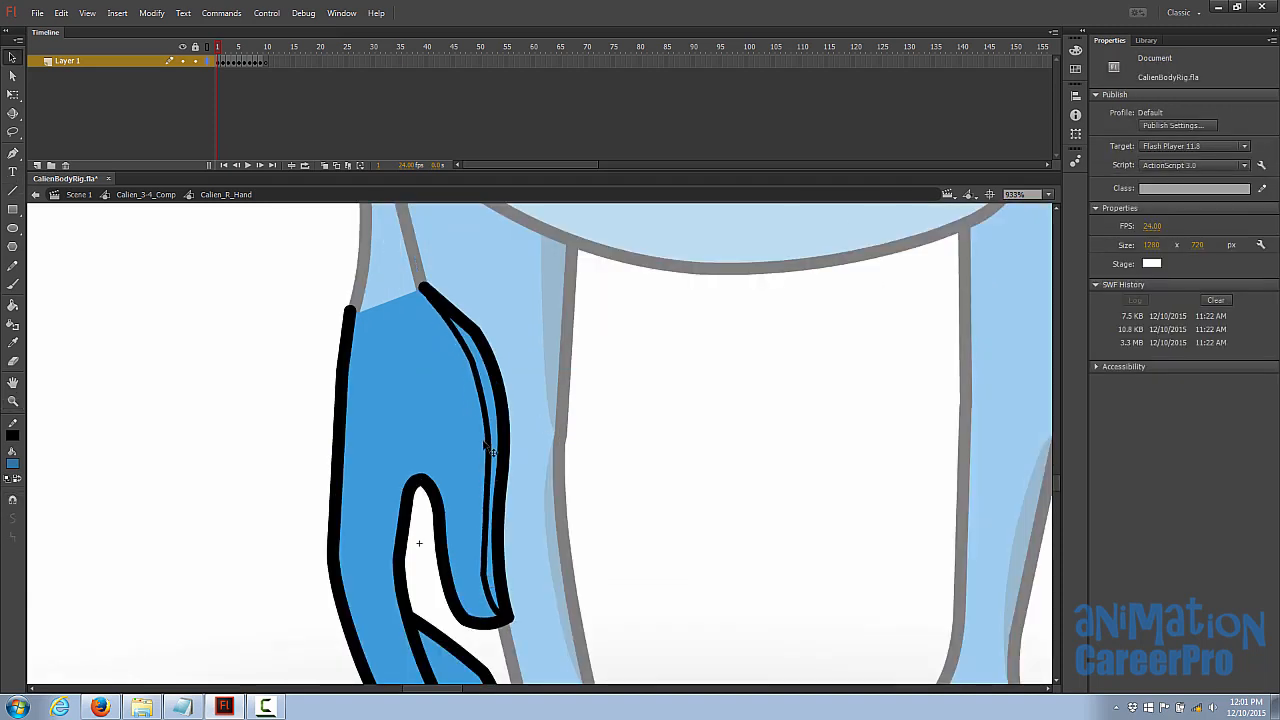
Step: Fill the strip beyond the right hand's guide line with the shadow blue, delete the guide, and leave the symbol
key(k)
click(495, 425)
key(v)
double_click(482, 393)
key(Delete)
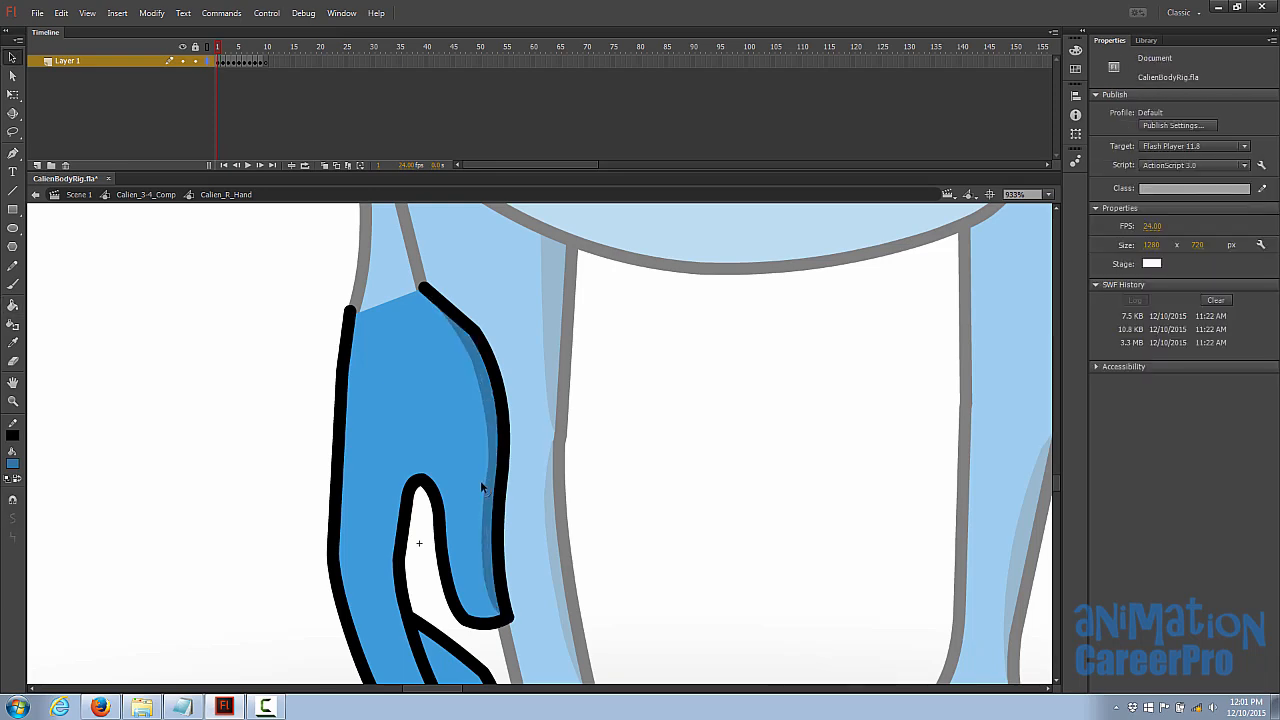
key(z)
alt+click(586, 458)
mouse_move(626, 456)
mouse_down()
mouse_move(532, 454)
mouse_move(544, 477)
mouse_up()
key(v)
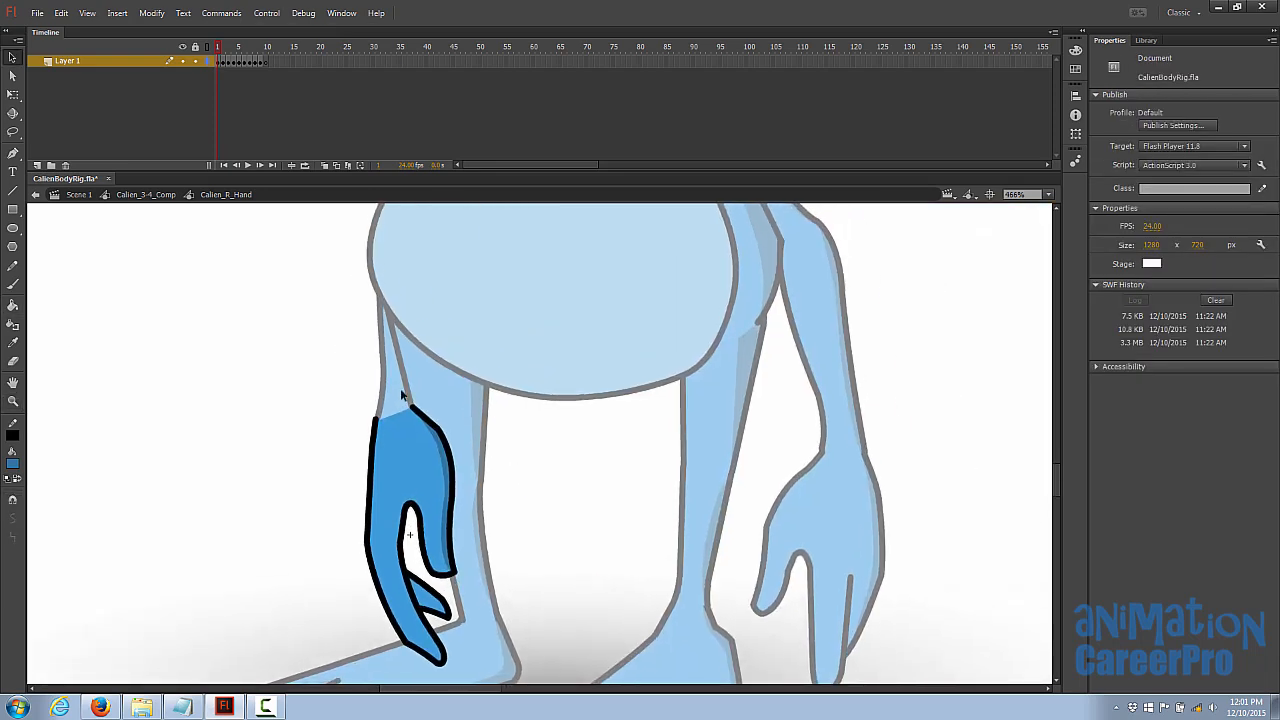
double_click(403, 396)
Step: Open the Calien_3-4_R_LowerArm symbol and draw a segmented guide line inside the edge facing the body
double_click(403, 396)
mouse_move(480, 307)
mouse_down()
mouse_move(523, 450)
mouse_move(484, 366)
mouse_up()
key(n)
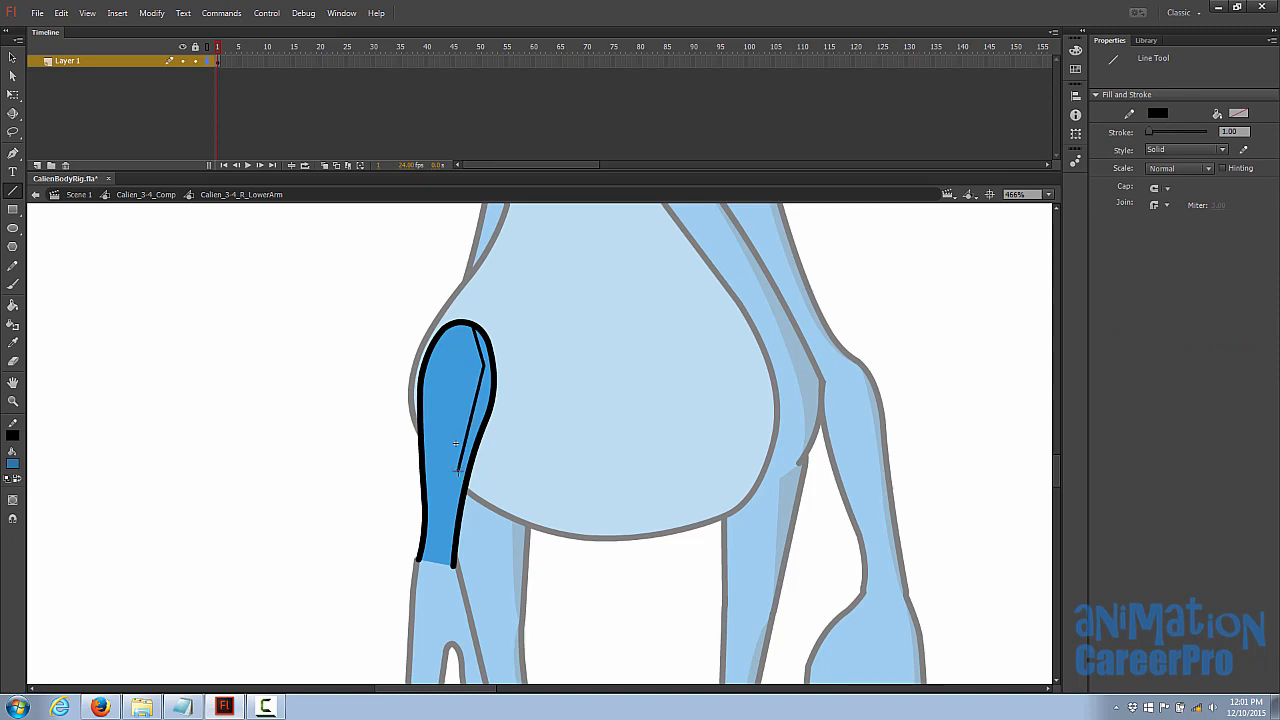
key(z)
click(512, 412)
drag(512, 412, 551, 331)
alt+click(551, 331)
click(533, 433)
drag(540, 428, 538, 311)
key(v)
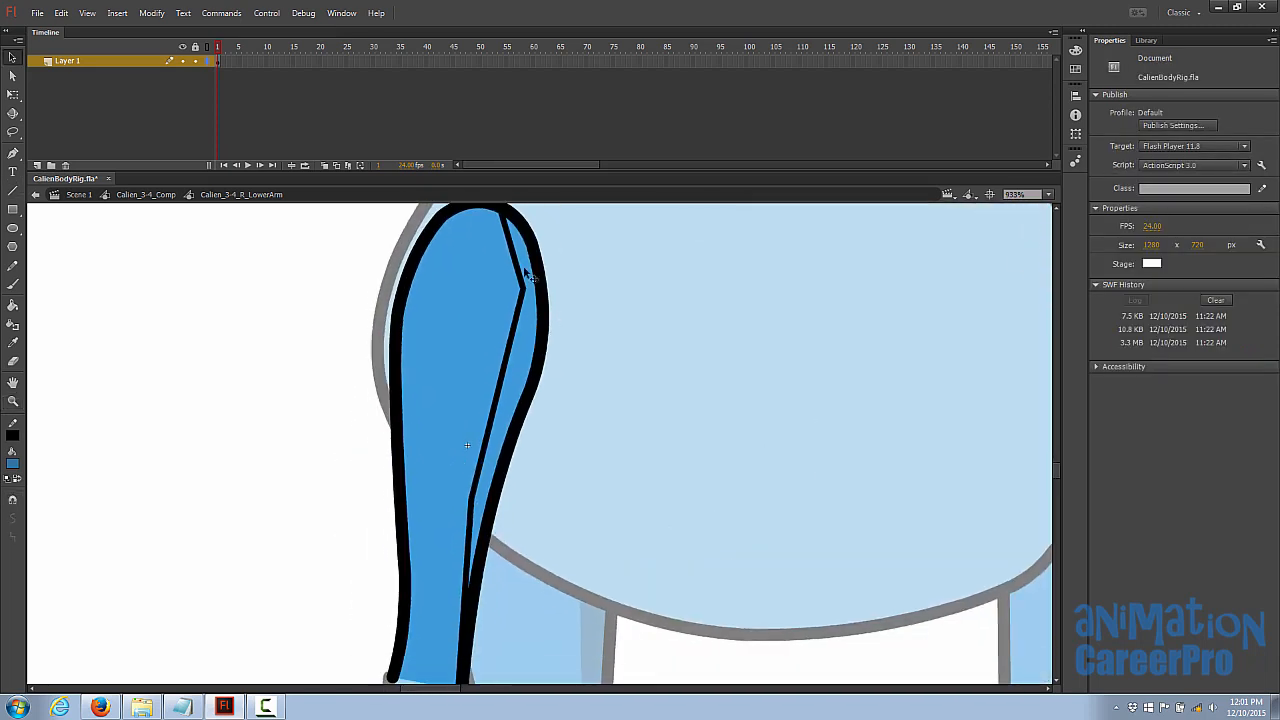
Step: Curve the right lower arm's guide line, fill the strip beyond it with the shadow blue, and delete the guide
drag(515, 252, 523, 244)
drag(519, 311, 521, 321)
drag(471, 498, 462, 534)
key(k)
click(527, 352)
key(v)
double_click(516, 342)
key(Delete)
Step: Switch to editing the Calien_3-4_R_UpperArm symbol
double_click(469, 350)
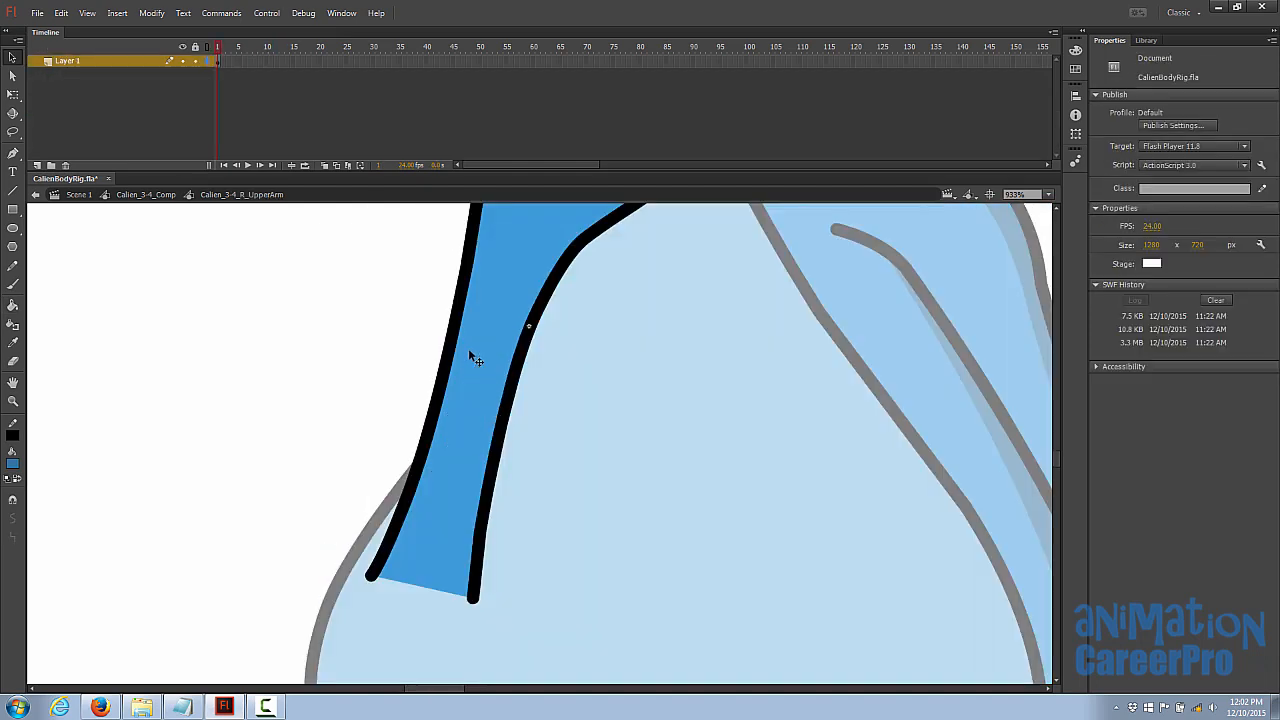
key(z)
alt+click(416, 266)
drag(416, 266, 637, 606)
key(n)
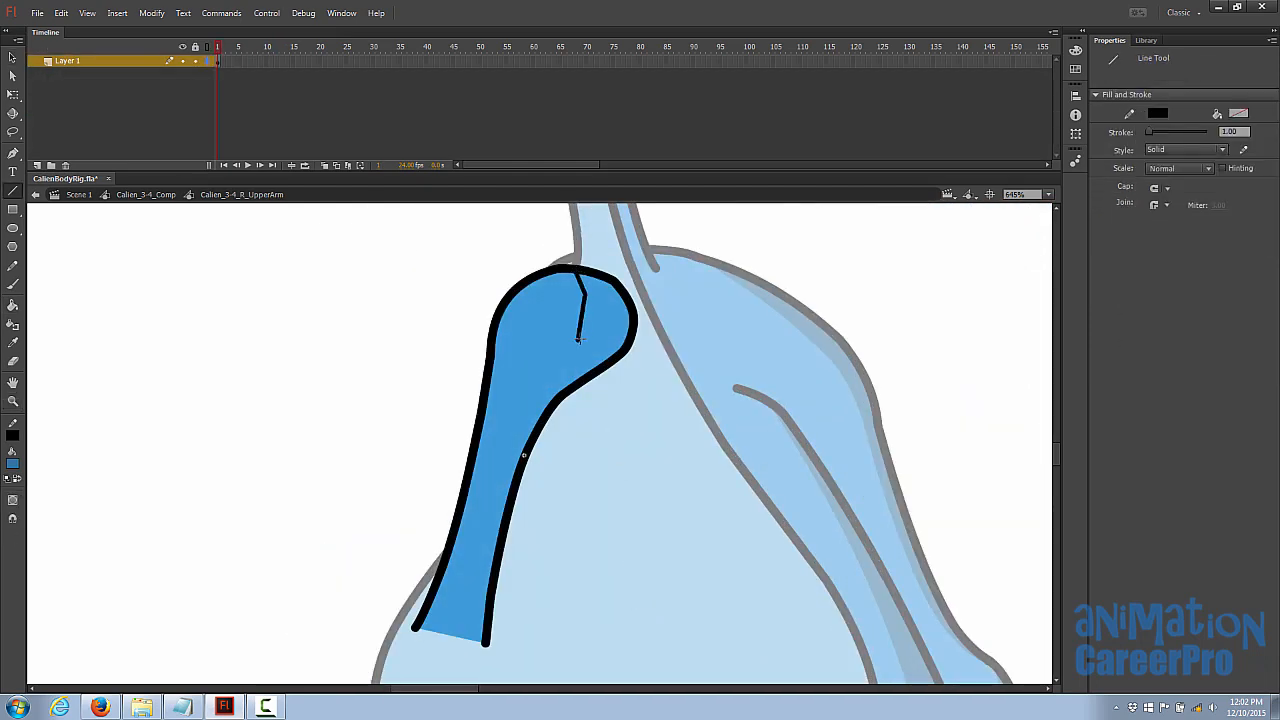
drag(579, 340, 533, 398)
key(ctrl+z)
key(ctrl+z)
key(ctrl+z)
Step: Draw a segmented guide line inside the right upper arm's body-side edge, from the top of the shoulder to the arm's lower end
drag(606, 317, 595, 308)
drag(595, 308, 586, 343)
mouse_move(586, 343)
mouse_down()
mouse_move(539, 386)
mouse_move(499, 486)
mouse_move(484, 637)
mouse_move(479, 599)
mouse_up()
drag(479, 599, 485, 641)
key(v)
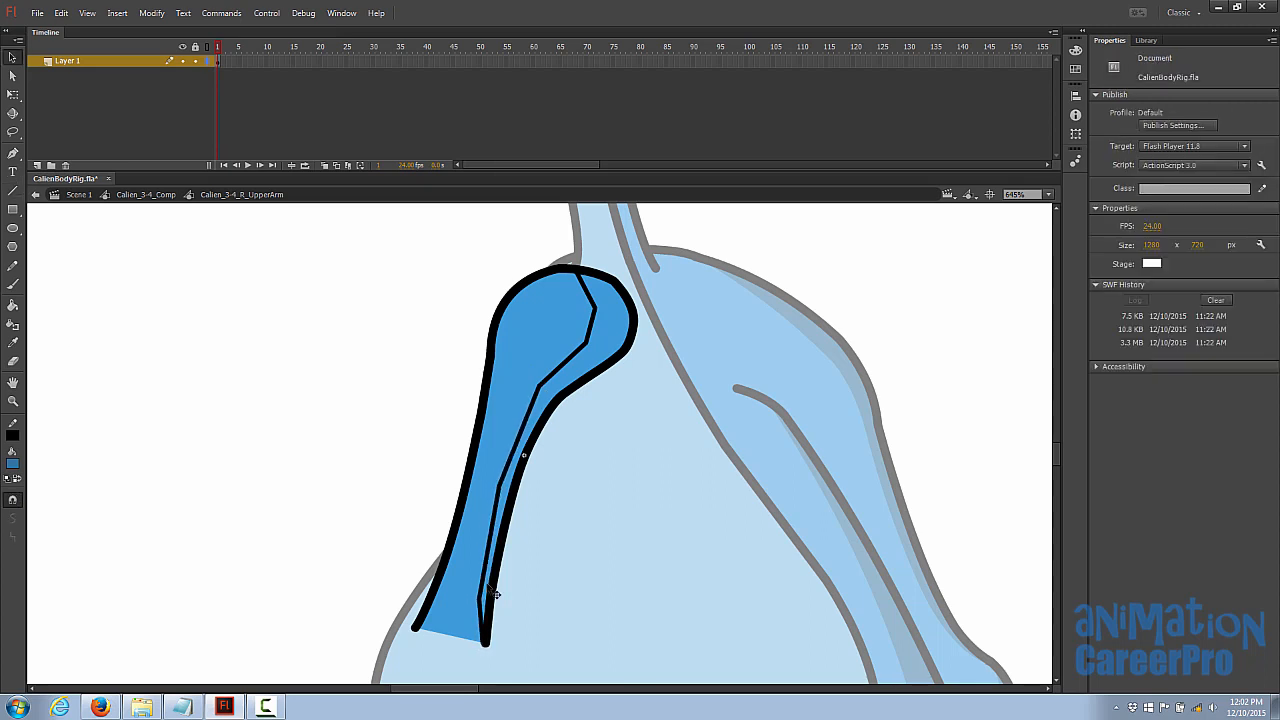
Step: Bend the right upper arm's guide segments into one smooth curve that follows the arm's body-side edge
key(ctrl+space)
ctrl+click(498, 583)
drag(502, 476, 508, 490)
drag(525, 370, 521, 492)
drag(486, 391, 490, 402)
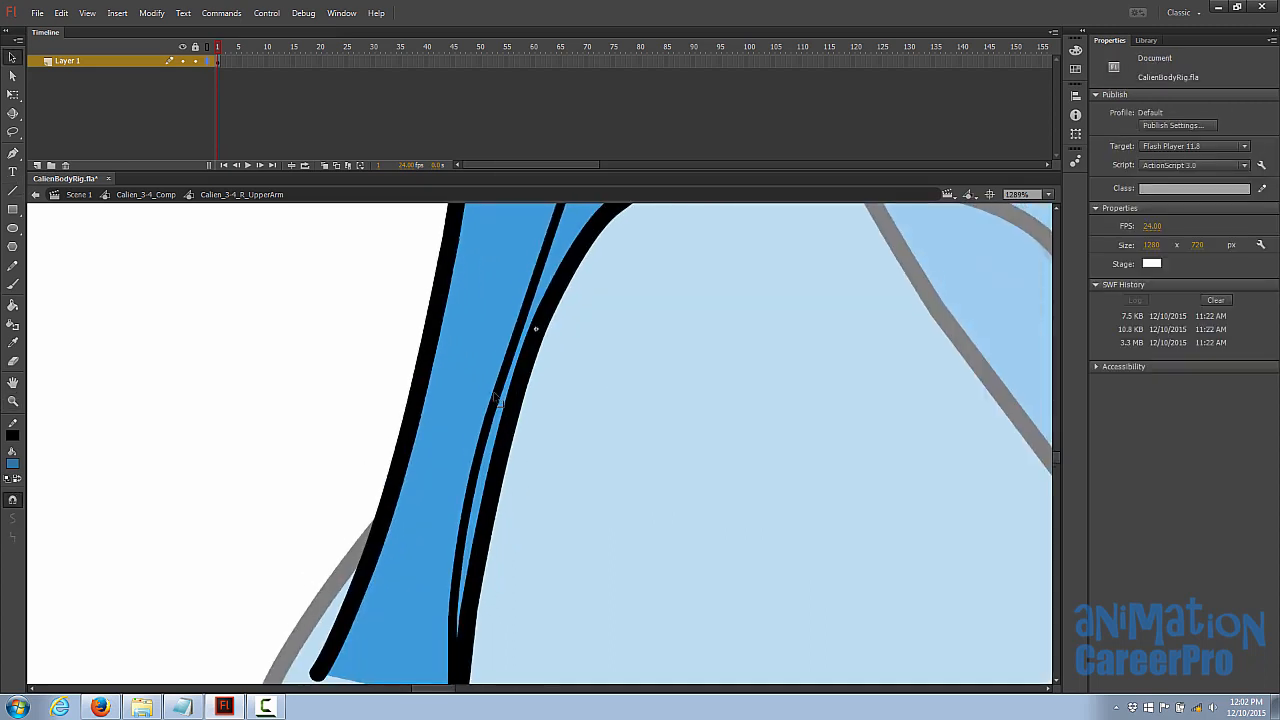
key(ctrl+shift+/)
drag(544, 349, 479, 453)
drag(471, 497, 467, 495)
drag(579, 364, 552, 444)
drag(556, 338, 547, 337)
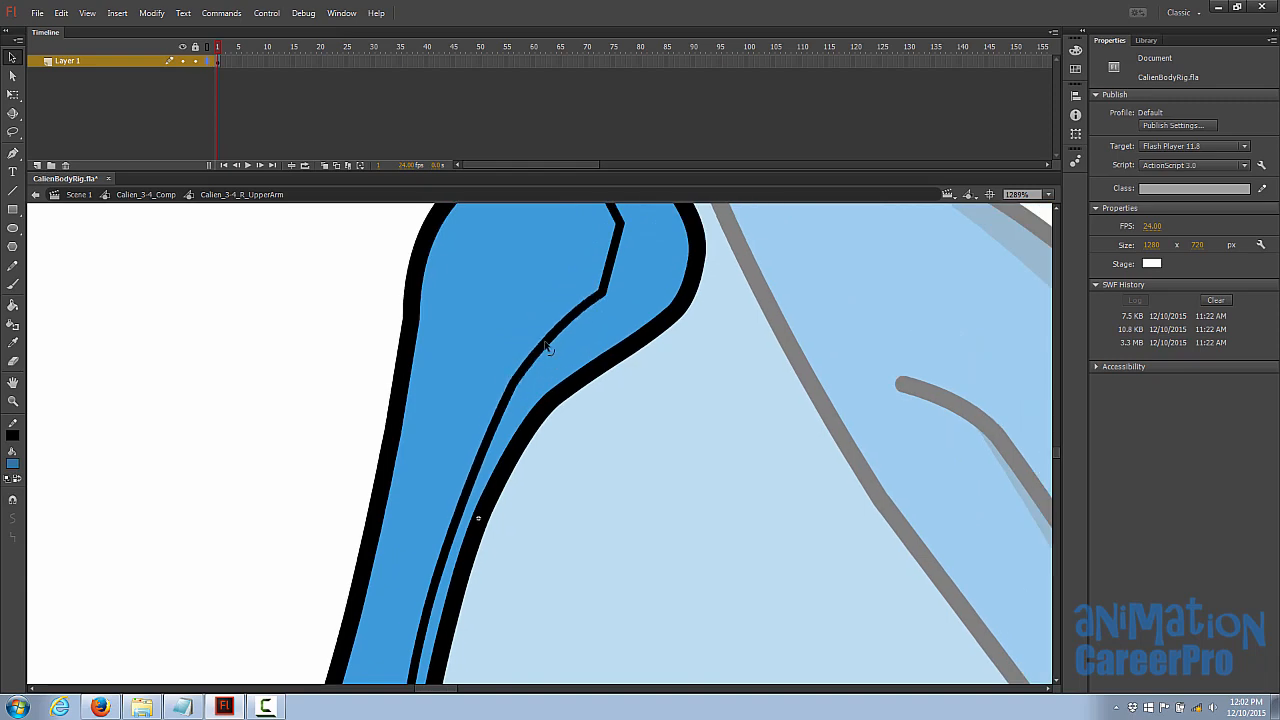
drag(598, 301, 578, 400)
drag(597, 363, 607, 371)
drag(593, 289, 603, 278)
Step: Fill the area beyond the right upper arm's guide with the shadow blue, delete the guide, and leave the symbol
key(k)
click(633, 312)
key(v)
double_click(612, 316)
key(Delete)
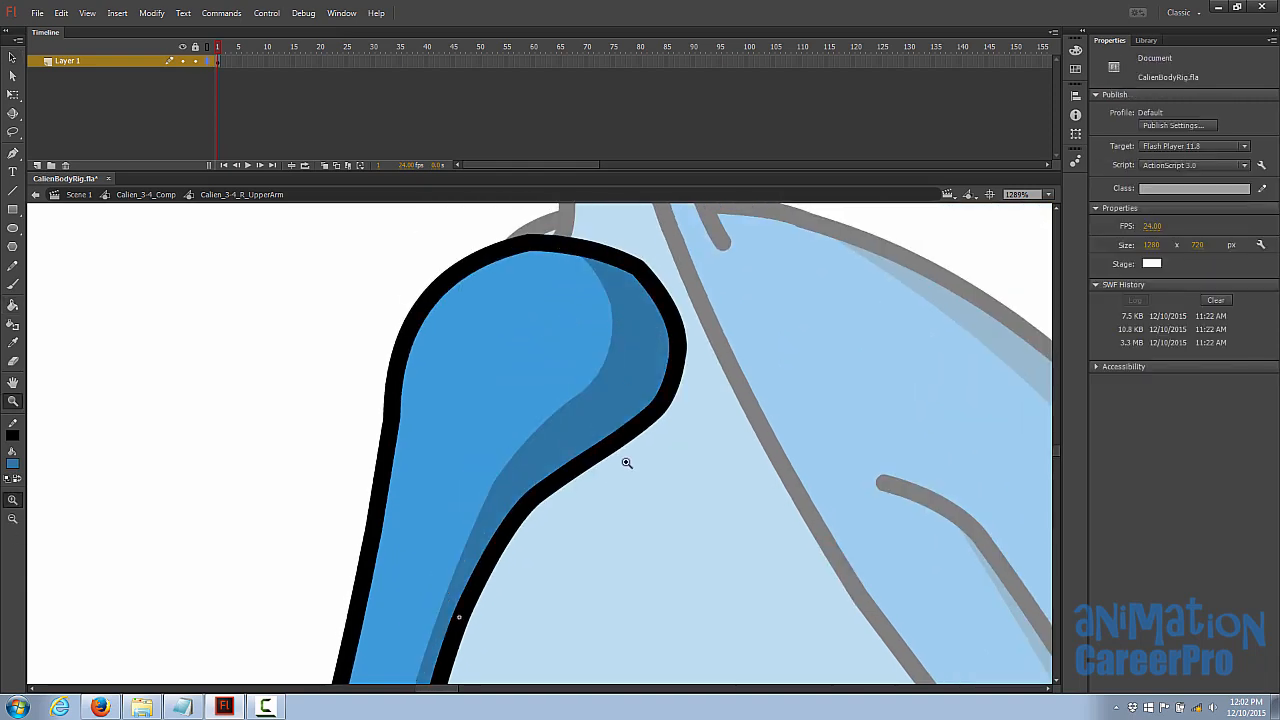
ctrl+alt+click(628, 465)
ctrl+alt+click(628, 465)
drag(565, 491, 597, 380)
double_click(655, 455)
drag(658, 458, 680, 426)
mouse_move(639, 340)
mouse_down()
mouse_move(641, 545)
mouse_move(626, 348)
mouse_up()
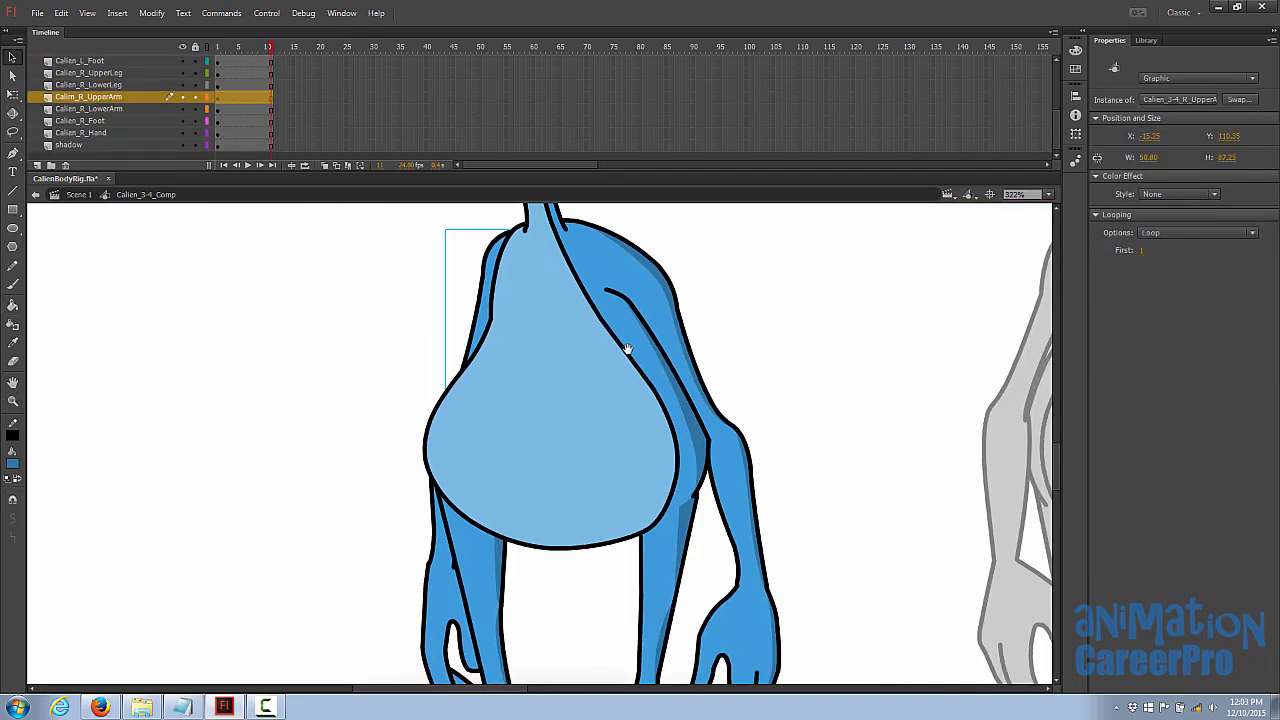
Step: Open the Calien_3-4_Torso symbol and draw a segmented guide line inside the belly's outer side and lower edge
mouse_move(599, 507)
mouse_down()
mouse_move(569, 329)
mouse_move(558, 473)
mouse_up()
double_click(556, 465)
ctrl+click(545, 447)
key(n)
drag(260, 338, 258, 376)
drag(293, 463, 295, 464)
drag(295, 464, 413, 542)
drag(413, 542, 540, 559)
mouse_move(540, 559)
mouse_down()
mouse_move(682, 553)
mouse_move(718, 527)
mouse_up()
Step: Curve the belly guide's lower segments and redraw its last segment to end at the belly outline's lower corner
key(v)
drag(626, 545, 630, 559)
drag(537, 563, 553, 577)
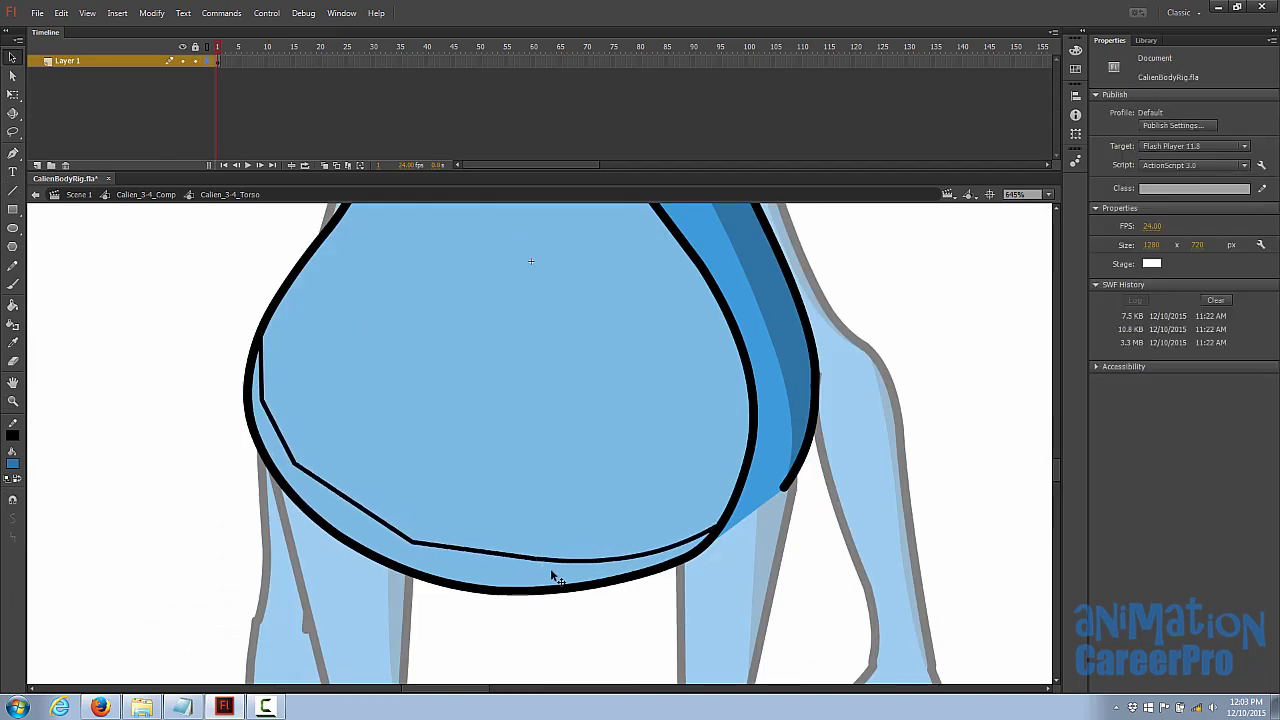
mouse_move(451, 553)
mouse_down()
mouse_move(537, 572)
mouse_move(702, 551)
mouse_up()
click(552, 564)
key(Delete)
key(ctrl+shift+slash)
key(n)
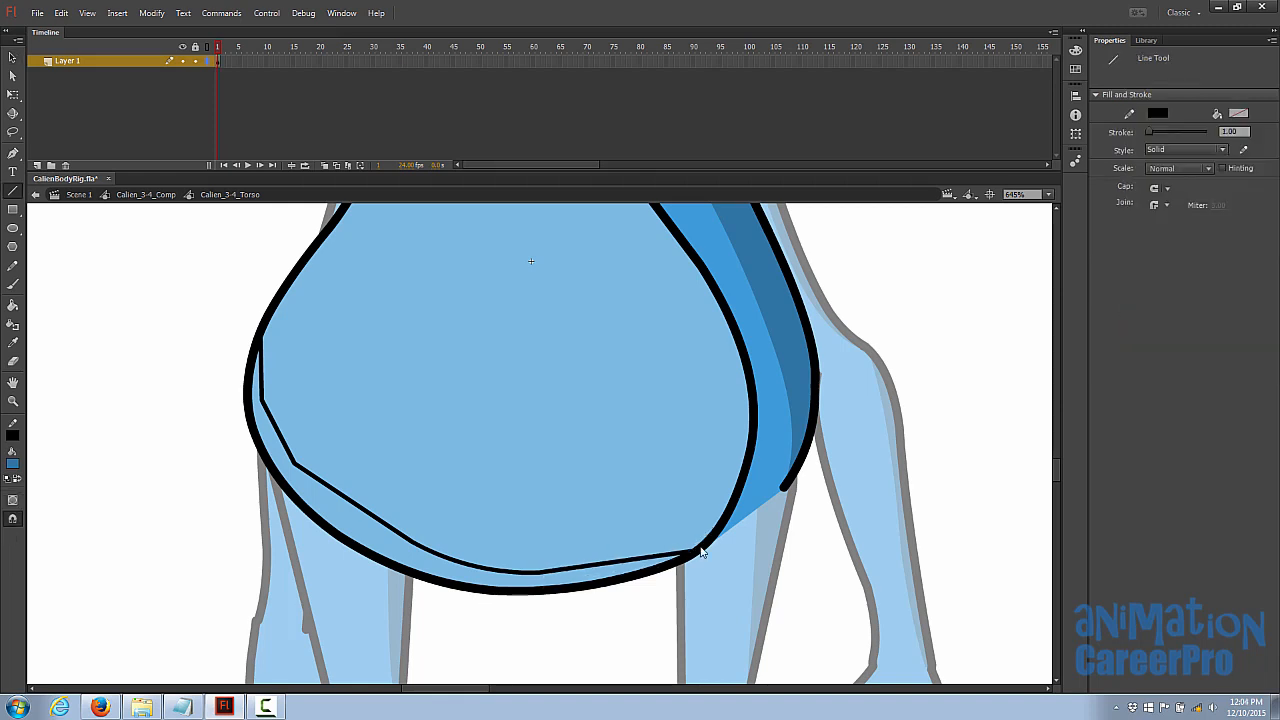
Step: Smooth the remaining corners and segments of the belly guide into a curve parallel to the outline
key(v)
drag(610, 564, 613, 570)
drag(356, 504, 352, 511)
drag(413, 543, 412, 549)
drag(282, 440, 277, 441)
drag(261, 383, 257, 386)
Step: Fill the strip below the belly guide with the shadow blue, delete the guide, and leave the torso symbol
key(k)
click(347, 522)
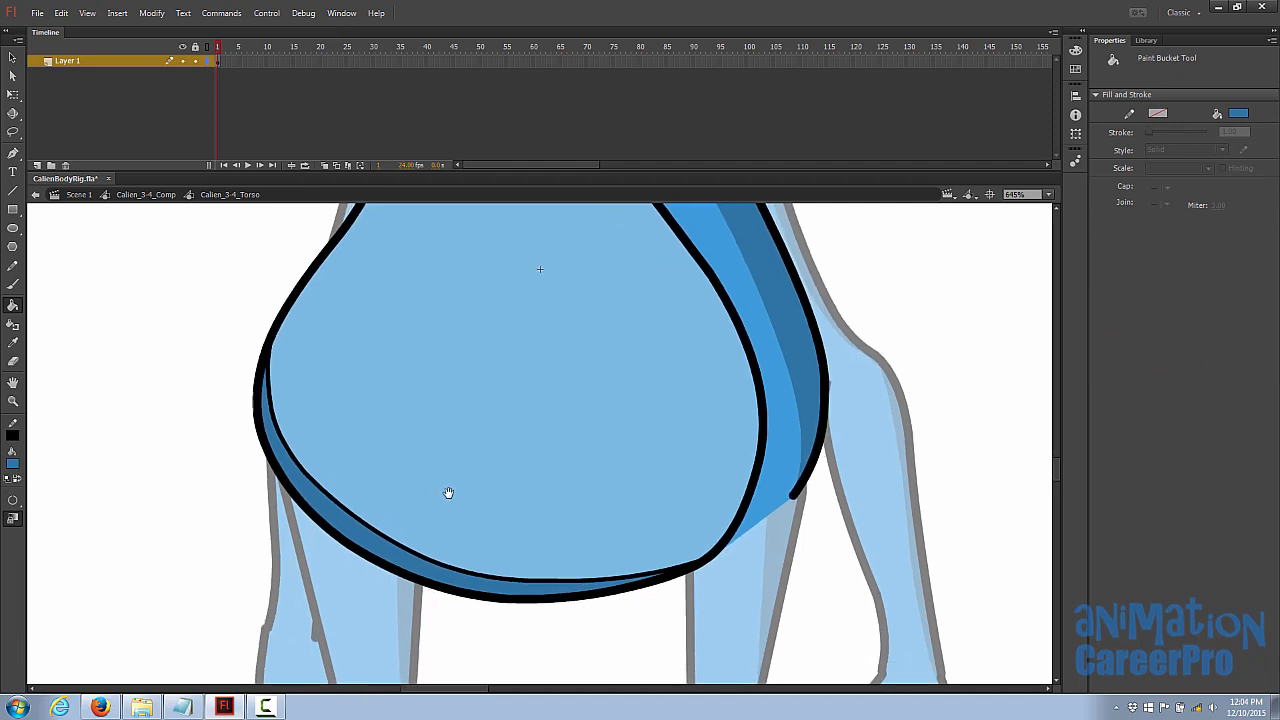
key(v)
double_click(312, 481)
key(Delete)
key(z)
alt+click(508, 479)
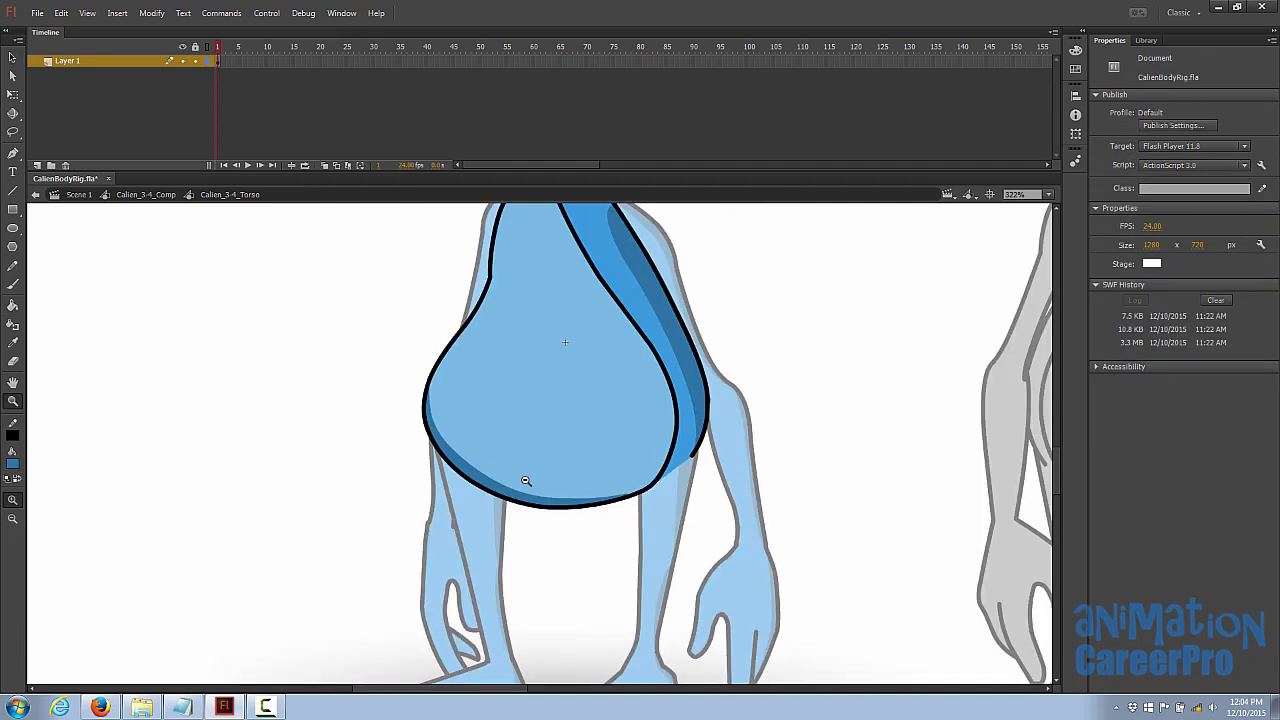
alt+click(526, 474)
key(v)
double_click(437, 447)
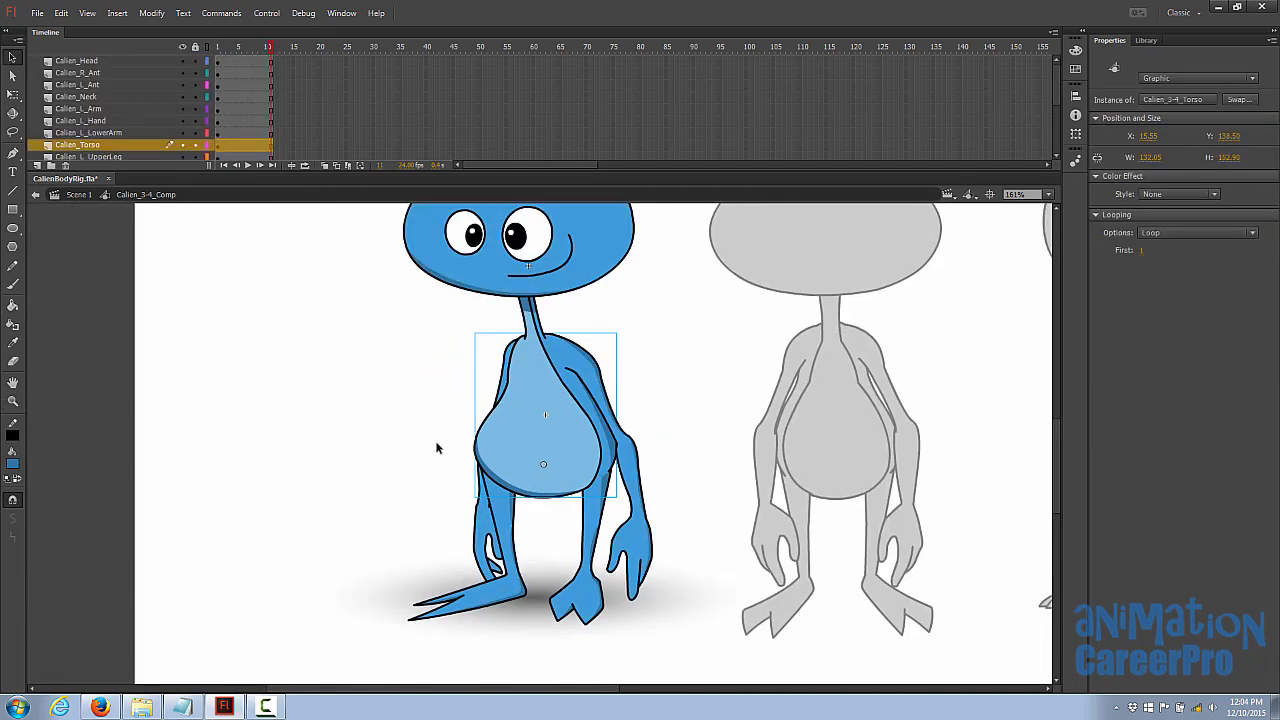
Step: Reopen the Calien_3-4_Torso symbol and sample the belly's light blue #7DBAE2 as the fill color
key(z)
click(533, 459)
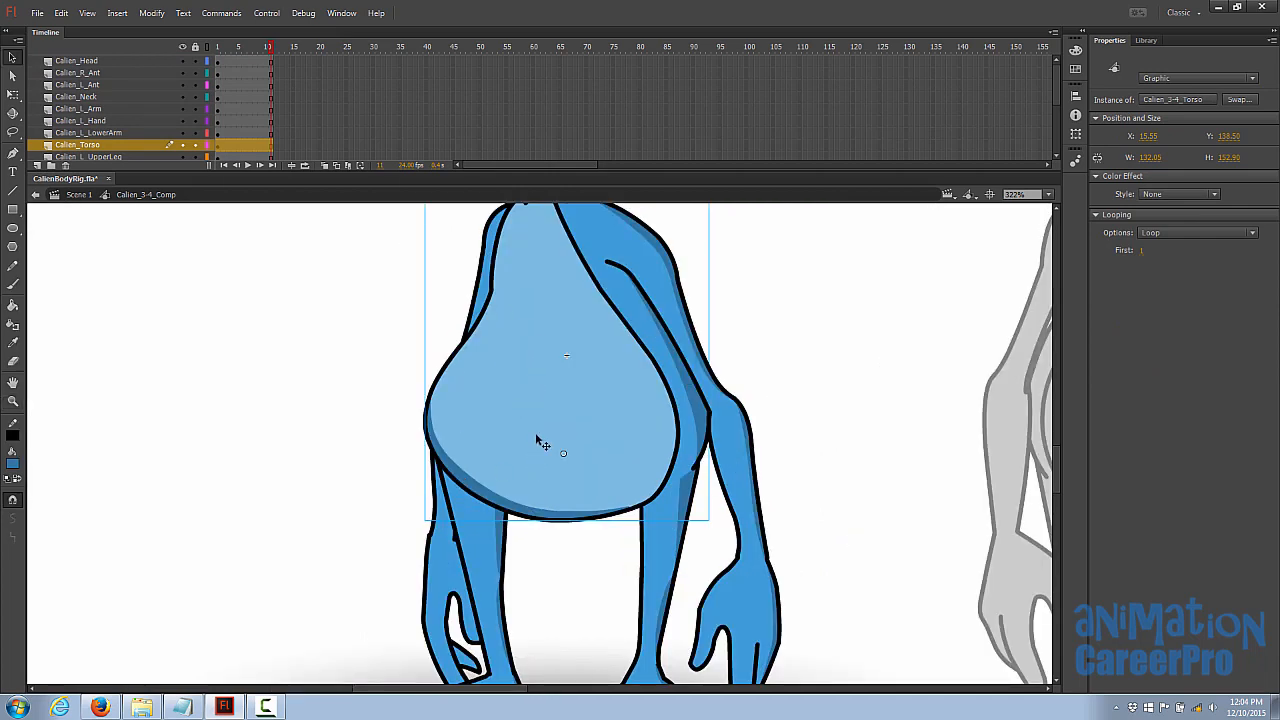
double_click(536, 437)
click(536, 437)
click(416, 390)
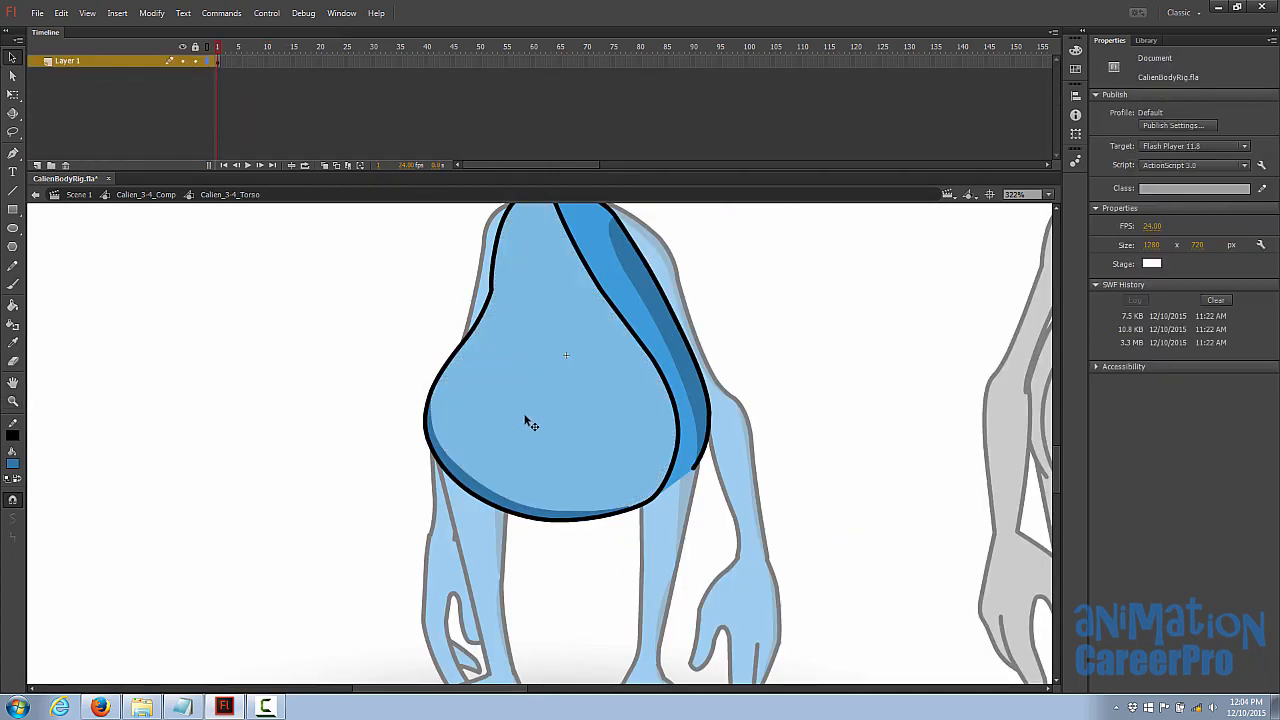
key(i)
click(533, 408)
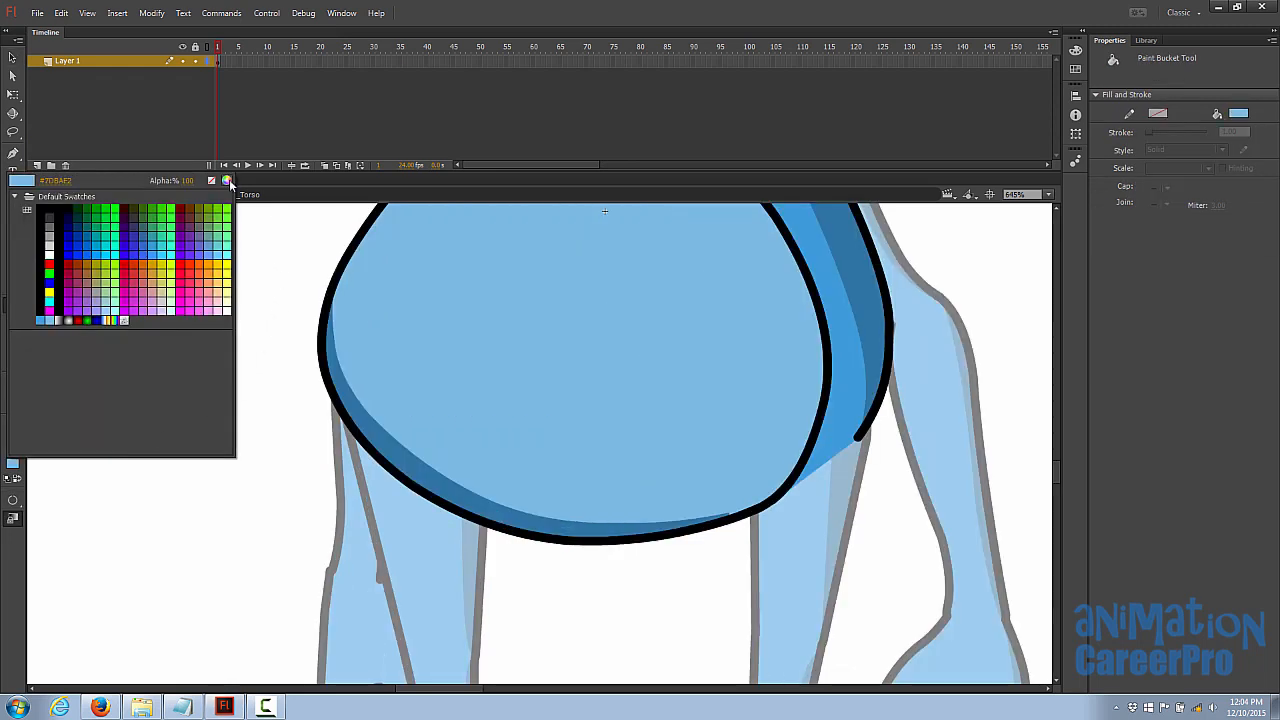
Step: Darken the sampled belly blue at the same hue and refill the belly's shadow strip with it
click(229, 180)
click(221, 100)
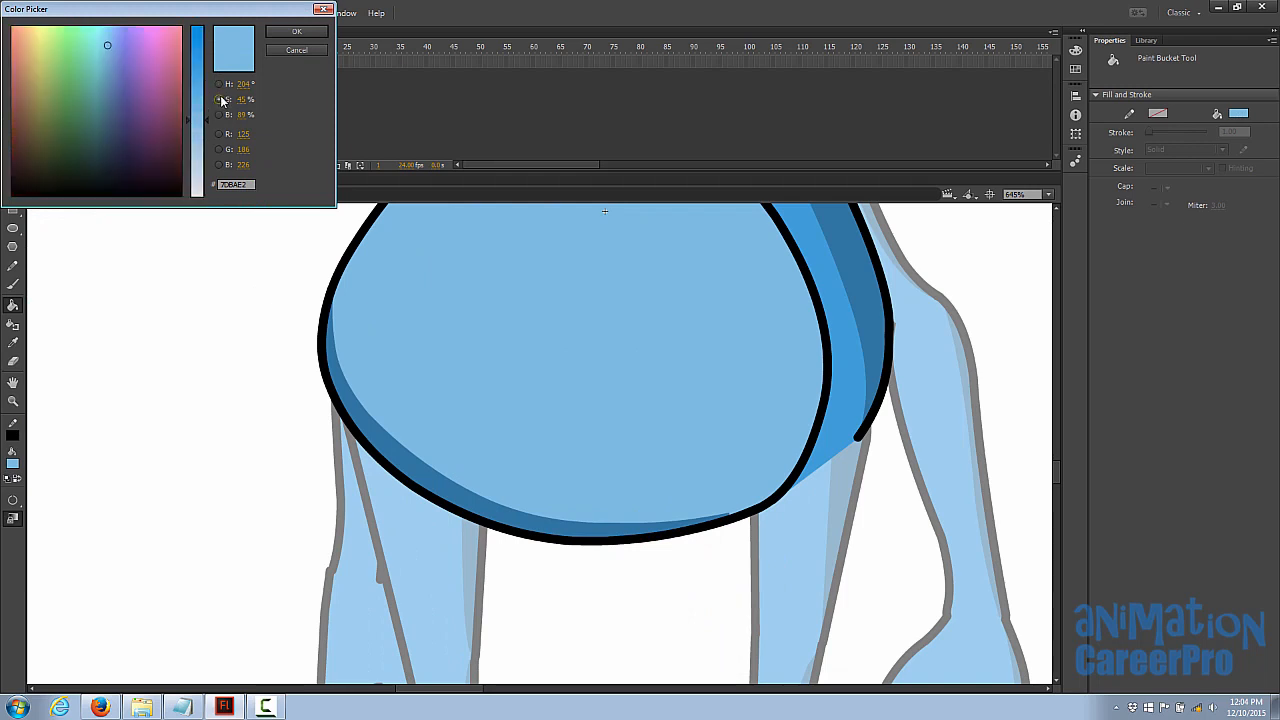
click(219, 84)
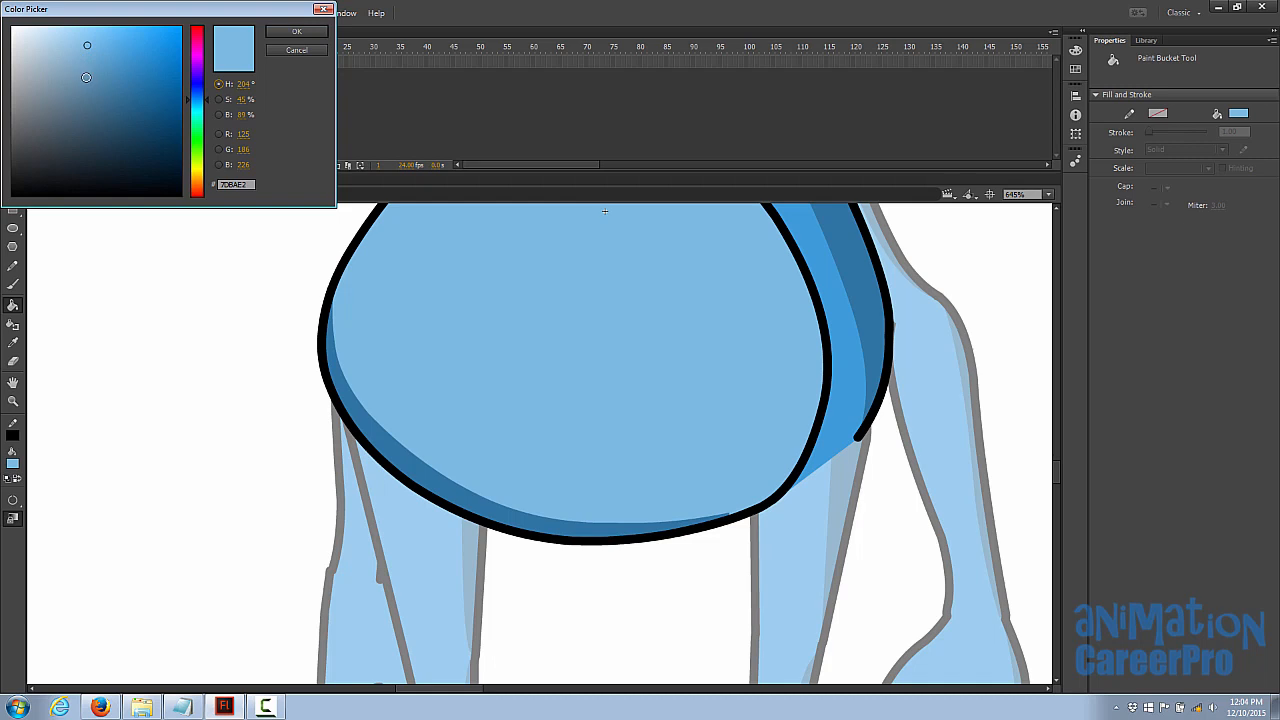
click(296, 31)
click(400, 465)
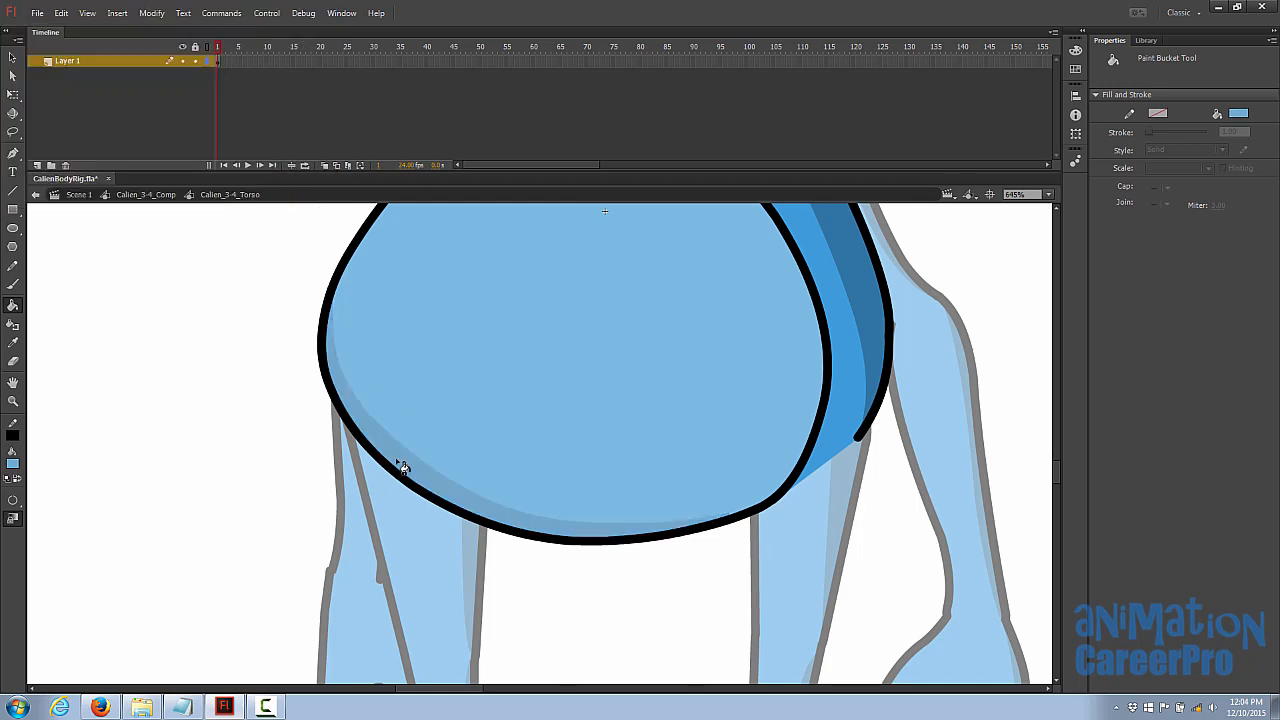
Step: Darken the belly shadow color a little further and refill the shadow strip along the belly's lower edge
click(12, 463)
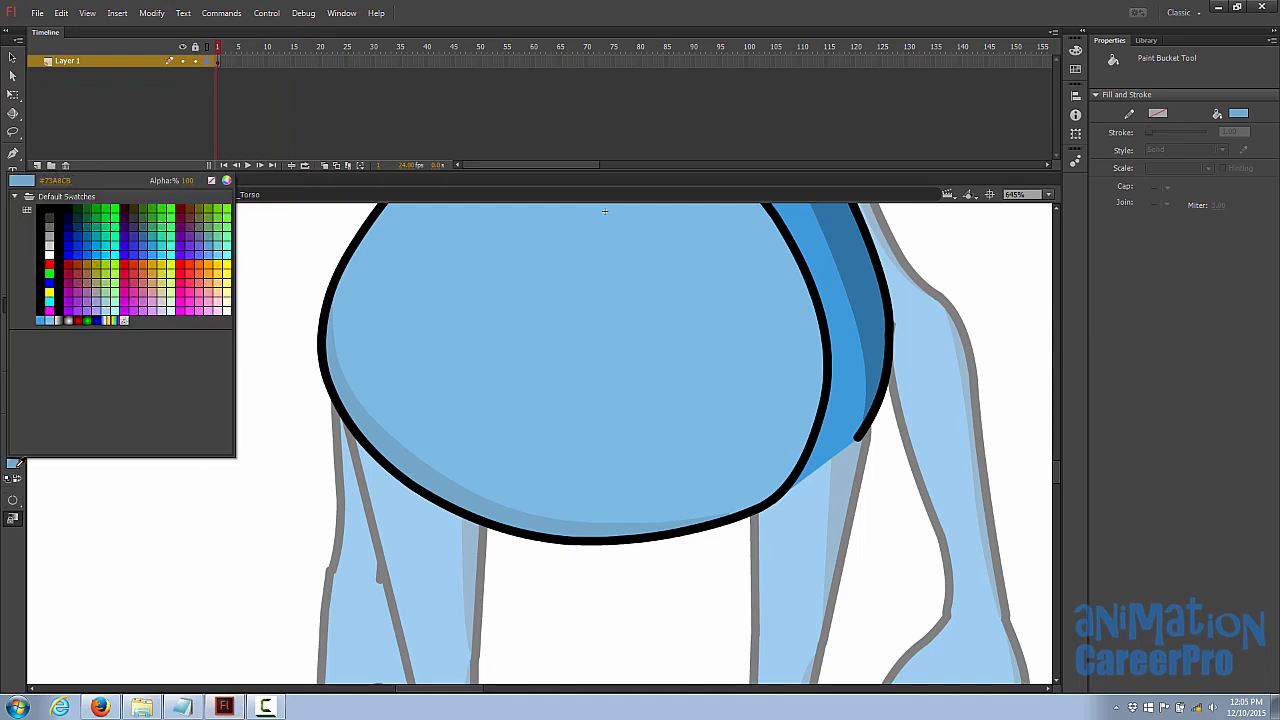
click(227, 180)
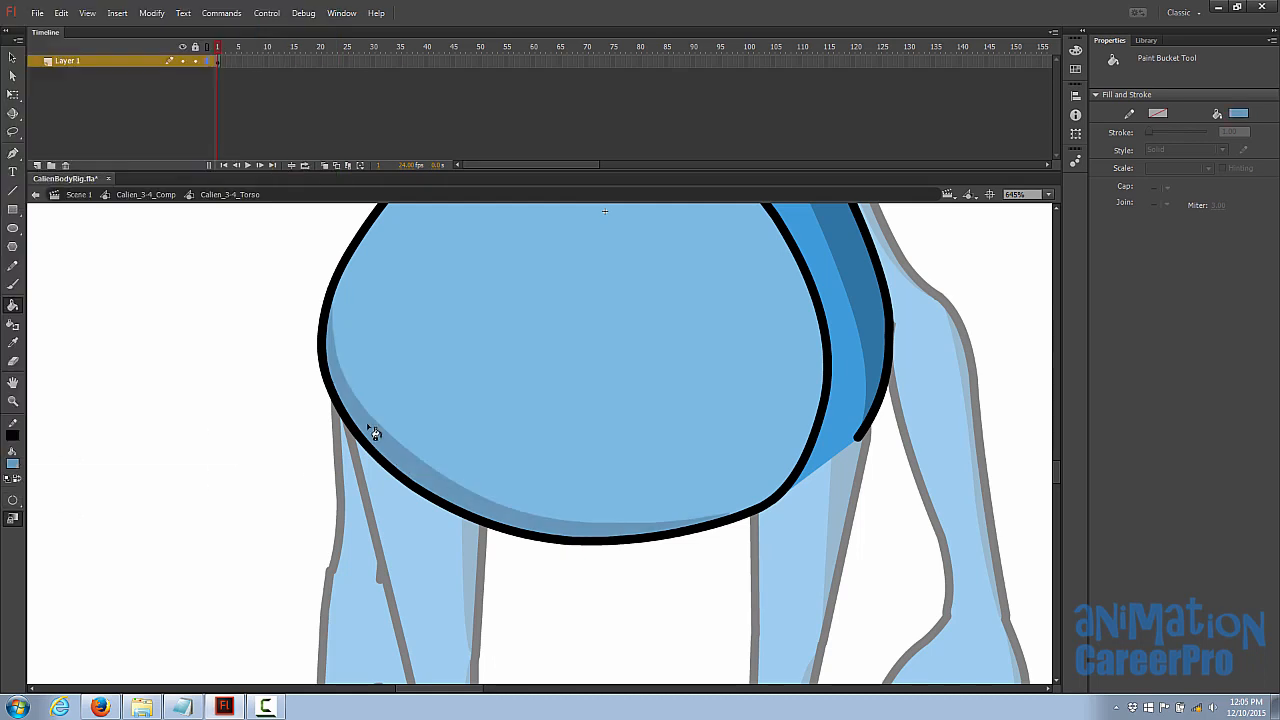
Step: Leave the Calien_3-4_Torso symbol, deselect the torso, and review the whole shaded three-quarter alien in Calien_3-4_Comp
key(z)
alt+click(536, 427)
alt+click(536, 427)
key(v)
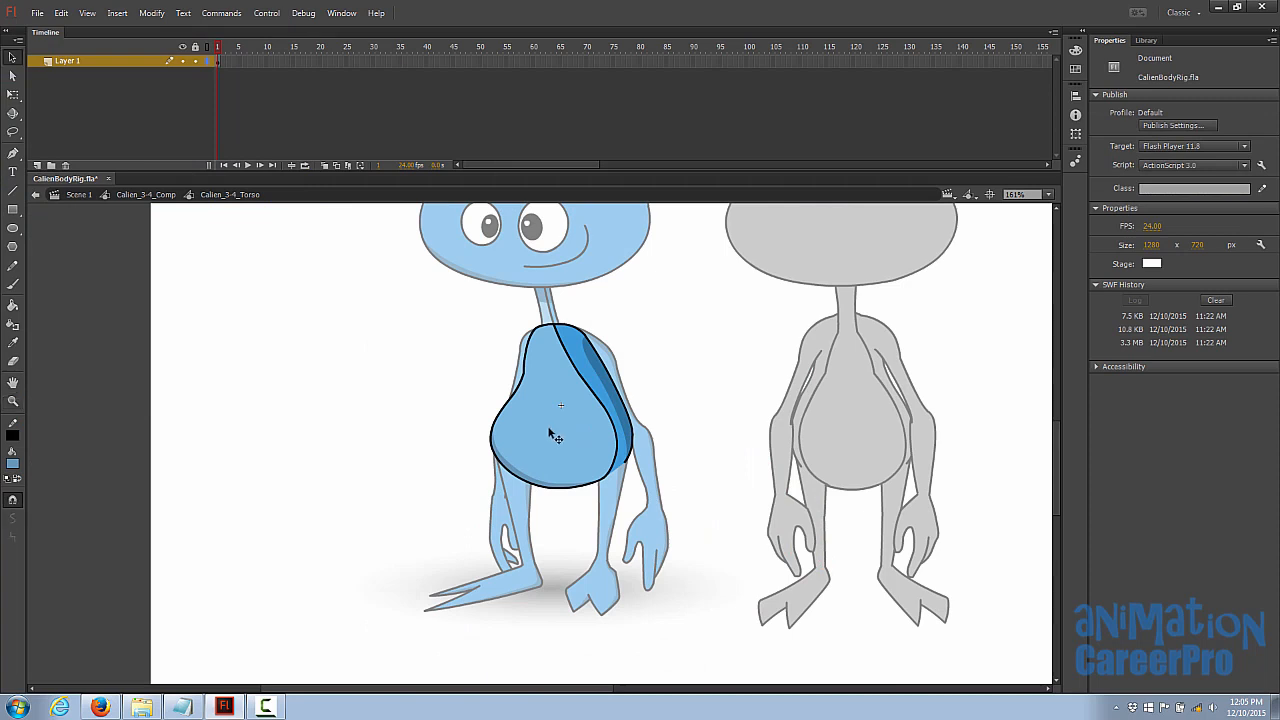
double_click(392, 373)
drag(429, 443, 413, 467)
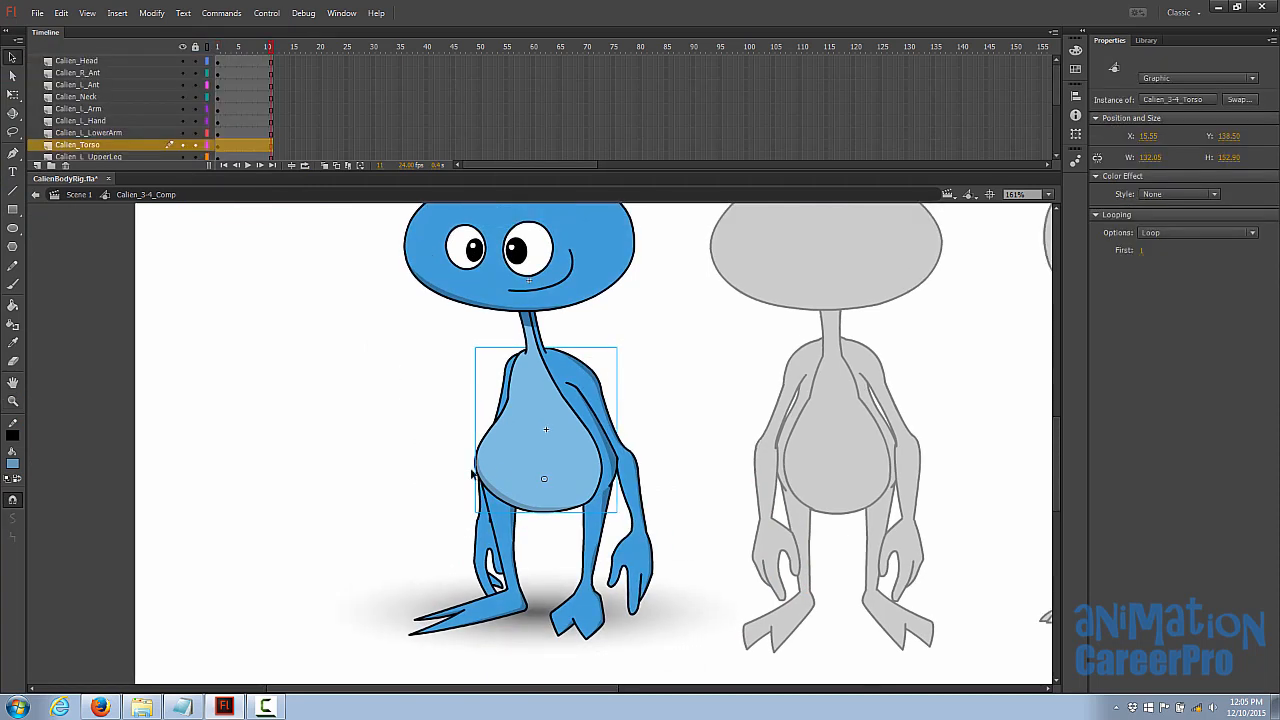
click(642, 421)
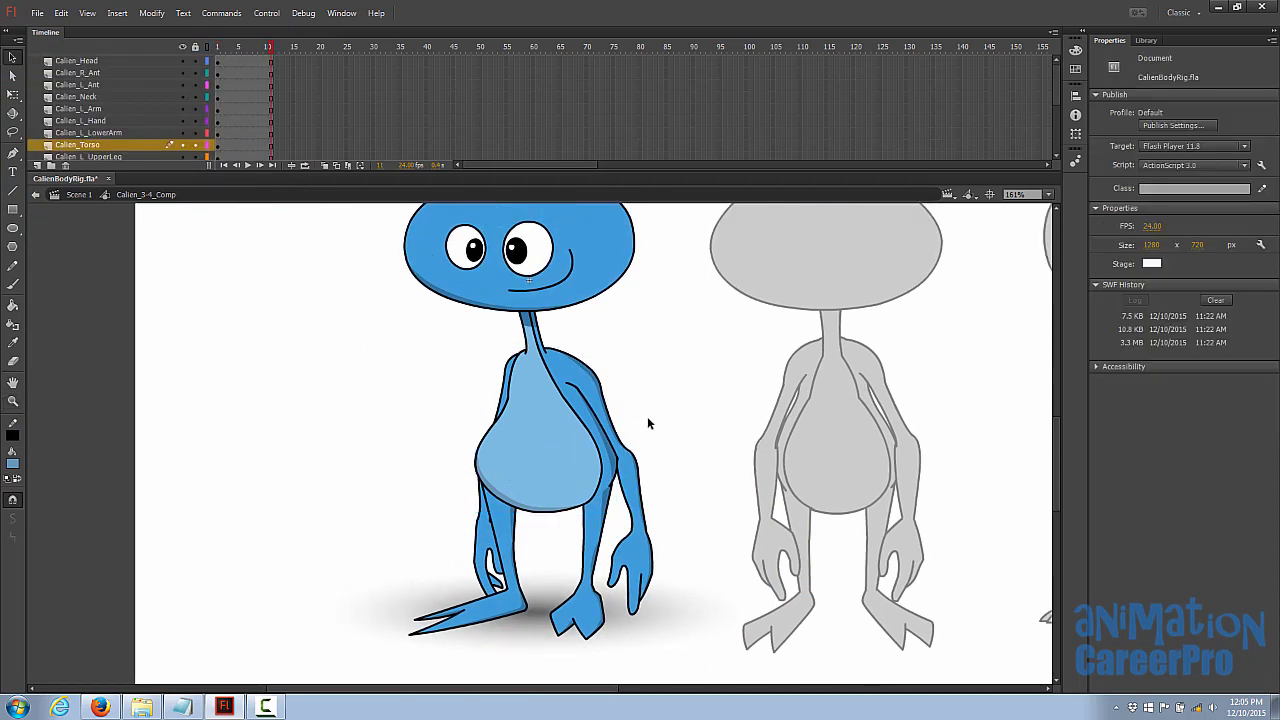
drag(648, 423, 638, 441)
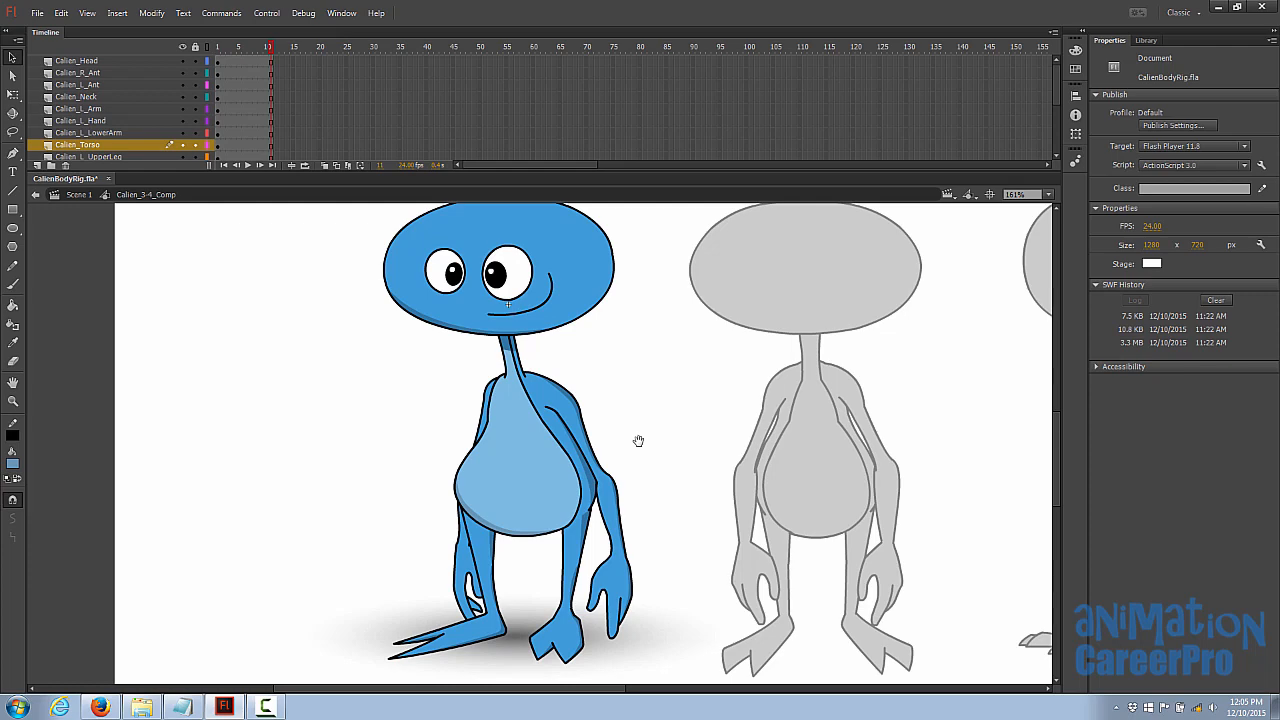